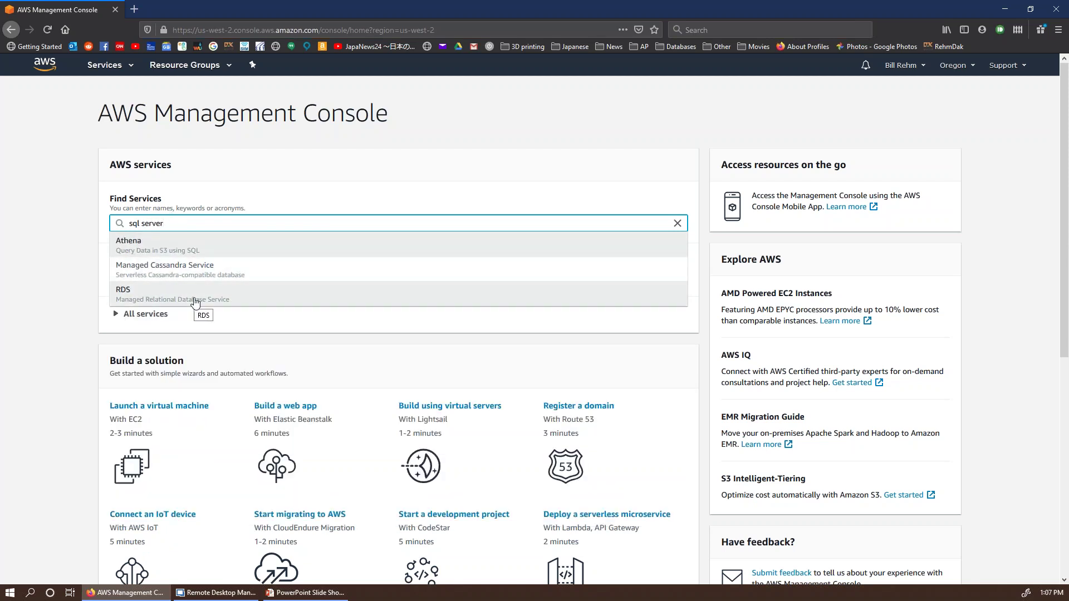
Step: Open RDS, view its empty DB instances list, and start creating a new database
{"action": "left_click", "coordinate": [195, 302]}
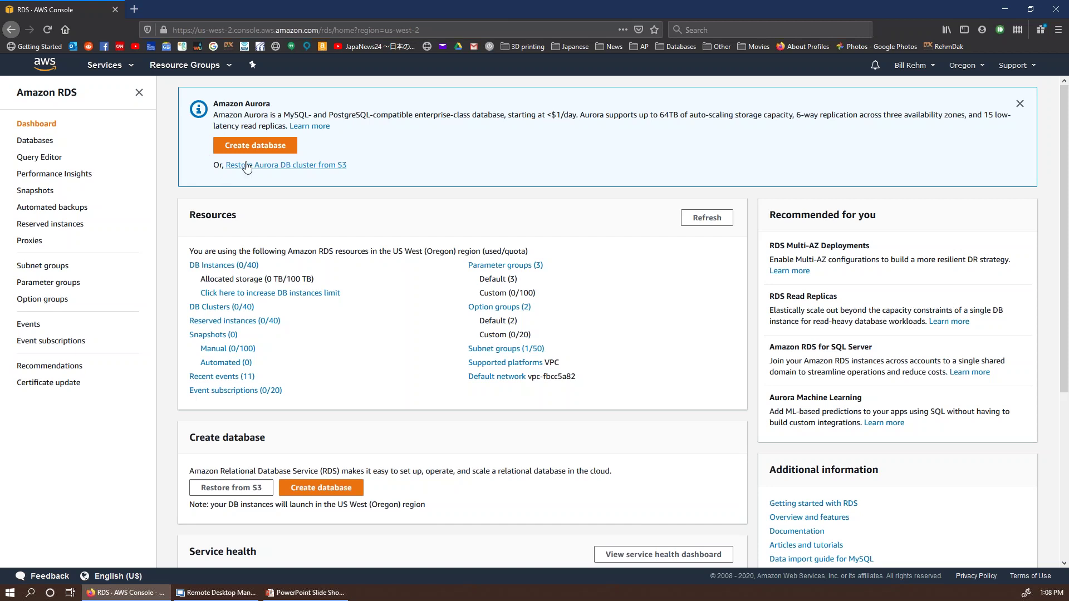
{"action": "left_click", "coordinate": [236, 271]}
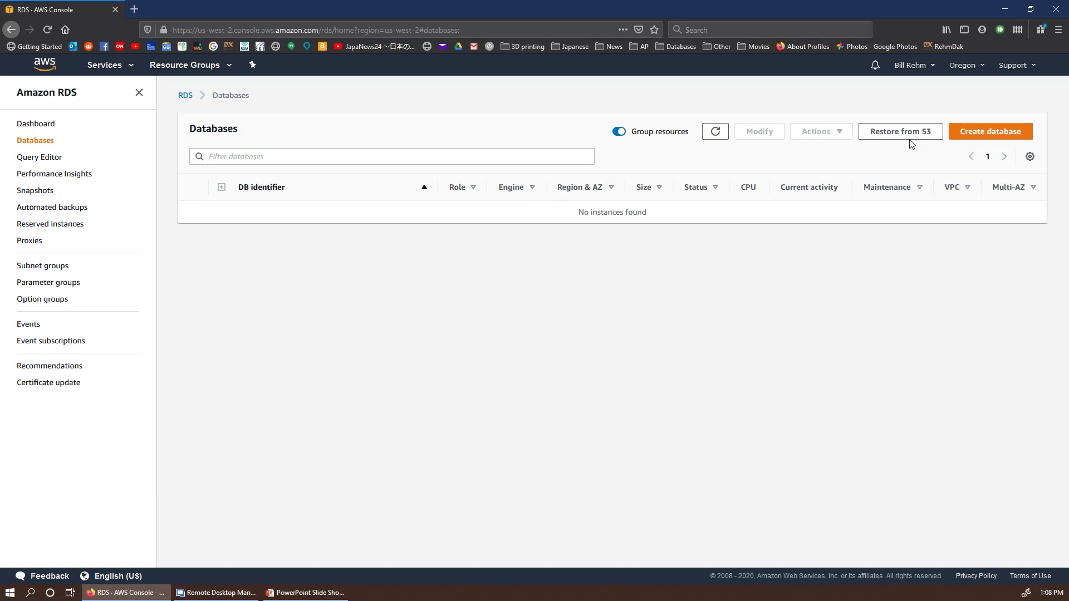
{"action": "left_click", "coordinate": [995, 134]}
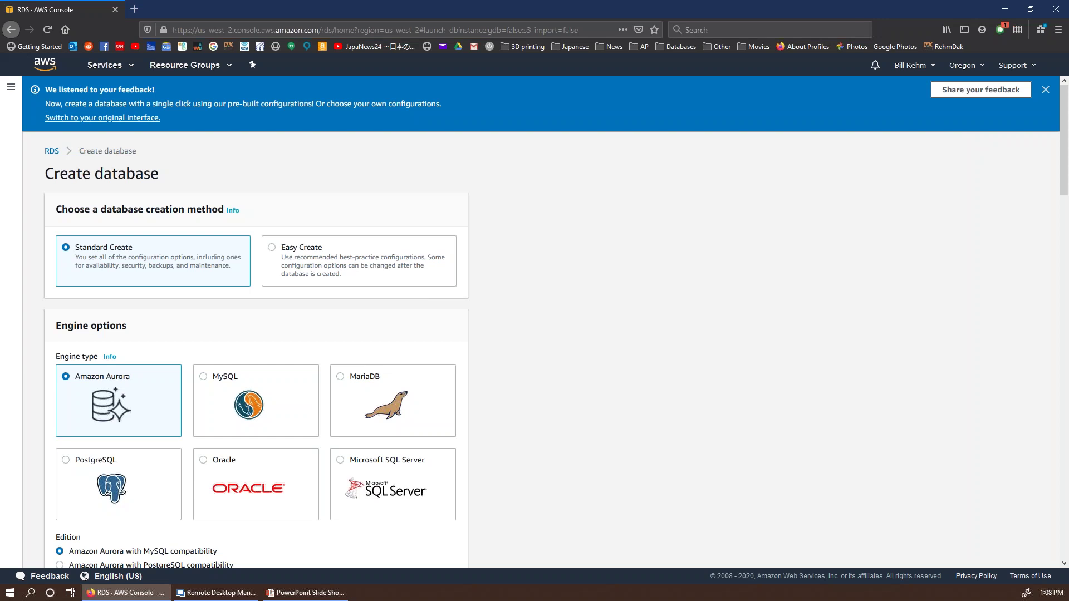
Step: Zoom in and choose Microsoft SQL Server Standard Edition, version SQL Server 2016 13.00.5426.0.v1
{"action": "key", "text": "ctrl+plus"}
{"action": "key", "text": "ctrl+plus"}
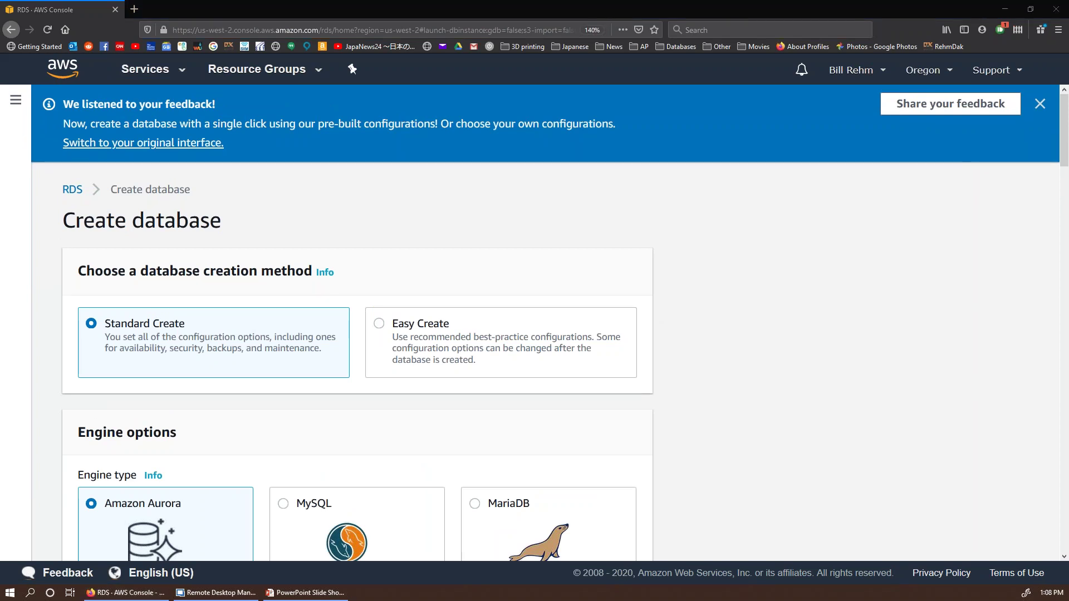
{"action": "scroll", "coordinate": [626, 275], "scroll_direction": "down", "scroll_amount": 3}
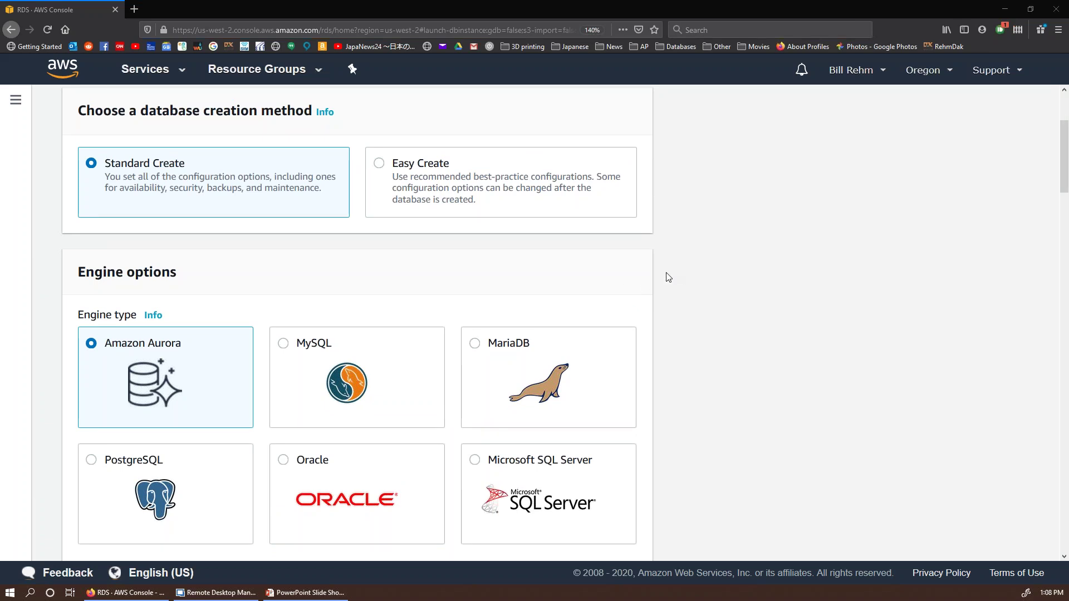
{"action": "scroll", "coordinate": [396, 391], "scroll_direction": "down", "scroll_amount": 4}
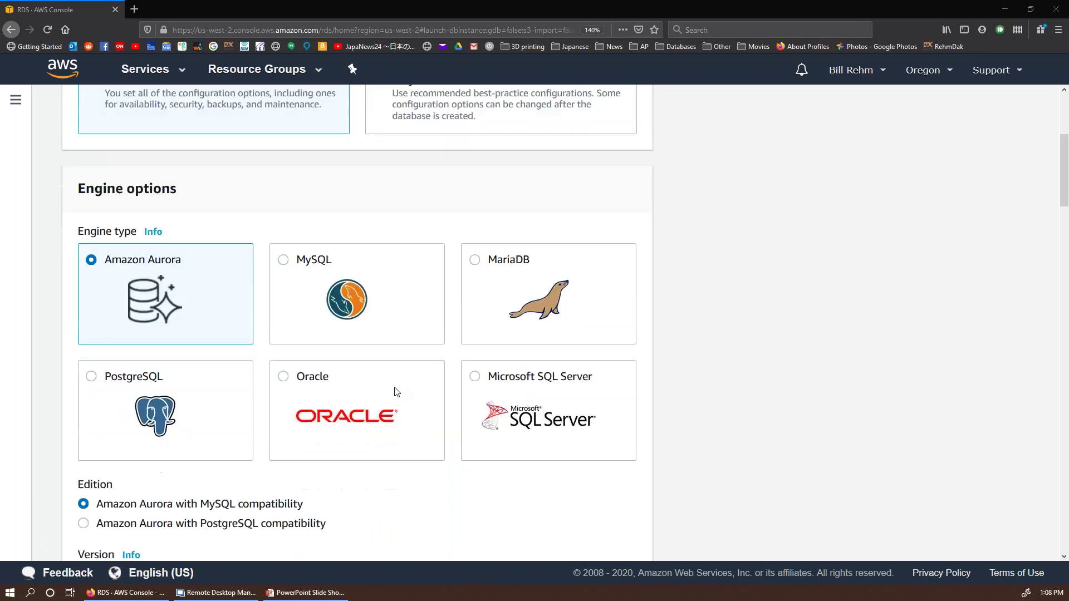
{"action": "scroll", "coordinate": [432, 324], "scroll_direction": "up", "scroll_amount": 3}
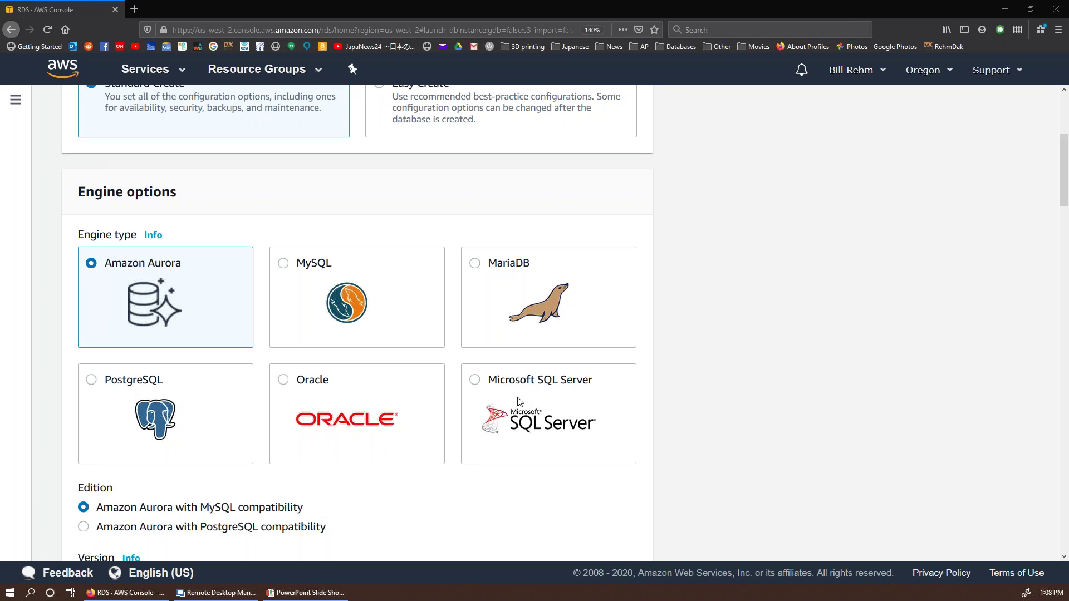
{"action": "left_click", "coordinate": [480, 389]}
{"action": "scroll", "coordinate": [296, 324], "scroll_direction": "down", "scroll_amount": 5}
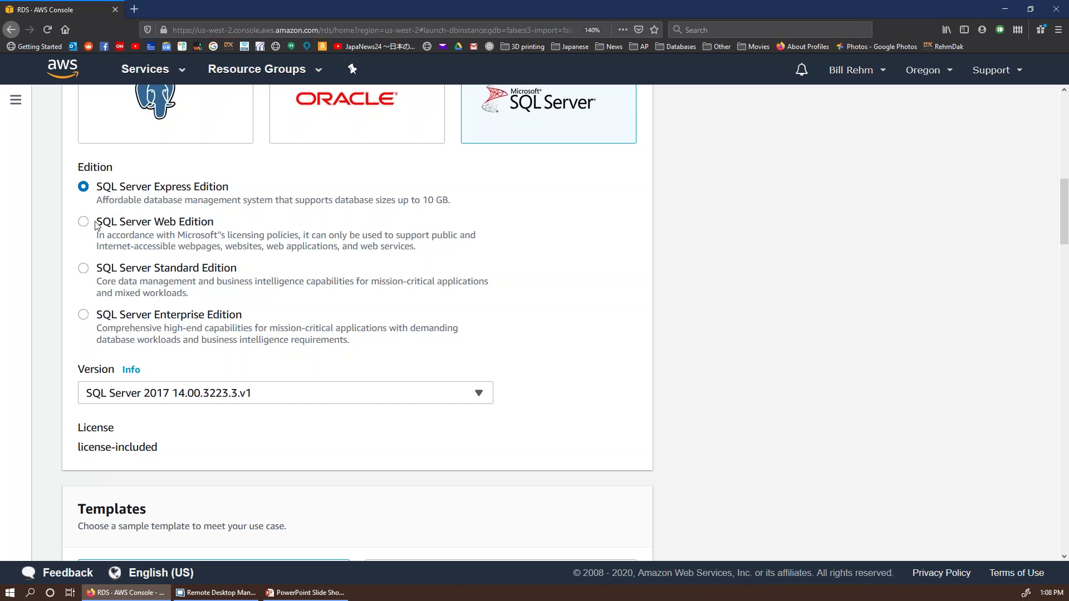
{"action": "left_click", "coordinate": [84, 268]}
{"action": "scroll", "coordinate": [279, 334], "scroll_direction": "down", "scroll_amount": 3}
{"action": "left_click", "coordinate": [387, 313]}
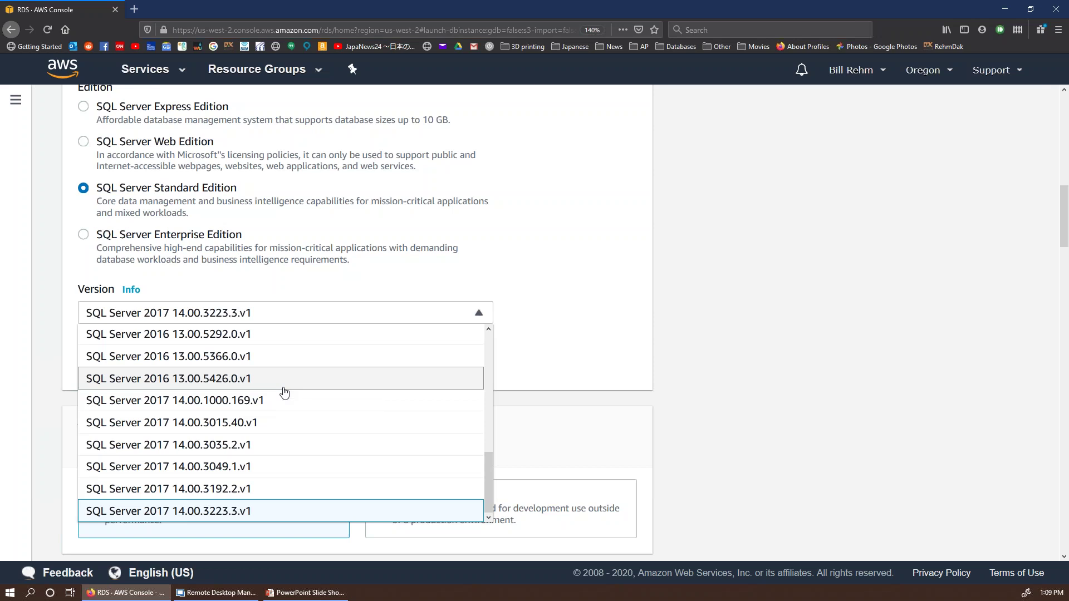
{"action": "left_click", "coordinate": [285, 380]}
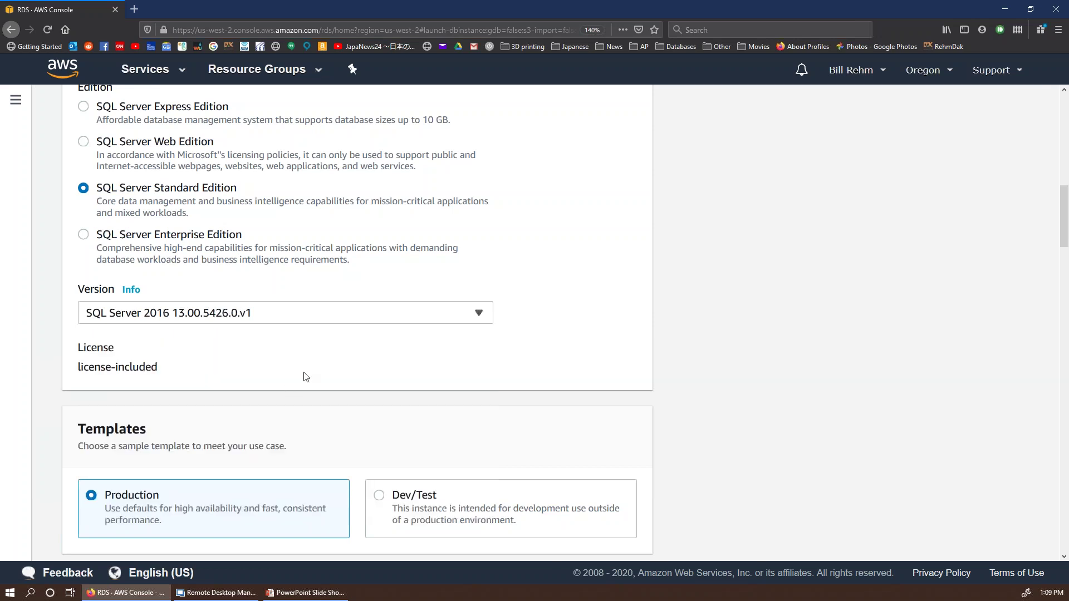
Step: Rename the DB instance identifier from database-1 to BillRDSDB1
{"action": "scroll", "coordinate": [310, 370], "scroll_direction": "down", "scroll_amount": 5}
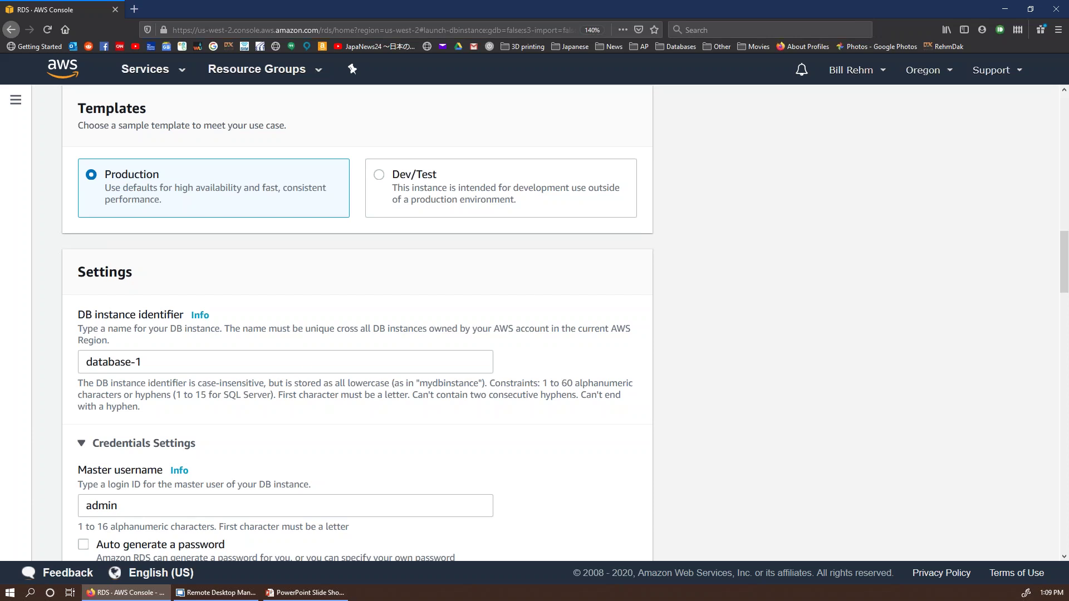
{"action": "scroll", "coordinate": [172, 205], "scroll_direction": "down", "scroll_amount": 3}
{"action": "scroll", "coordinate": [172, 205], "scroll_direction": "up", "scroll_amount": 1}
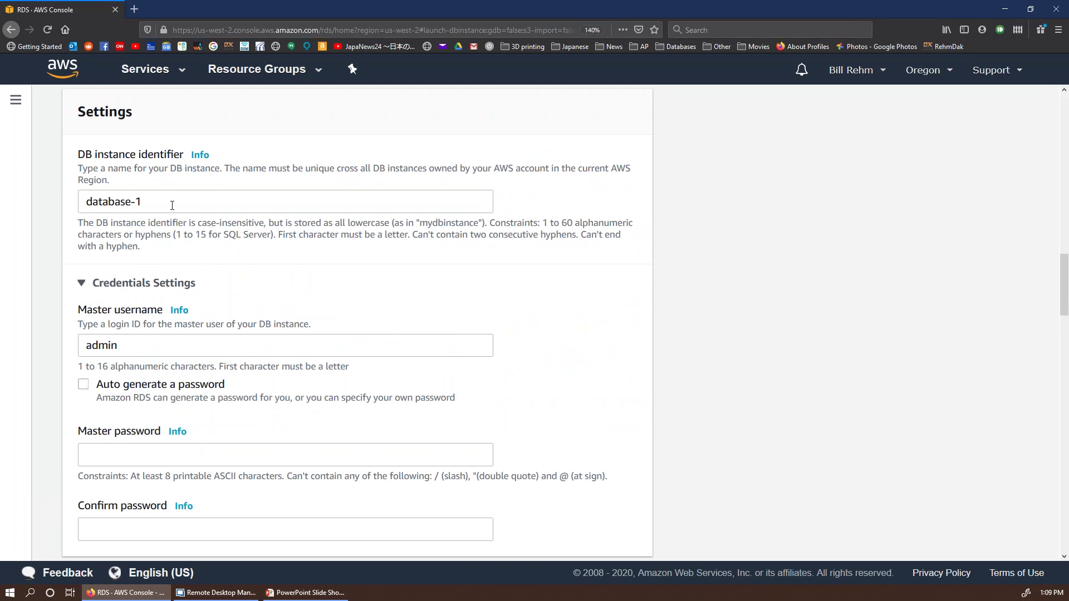
{"action": "triple_click", "coordinate": [172, 205]}
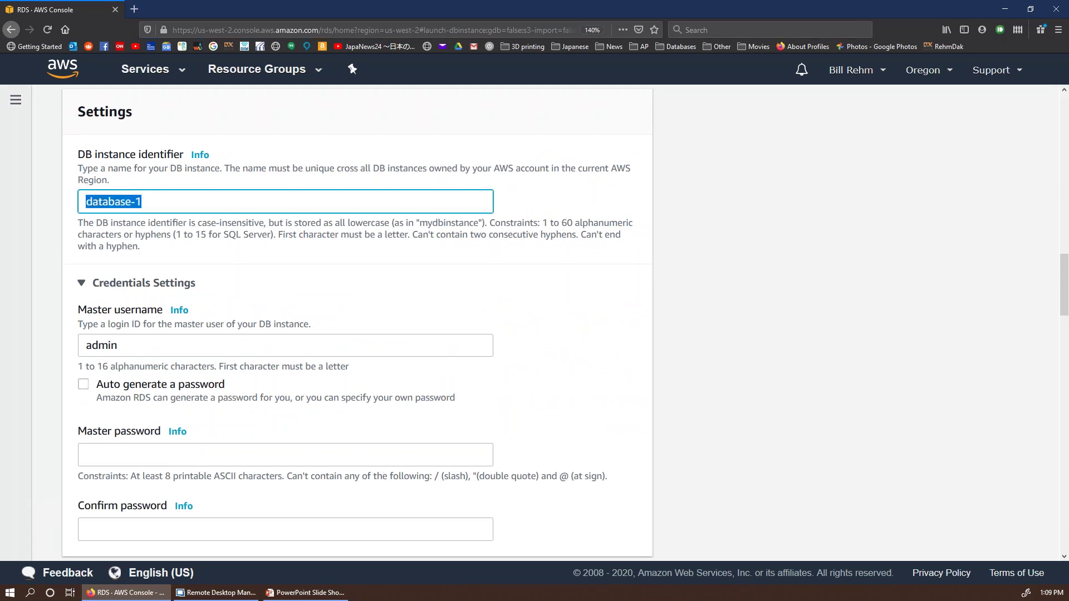
{"action": "type", "text": "BillR"}
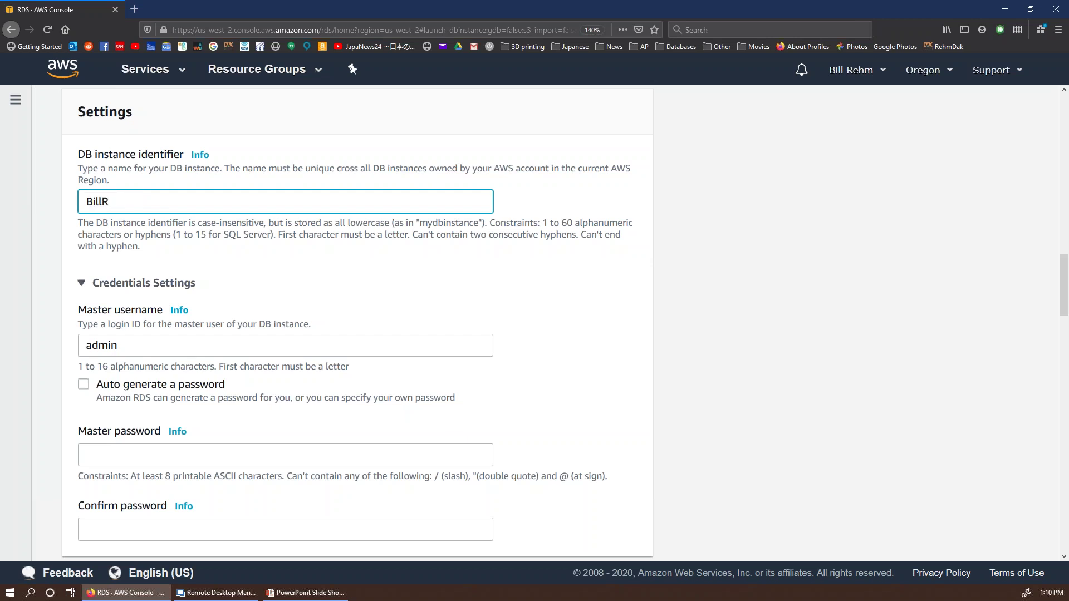
{"action": "type", "text": "DSDB1"}
Step: Fill the master password and its confirmation with the saved password
{"action": "scroll", "coordinate": [217, 268], "scroll_direction": "down", "scroll_amount": 3}
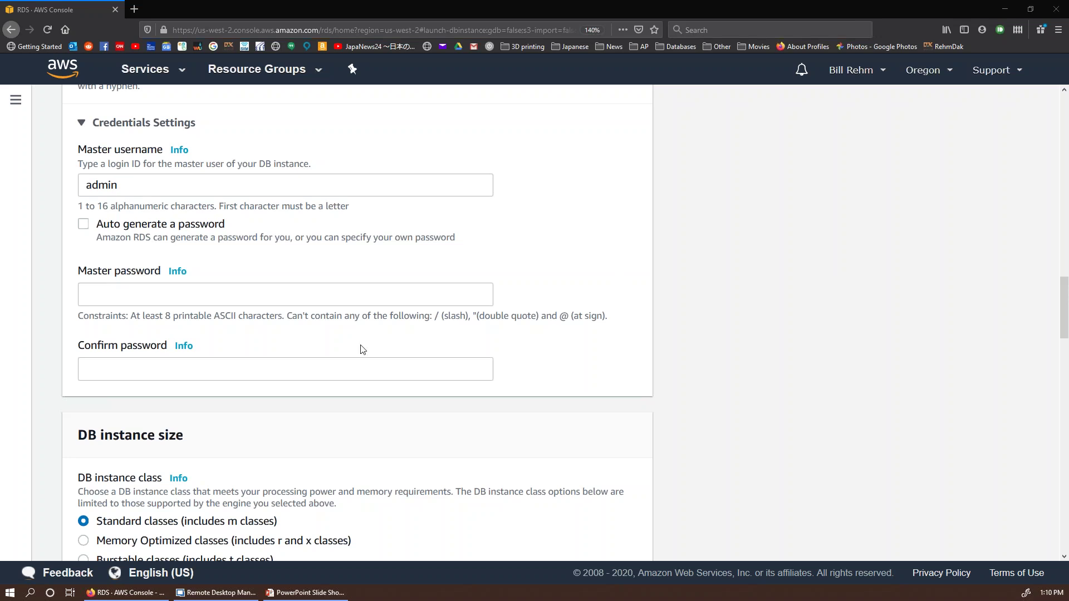
{"action": "left_click", "coordinate": [144, 301]}
{"action": "left_click", "coordinate": [184, 337]}
{"action": "left_click", "coordinate": [204, 363]}
{"action": "key", "text": "ctrl+v"}
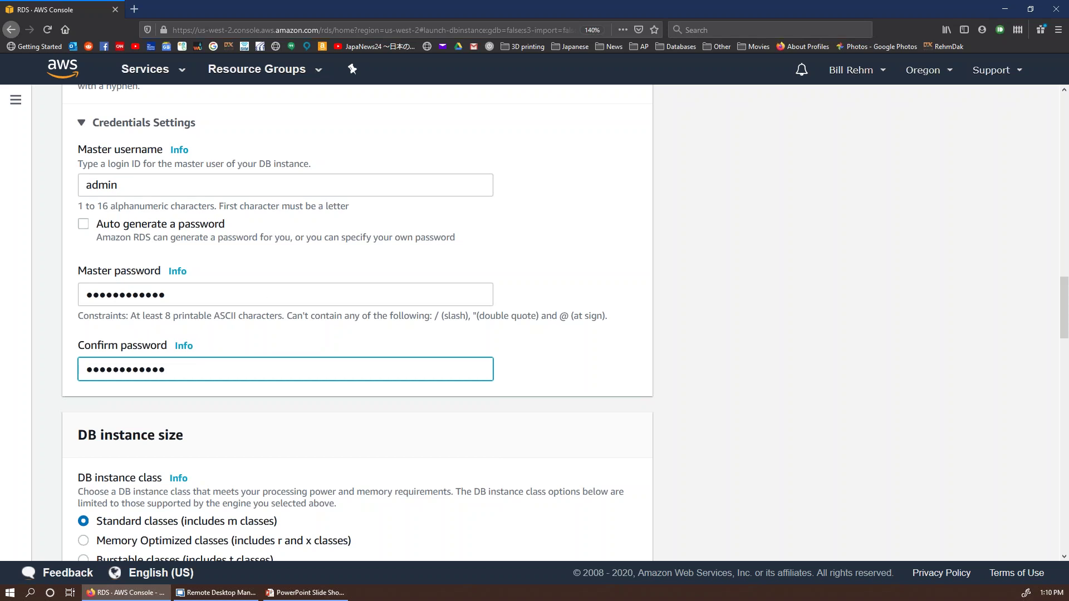
{"action": "scroll", "coordinate": [292, 286], "scroll_direction": "down", "scroll_amount": 5}
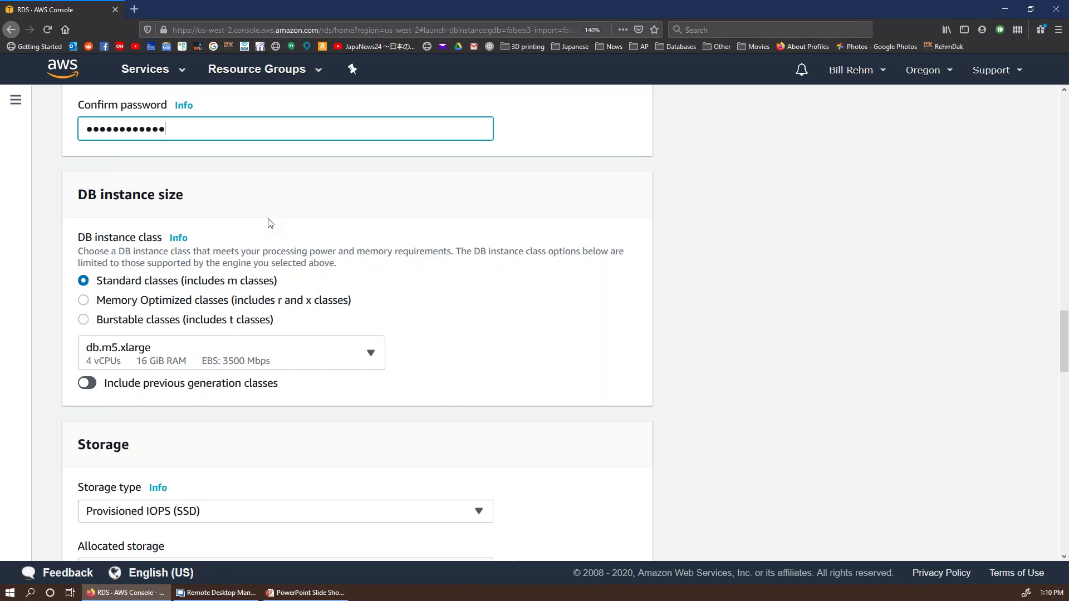
Step: Switch the storage type to General Purpose (SSD)
{"action": "scroll", "coordinate": [133, 295], "scroll_direction": "down", "scroll_amount": 2}
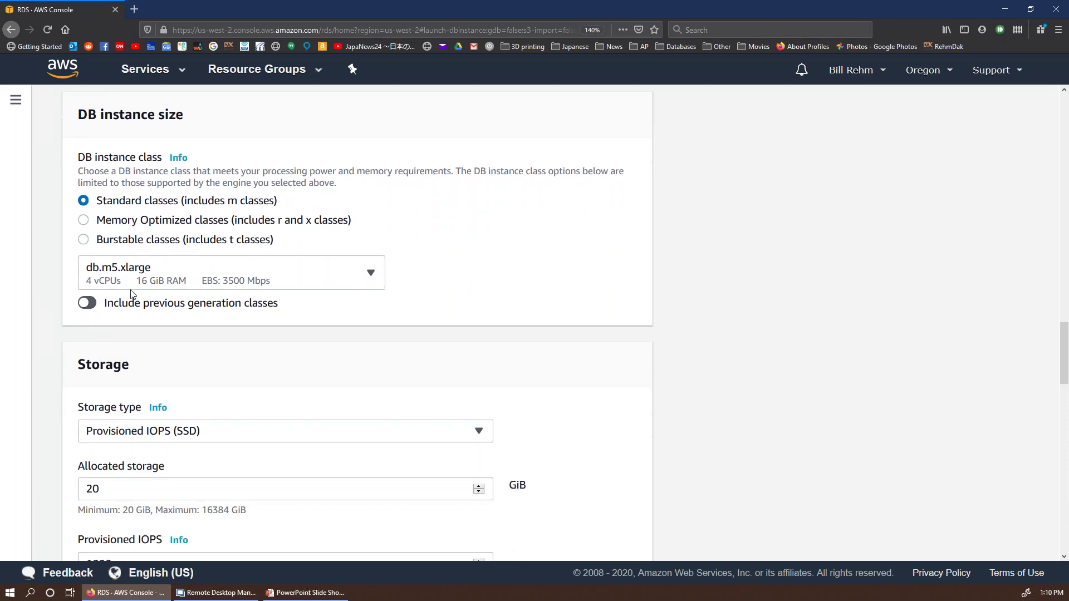
{"action": "scroll", "coordinate": [189, 278], "scroll_direction": "down", "scroll_amount": 4}
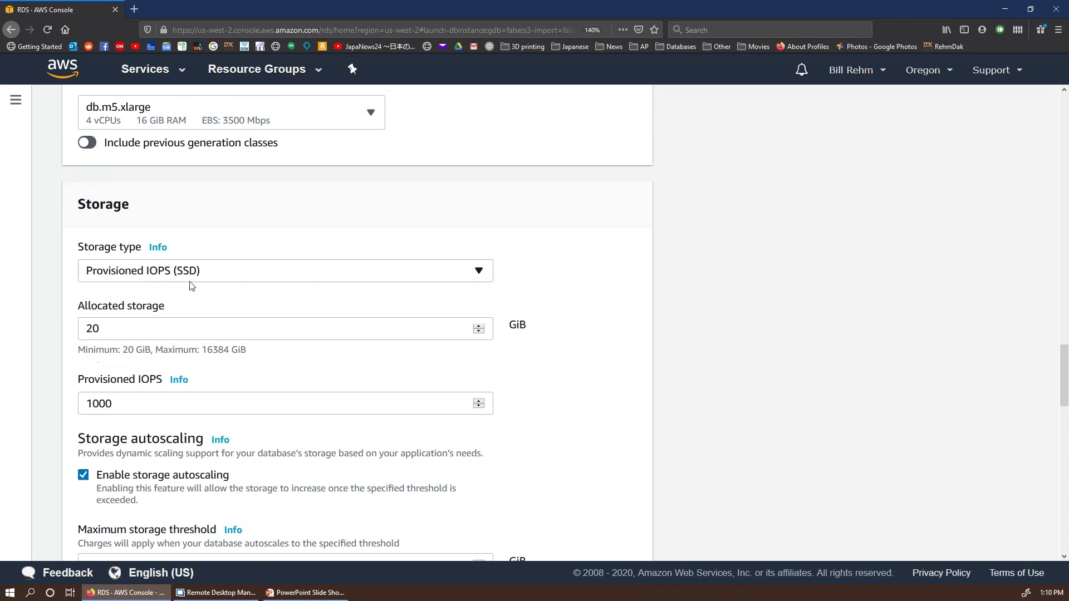
{"action": "scroll", "coordinate": [201, 287], "scroll_direction": "down", "scroll_amount": 2}
{"action": "left_click", "coordinate": [227, 195]}
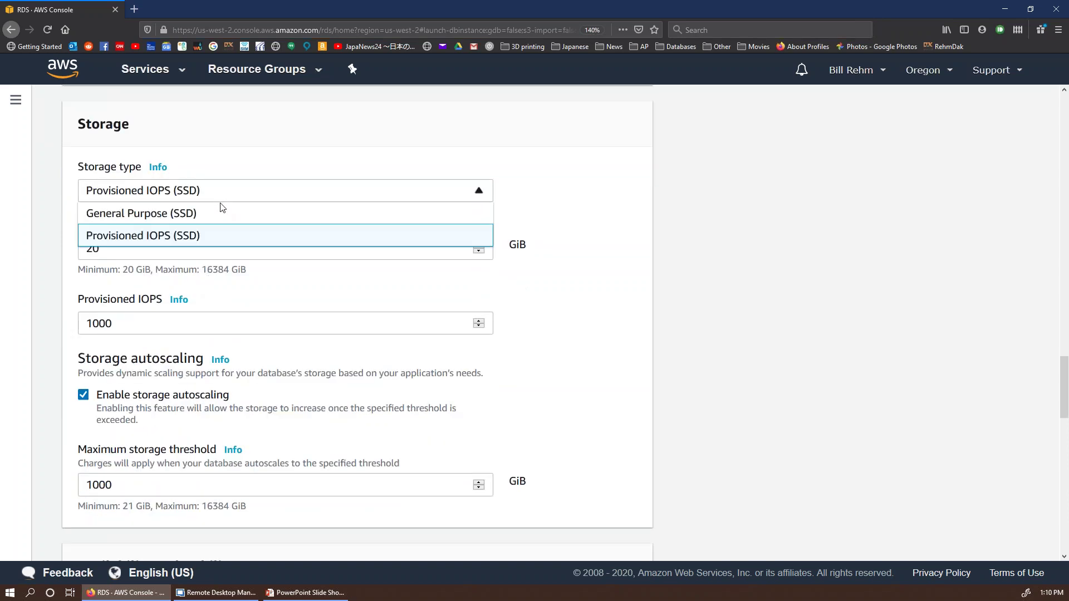
{"action": "left_click", "coordinate": [213, 216]}
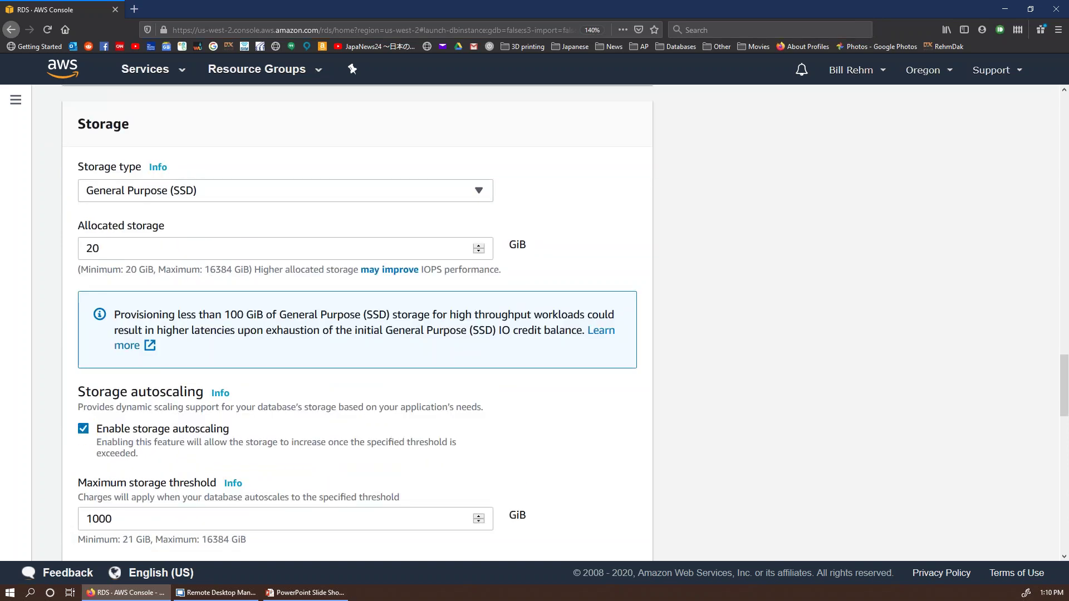
Step: Replace the 20 GiB allocated storage with 200 GiB
{"action": "left_click", "coordinate": [95, 249]}
{"action": "left_click_drag", "start_coordinate": [95, 248], "coordinate": [74, 248]}
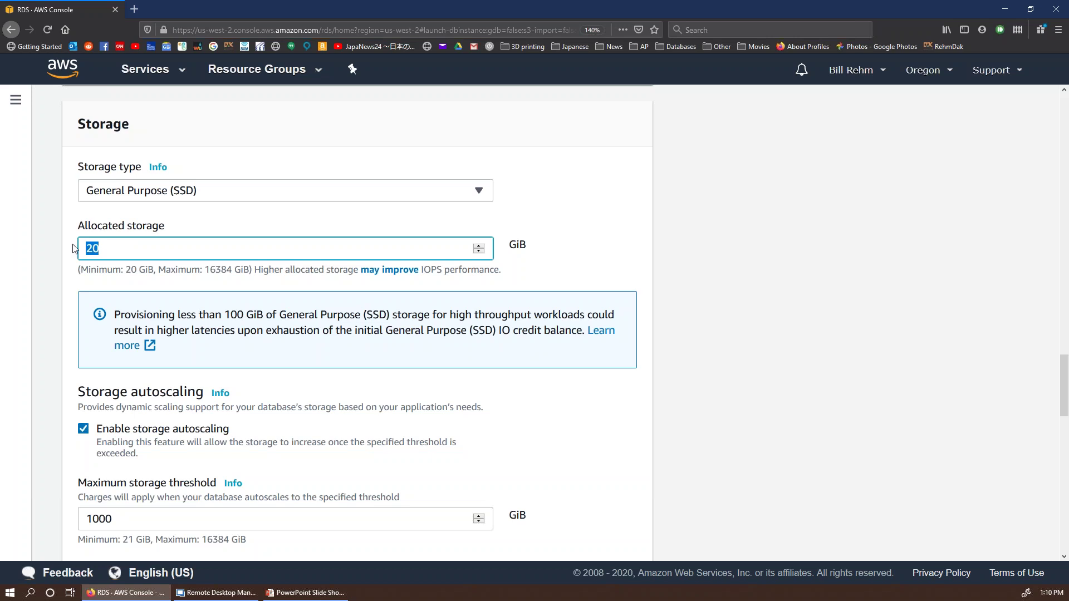
{"action": "type", "text": "22"}
{"action": "key", "text": "BackSpace"}
{"action": "type", "text": "00"}
{"action": "scroll", "coordinate": [193, 300], "scroll_direction": "down", "scroll_amount": 4}
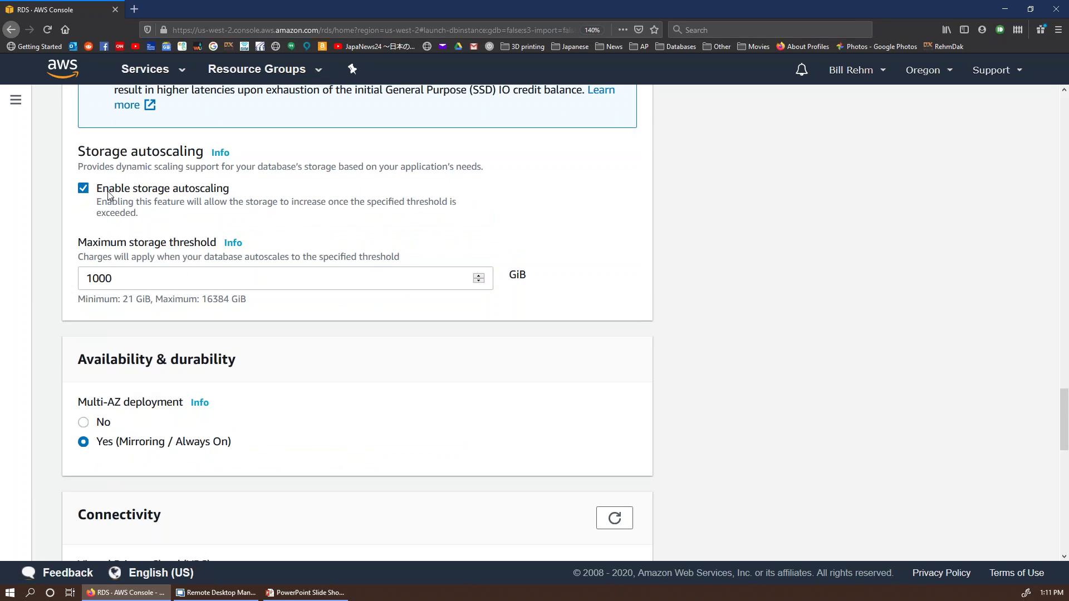
{"action": "scroll", "coordinate": [199, 249], "scroll_direction": "down", "scroll_amount": 3}
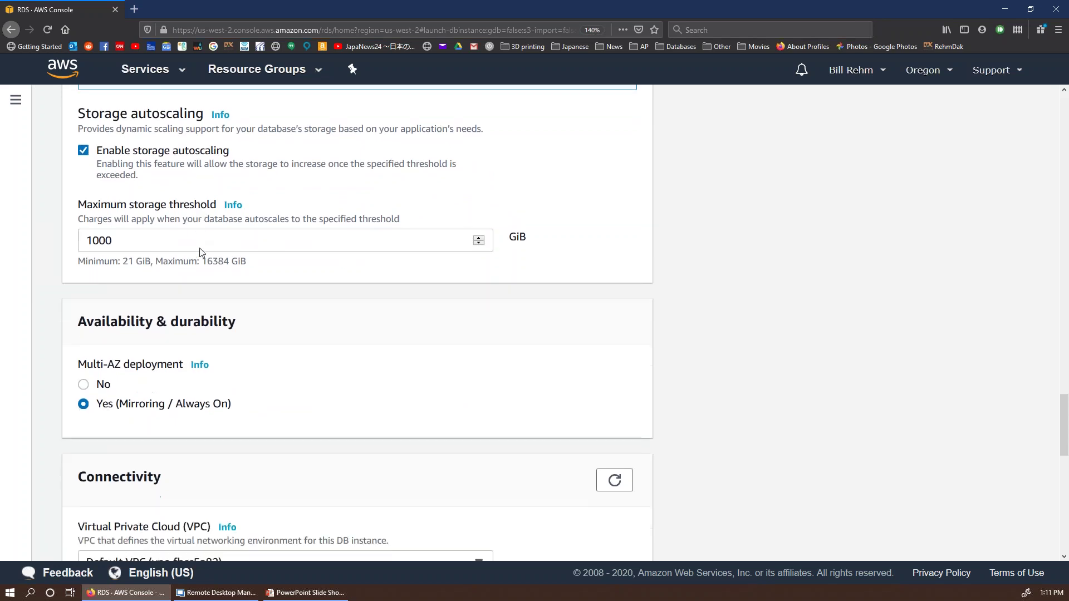
{"action": "scroll", "coordinate": [173, 221], "scroll_direction": "down", "scroll_amount": 1}
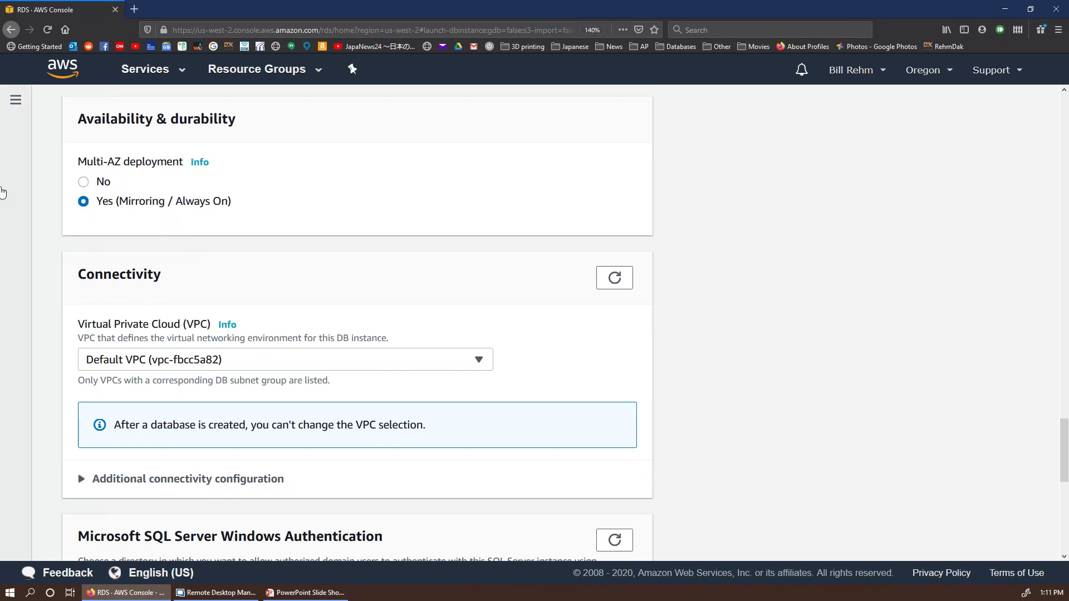
Step: Set Multi-AZ deployment to No and keep the Default VPC
{"action": "left_click", "coordinate": [86, 183]}
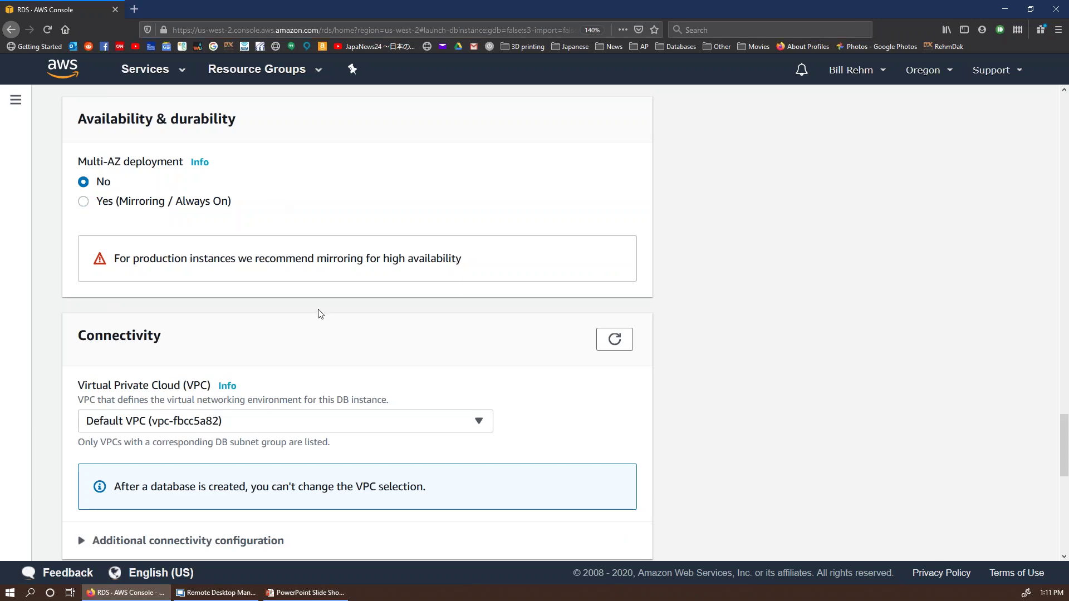
{"action": "scroll", "coordinate": [291, 322], "scroll_direction": "down", "scroll_amount": 3}
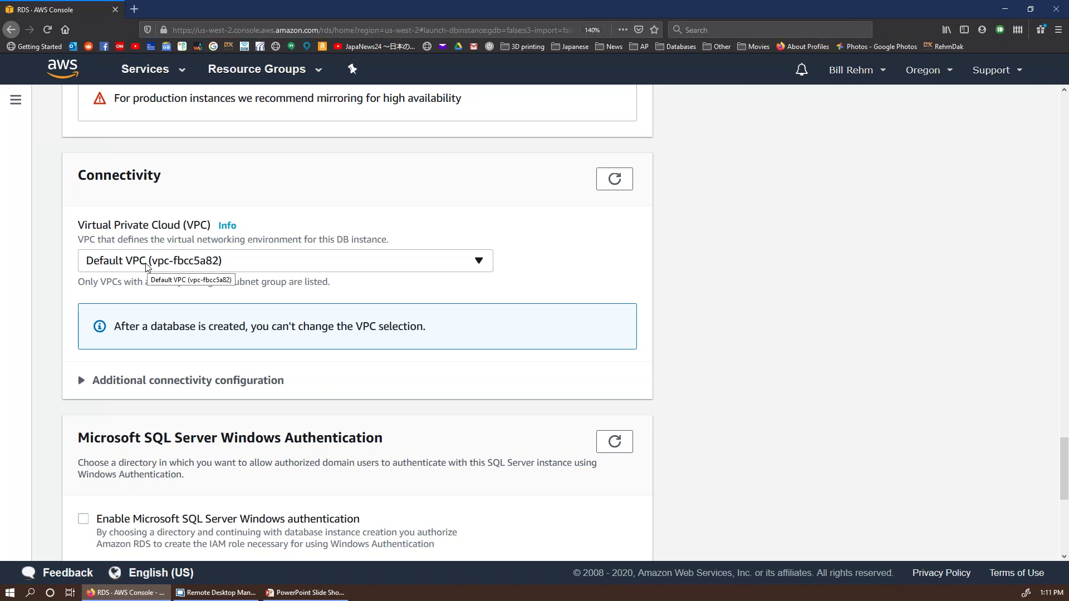
{"action": "left_click", "coordinate": [147, 265]}
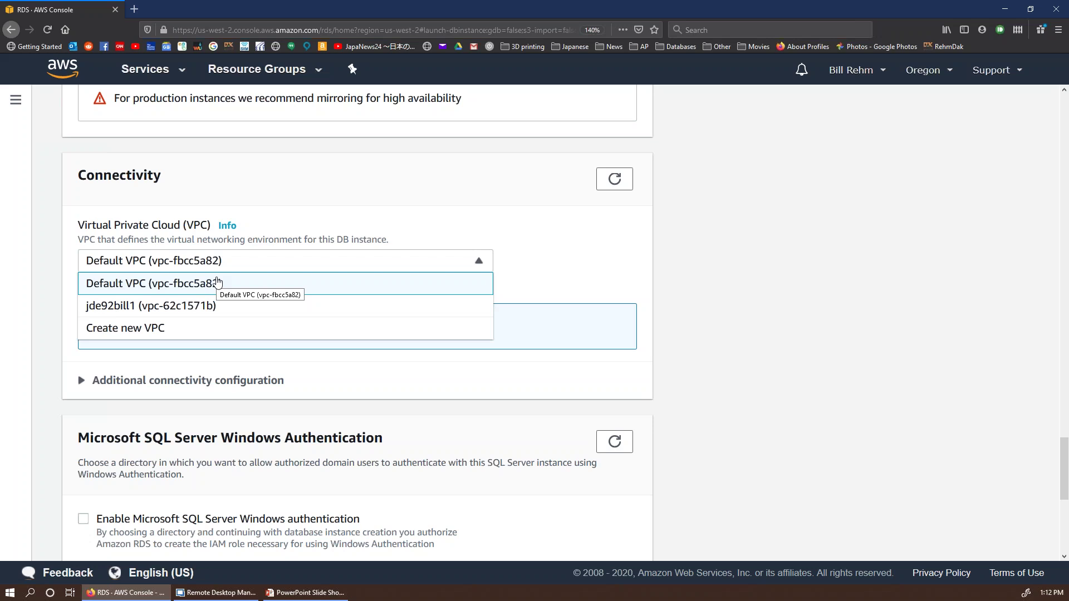
{"action": "left_click", "coordinate": [217, 282]}
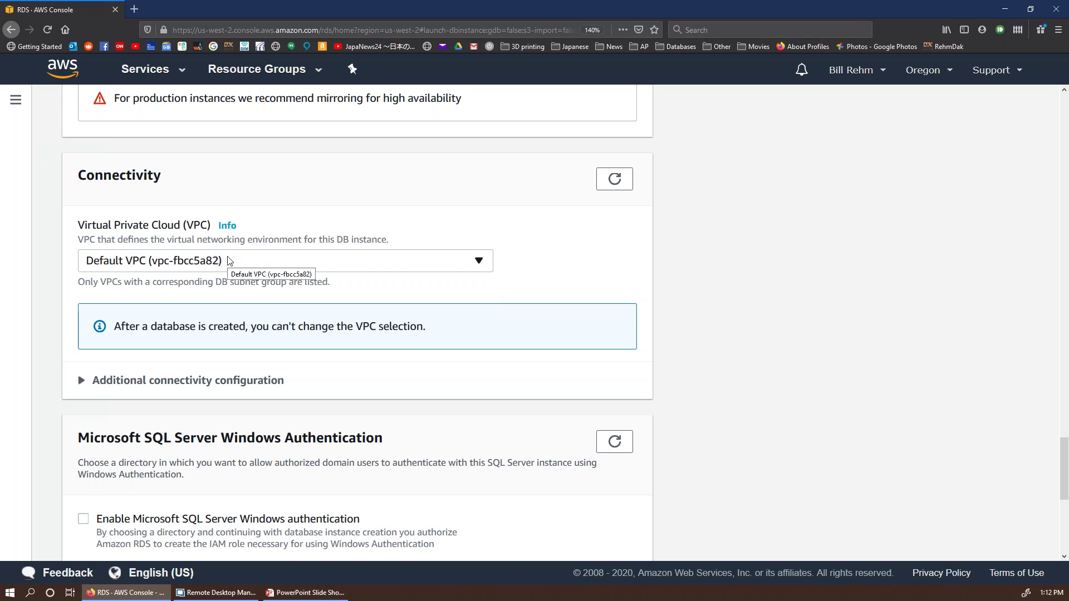
{"action": "scroll", "coordinate": [232, 261], "scroll_direction": "down", "scroll_amount": 5}
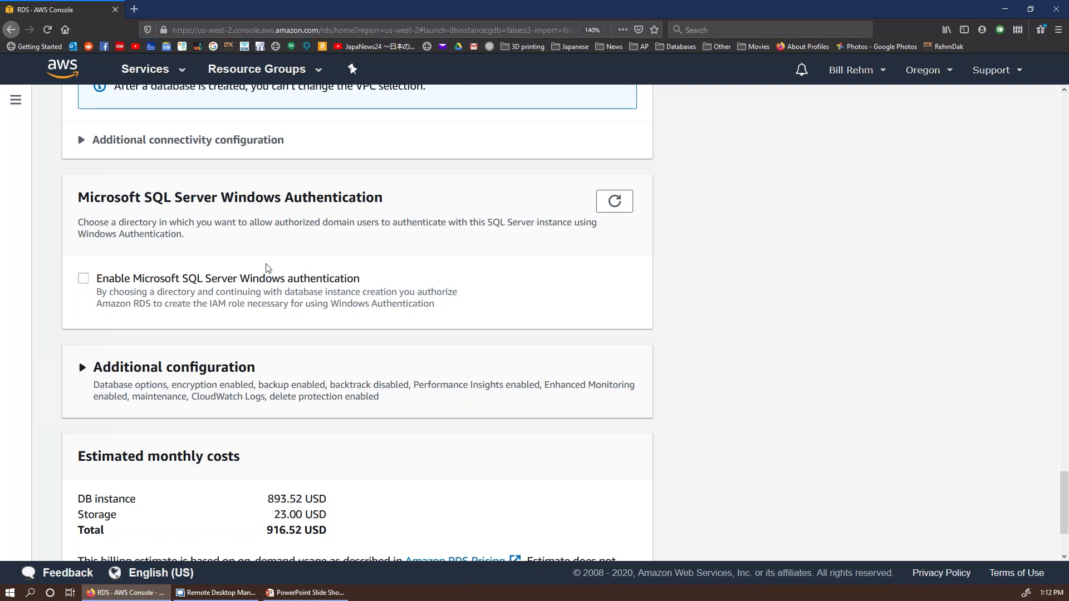
Step: Expand Additional configuration and read the Collation help
{"action": "left_click", "coordinate": [83, 369]}
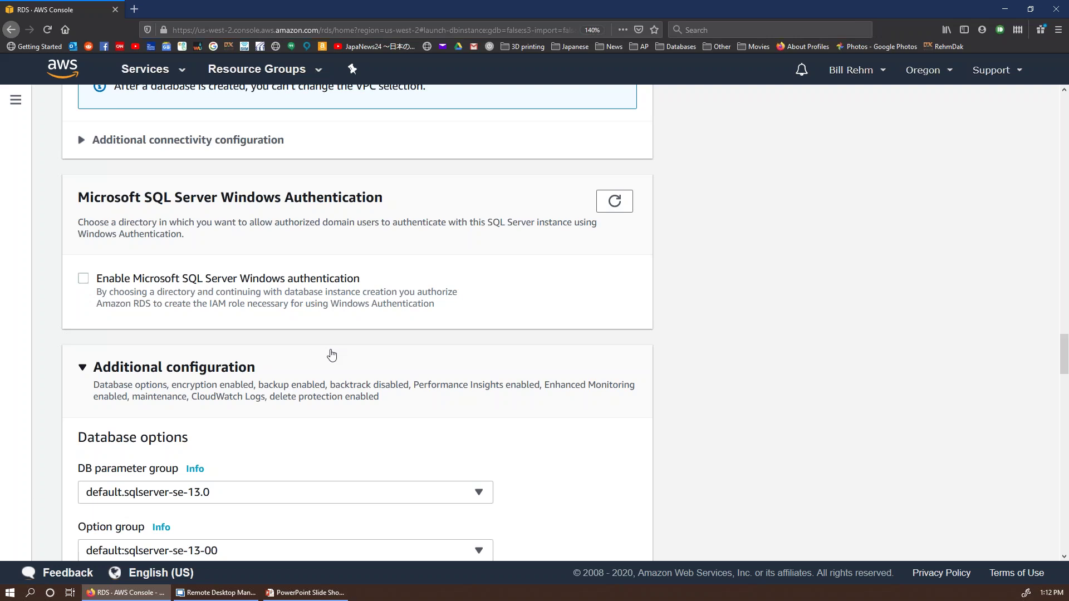
{"action": "scroll", "coordinate": [333, 359], "scroll_direction": "down", "scroll_amount": 5}
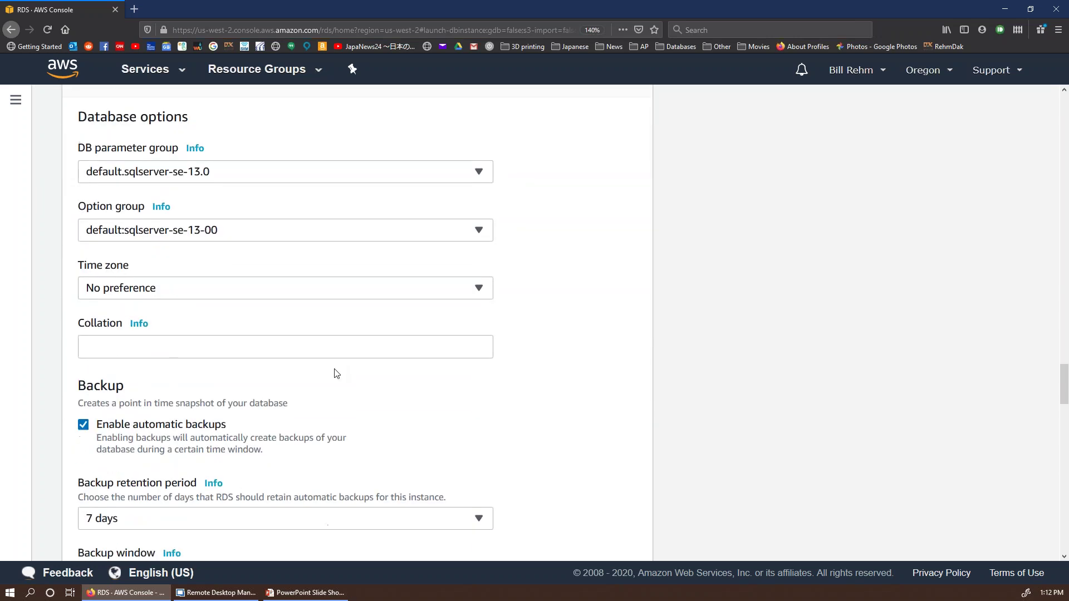
{"action": "left_click", "coordinate": [319, 351]}
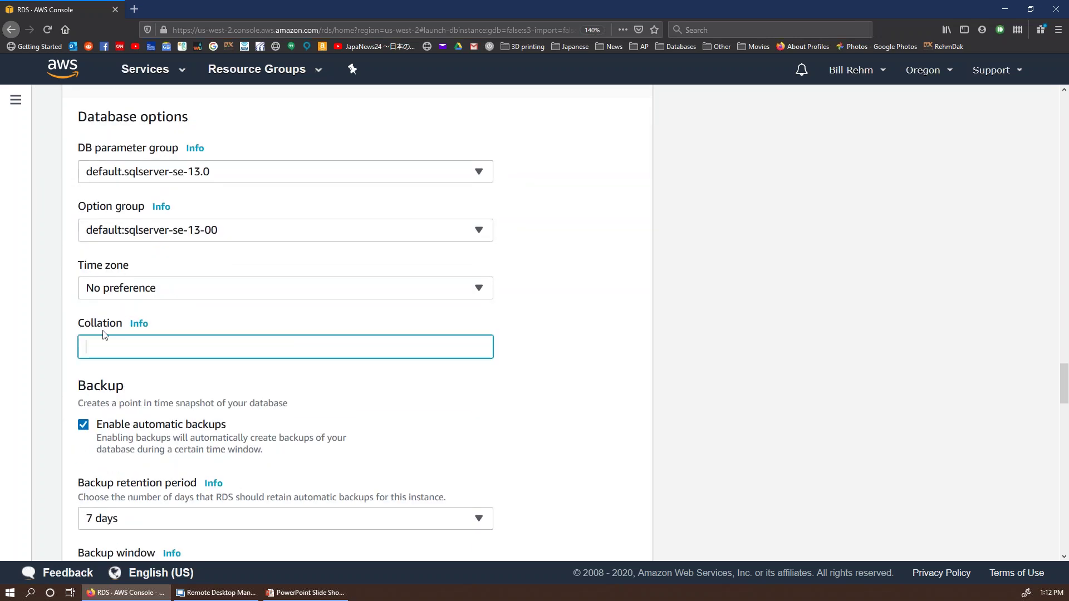
{"action": "left_click", "coordinate": [139, 328]}
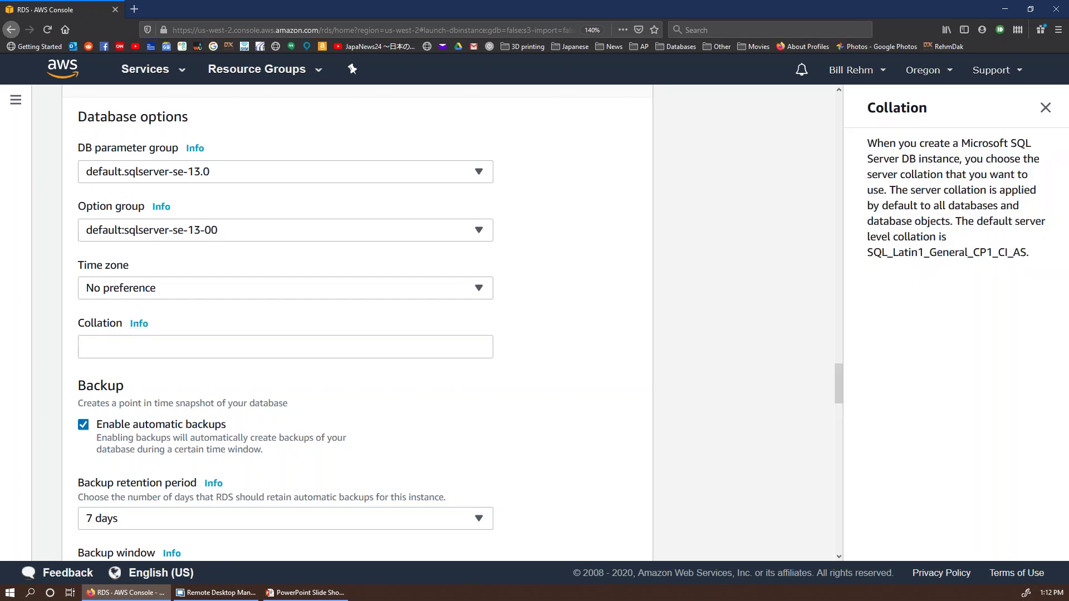
{"action": "left_click", "coordinate": [159, 351]}
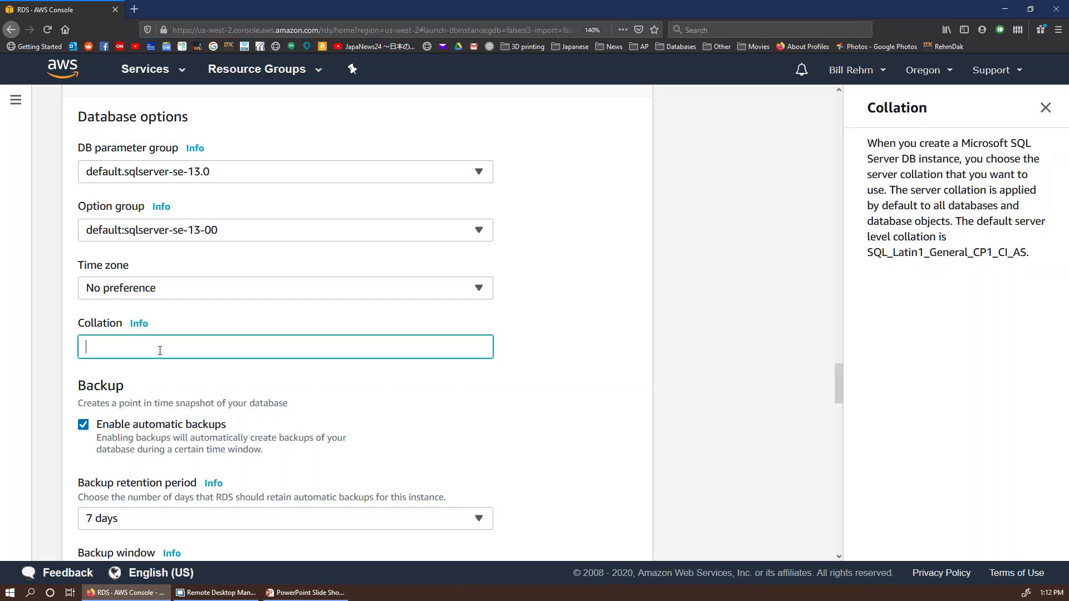
{"action": "left_click", "coordinate": [1040, 110]}
{"action": "left_click", "coordinate": [199, 348]}
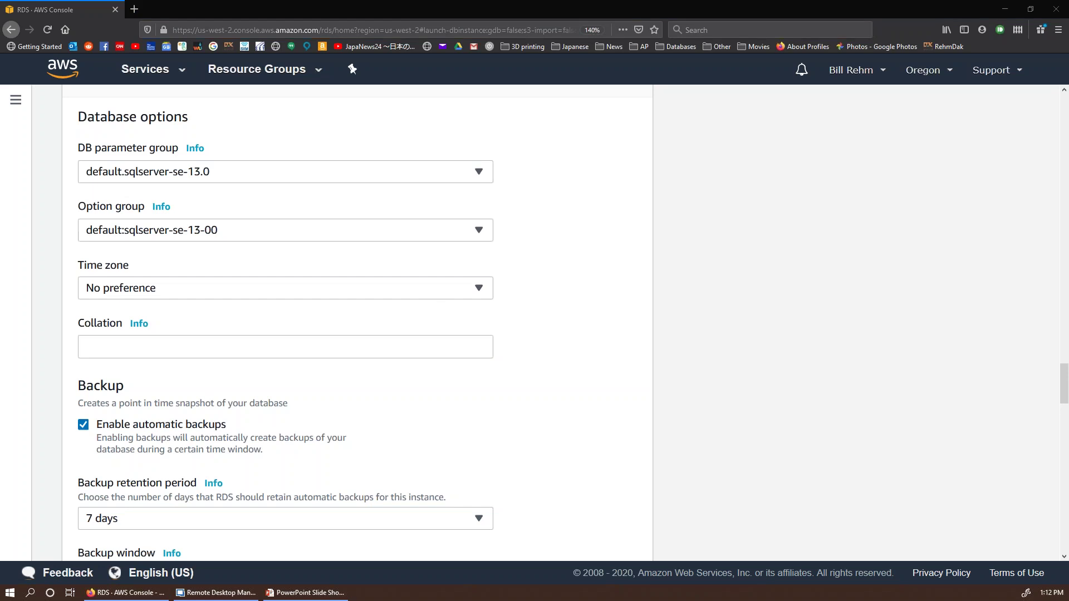
Step: Enter Latin1_General_CS_AS_WS as the collation
{"action": "left_click", "coordinate": [250, 357]}
{"action": "type", "text": "Lat"}
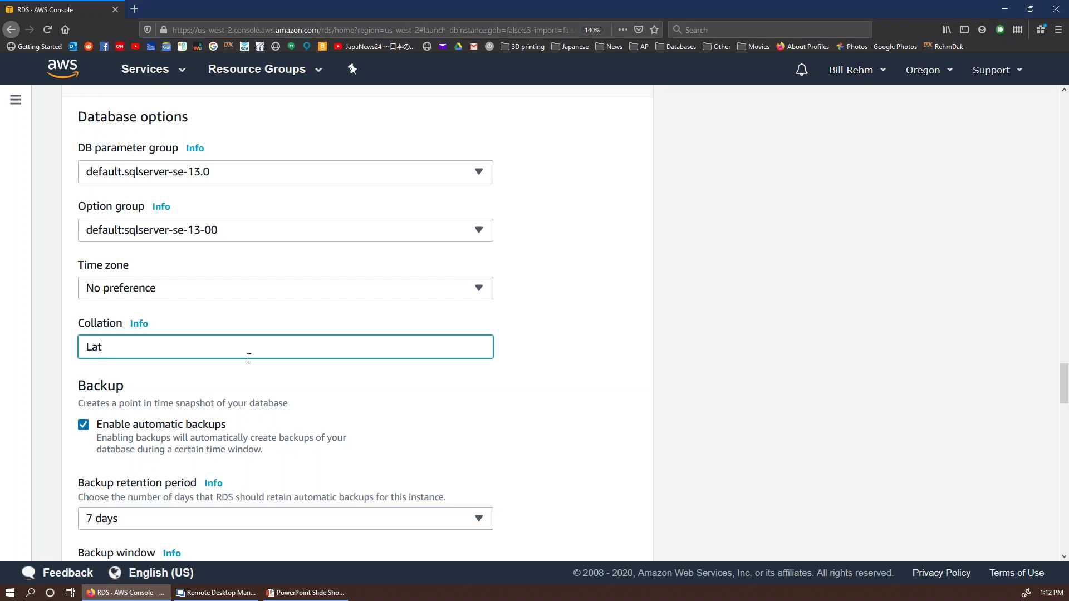
{"action": "type", "text": "in1_General"}
{"action": "type", "text": "_CP"}
{"action": "type", "text": "_CS_"}
{"action": "key", "text": "BackSpace"}
{"action": "key", "text": "BackSpace"}
{"action": "key", "text": "BackSpace"}
{"action": "key", "text": "BackSpace"}
{"action": "key", "text": "BackSpace"}
{"action": "type", "text": "S"}
{"action": "key", "text": "Left"}
{"action": "key", "text": "BackSpace"}
{"action": "type", "text": "C"}
{"action": "key", "text": "End"}
{"action": "type", "text": "_AS_WS"}
Step: Turn off automatic backups, encryption, Performance Insights, enhanced monitoring and deletion protection
{"action": "scroll", "coordinate": [241, 373], "scroll_direction": "down", "scroll_amount": 3}
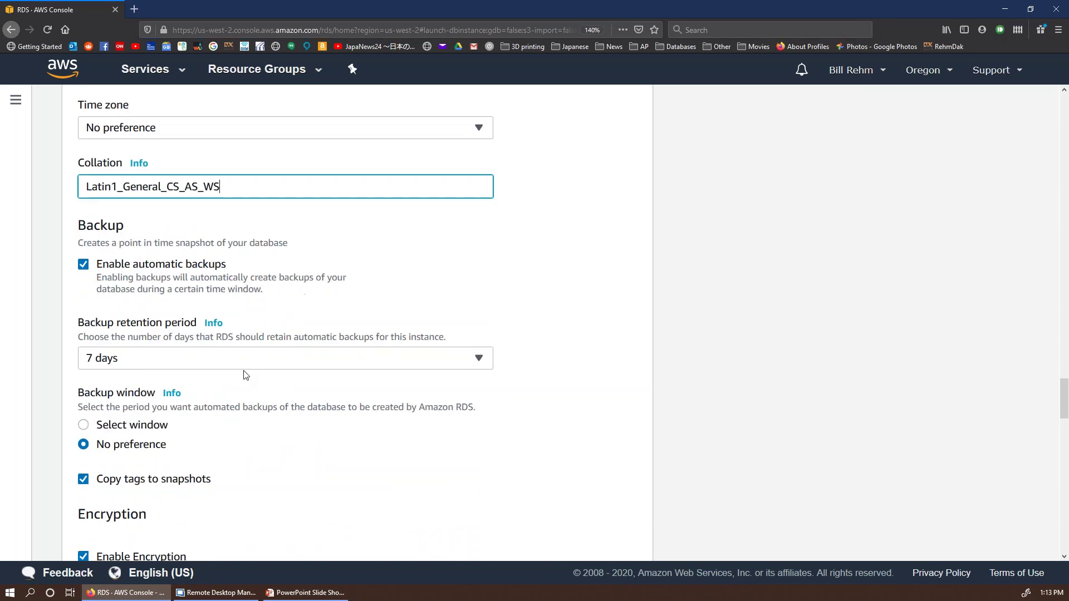
{"action": "left_click", "coordinate": [84, 264]}
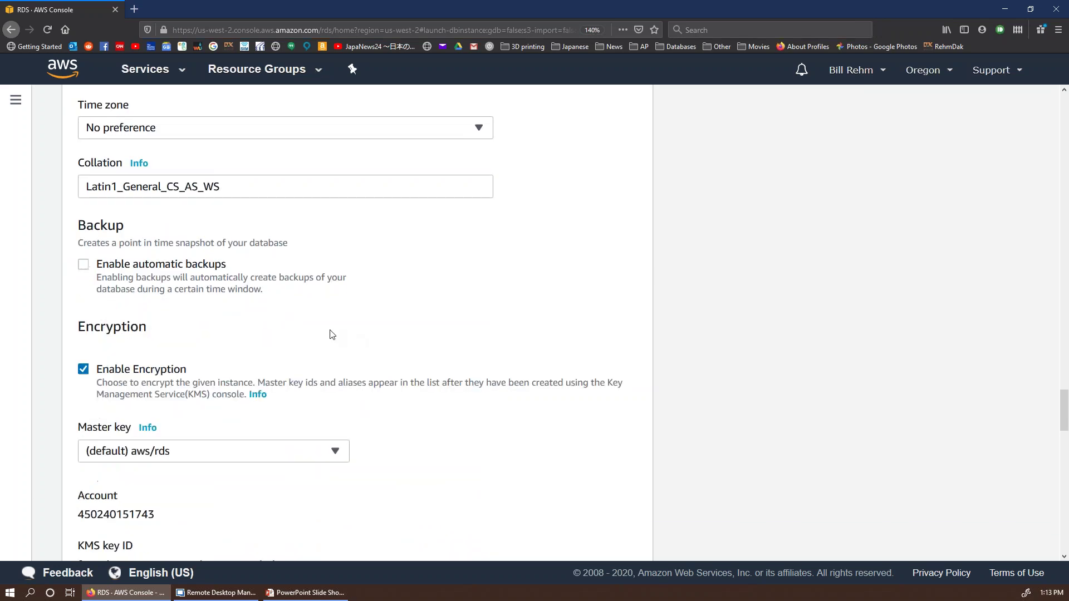
{"action": "left_click", "coordinate": [102, 370]}
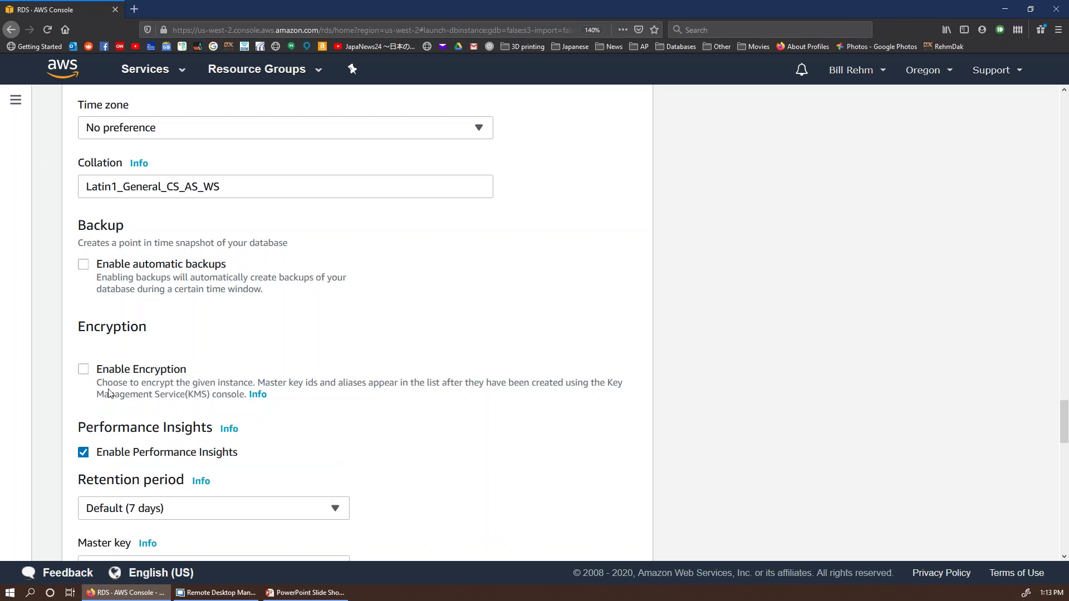
{"action": "left_click", "coordinate": [83, 452]}
{"action": "scroll", "coordinate": [228, 382], "scroll_direction": "down", "scroll_amount": 5}
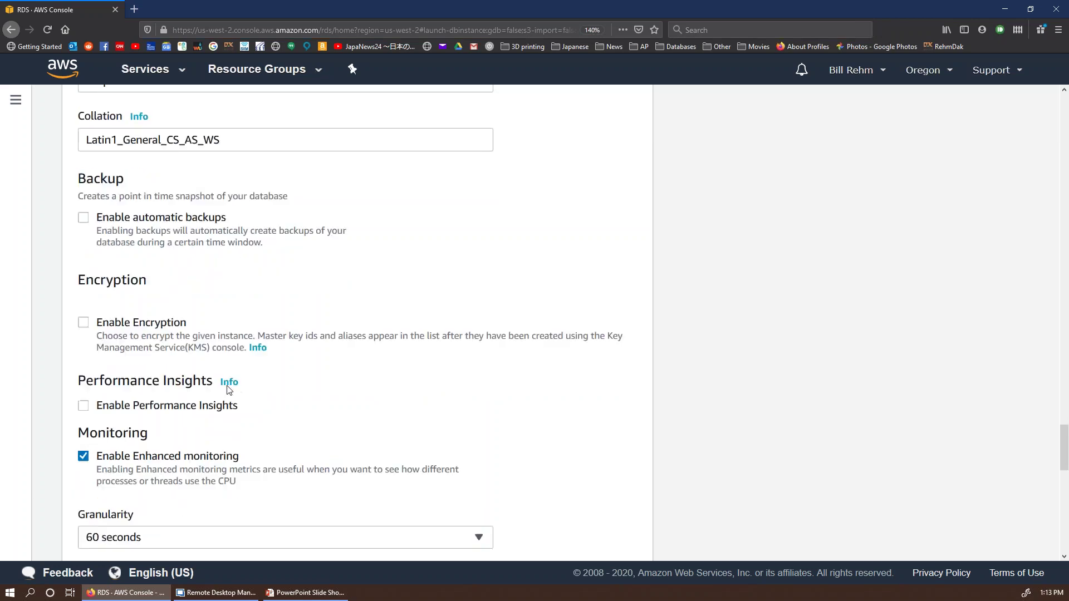
{"action": "left_click", "coordinate": [84, 262]}
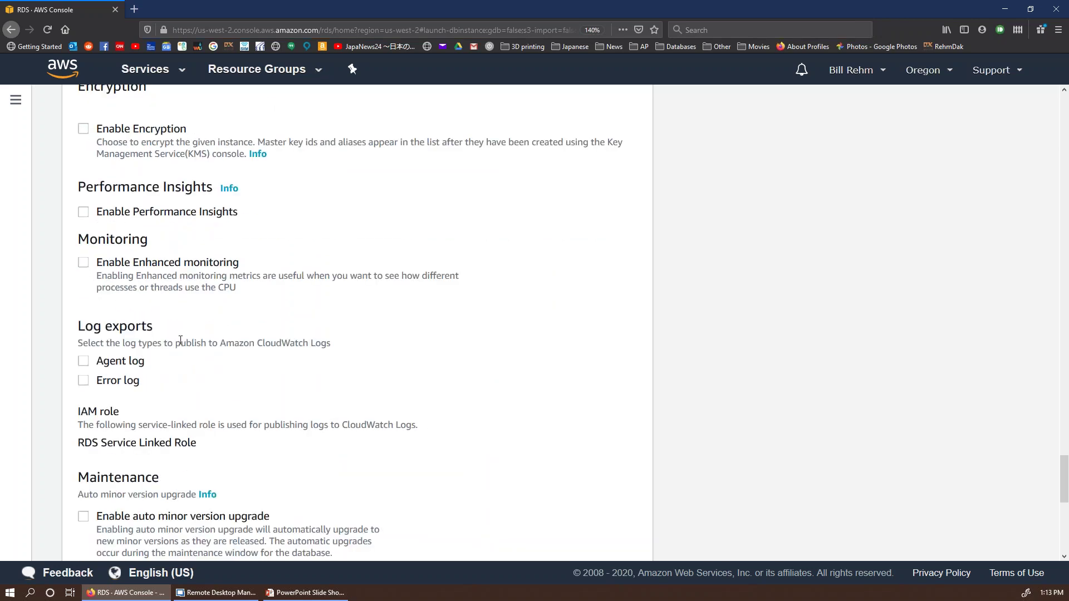
{"action": "scroll", "coordinate": [179, 341], "scroll_direction": "down", "scroll_amount": 5}
{"action": "left_click", "coordinate": [83, 375]}
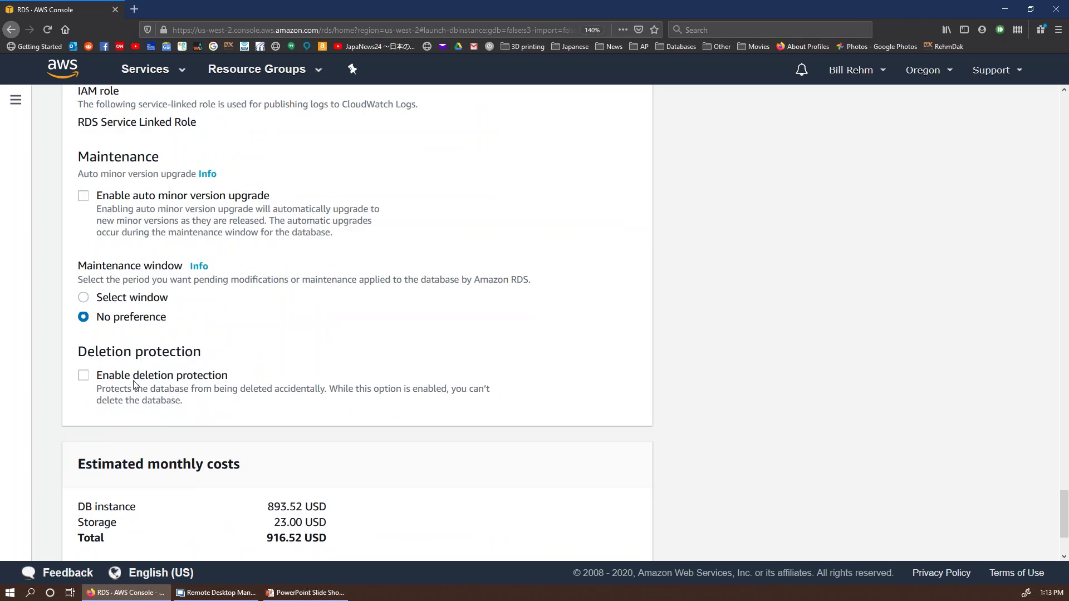
Step: Re-enable deletion protection, review the cost estimate, and submit Create database
{"action": "left_click", "coordinate": [88, 373]}
{"action": "scroll", "coordinate": [212, 375], "scroll_direction": "down", "scroll_amount": 3}
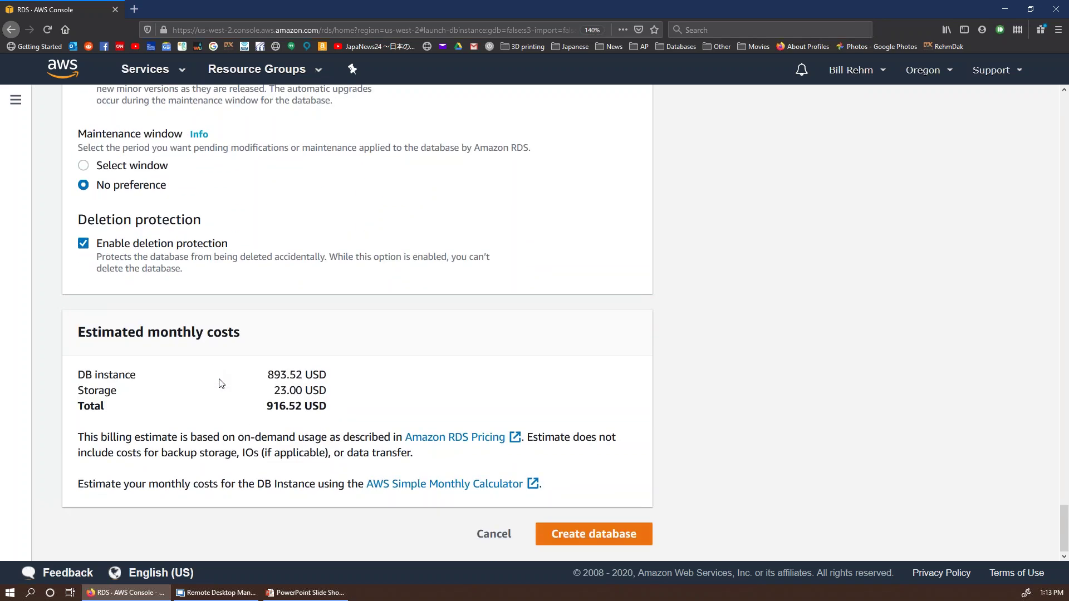
{"action": "left_click_drag", "start_coordinate": [343, 406], "coordinate": [228, 377]}
{"action": "left_click", "coordinate": [230, 378]}
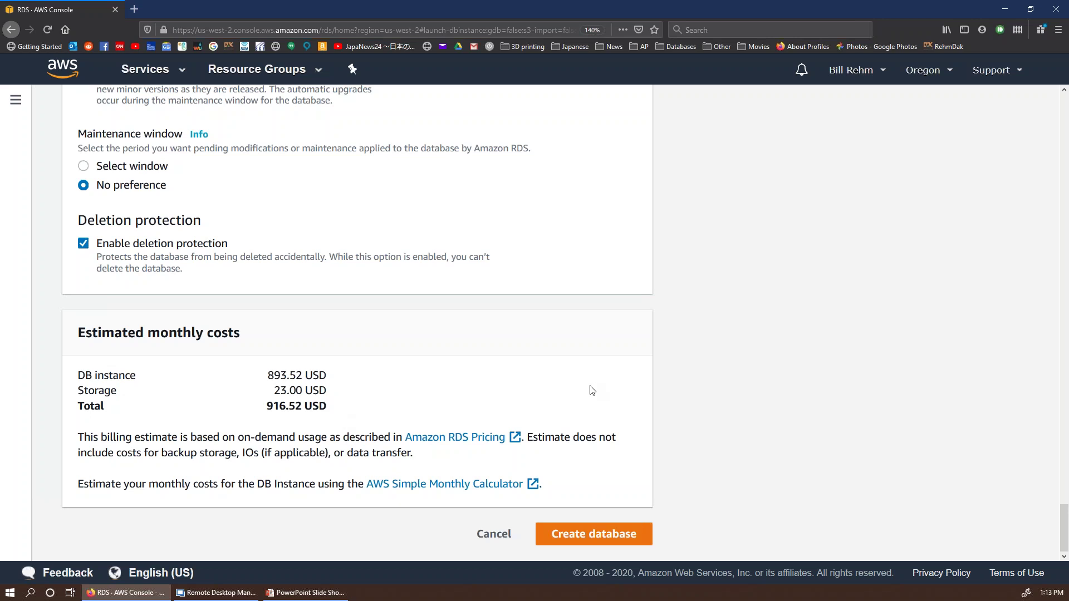
{"action": "left_click", "coordinate": [597, 536]}
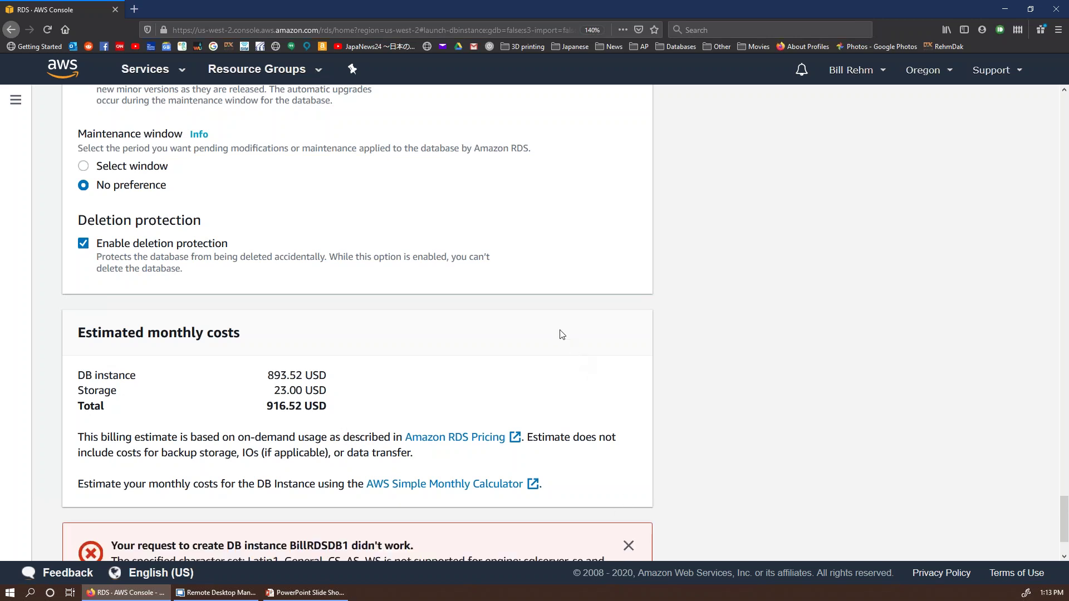
Step: Highlight the unsupported character set error message to read it
{"action": "scroll", "coordinate": [561, 333], "scroll_direction": "down", "scroll_amount": 1}
{"action": "scroll", "coordinate": [561, 332], "scroll_direction": "down", "scroll_amount": 3}
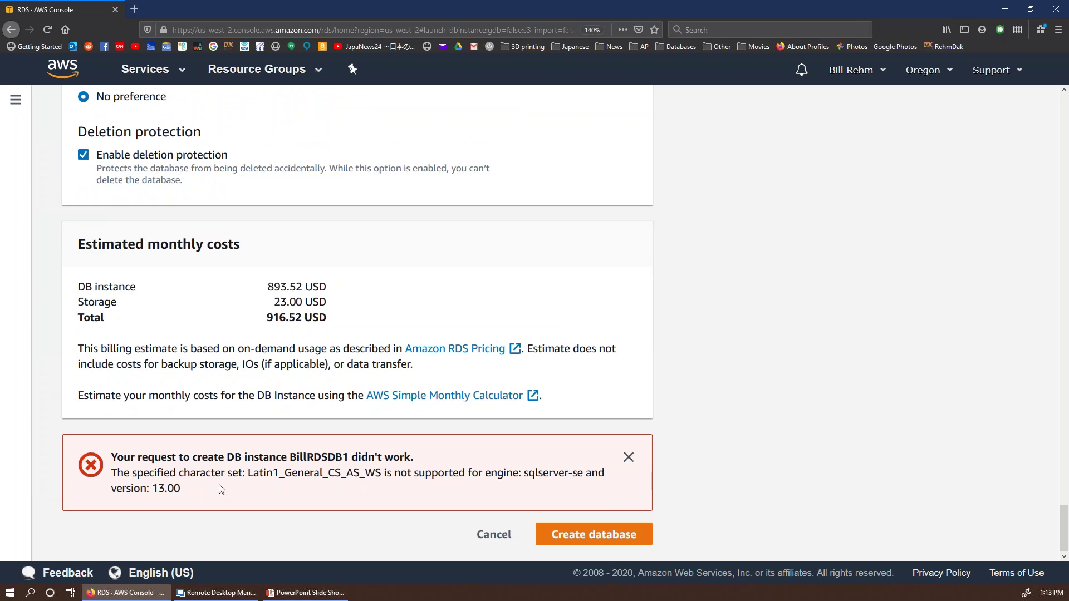
{"action": "left_click_drag", "start_coordinate": [114, 472], "coordinate": [440, 487]}
{"action": "left_click", "coordinate": [399, 476]}
Step: Delete the Latin1_General_CS_AS_WS value from the Collation field
{"action": "scroll", "coordinate": [369, 478], "scroll_direction": "up", "scroll_amount": 20}
{"action": "scroll", "coordinate": [352, 487], "scroll_direction": "up", "scroll_amount": 15}
{"action": "scroll", "coordinate": [349, 488], "scroll_direction": "down", "scroll_amount": 12}
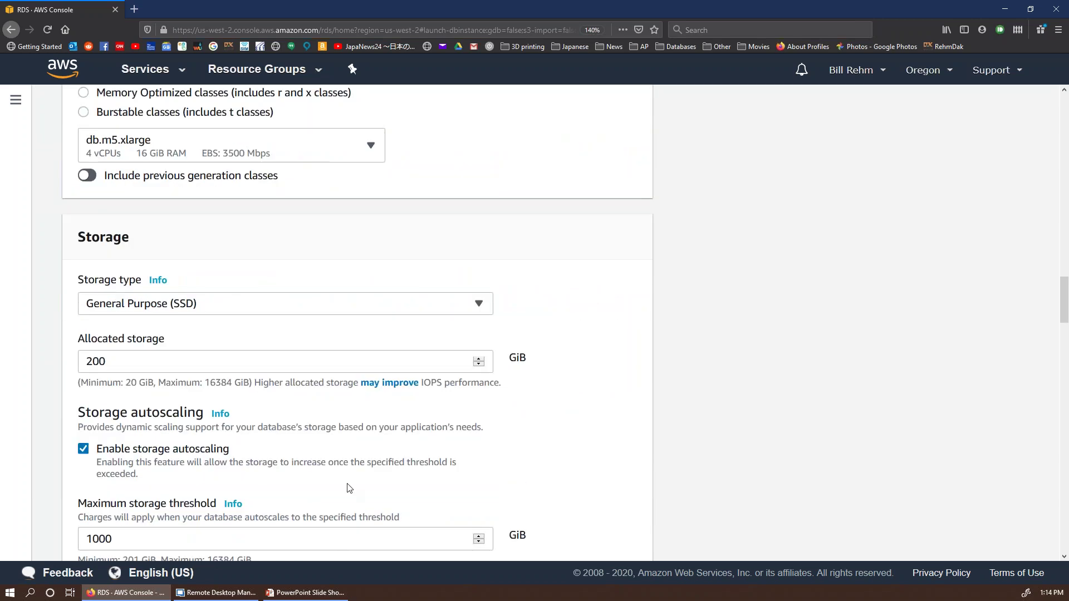
{"action": "scroll", "coordinate": [349, 489], "scroll_direction": "down", "scroll_amount": 7}
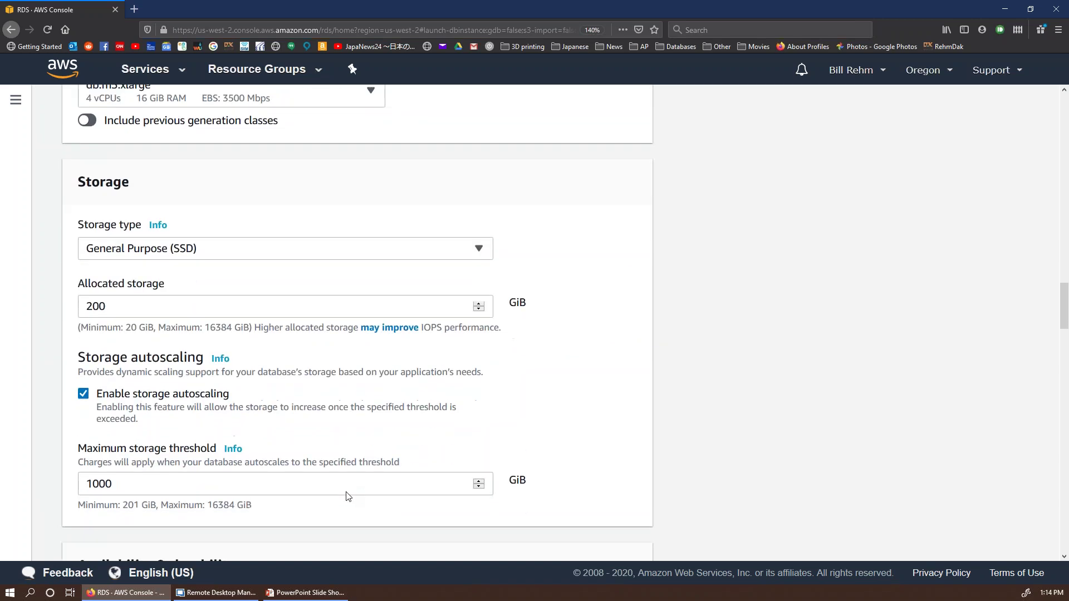
{"action": "scroll", "coordinate": [341, 499], "scroll_direction": "up", "scroll_amount": 1}
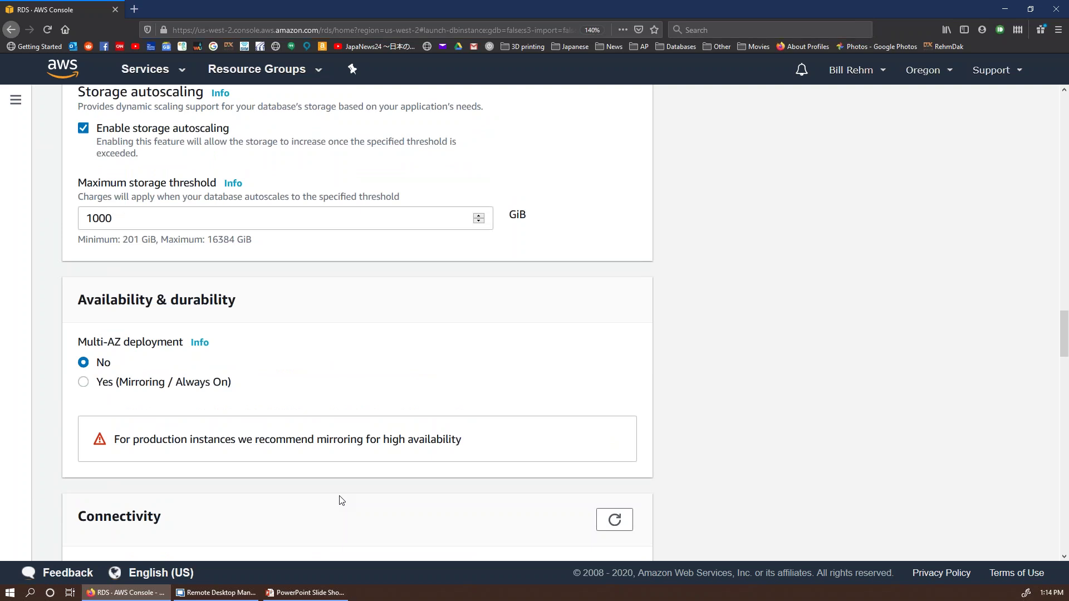
{"action": "scroll", "coordinate": [341, 500], "scroll_direction": "down", "scroll_amount": 8}
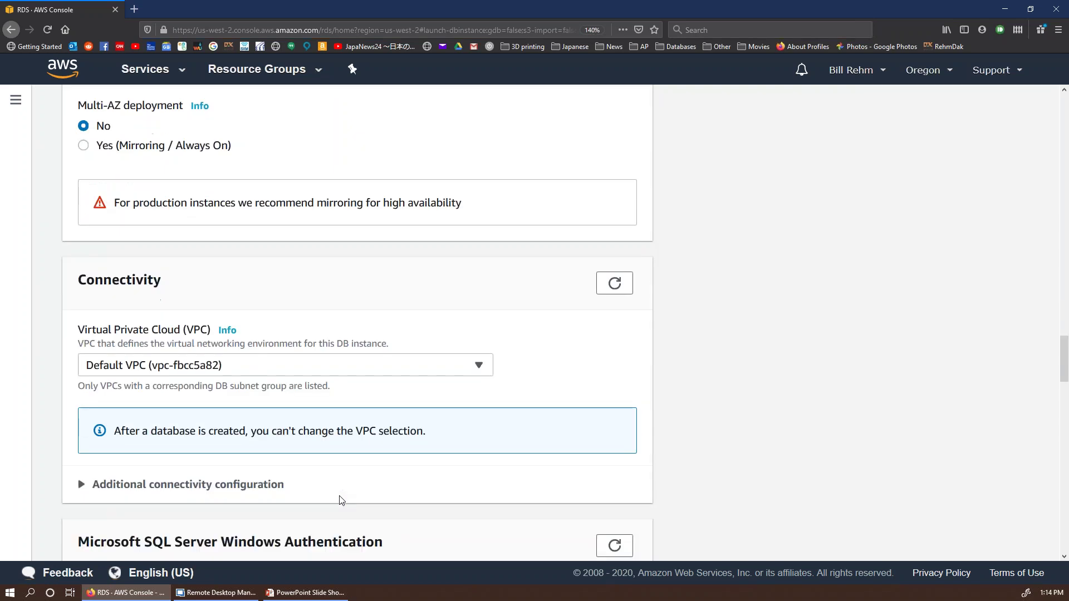
{"action": "scroll", "coordinate": [318, 499], "scroll_direction": "down", "scroll_amount": 7}
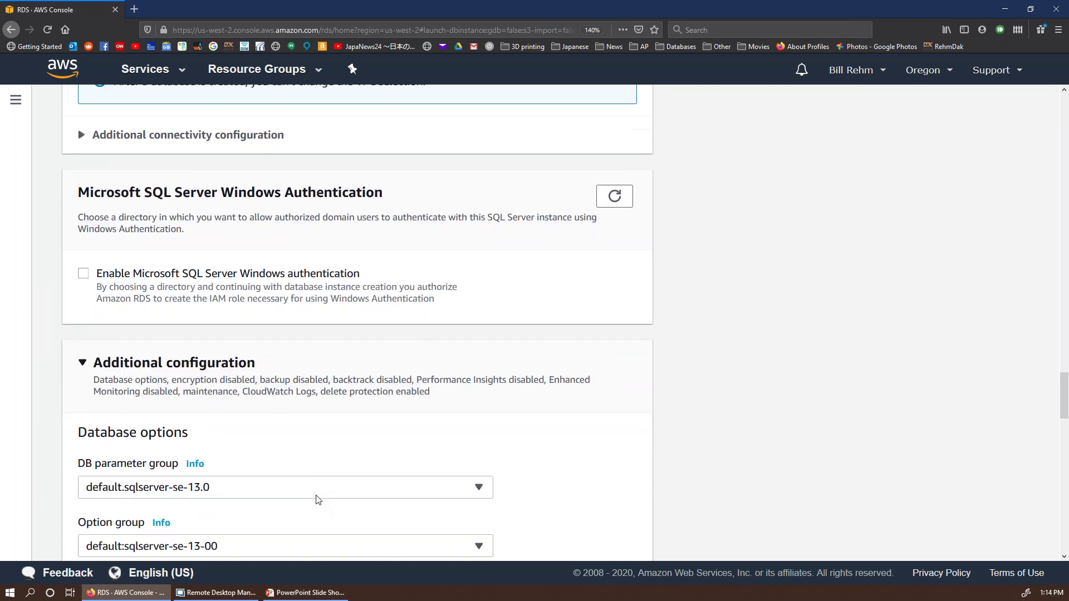
{"action": "left_click_drag", "start_coordinate": [240, 281], "coordinate": [42, 274]}
{"action": "key", "text": "BackSpace"}
{"action": "scroll", "coordinate": [325, 369], "scroll_direction": "down", "scroll_amount": 15}
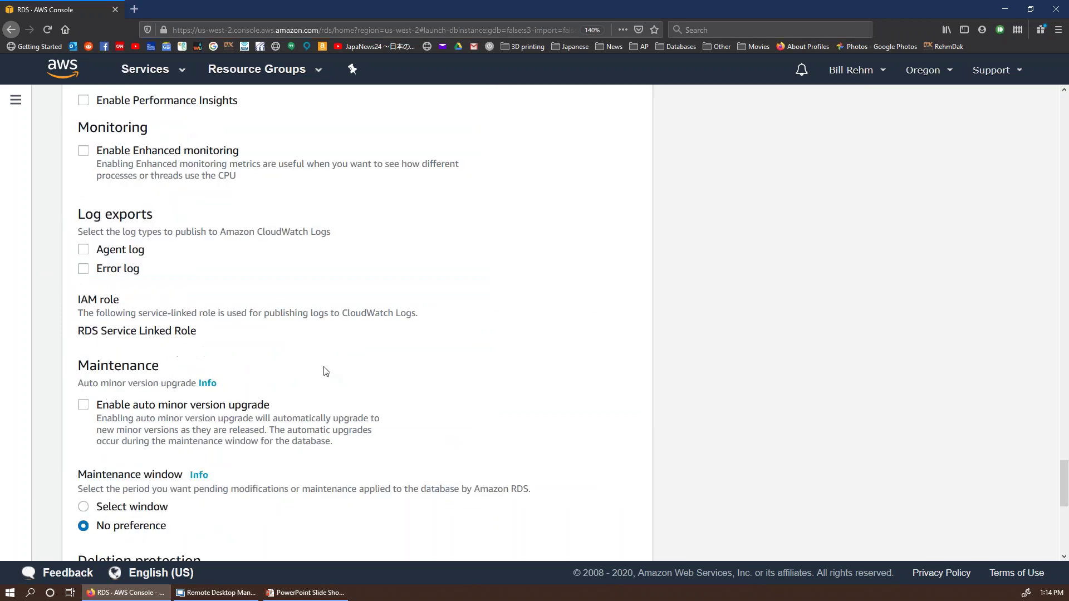
{"action": "scroll", "coordinate": [418, 449], "scroll_direction": "up", "scroll_amount": 2}
{"action": "scroll", "coordinate": [356, 334], "scroll_direction": "down", "scroll_amount": 2}
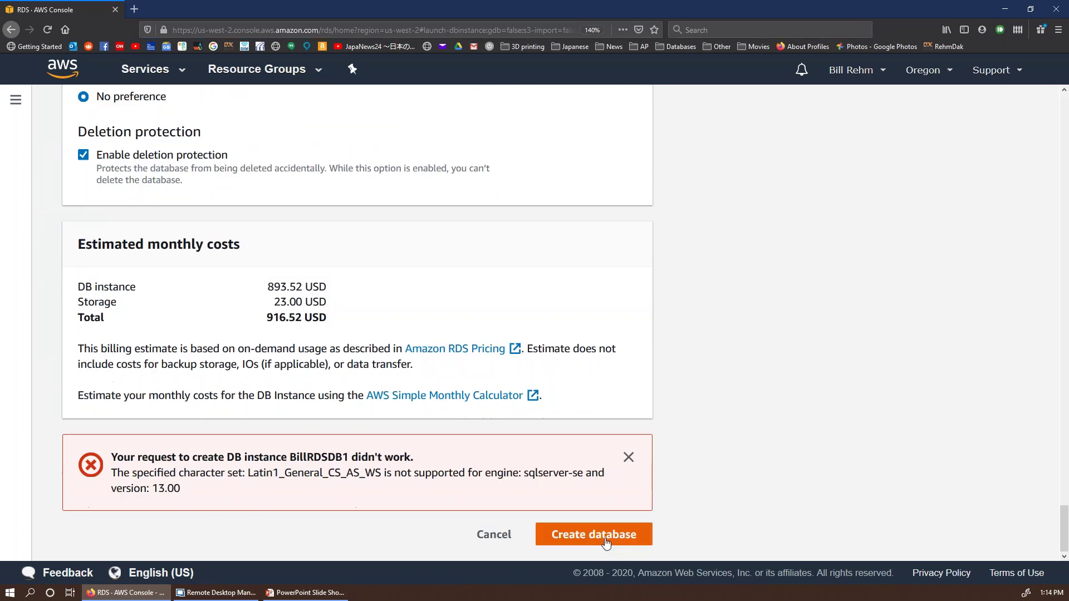
Step: Resubmit Create database, confirm billrdsdb1 shows Creating, and open the Services menu
{"action": "left_click", "coordinate": [610, 529]}
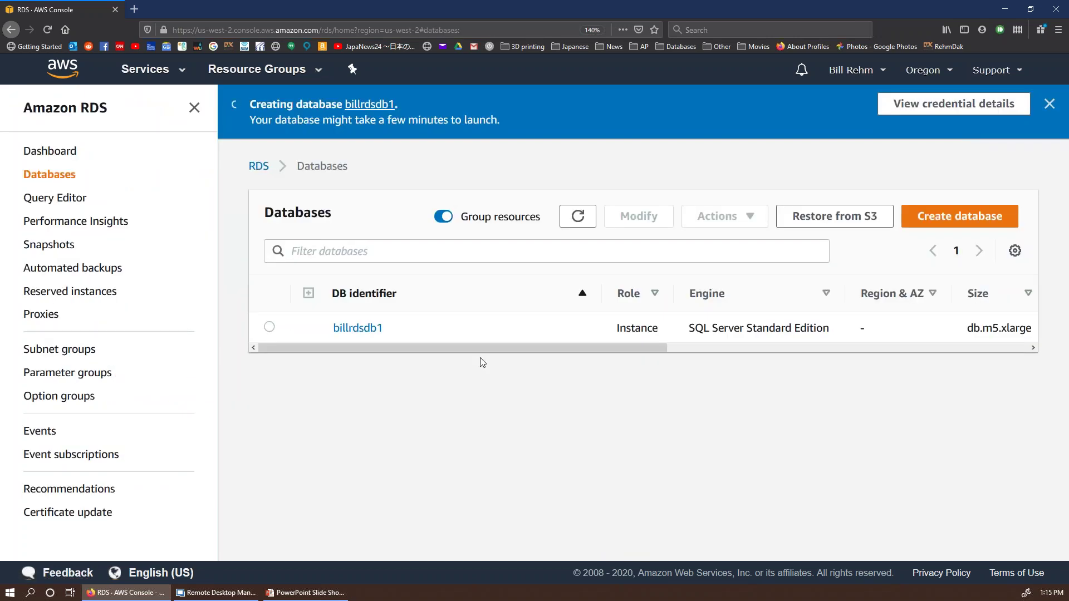
{"action": "left_click_drag", "start_coordinate": [486, 350], "coordinate": [813, 349]}
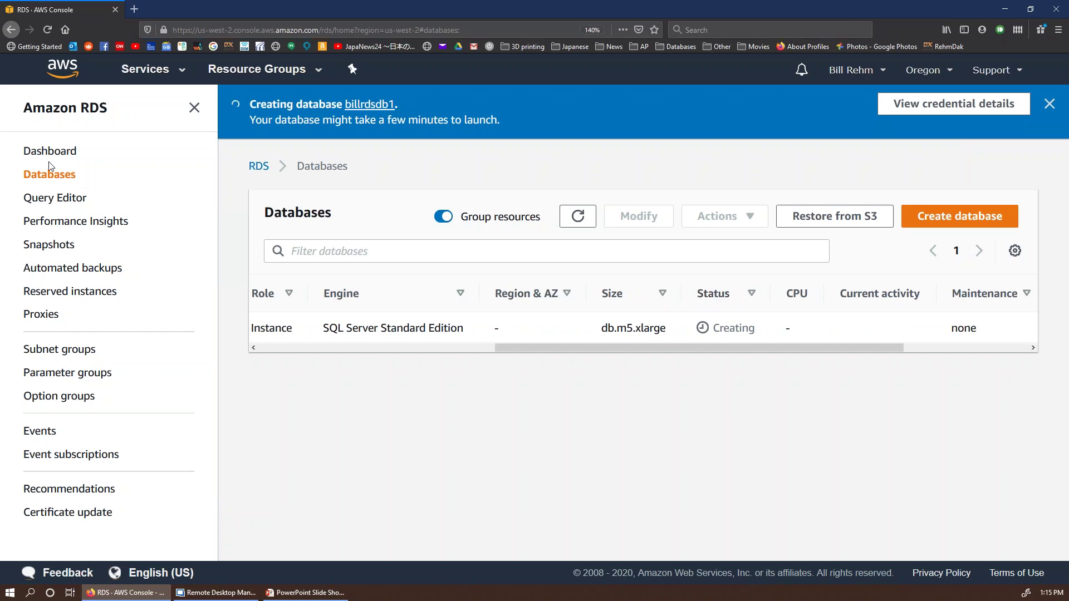
{"action": "left_click", "coordinate": [159, 78]}
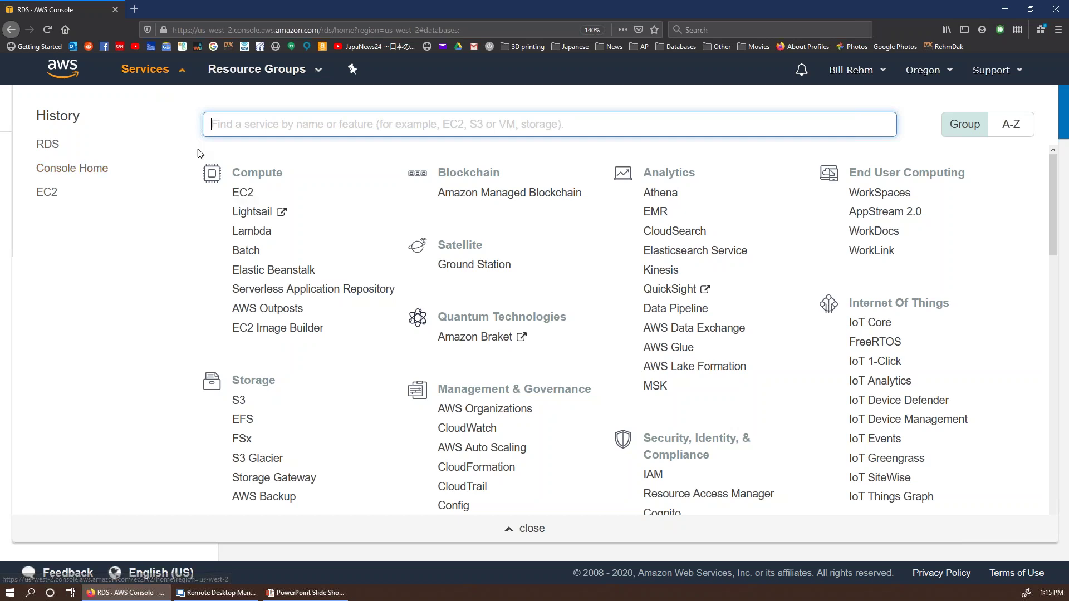
Step: Go to EC2 running instances, inspect the terminated t3a.xlarge instance, and start Launch Instance
{"action": "left_click", "coordinate": [244, 193]}
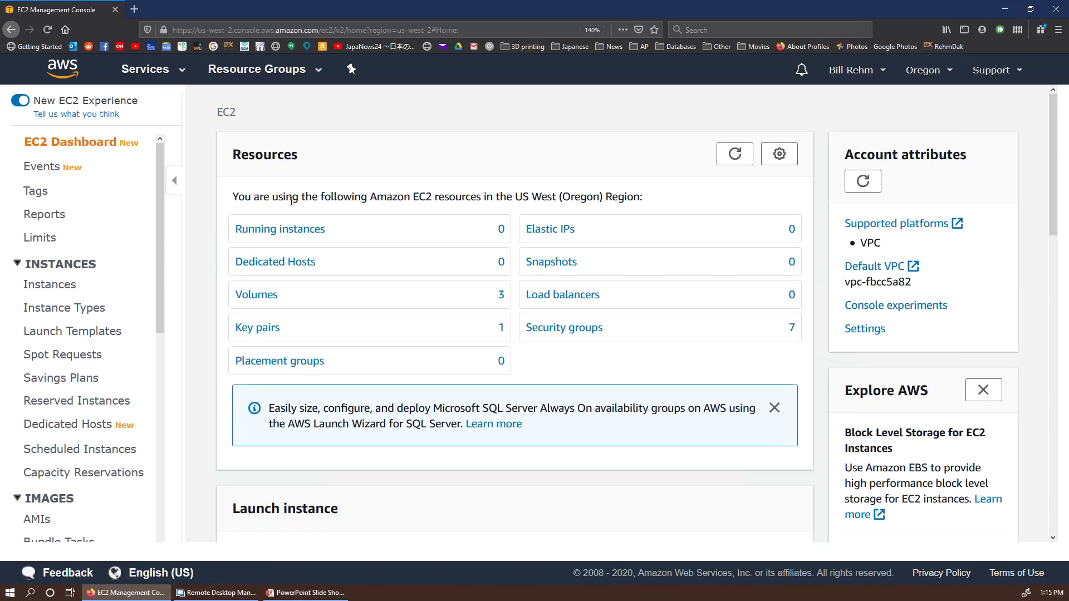
{"action": "scroll", "coordinate": [291, 201], "scroll_direction": "down", "scroll_amount": 5}
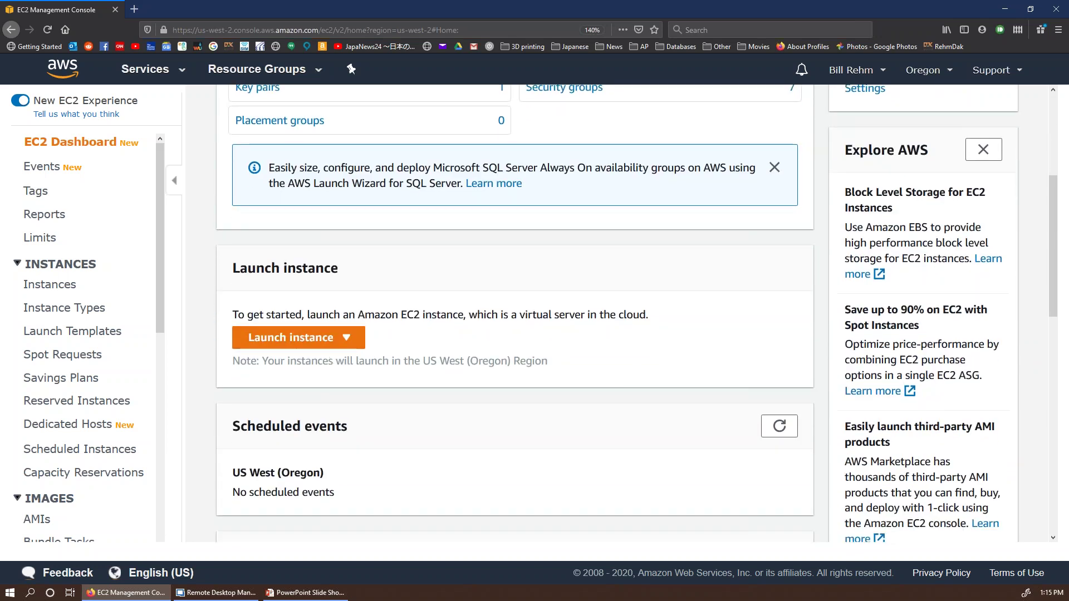
{"action": "scroll", "coordinate": [279, 233], "scroll_direction": "up", "scroll_amount": 5}
{"action": "left_click", "coordinate": [279, 231]}
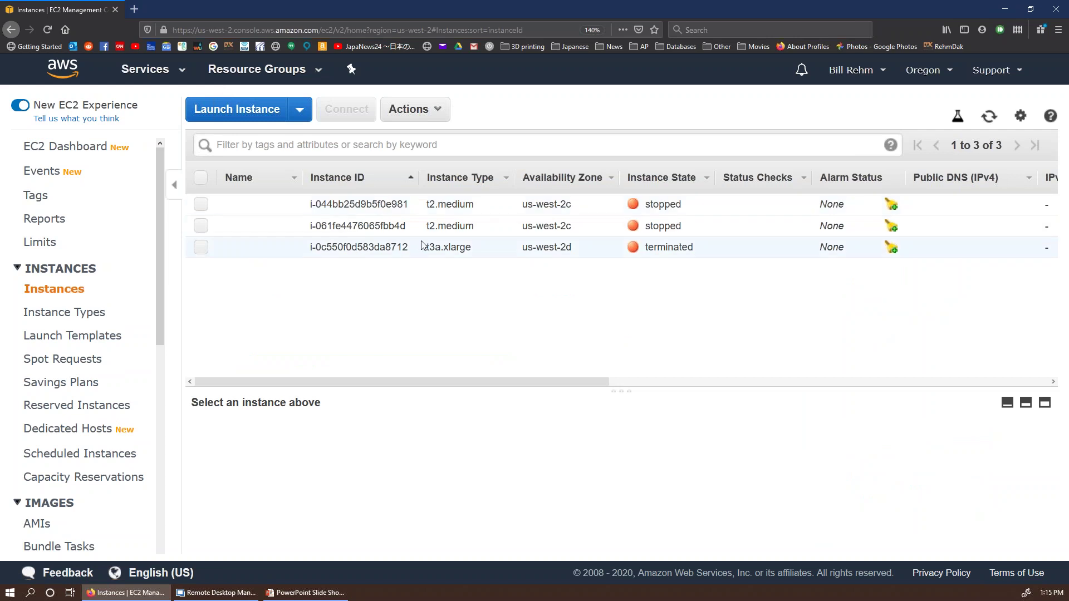
{"action": "left_click", "coordinate": [202, 252]}
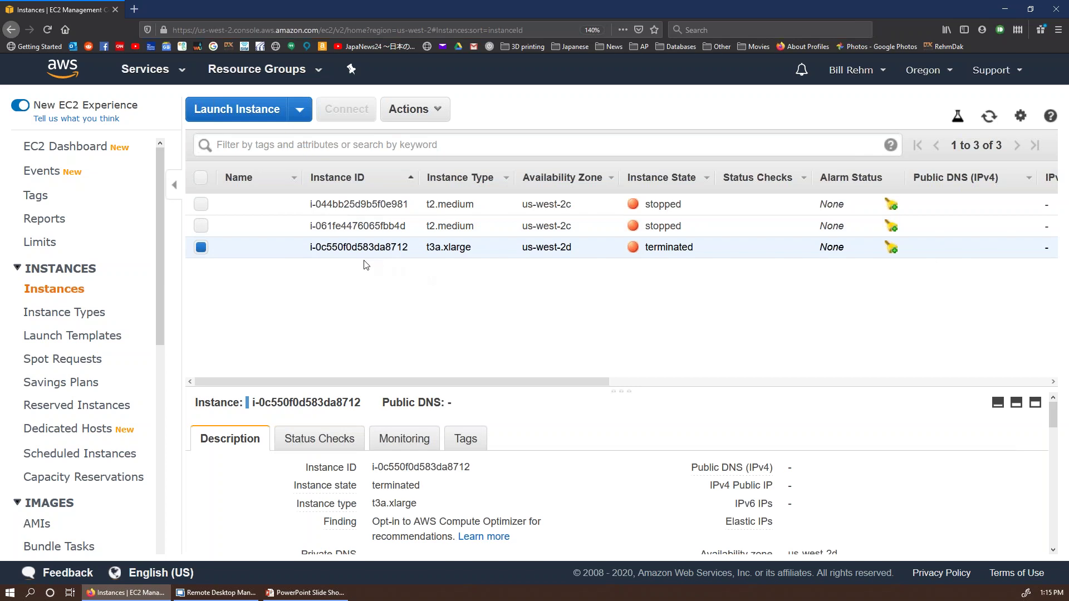
{"action": "left_click", "coordinate": [266, 114]}
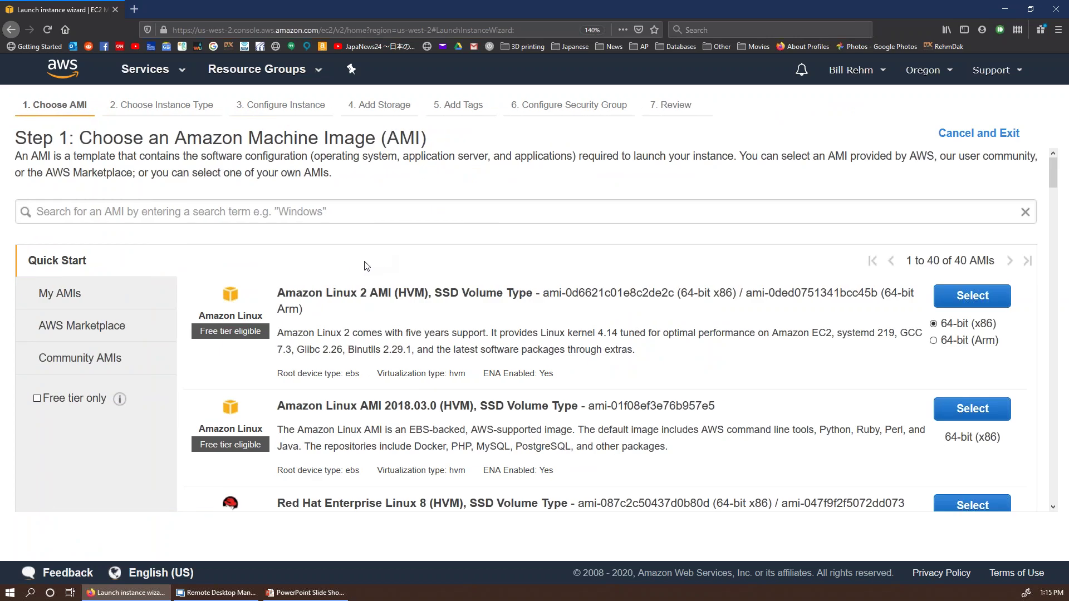
Step: Zoom out, browse the Quick Start AMIs, and select Windows Server 2016 with SQL Server 2016 Standard
{"action": "key", "text": "ctrl+minus"}
{"action": "key", "text": "ctrl+minus"}
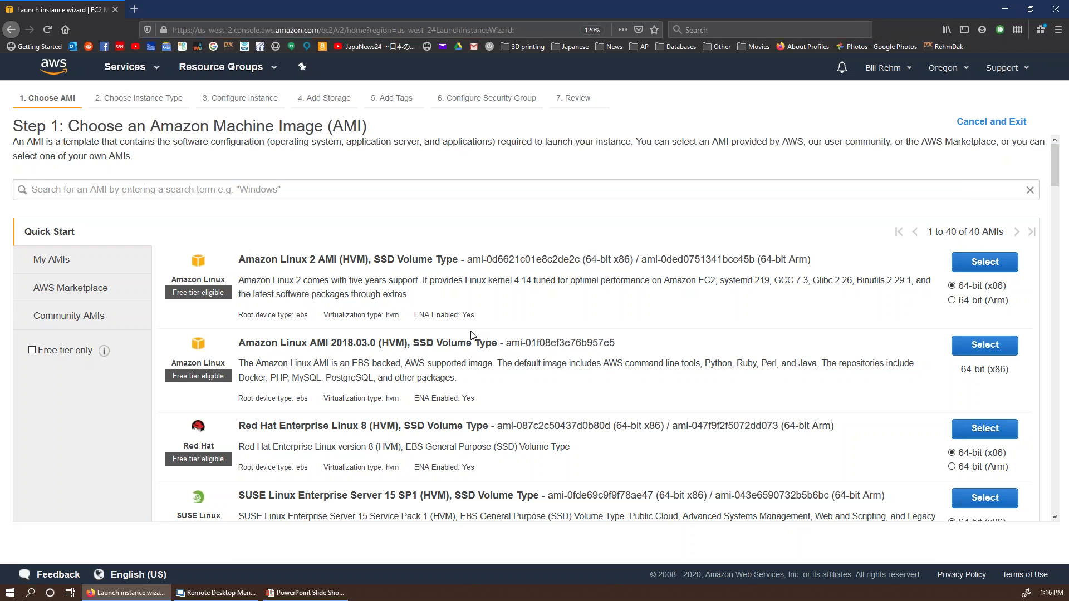
{"action": "scroll", "coordinate": [472, 335], "scroll_direction": "down", "scroll_amount": 10}
{"action": "scroll", "coordinate": [462, 333], "scroll_direction": "down", "scroll_amount": 10}
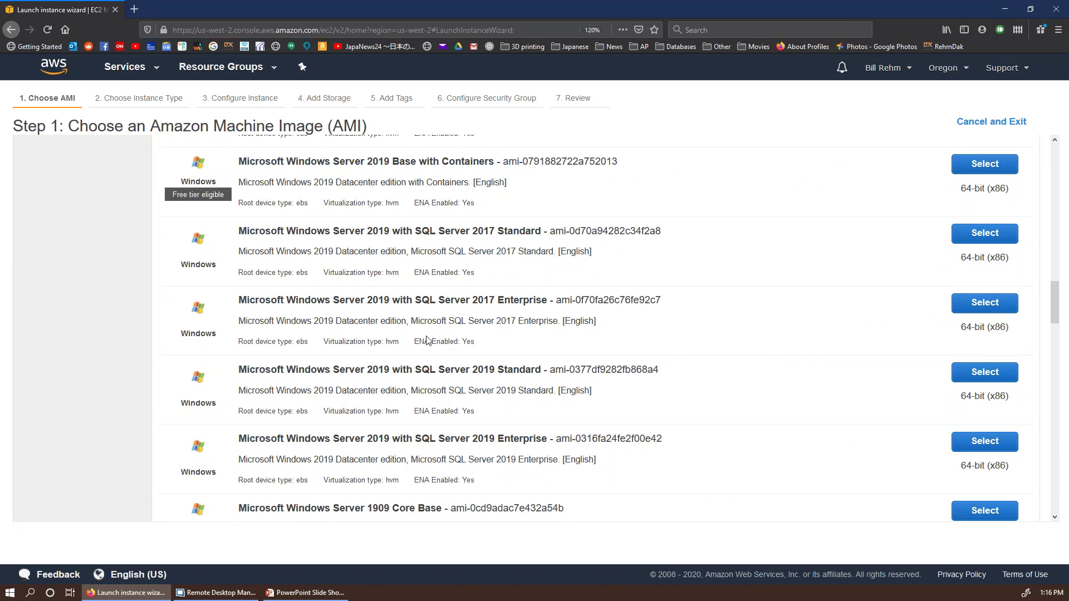
{"action": "scroll", "coordinate": [381, 247], "scroll_direction": "down", "scroll_amount": 1}
{"action": "scroll", "coordinate": [590, 329], "scroll_direction": "up", "scroll_amount": 3}
{"action": "scroll", "coordinate": [590, 329], "scroll_direction": "down", "scroll_amount": 5}
{"action": "scroll", "coordinate": [285, 299], "scroll_direction": "down", "scroll_amount": 5}
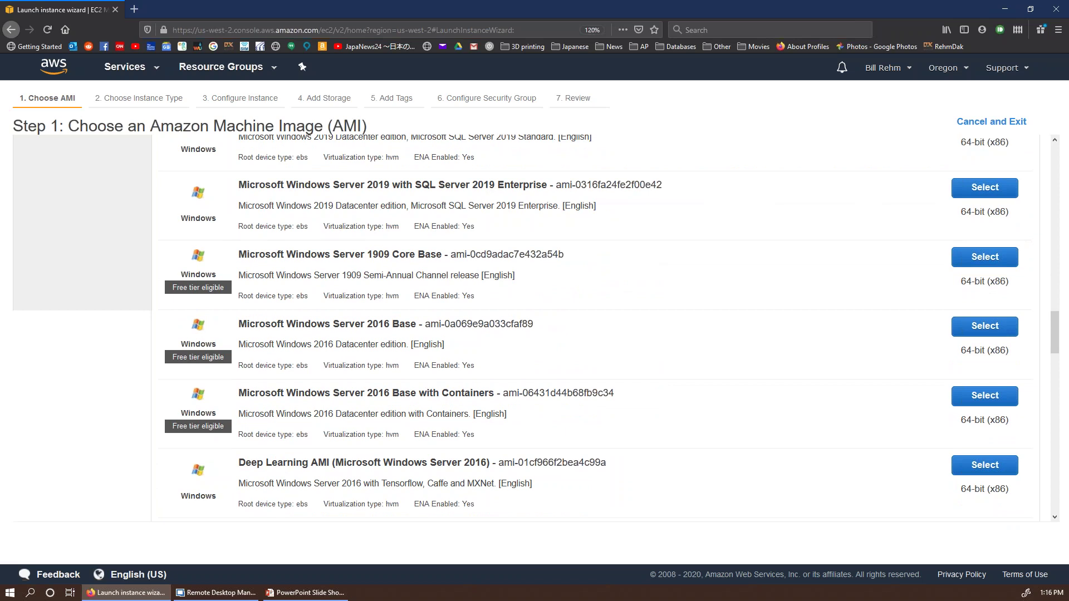
{"action": "scroll", "coordinate": [285, 299], "scroll_direction": "down", "scroll_amount": 6}
{"action": "scroll", "coordinate": [212, 199], "scroll_direction": "up", "scroll_amount": 2}
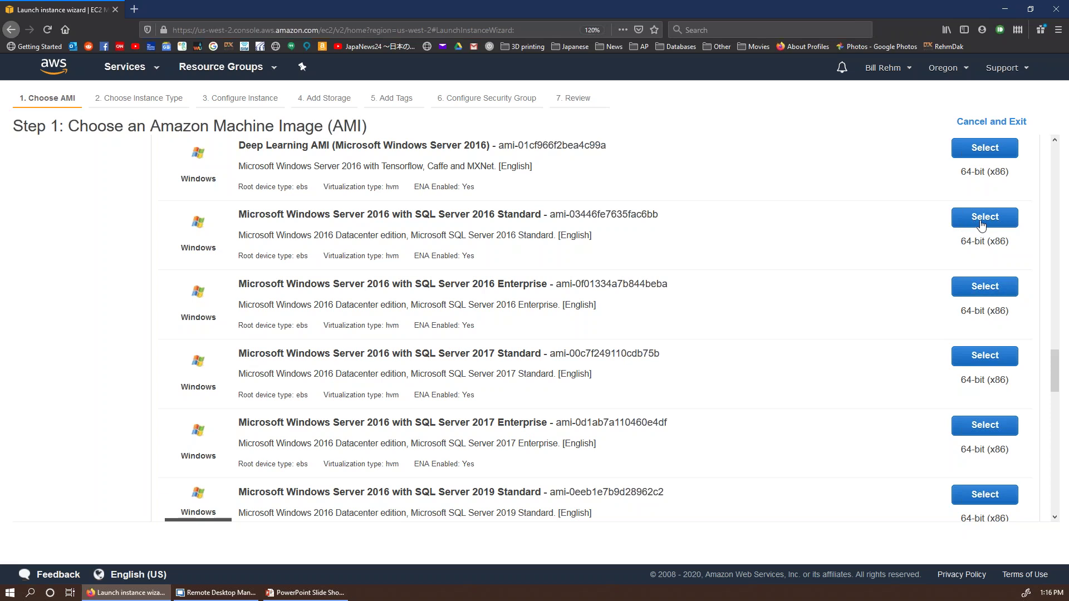
{"action": "left_click", "coordinate": [981, 224]}
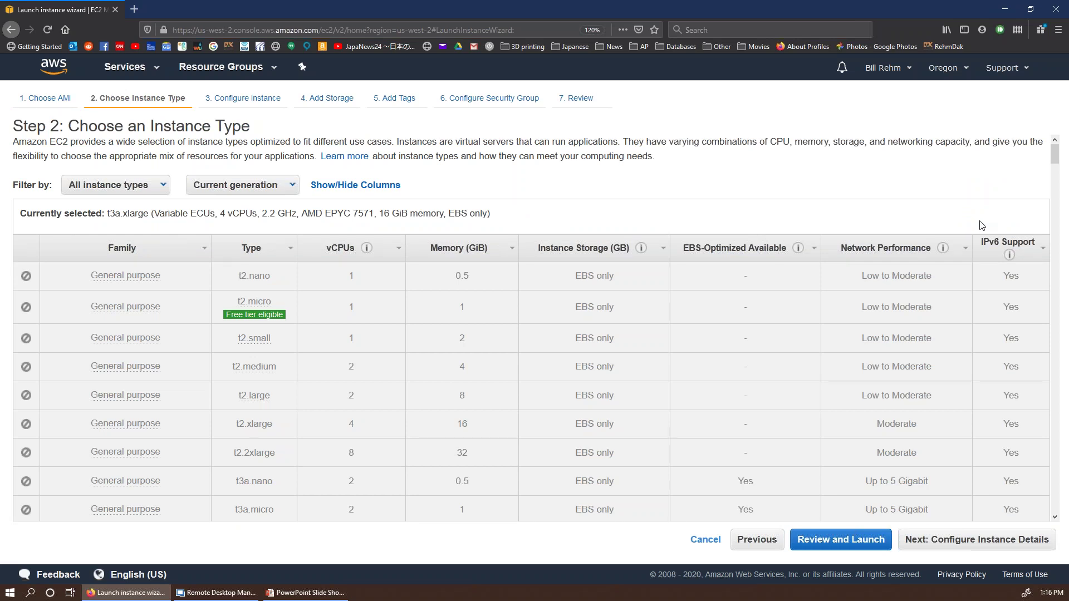
Step: Leave t3a.xlarge selected in the instance type table and advance to Configure Instance Details
{"action": "scroll", "coordinate": [534, 328], "scroll_direction": "down", "scroll_amount": 5}
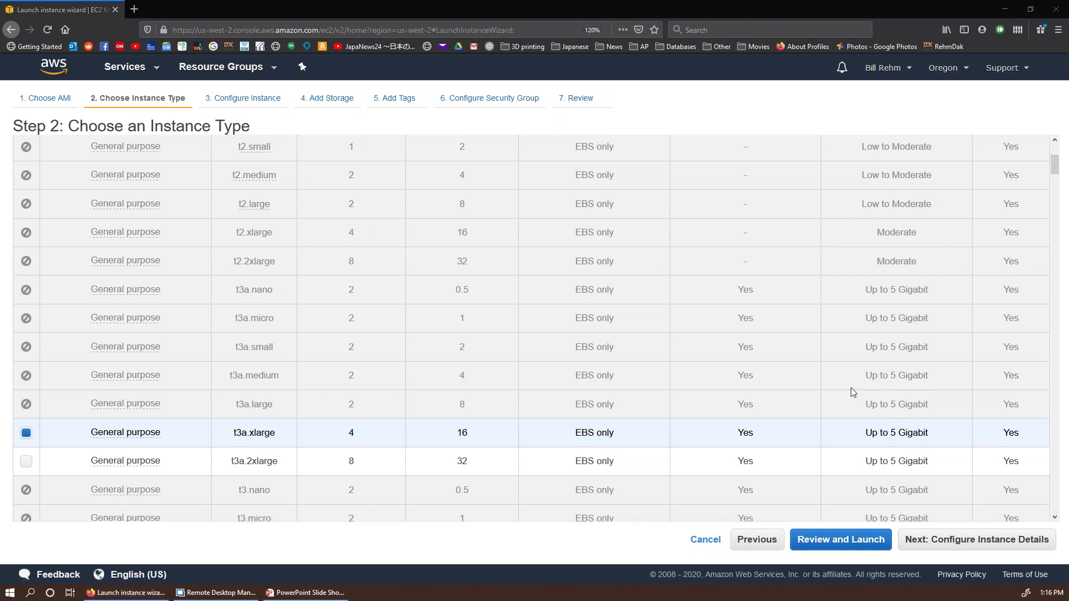
{"action": "scroll", "coordinate": [852, 390], "scroll_direction": "down", "scroll_amount": 3}
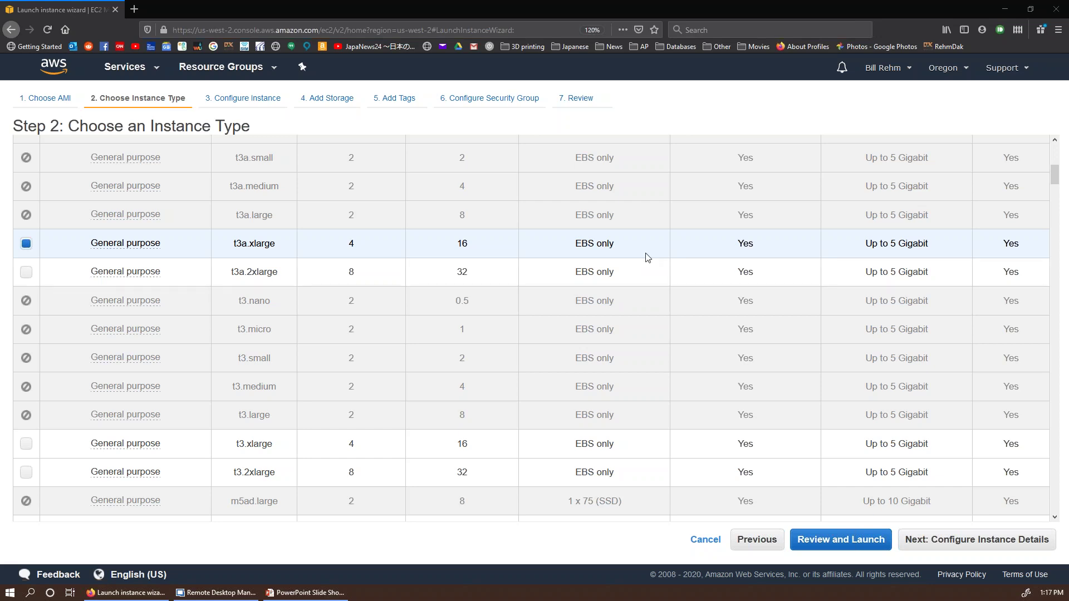
{"action": "scroll", "coordinate": [646, 259], "scroll_direction": "down", "scroll_amount": 6}
{"action": "scroll", "coordinate": [660, 295], "scroll_direction": "down", "scroll_amount": 10}
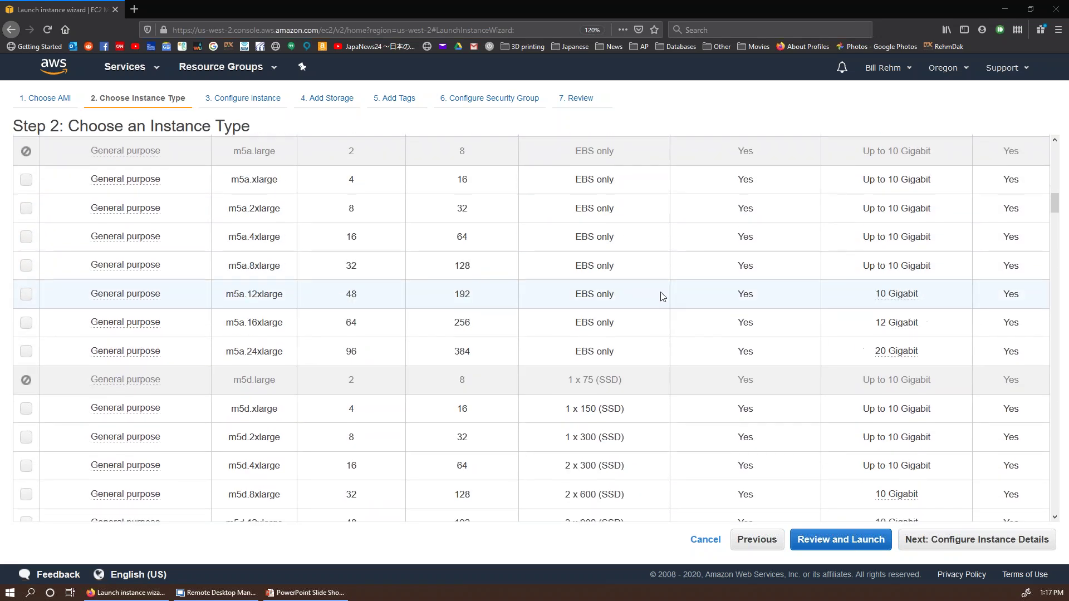
{"action": "scroll", "coordinate": [665, 300], "scroll_direction": "down", "scroll_amount": 10}
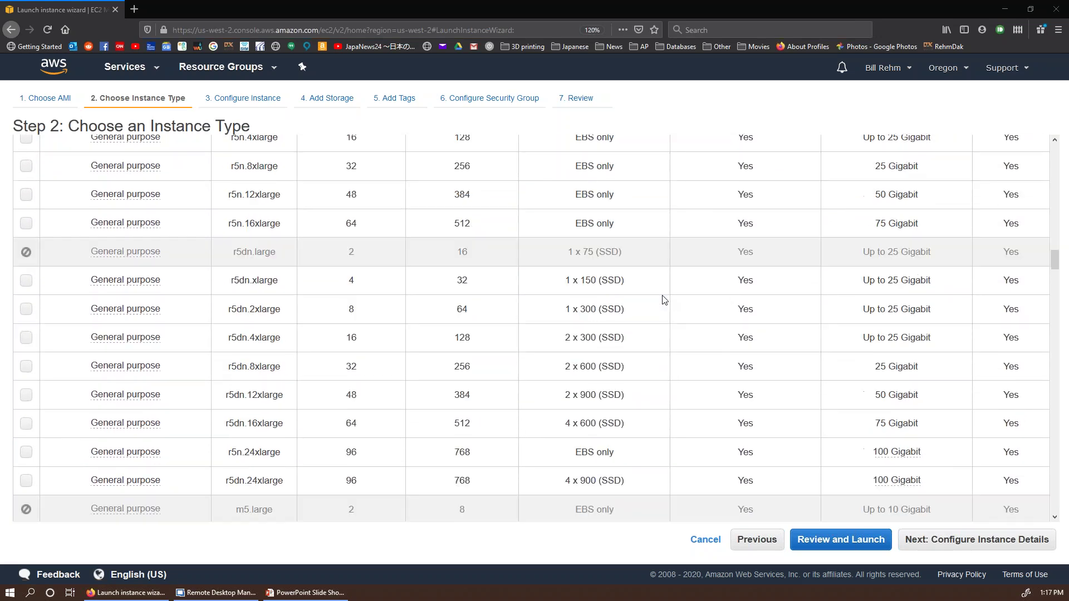
{"action": "scroll", "coordinate": [665, 300], "scroll_direction": "down", "scroll_amount": 20}
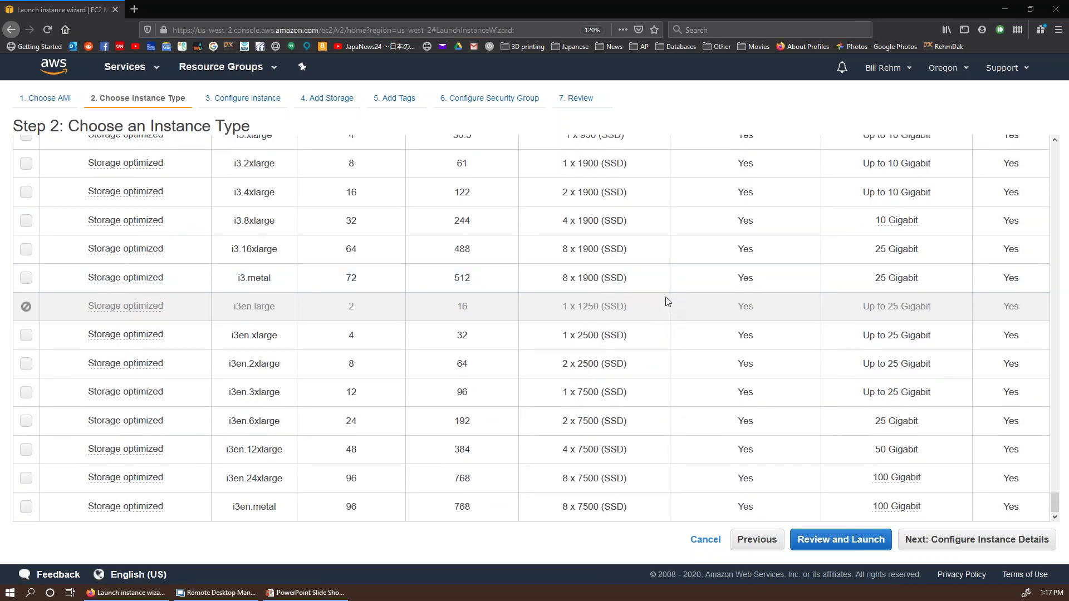
{"action": "scroll", "coordinate": [673, 321], "scroll_direction": "up", "scroll_amount": 1}
{"action": "scroll", "coordinate": [673, 322], "scroll_direction": "up", "scroll_amount": 20}
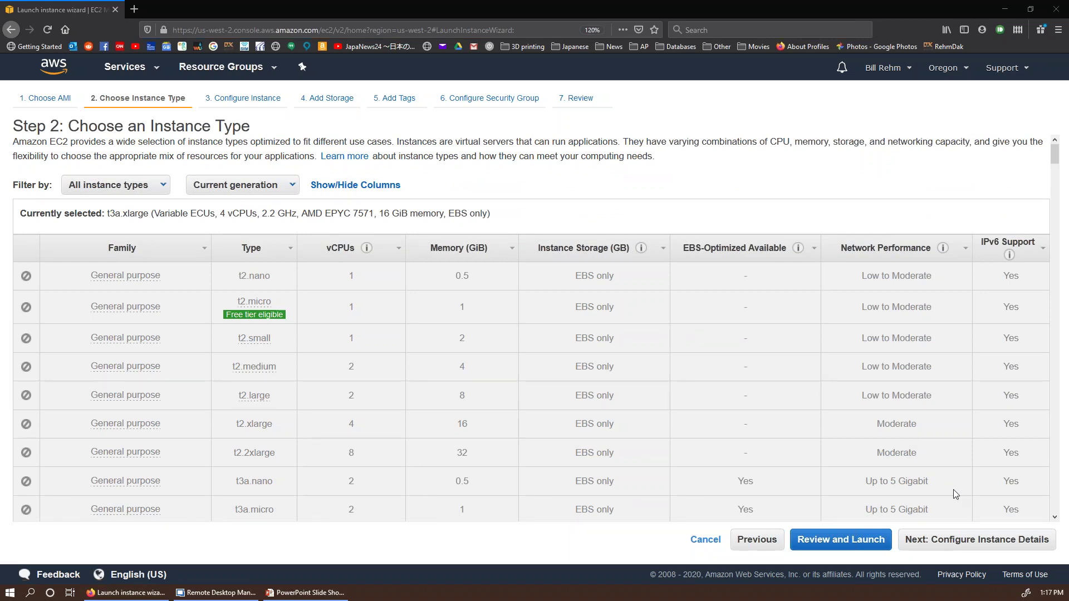
{"action": "left_click", "coordinate": [958, 540]}
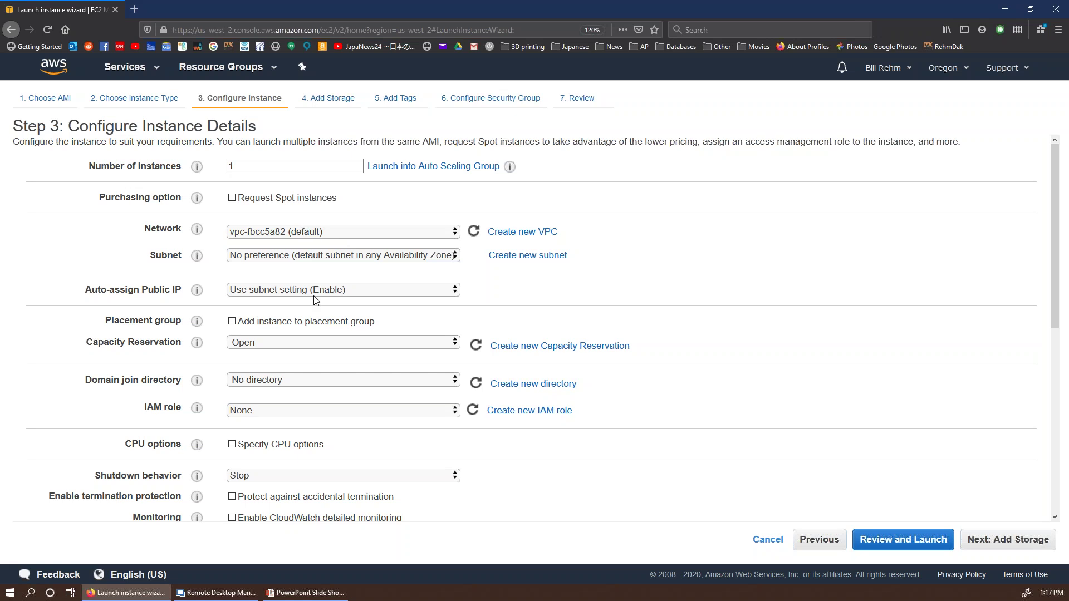
Step: Review the Step 3 defaults, including the T2/T3 Unlimited info, and advance to Add Storage
{"action": "scroll", "coordinate": [315, 300], "scroll_direction": "down", "scroll_amount": 5}
{"action": "scroll", "coordinate": [316, 301], "scroll_direction": "down", "scroll_amount": 2}
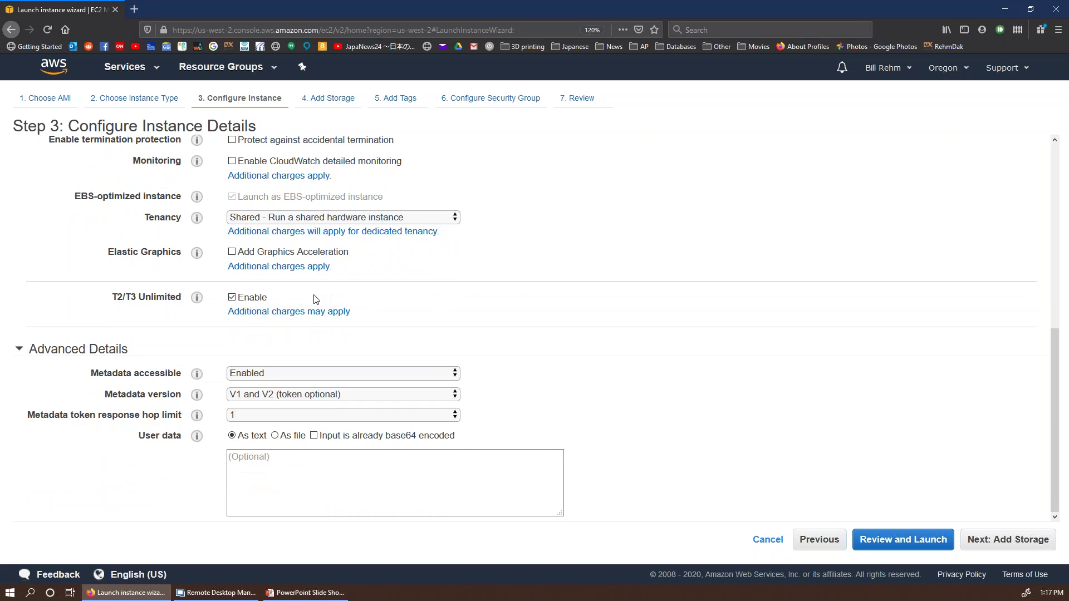
{"action": "mouse_move", "coordinate": [198, 301]}
{"action": "left_click", "coordinate": [1003, 548]}
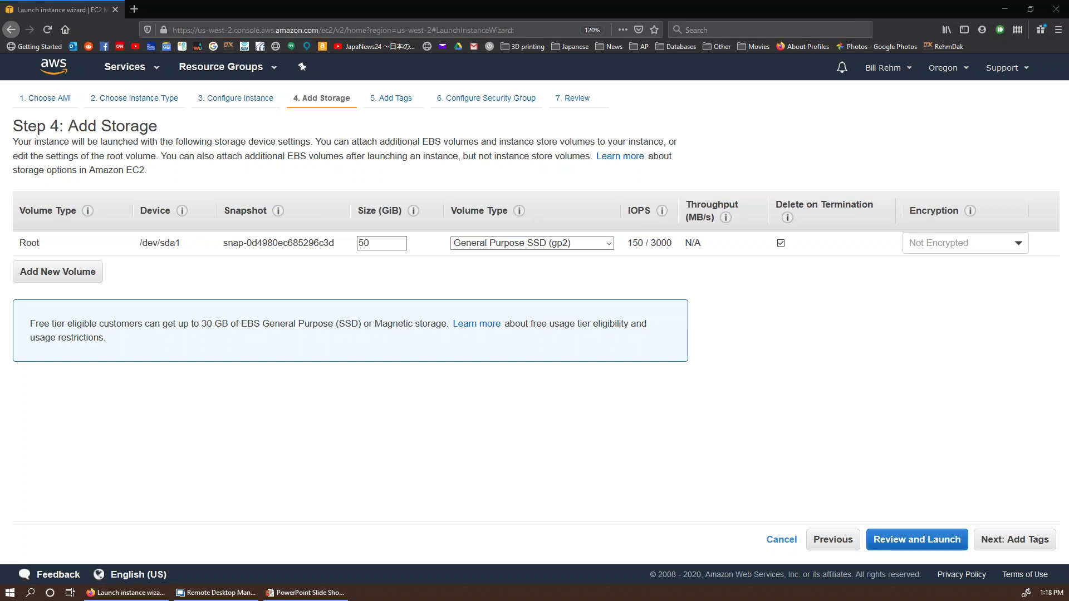
Step: Change the root volume size from 50 to 200 GiB, leaving the type as gp2
{"action": "left_click", "coordinate": [611, 247]}
{"action": "left_click", "coordinate": [585, 257]}
{"action": "double_click", "coordinate": [367, 243]}
{"action": "key", "text": "BackSpace"}
{"action": "type", "text": "200"}
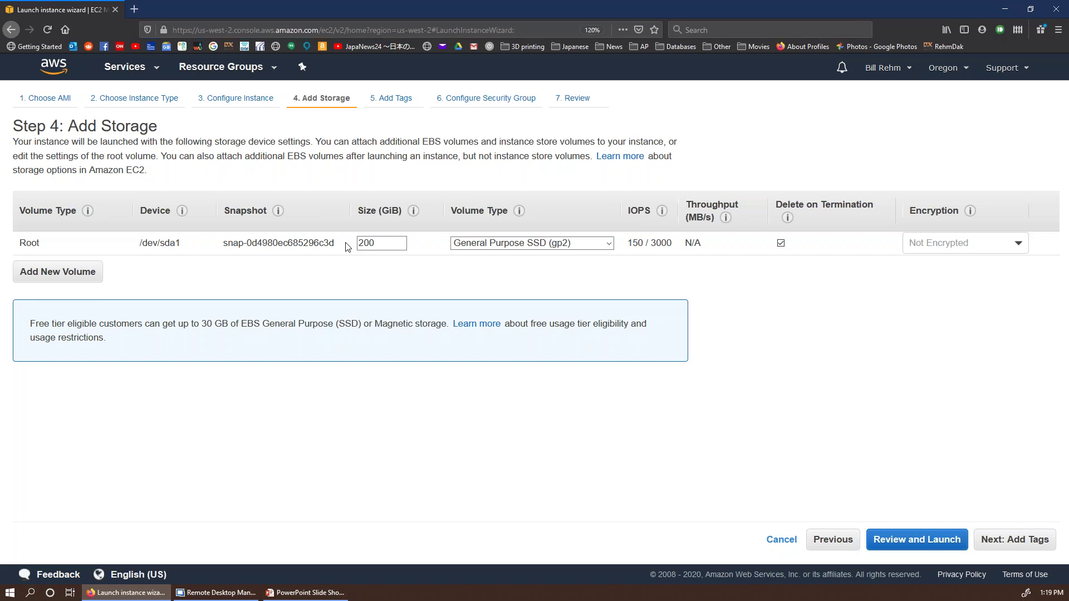
{"action": "left_click", "coordinate": [568, 249]}
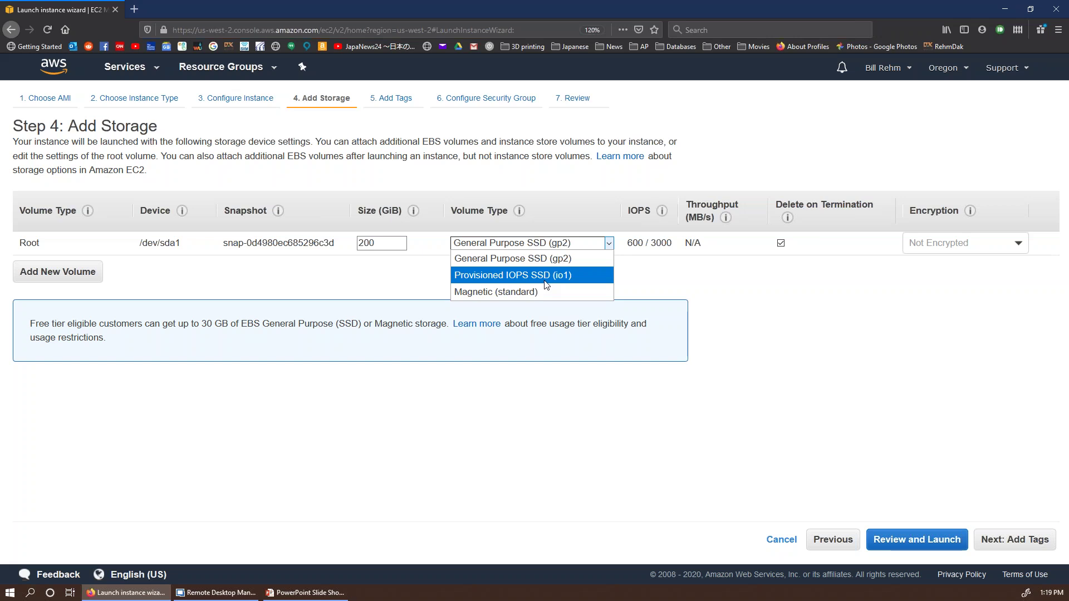
{"action": "left_click", "coordinate": [691, 290]}
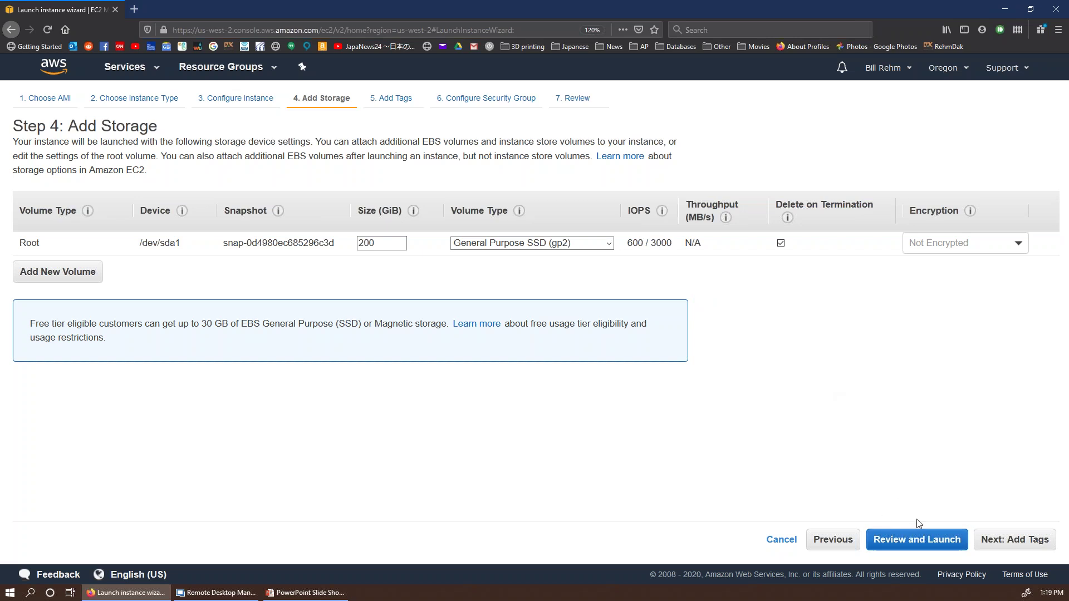
{"action": "left_click", "coordinate": [917, 540]}
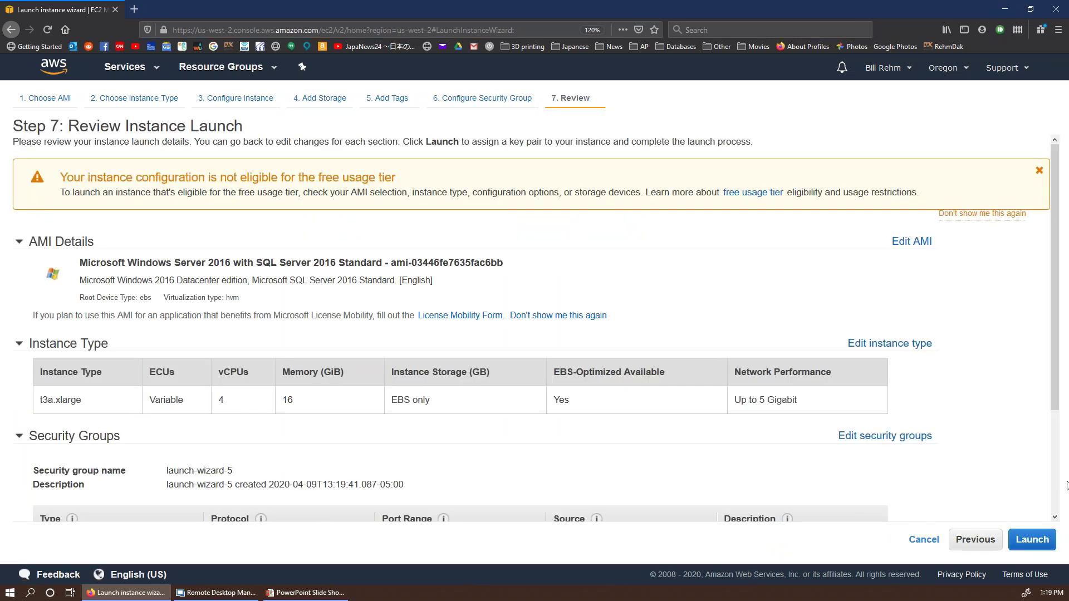
{"action": "left_click", "coordinate": [972, 541]}
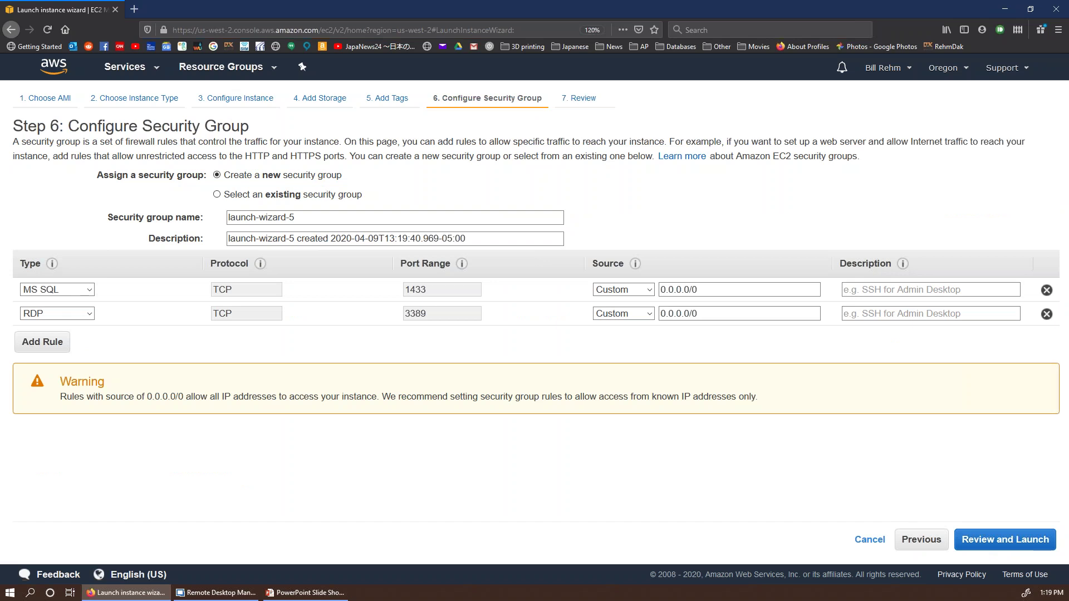
{"action": "left_click", "coordinate": [924, 545]}
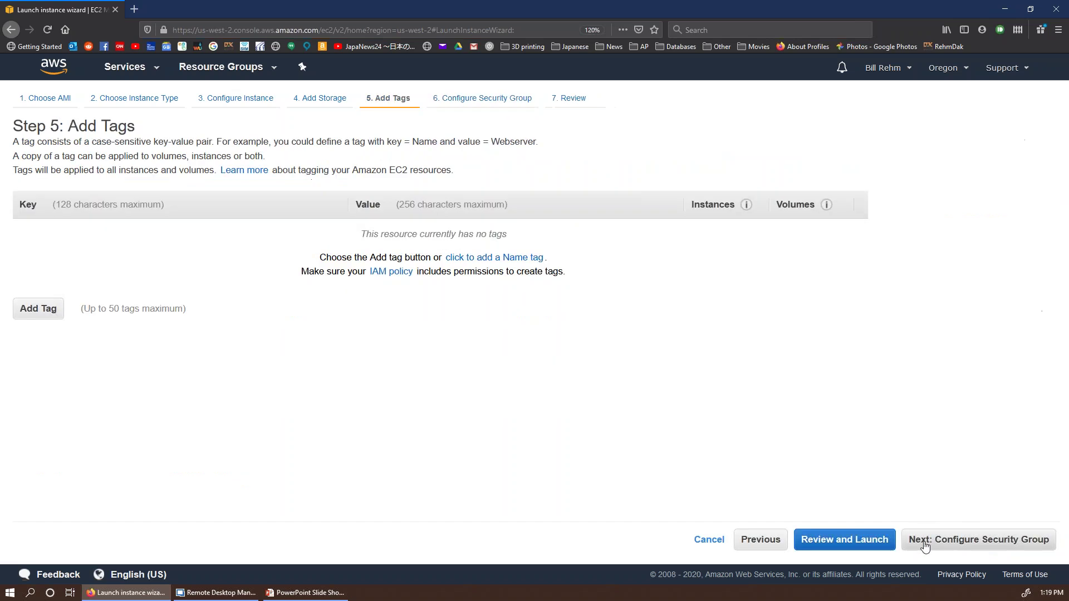
{"action": "left_click", "coordinate": [757, 543]}
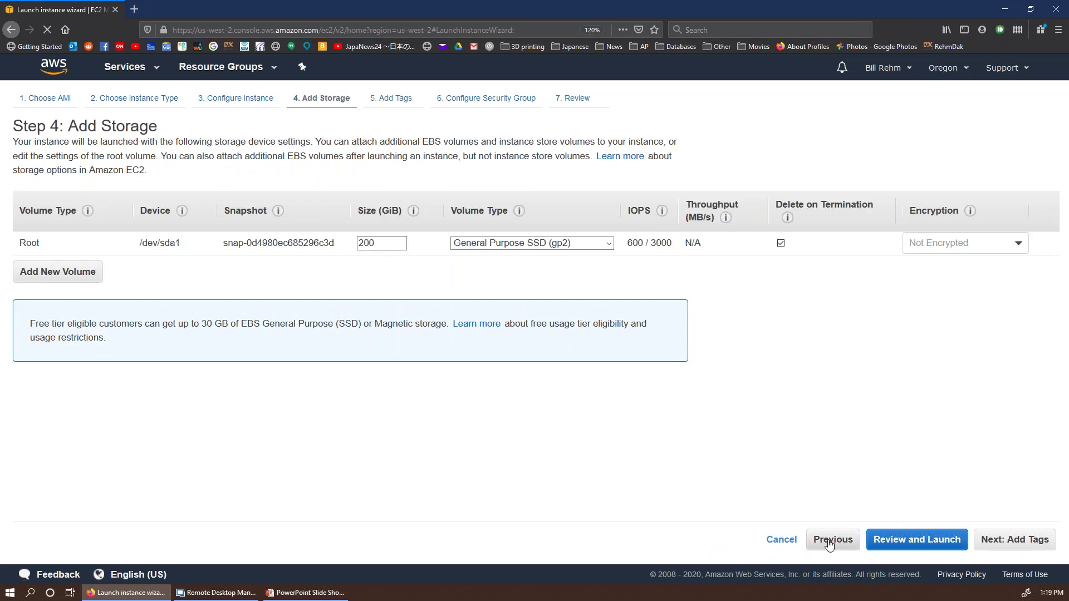
{"action": "left_click", "coordinate": [828, 543]}
{"action": "left_click", "coordinate": [980, 544]}
Step: Skip past Add Tags to the Configure Security Group step
{"action": "left_click", "coordinate": [1033, 547]}
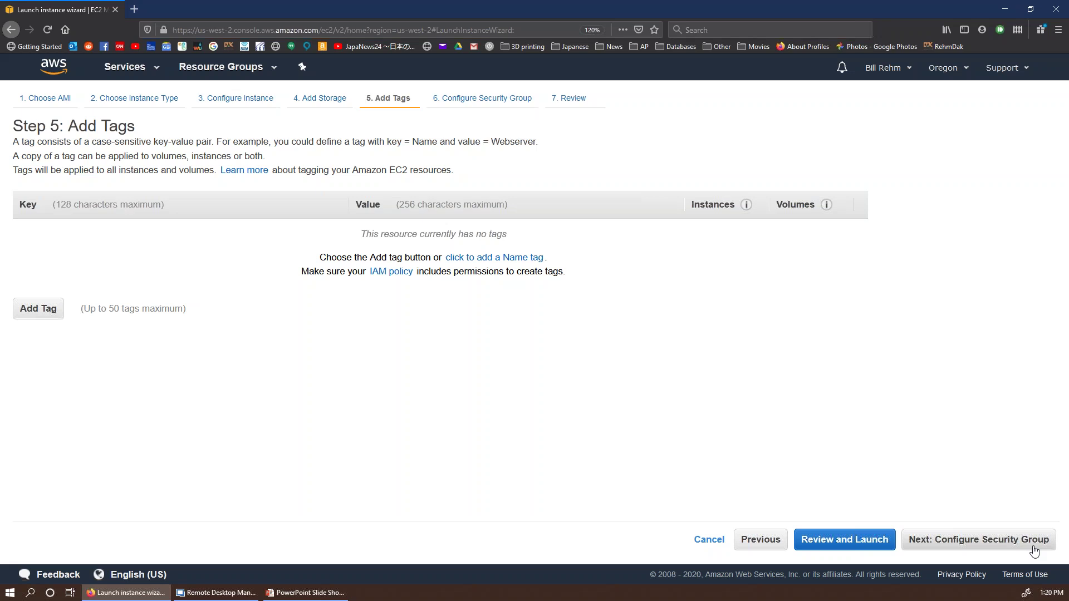
{"action": "left_click", "coordinate": [1032, 548]}
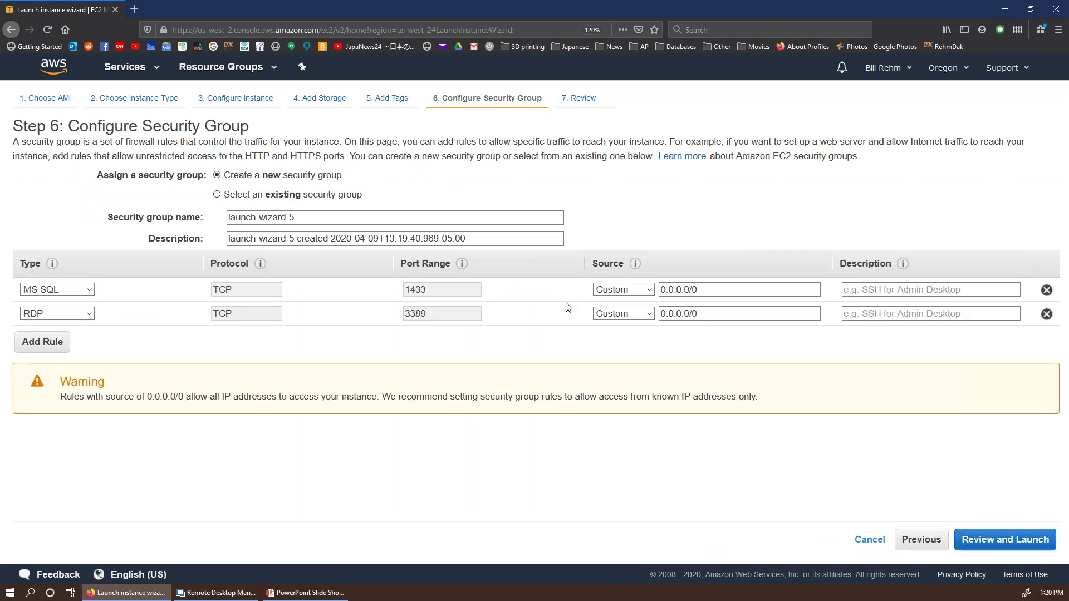
{"action": "left_click", "coordinate": [297, 213]}
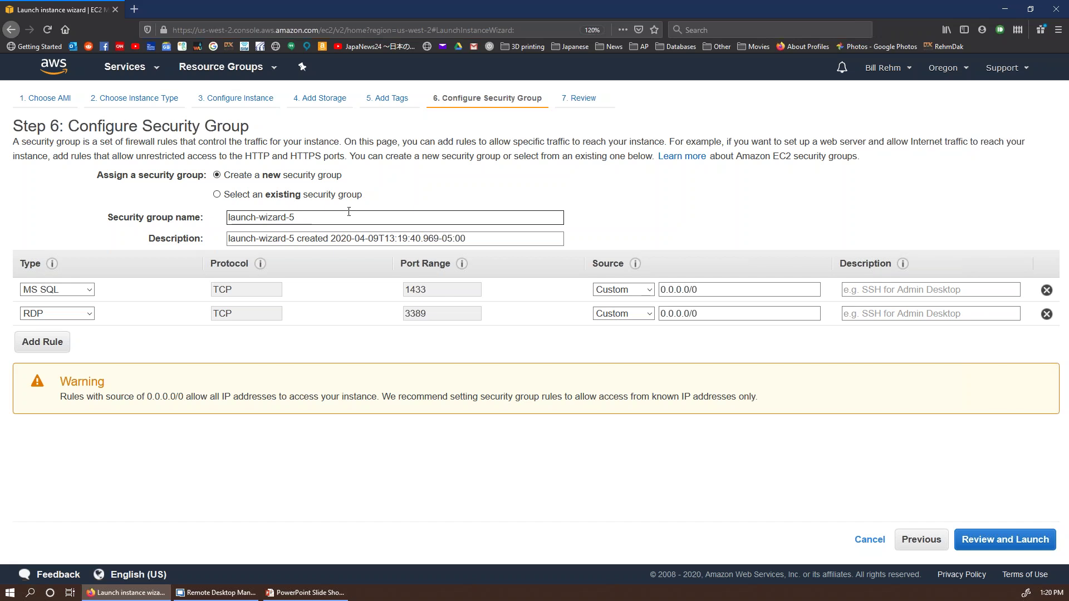
Step: Set the MS SQL (1433) and RDP (3389) rule sources to My IP, then go to review
{"action": "left_click", "coordinate": [641, 294]}
{"action": "left_click", "coordinate": [634, 334]}
{"action": "left_click", "coordinate": [640, 313]}
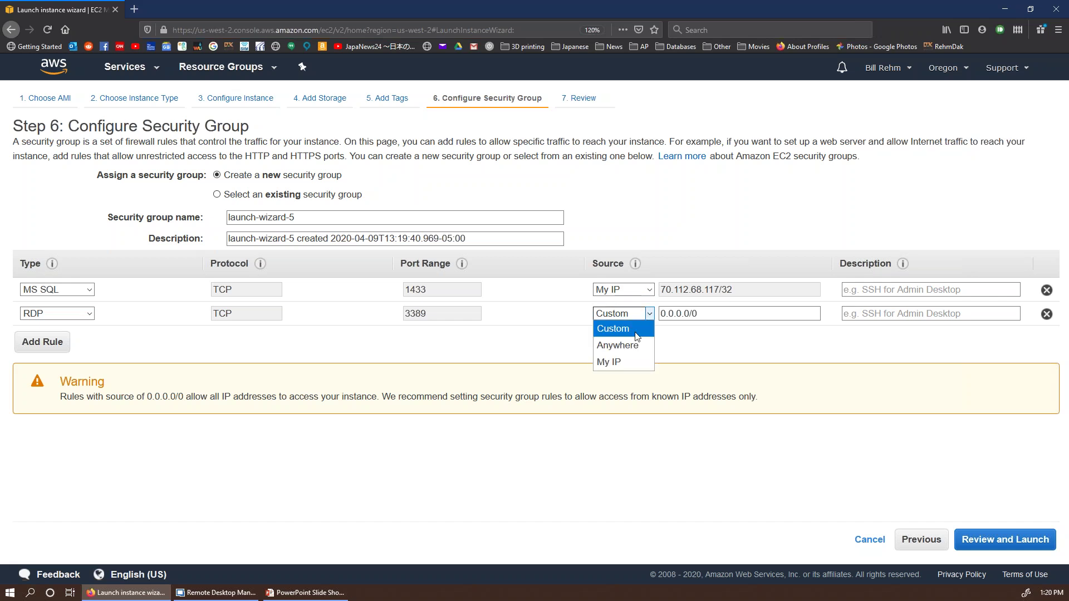
{"action": "left_click", "coordinate": [630, 362]}
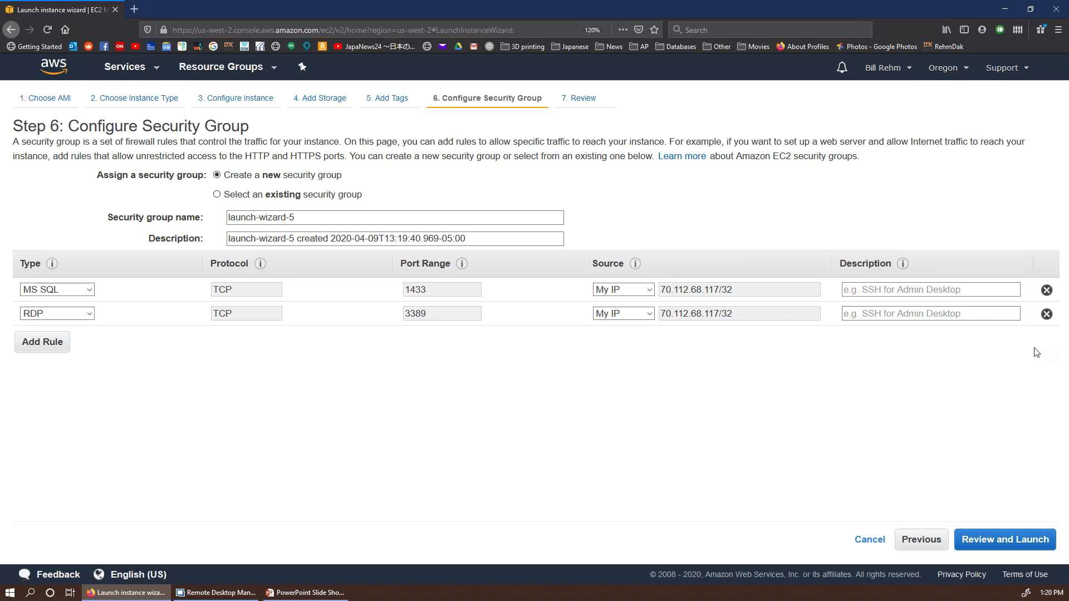
{"action": "left_click", "coordinate": [1044, 549]}
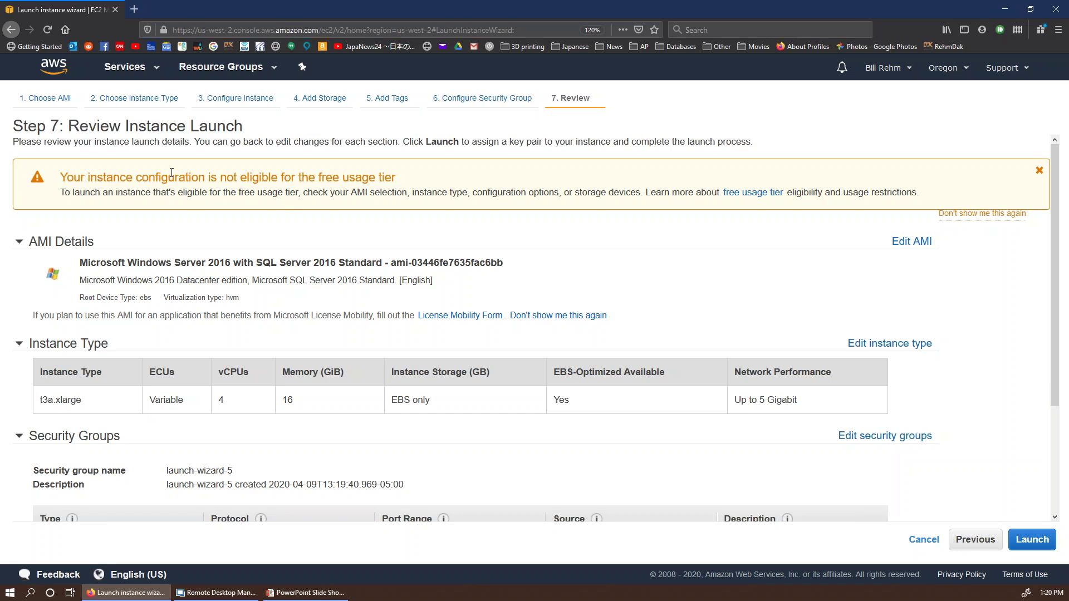
Step: Scroll through the Step 7 launch summary and bring up the key pair dialog
{"action": "scroll", "coordinate": [183, 177], "scroll_direction": "down", "scroll_amount": 2}
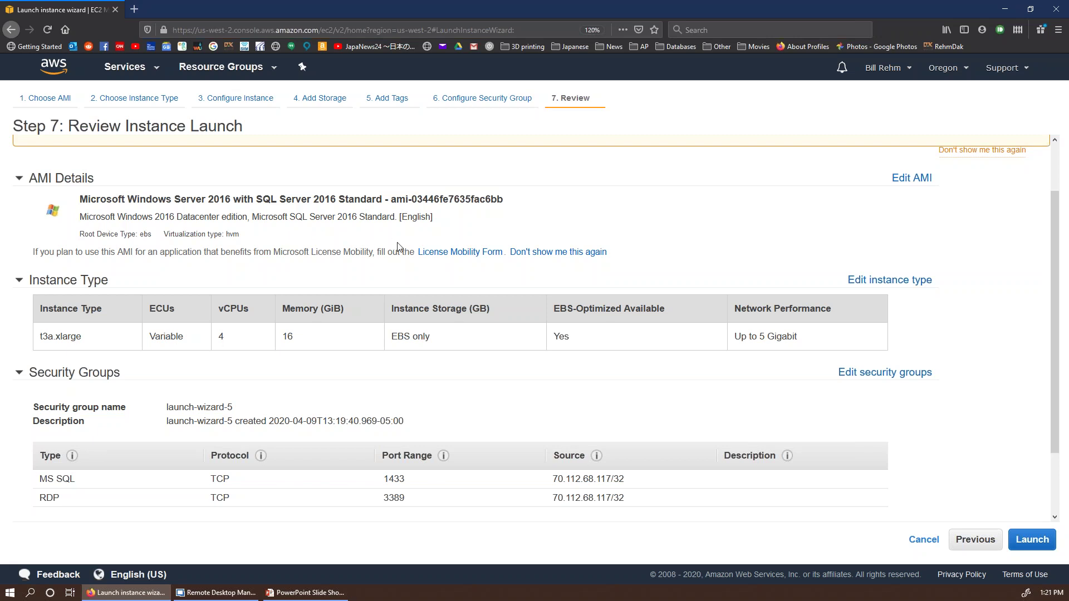
{"action": "scroll", "coordinate": [397, 246], "scroll_direction": "down", "scroll_amount": 1}
{"action": "scroll", "coordinate": [398, 247], "scroll_direction": "down", "scroll_amount": 1}
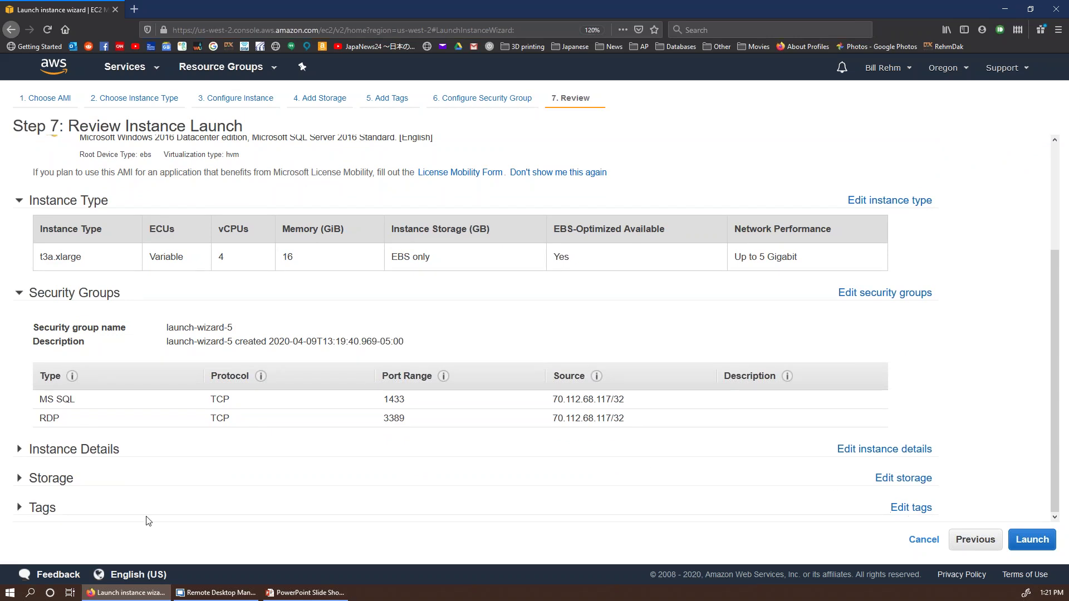
{"action": "left_click", "coordinate": [1031, 539]}
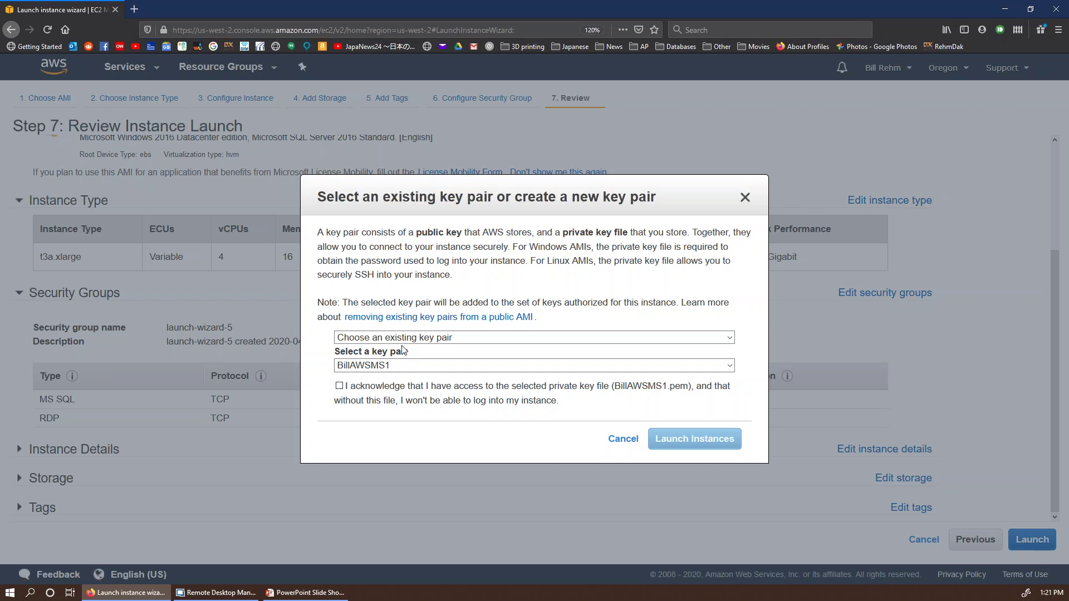
Step: Keep 'Choose an existing key pair', tick the private key acknowledgement, and launch the instances
{"action": "left_click", "coordinate": [448, 340]}
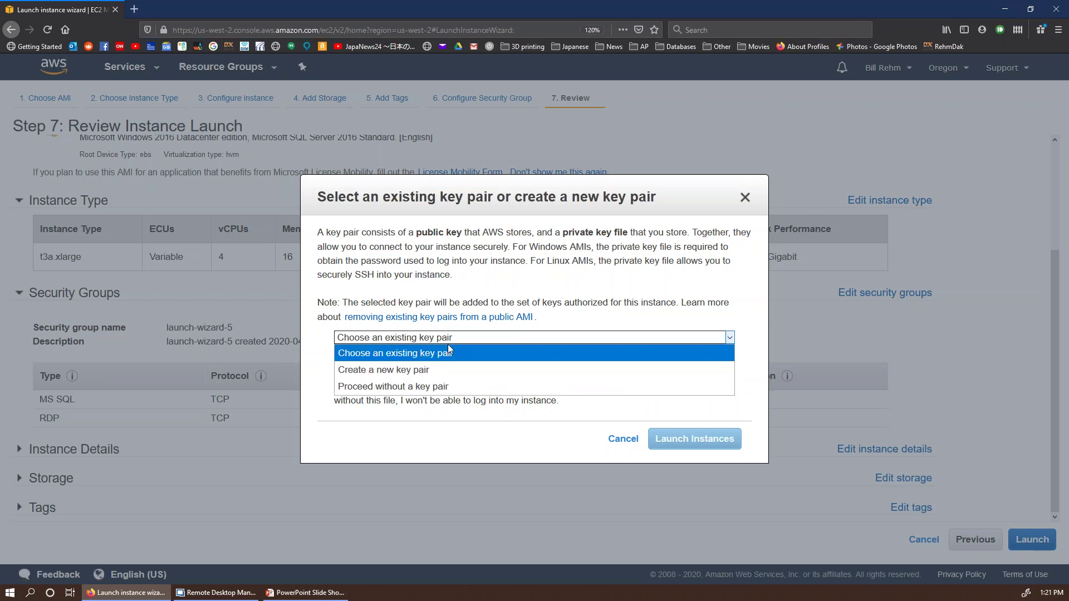
{"action": "left_click", "coordinate": [469, 338]}
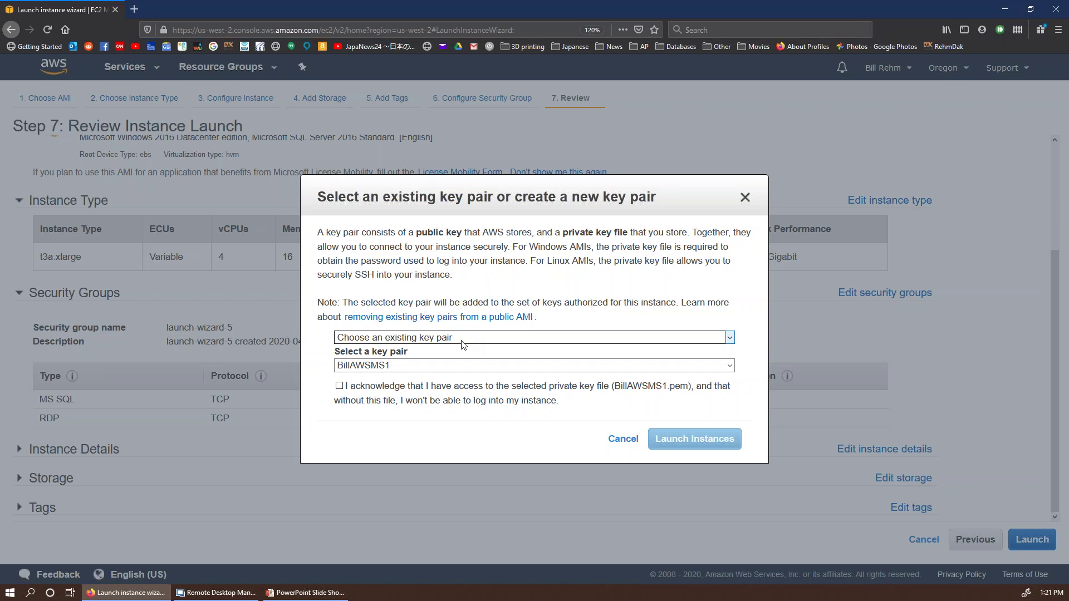
{"action": "left_click", "coordinate": [339, 386]}
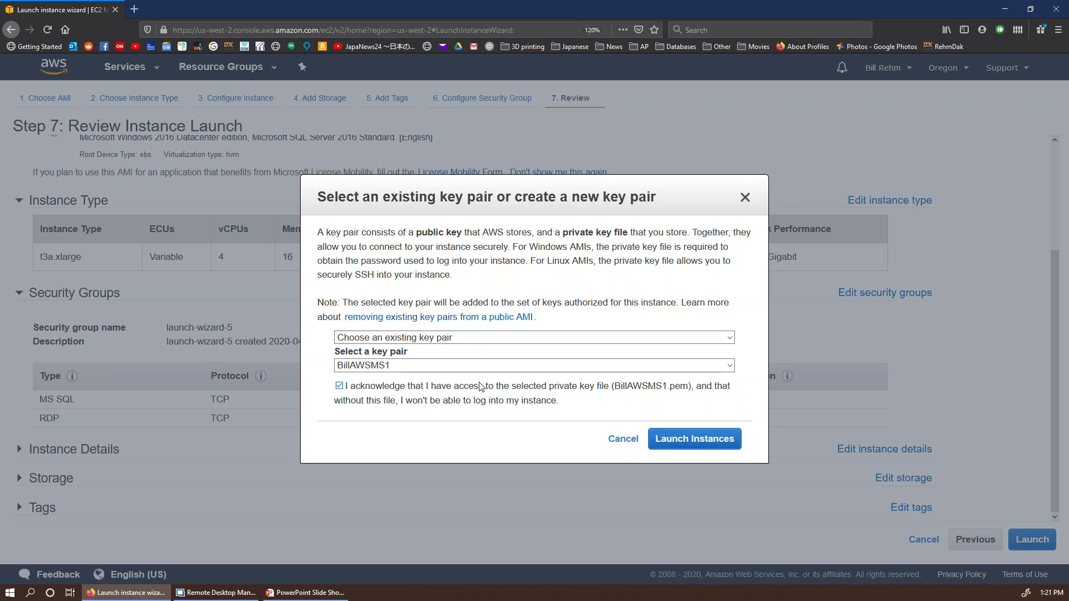
{"action": "left_click", "coordinate": [677, 436]}
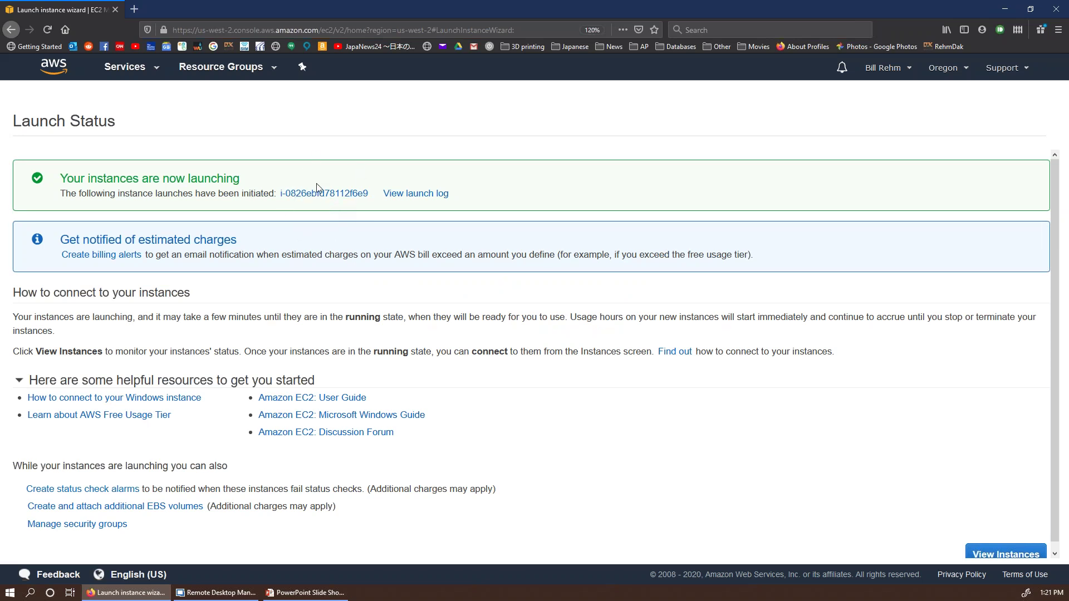
Step: Go from the Launch Status page to the EC2 Instances list showing the new t3a.xlarge
{"action": "scroll", "coordinate": [385, 334], "scroll_direction": "down", "scroll_amount": 1}
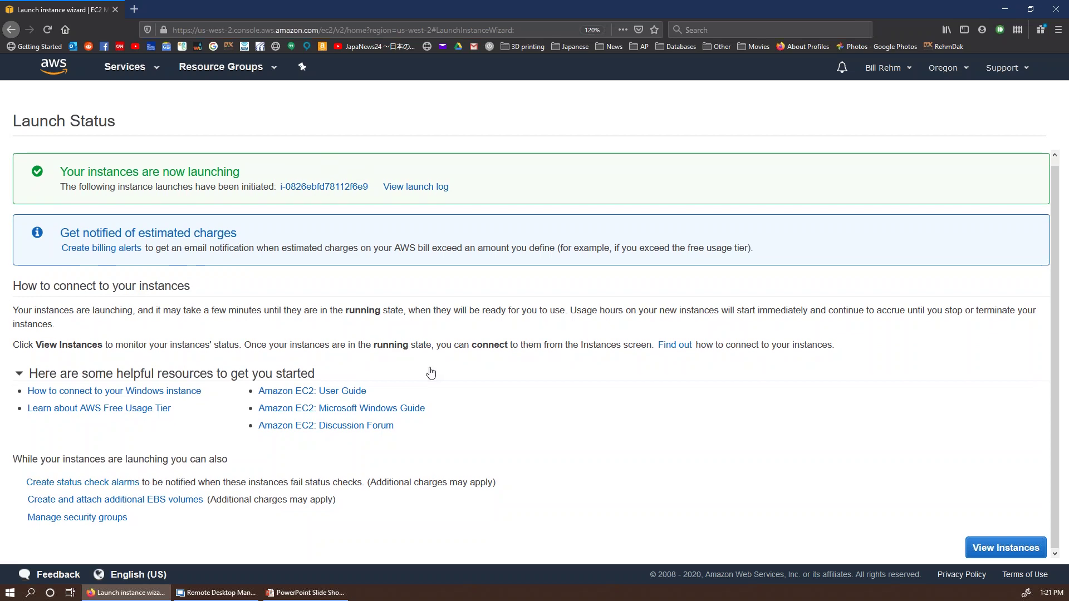
{"action": "scroll", "coordinate": [431, 372], "scroll_direction": "up", "scroll_amount": 1}
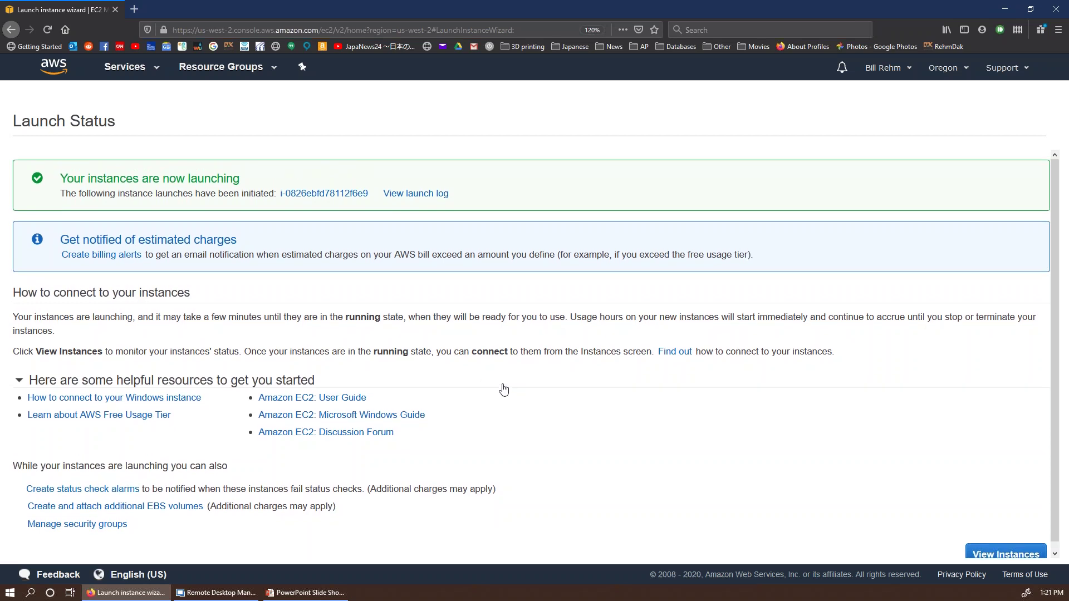
{"action": "left_click", "coordinate": [1008, 554]}
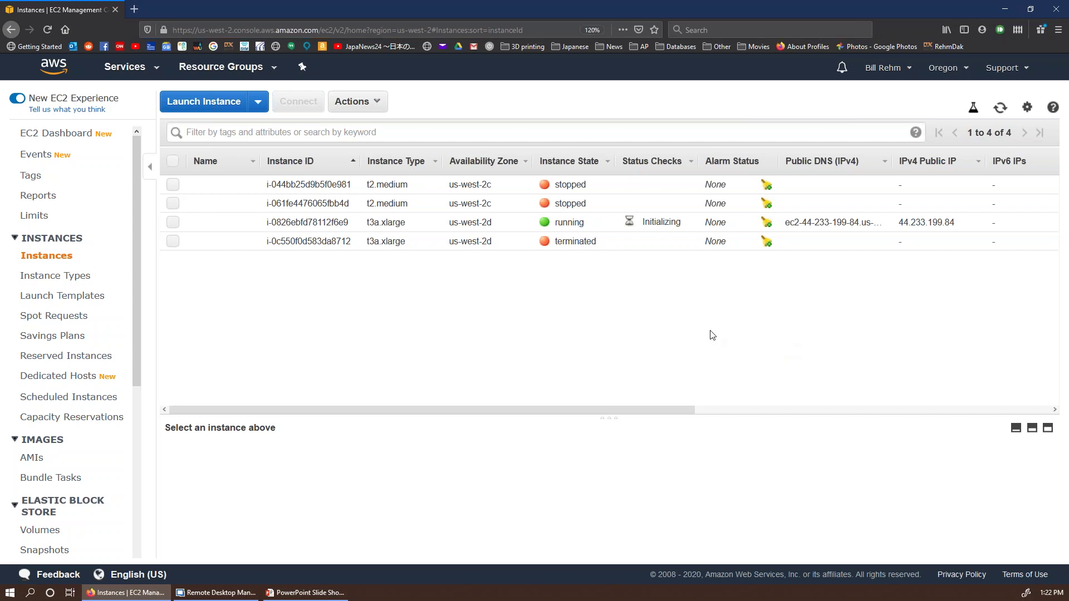
Step: Switch to the RDS service through the Services menu
{"action": "left_click", "coordinate": [132, 67]}
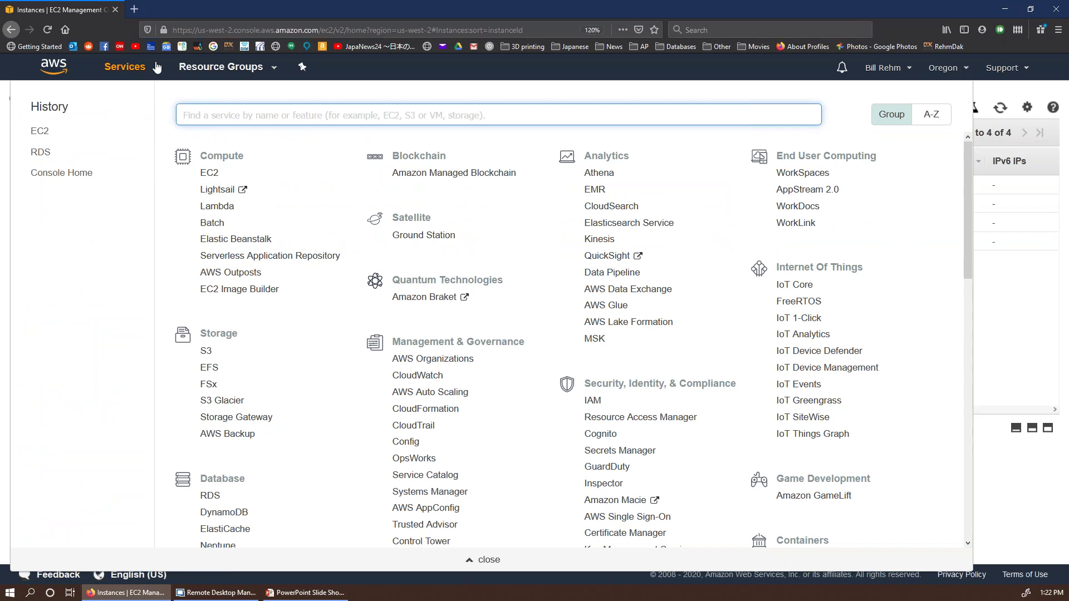
{"action": "left_click", "coordinate": [143, 77]}
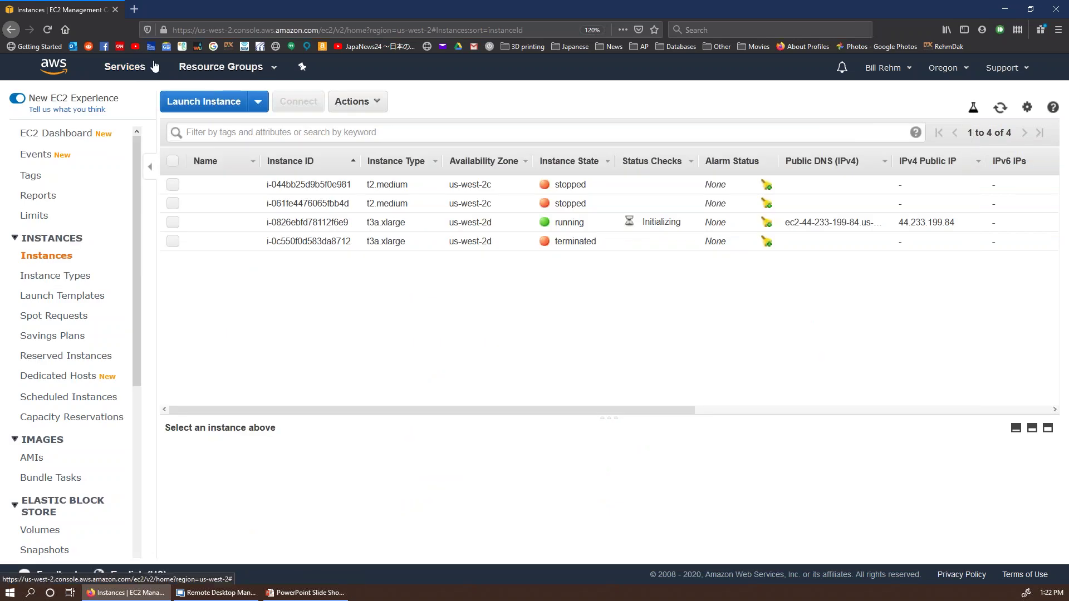
{"action": "left_click", "coordinate": [141, 68]}
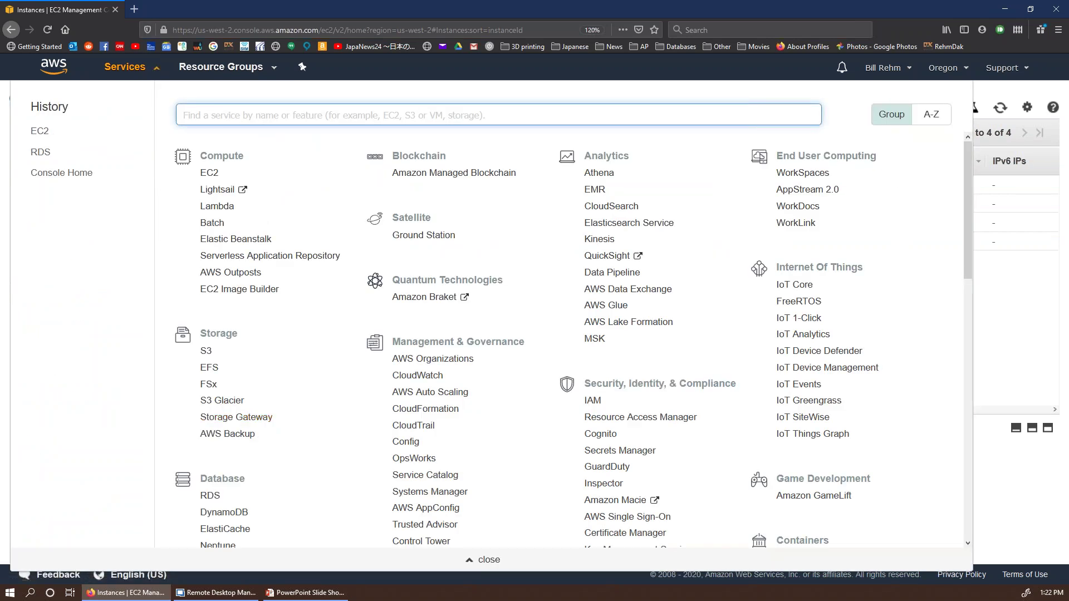
{"action": "scroll", "coordinate": [221, 507], "scroll_direction": "down", "scroll_amount": 3}
{"action": "left_click", "coordinate": [214, 326]}
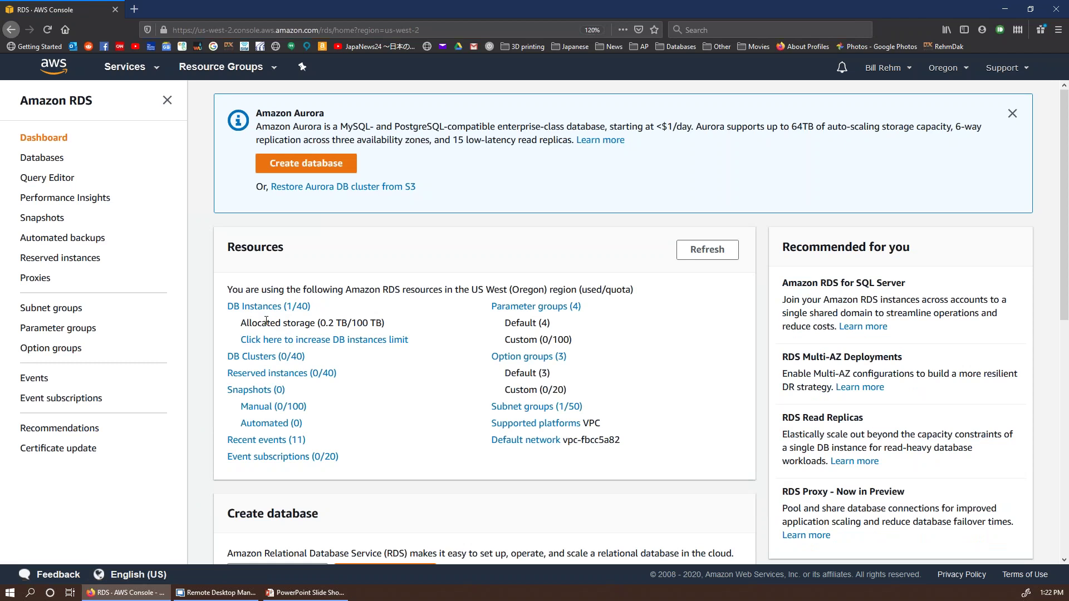
Step: View the RDS databases list, scrolling sideways to see billrdsdb1 still Creating
{"action": "left_click", "coordinate": [266, 307]}
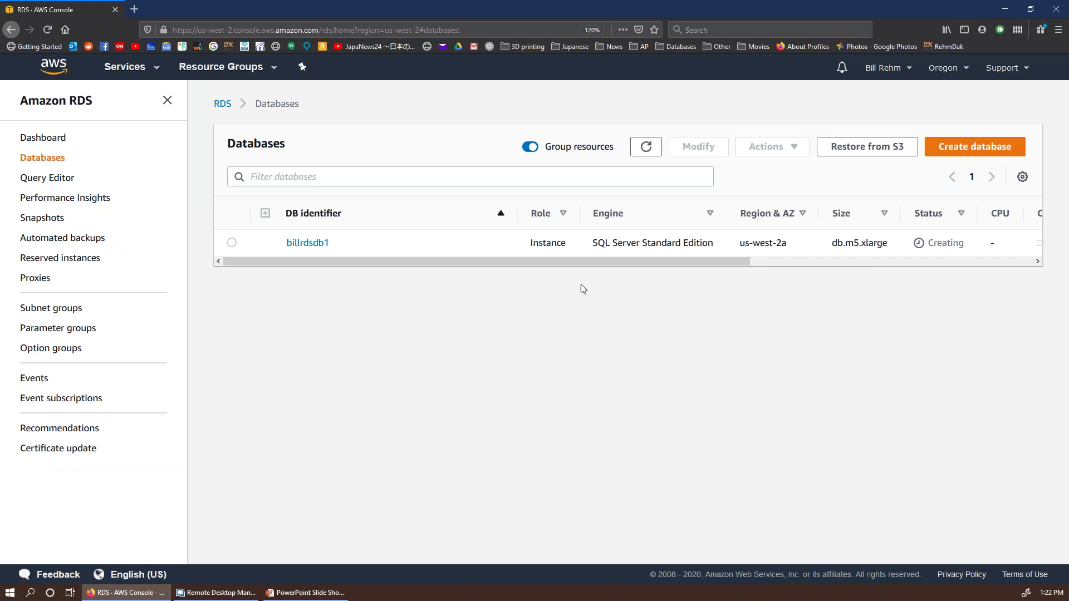
{"action": "left_click_drag", "start_coordinate": [583, 261], "coordinate": [722, 252]}
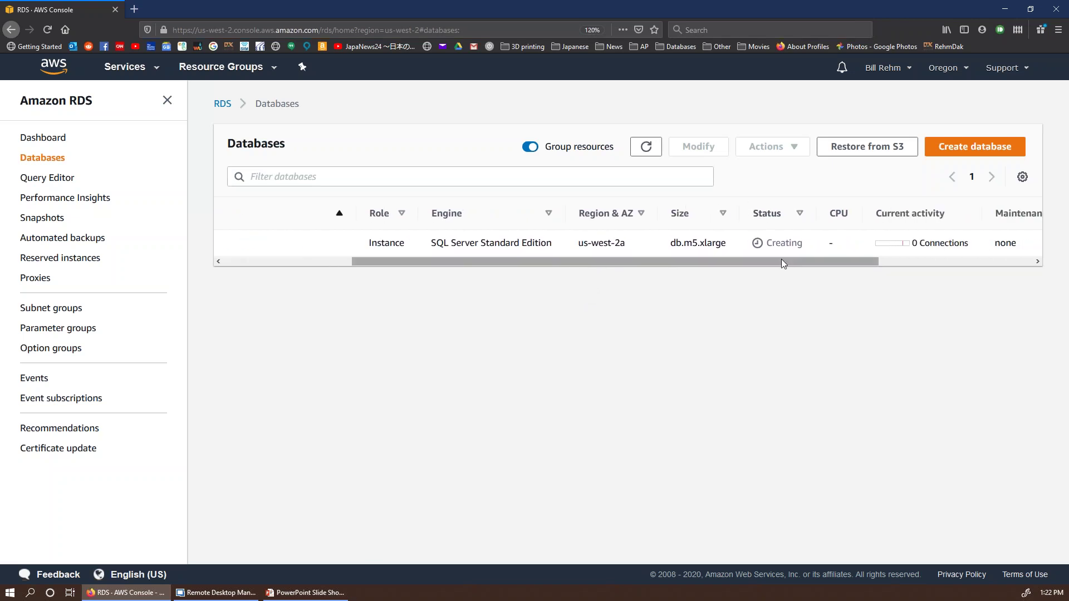
{"action": "left_click_drag", "start_coordinate": [781, 262], "coordinate": [662, 262]}
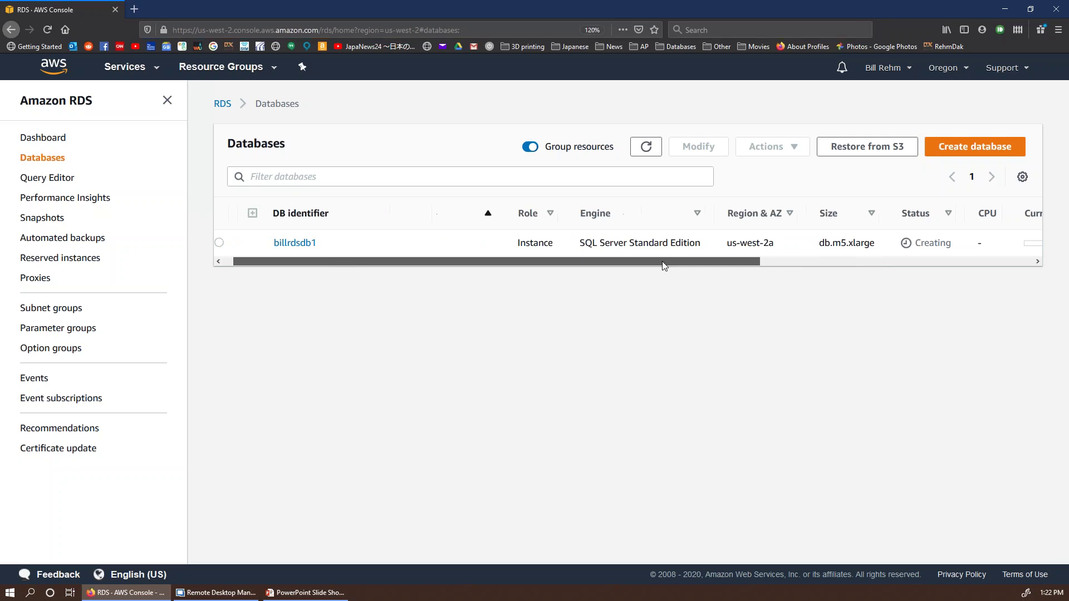
{"action": "left_click", "coordinate": [150, 71]}
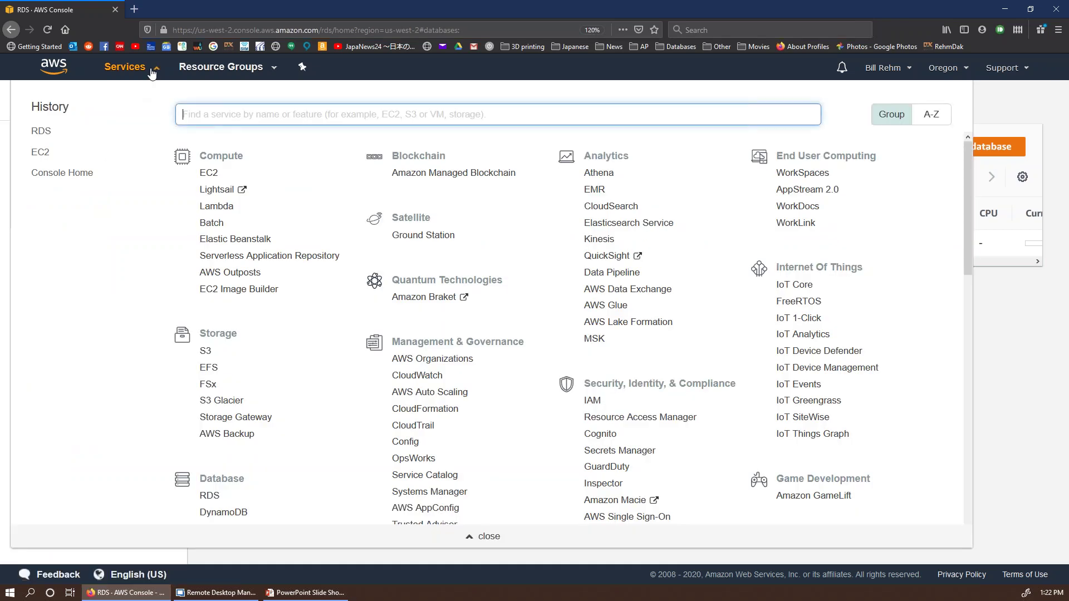
Step: Return to EC2's running instances and select the new t3a.xlarge instance
{"action": "left_click", "coordinate": [209, 172]}
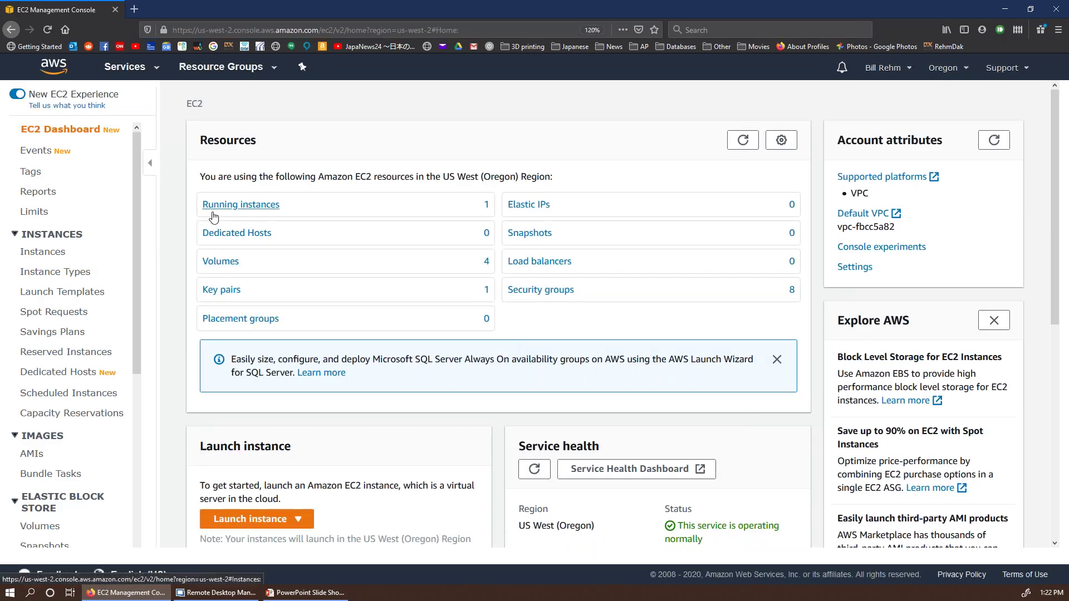
{"action": "left_click", "coordinate": [225, 211]}
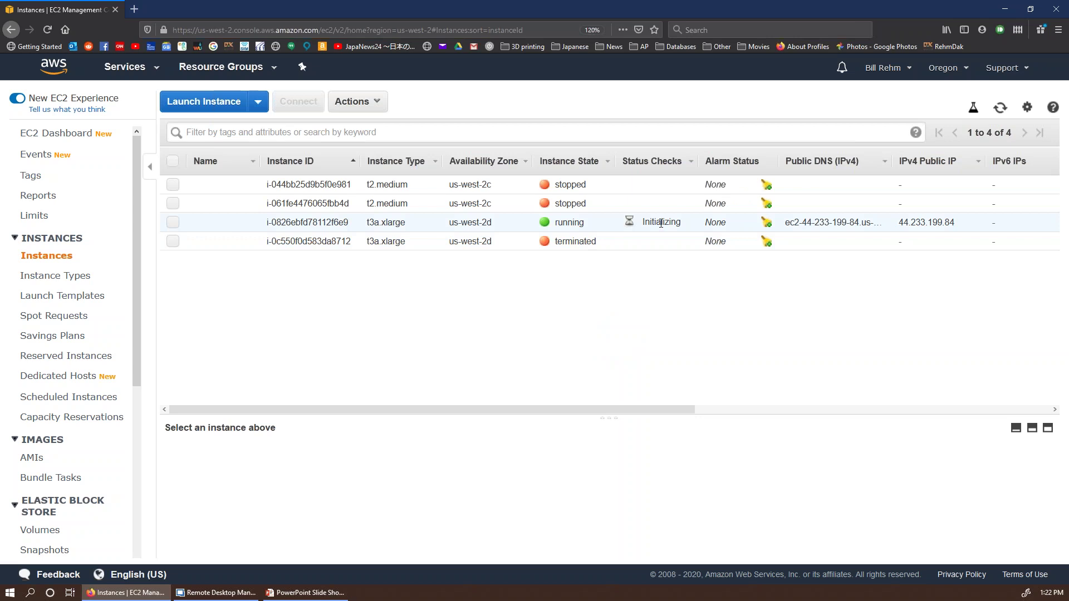
{"action": "left_click", "coordinate": [173, 223]}
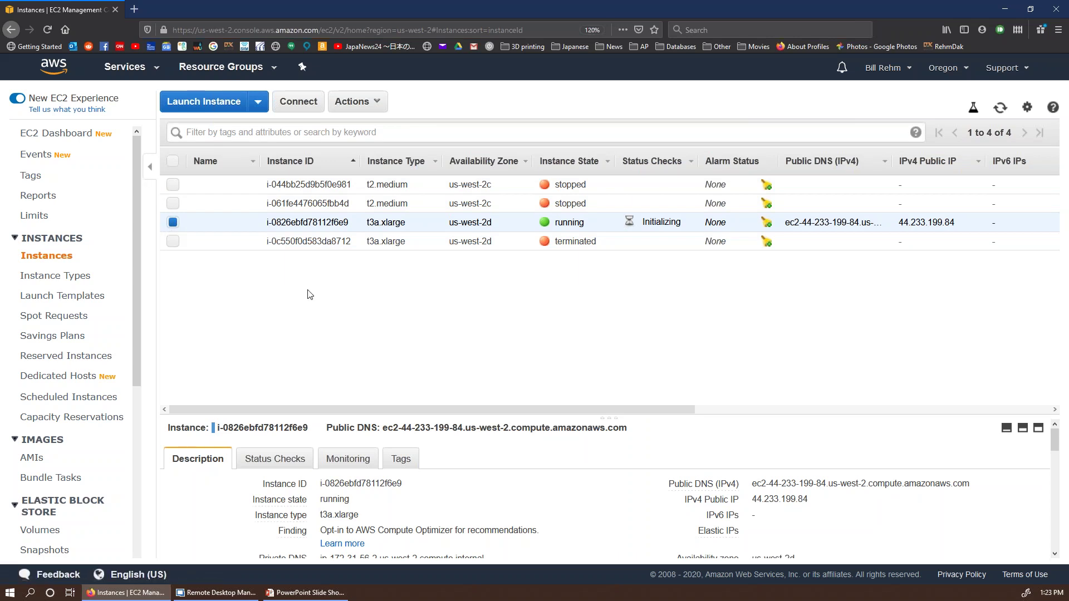
Step: Request its Windows password via Actions, dismiss the not-ready notice, and refresh the list
{"action": "left_click", "coordinate": [377, 102]}
{"action": "left_click", "coordinate": [390, 141]}
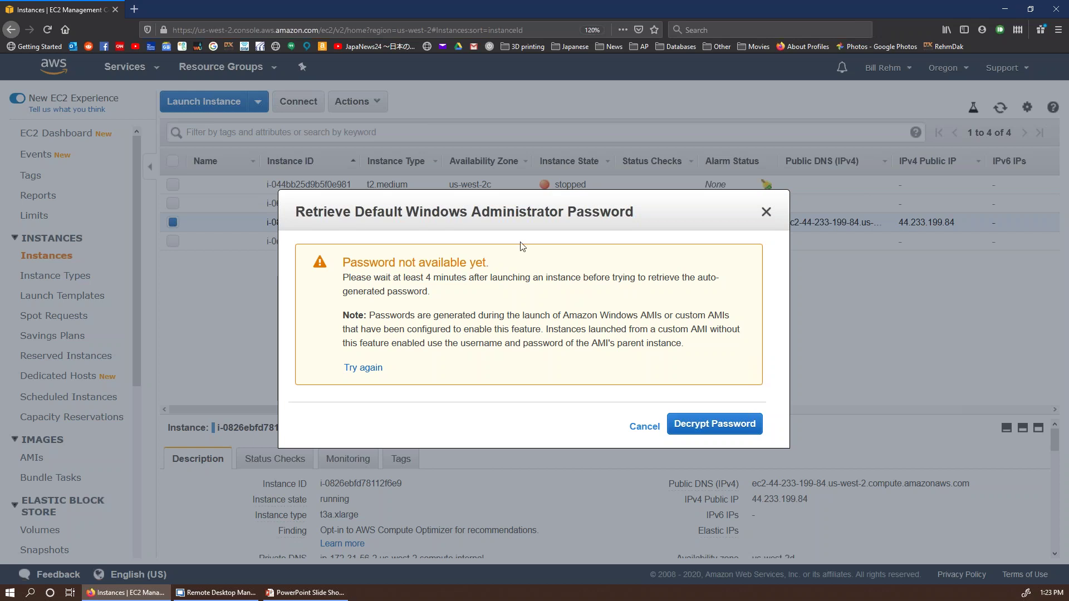
{"action": "left_click", "coordinate": [766, 211]}
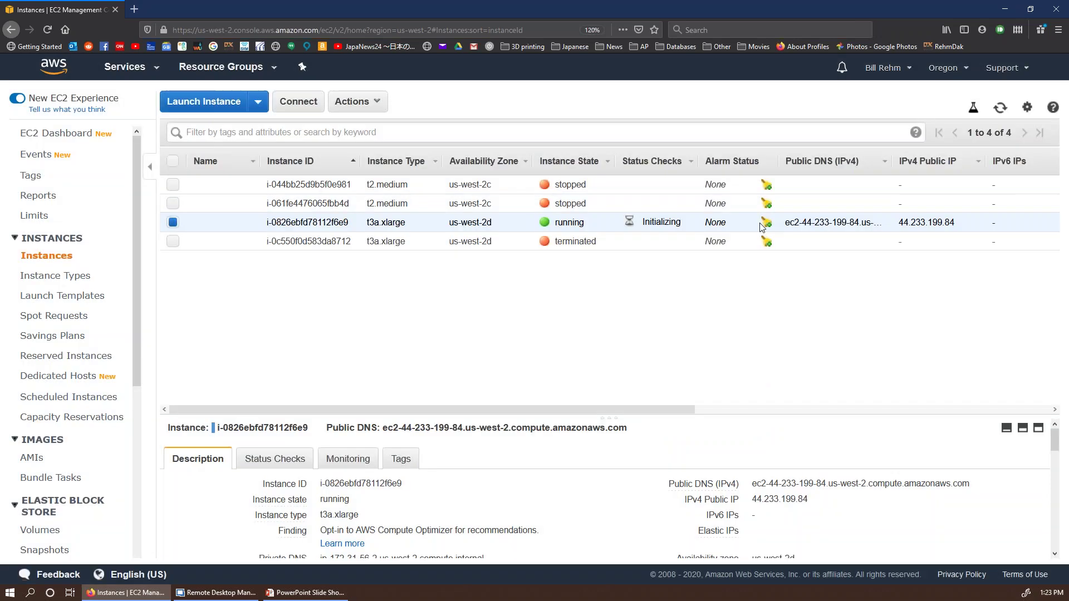
{"action": "left_click", "coordinate": [999, 110]}
Step: Select only the terminated t3a.xlarge instance and review its Instance State and Image actions
{"action": "left_click", "coordinate": [173, 242]}
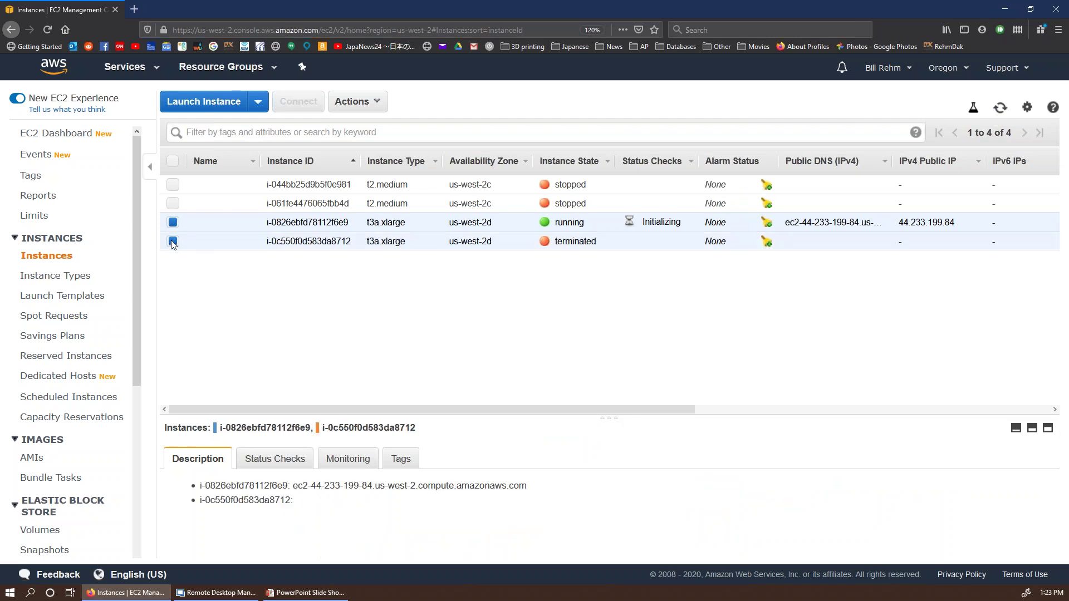
{"action": "left_click", "coordinate": [172, 223]}
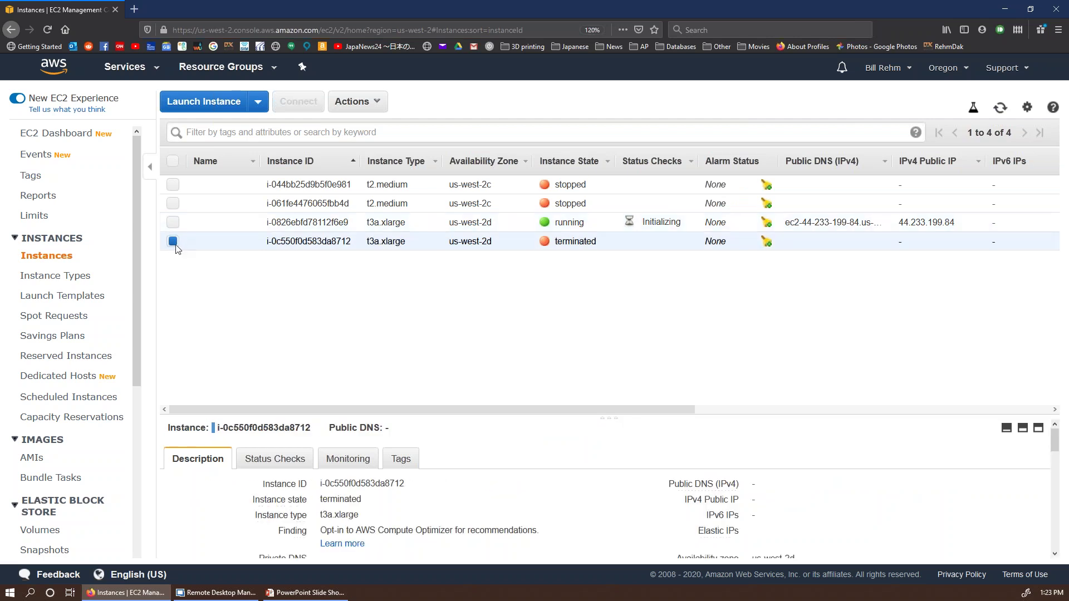
{"action": "left_click", "coordinate": [379, 106]}
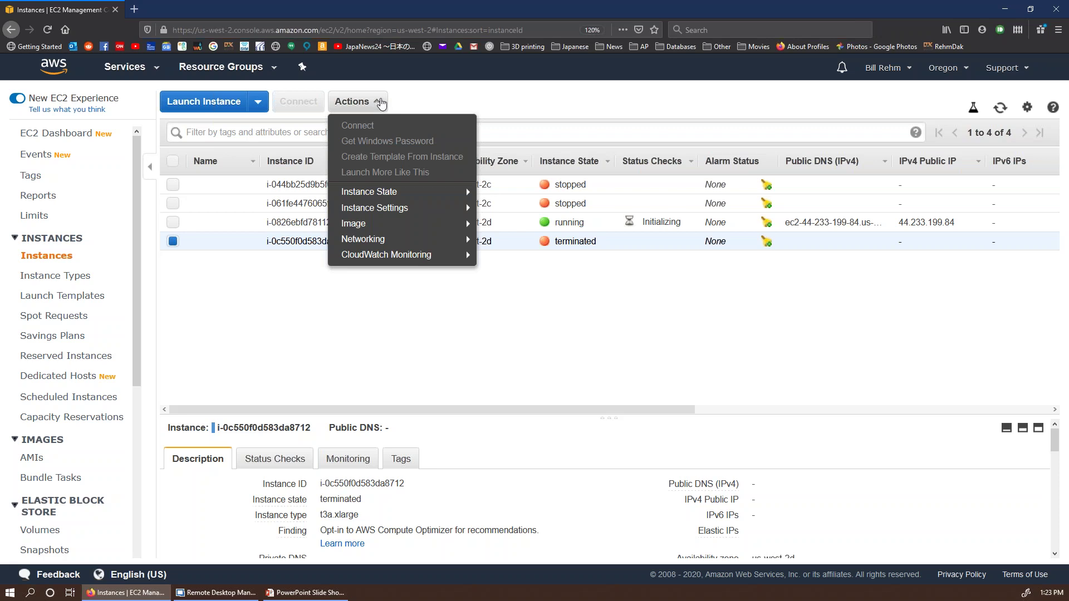
{"action": "left_click", "coordinate": [381, 104]}
{"action": "left_click", "coordinate": [382, 102]}
{"action": "mouse_move", "coordinate": [419, 197]}
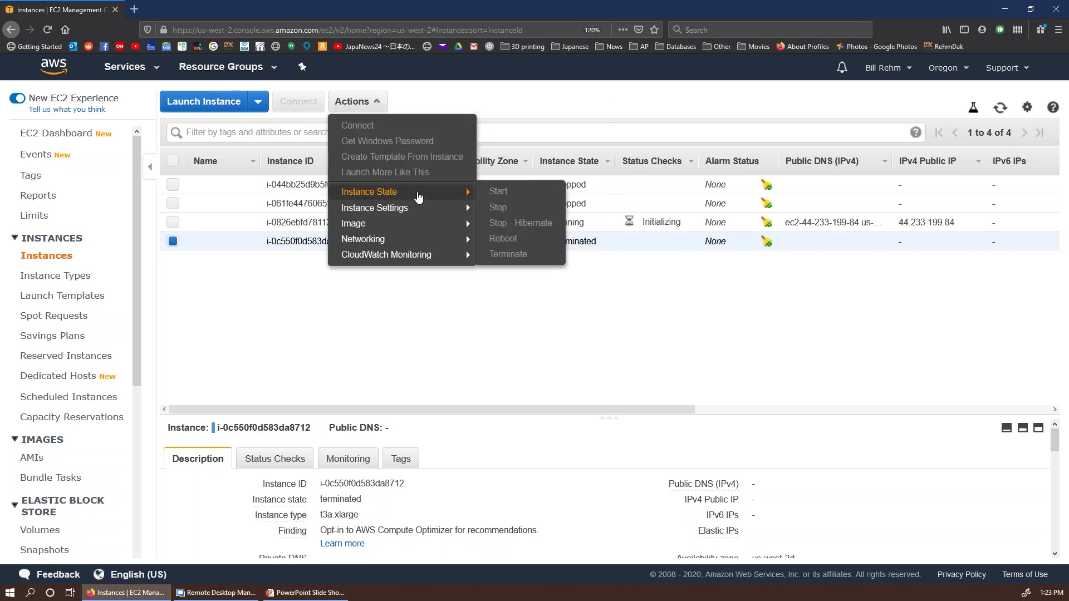
{"action": "mouse_move", "coordinate": [424, 223]}
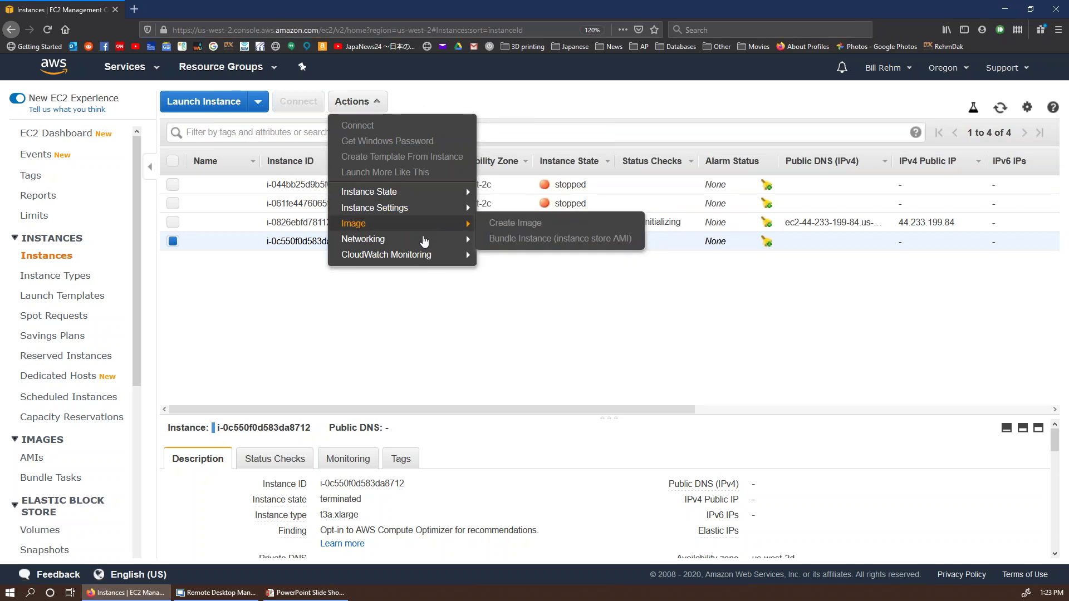
{"action": "left_click", "coordinate": [418, 315]}
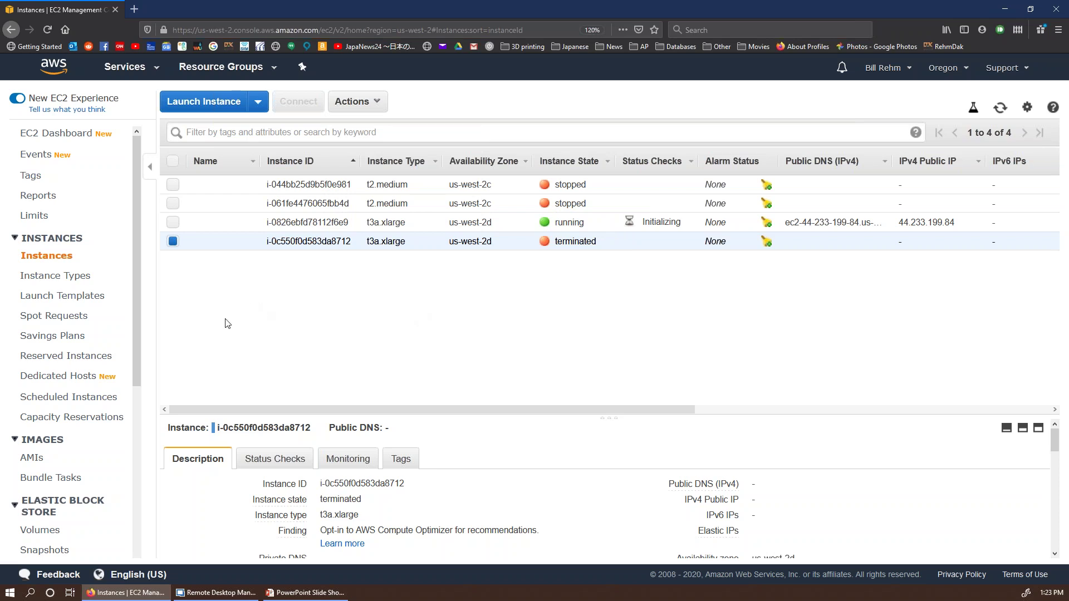
{"action": "left_click", "coordinate": [125, 67]}
{"action": "left_click", "coordinate": [125, 67]}
{"action": "left_click", "coordinate": [124, 67]}
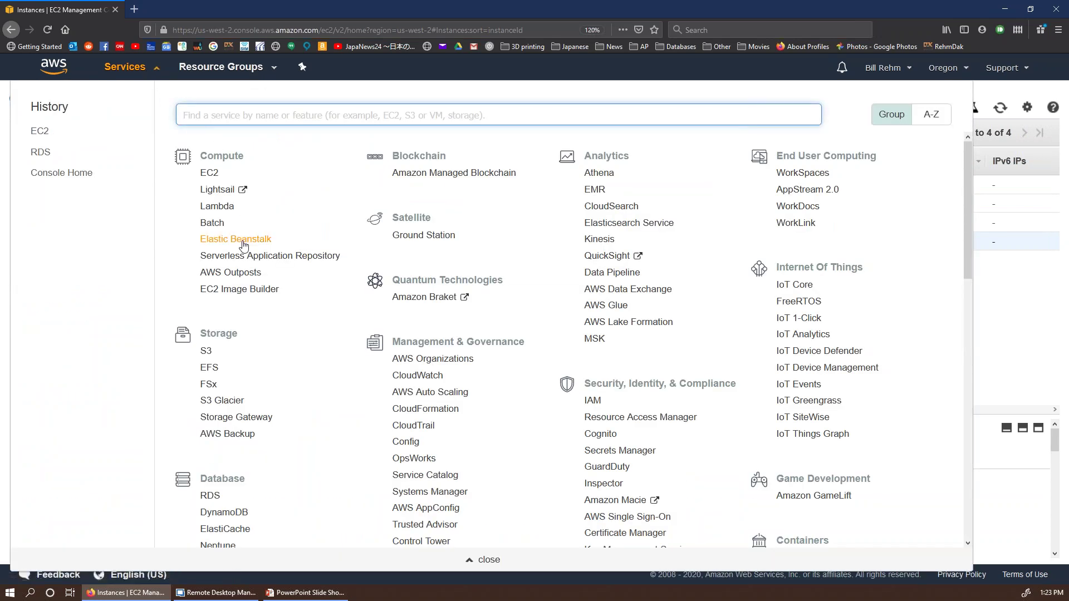
{"action": "scroll", "coordinate": [259, 287], "scroll_direction": "down", "scroll_amount": 5}
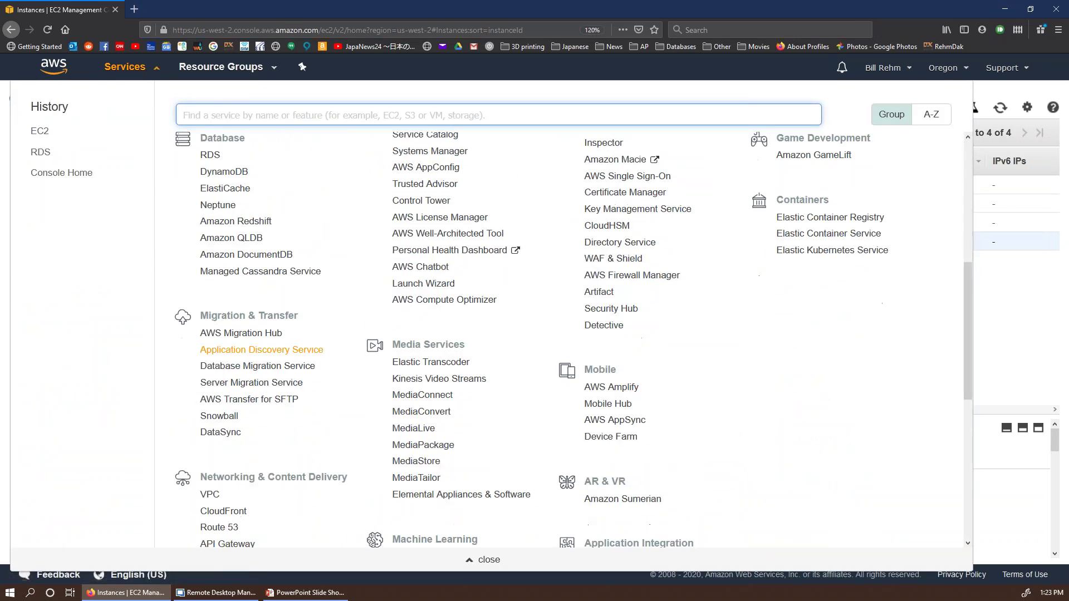
{"action": "scroll", "coordinate": [259, 287], "scroll_direction": "up", "scroll_amount": 5}
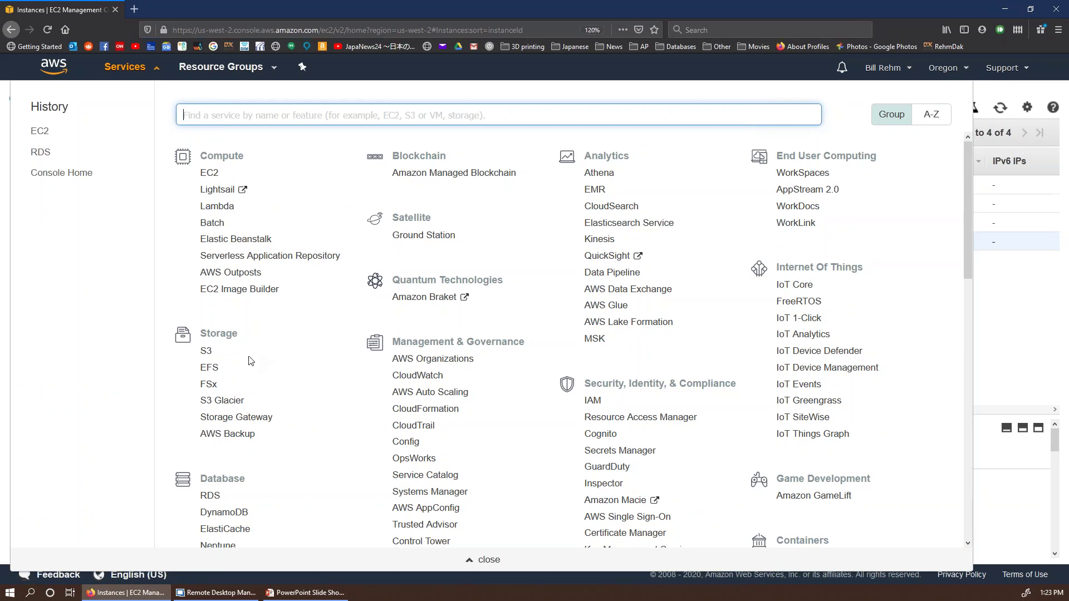
{"action": "left_click", "coordinate": [206, 350]}
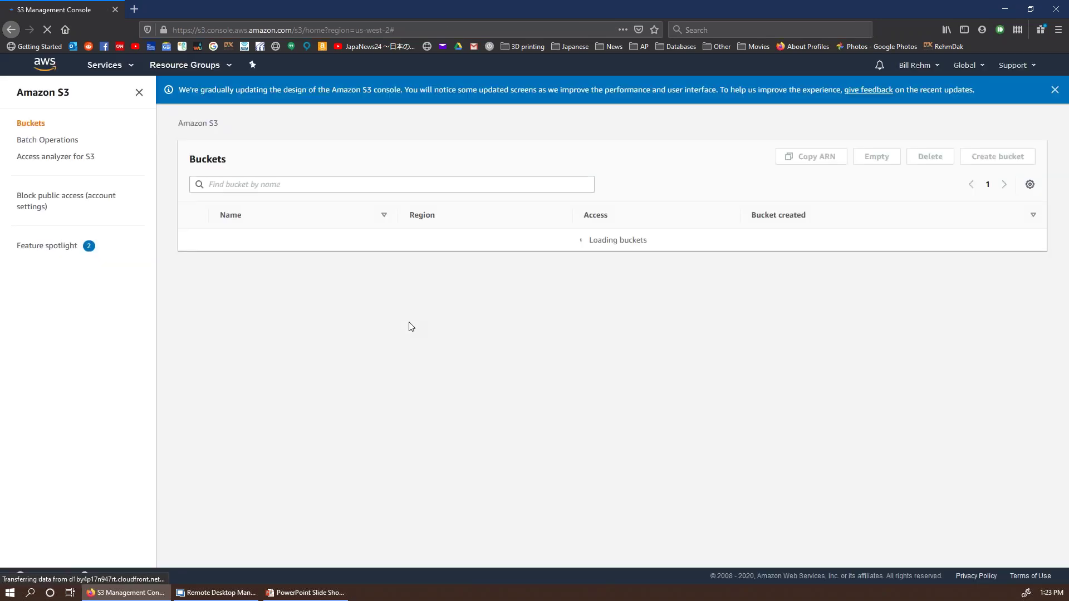
{"action": "left_click", "coordinate": [124, 66]}
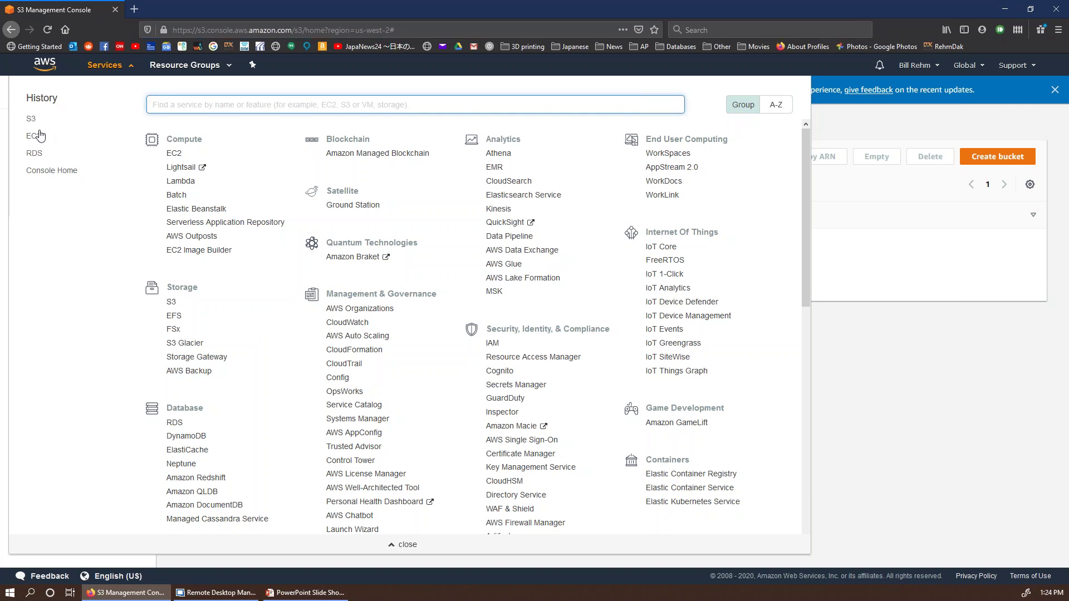
{"action": "left_click", "coordinate": [174, 155]}
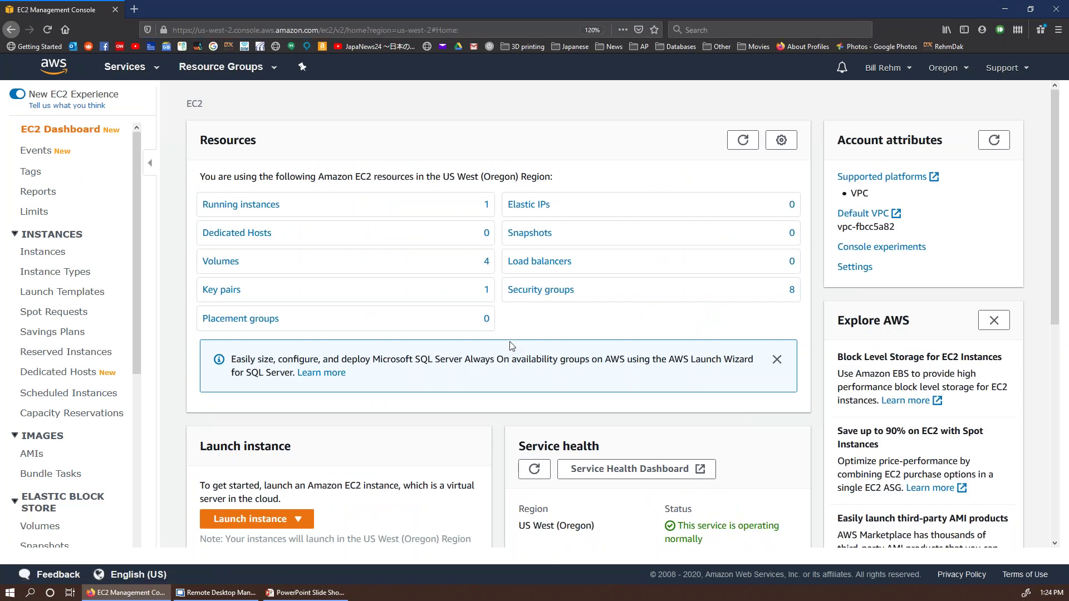
Step: Request the running t3a.xlarge instance's Windows password (not yet available), then bring up the services list
{"action": "left_click", "coordinate": [262, 205]}
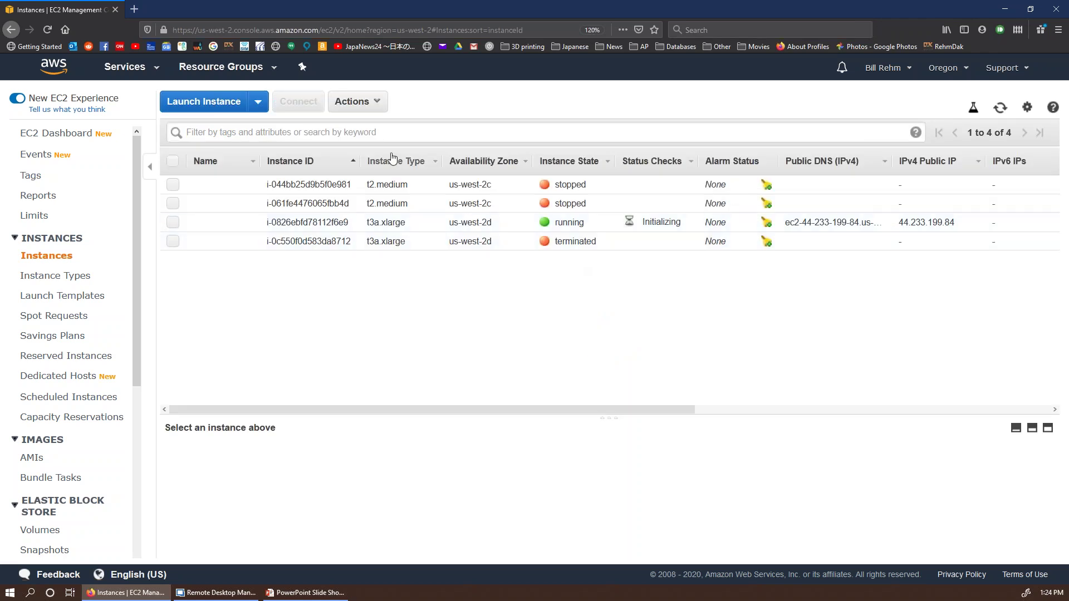
{"action": "left_click", "coordinate": [371, 102]}
{"action": "mouse_move", "coordinate": [396, 207]}
{"action": "left_click", "coordinate": [173, 222]}
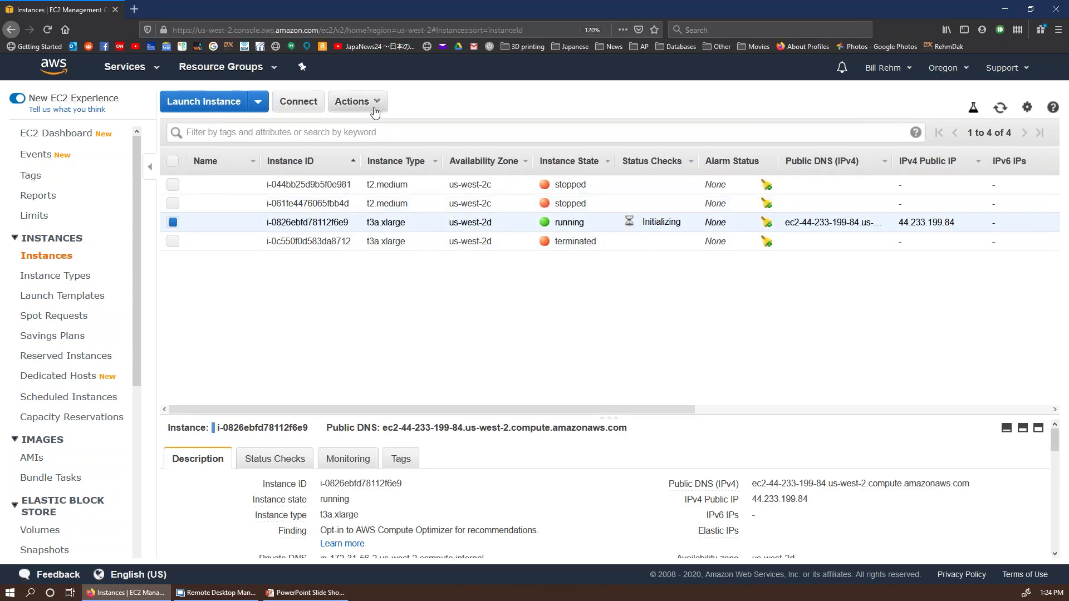
{"action": "left_click", "coordinate": [356, 101]}
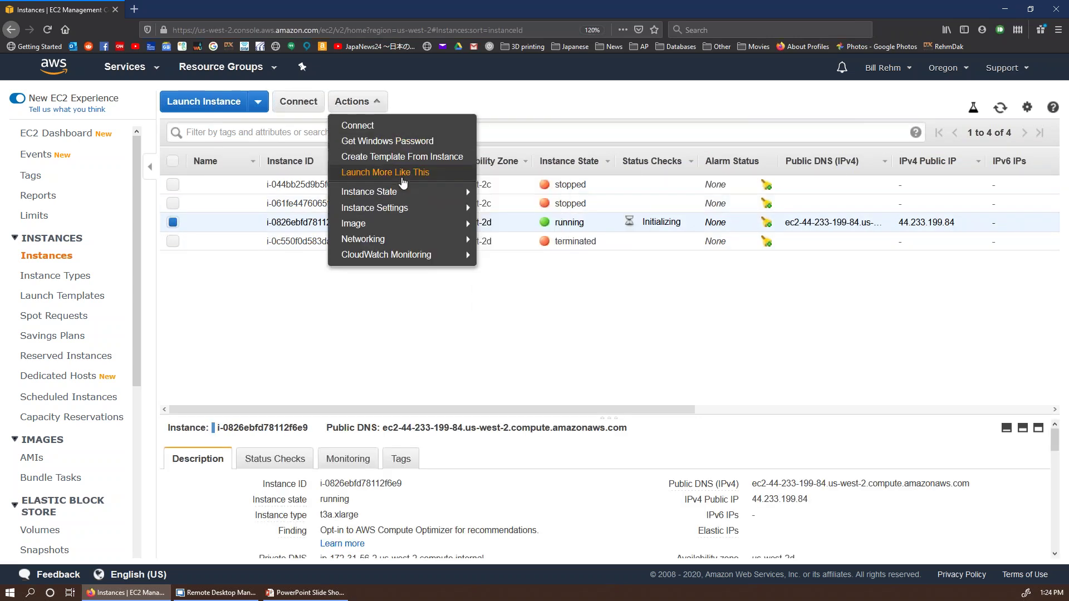
{"action": "left_click", "coordinate": [412, 143]}
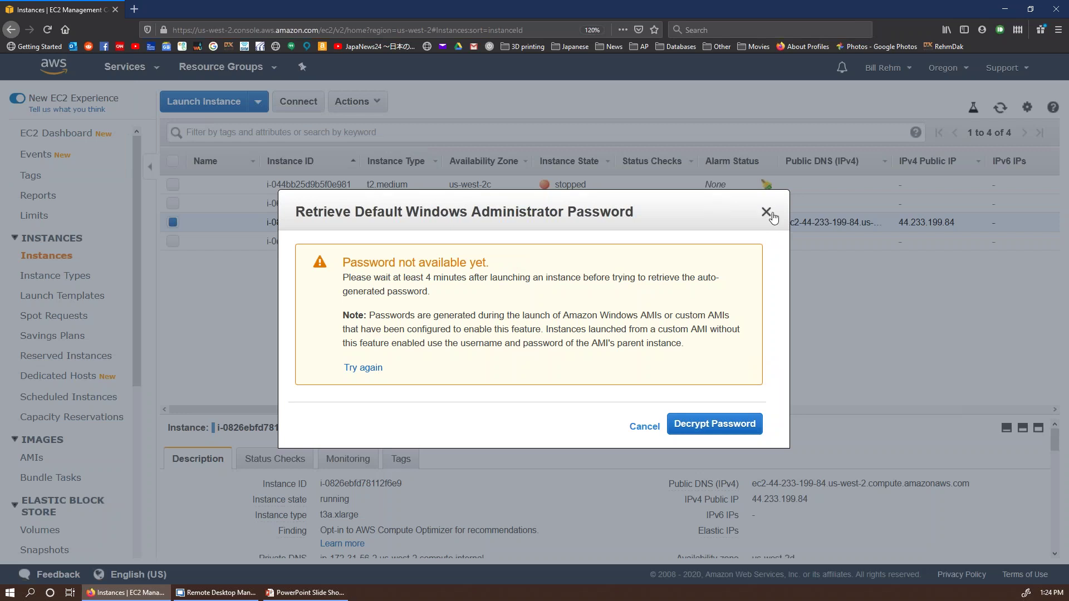
{"action": "left_click", "coordinate": [767, 212]}
{"action": "left_click", "coordinate": [155, 68]}
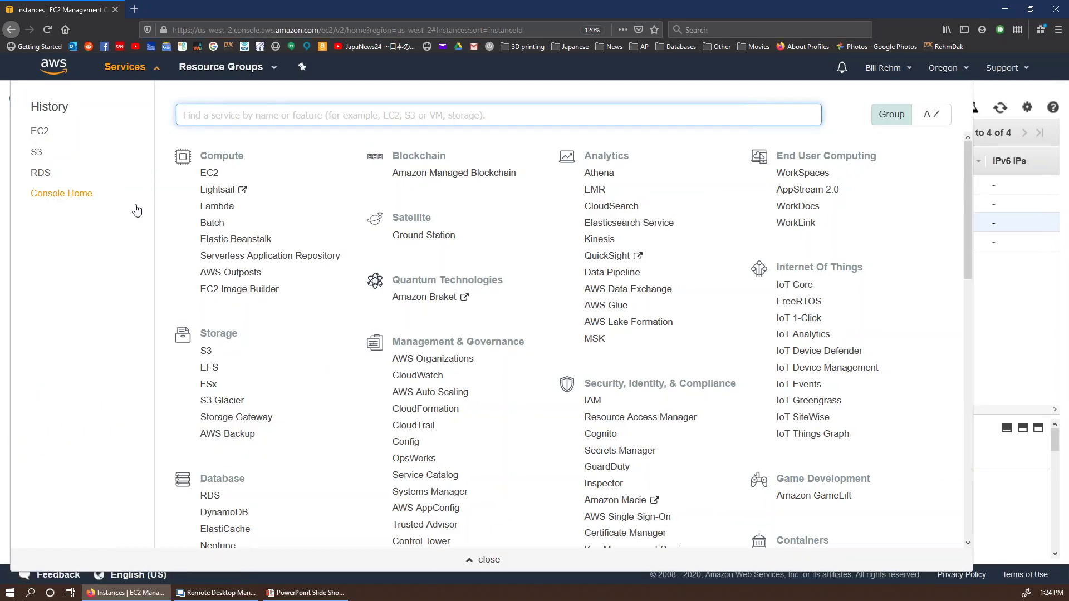
Step: Go to the RDS Databases list and select billrdsdb1, checking its Actions menu
{"action": "left_click", "coordinate": [55, 193]}
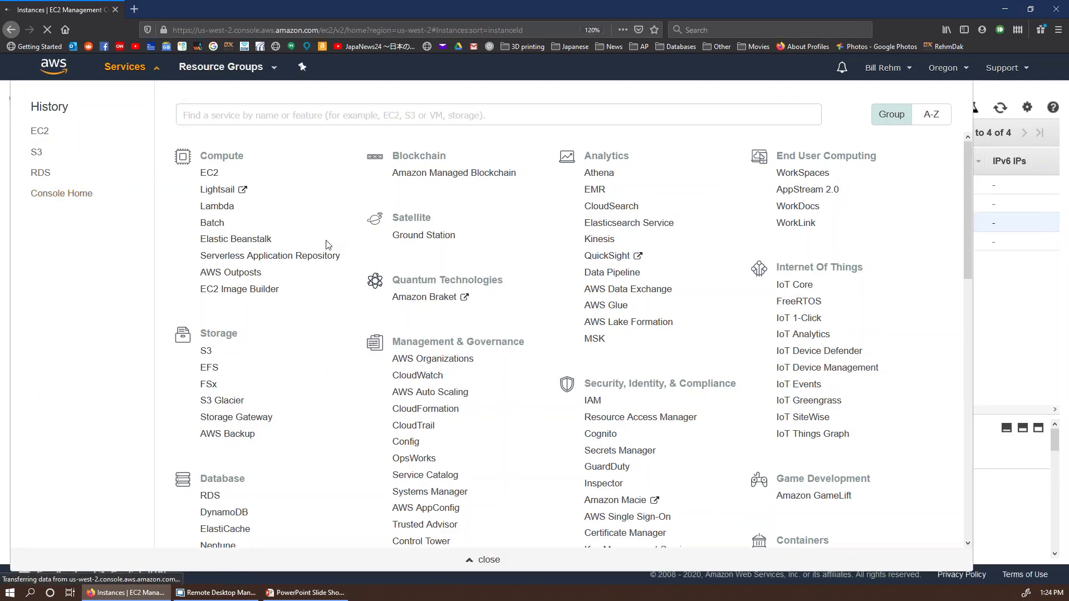
{"action": "left_click", "coordinate": [42, 168]}
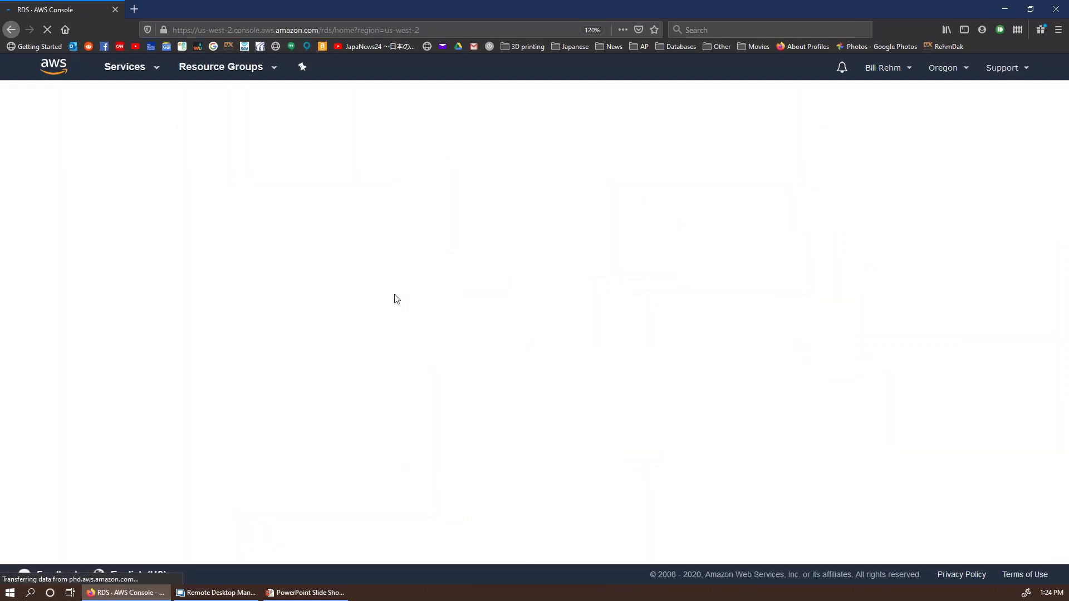
{"action": "left_click", "coordinate": [261, 306]}
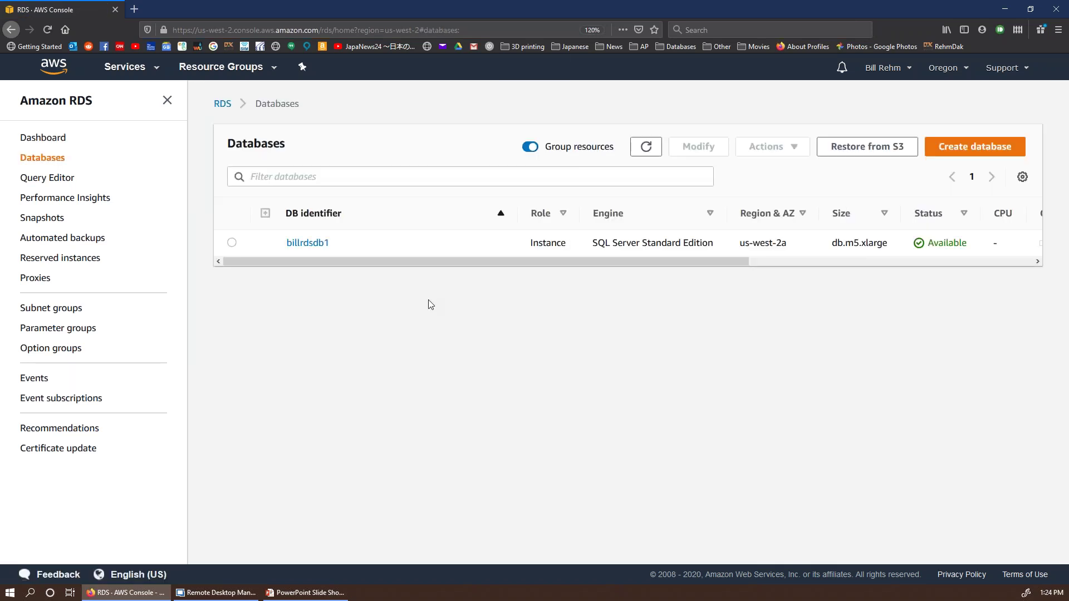
{"action": "left_click", "coordinate": [232, 243]}
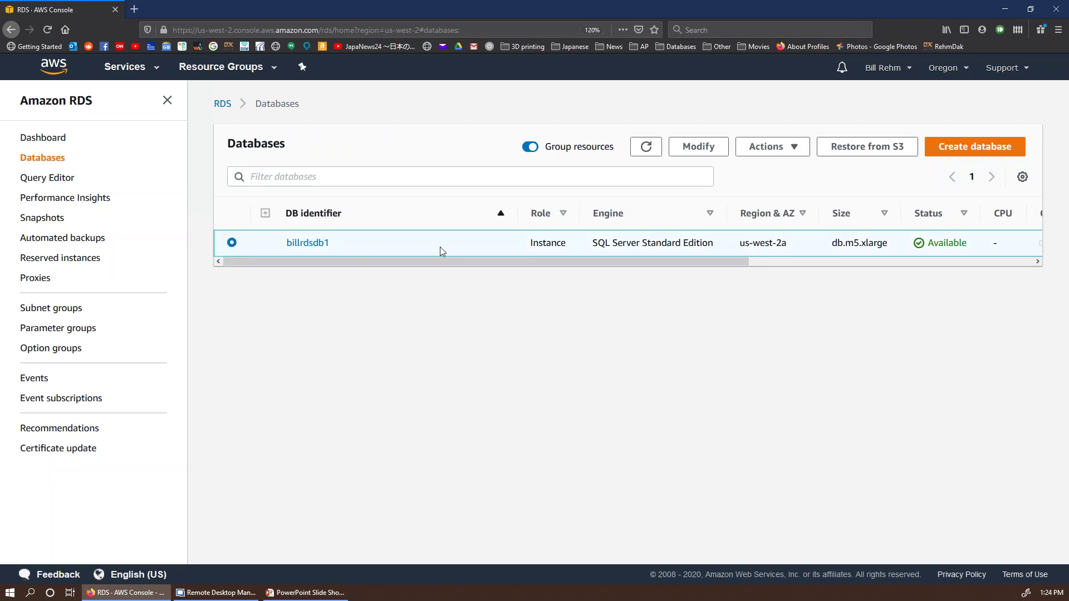
{"action": "left_click", "coordinate": [792, 148]}
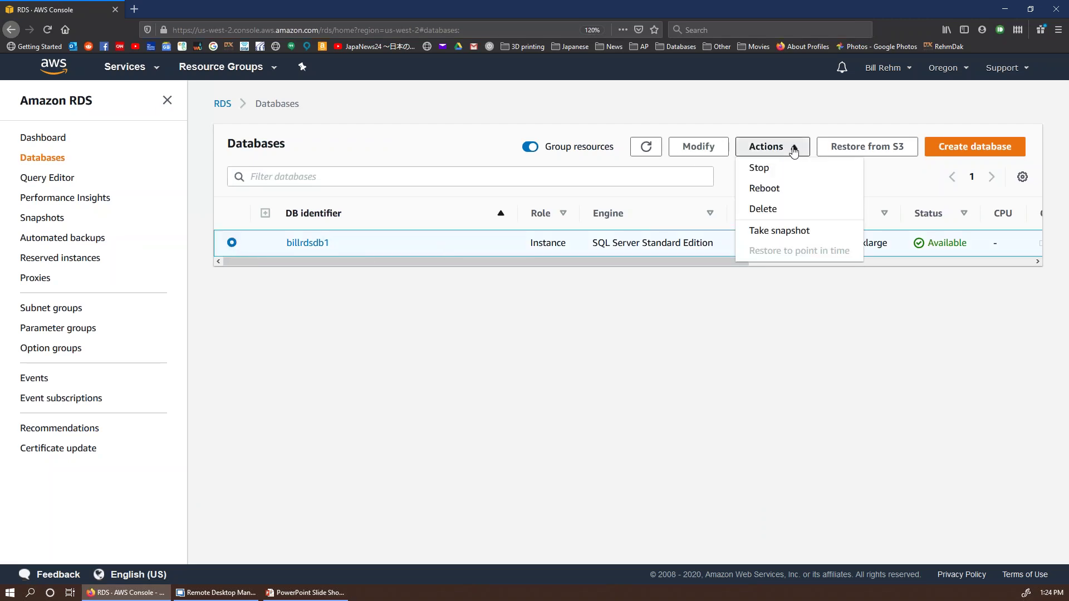
{"action": "left_click", "coordinate": [794, 149]}
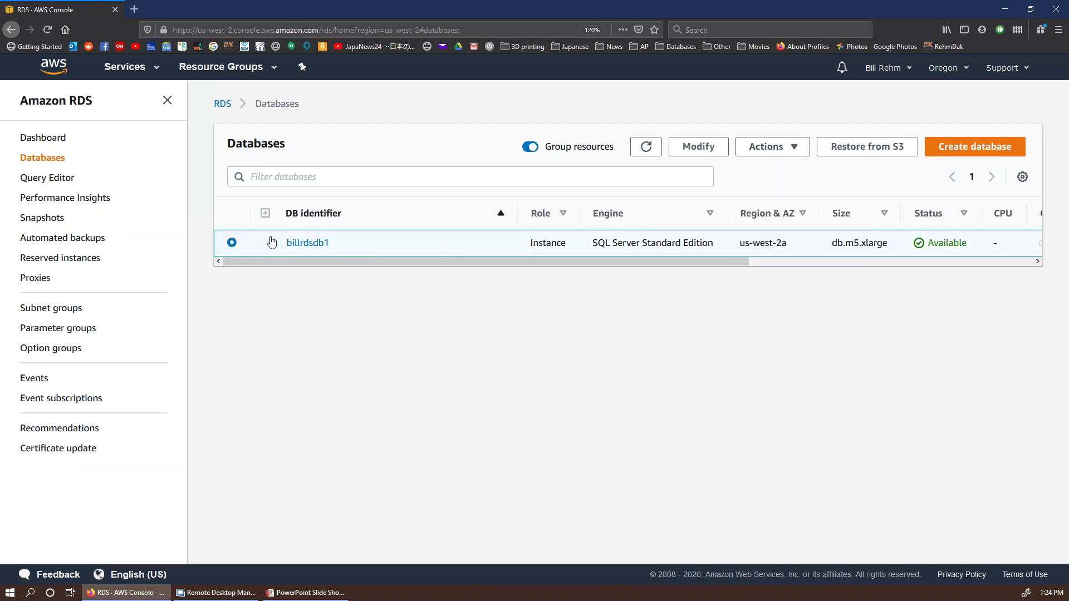
Step: Copy the endpoint billrdsdb1.cswtxyhan6hd.us-west-2.rds.amazonaws.com from billrdsdb1's Connectivity & security section
{"action": "left_click", "coordinate": [305, 245]}
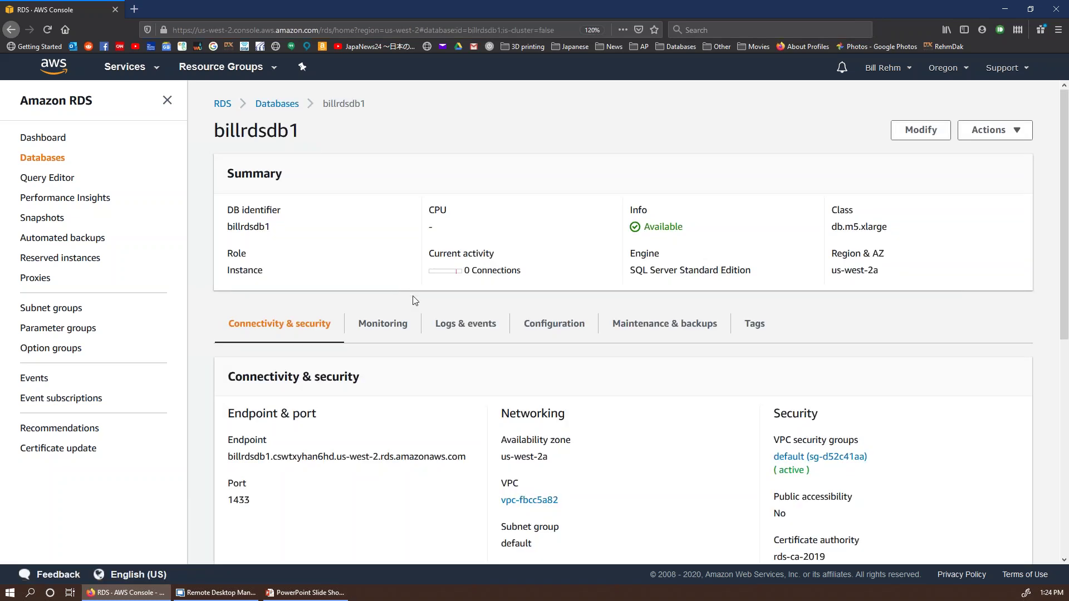
{"action": "scroll", "coordinate": [380, 306], "scroll_direction": "down", "scroll_amount": 5}
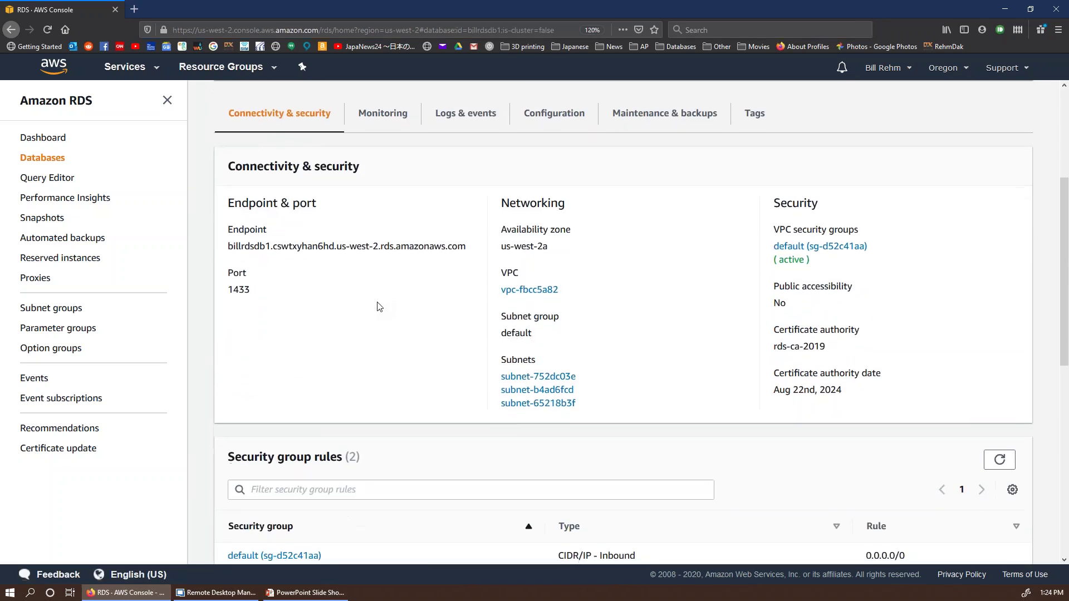
{"action": "left_click_drag", "start_coordinate": [228, 246], "coordinate": [473, 245]}
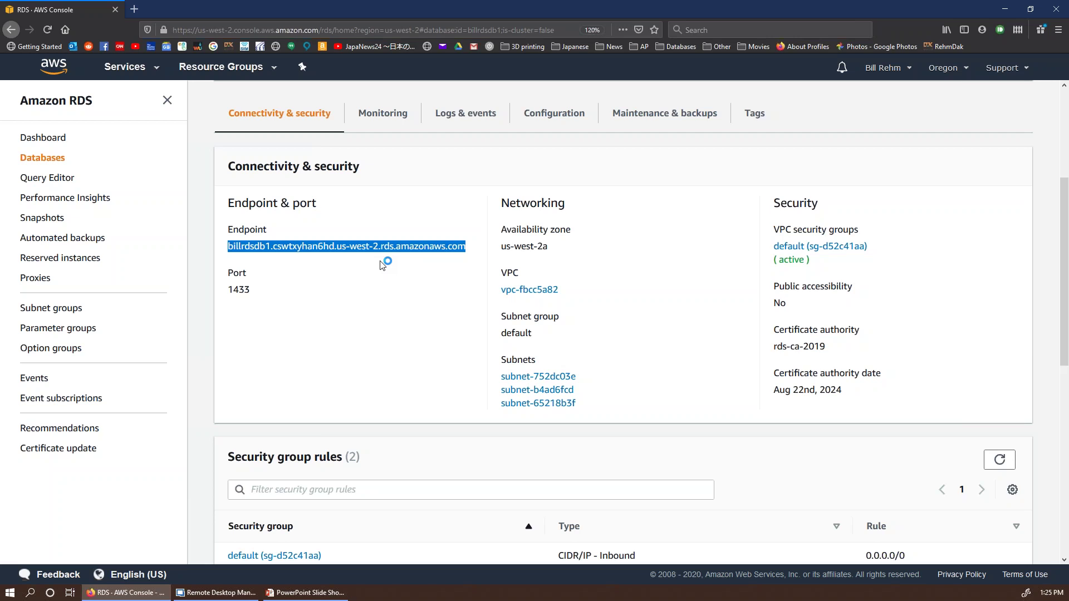
{"action": "right_click", "coordinate": [390, 247]}
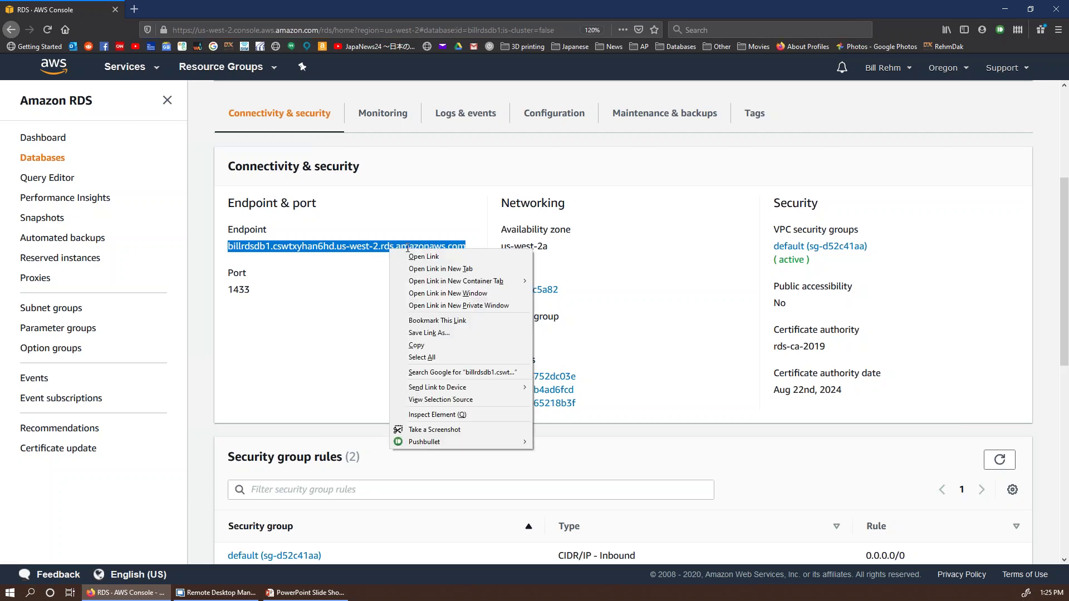
{"action": "left_click", "coordinate": [437, 345]}
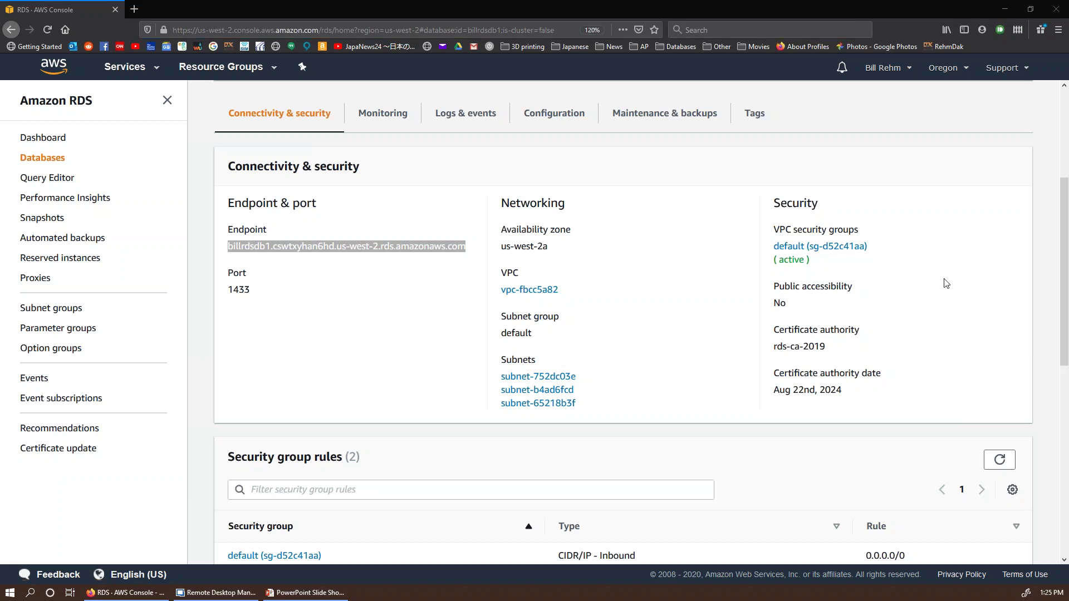
Step: Back in EC2, select running instance i-0826ebfd78112f6e9 and retry Get Windows Password, which is still unavailable
{"action": "left_click", "coordinate": [159, 68]}
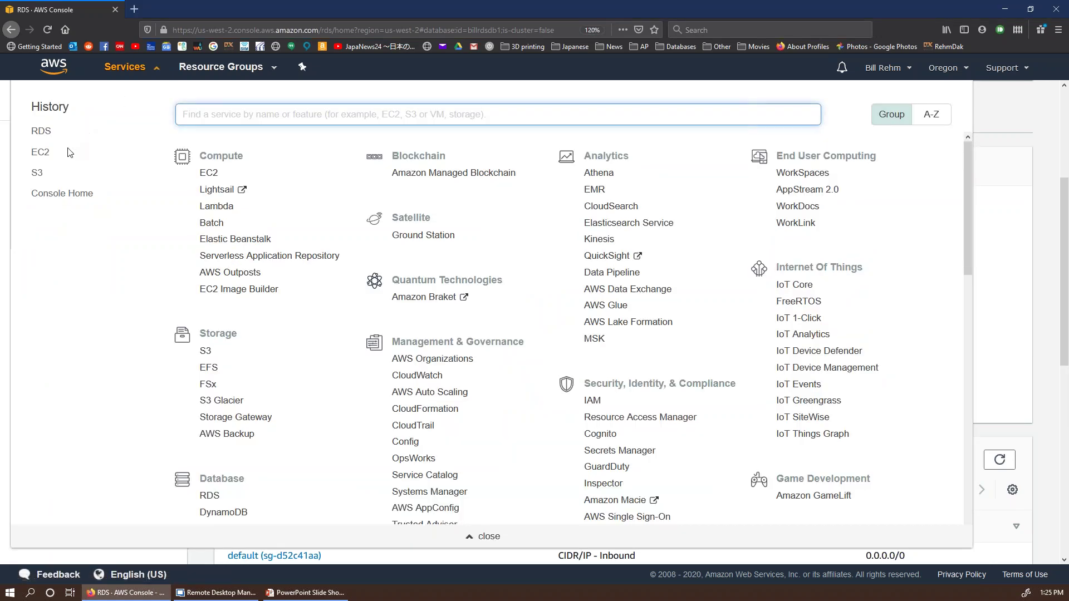
{"action": "left_click", "coordinate": [40, 155]}
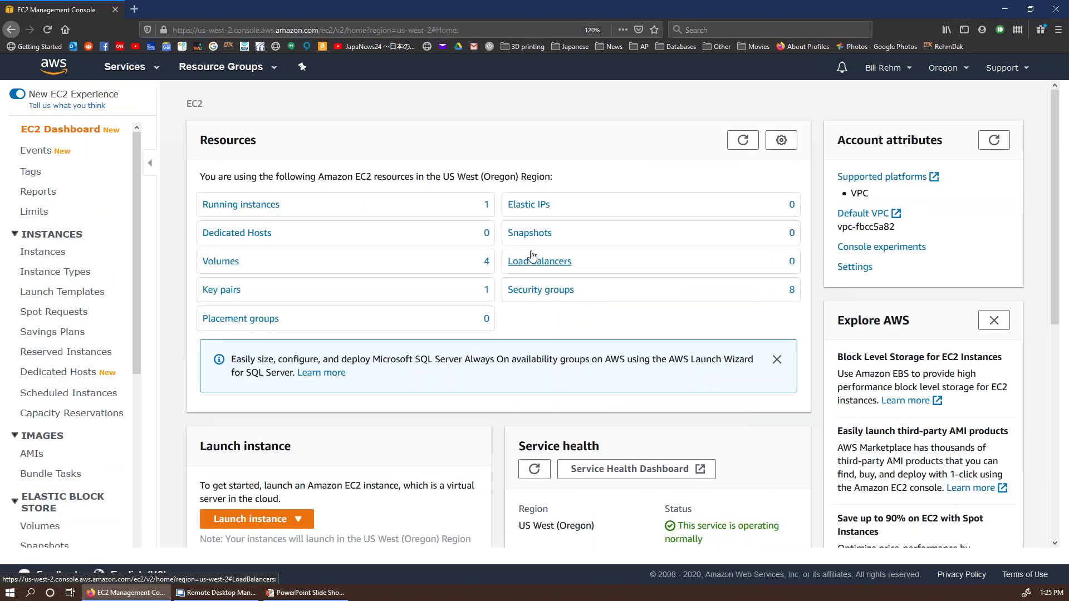
{"action": "left_click", "coordinate": [268, 207]}
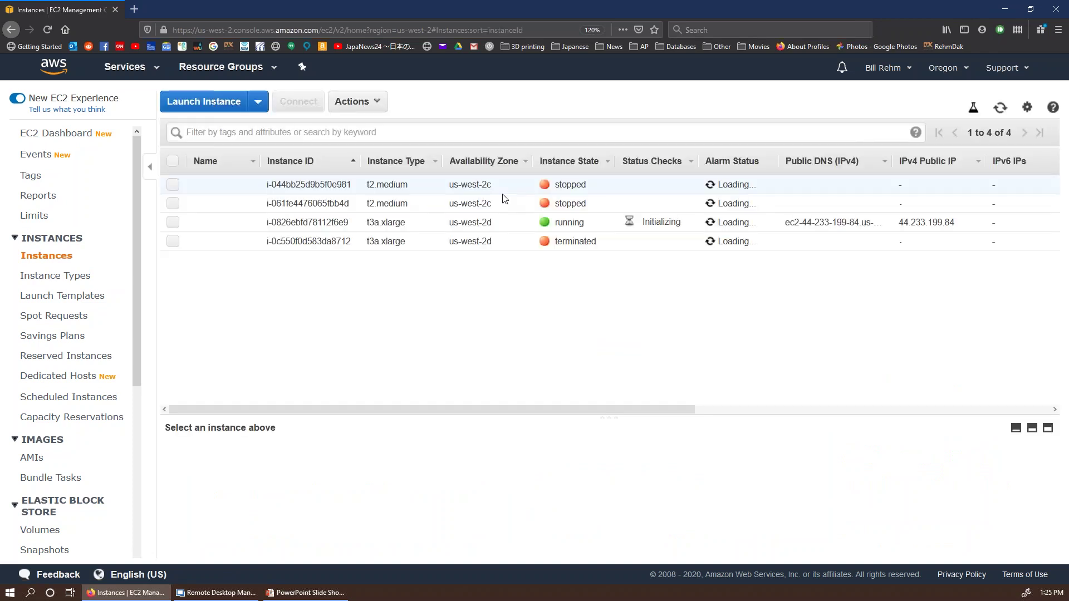
{"action": "left_click", "coordinate": [379, 101]}
{"action": "left_click", "coordinate": [269, 332]}
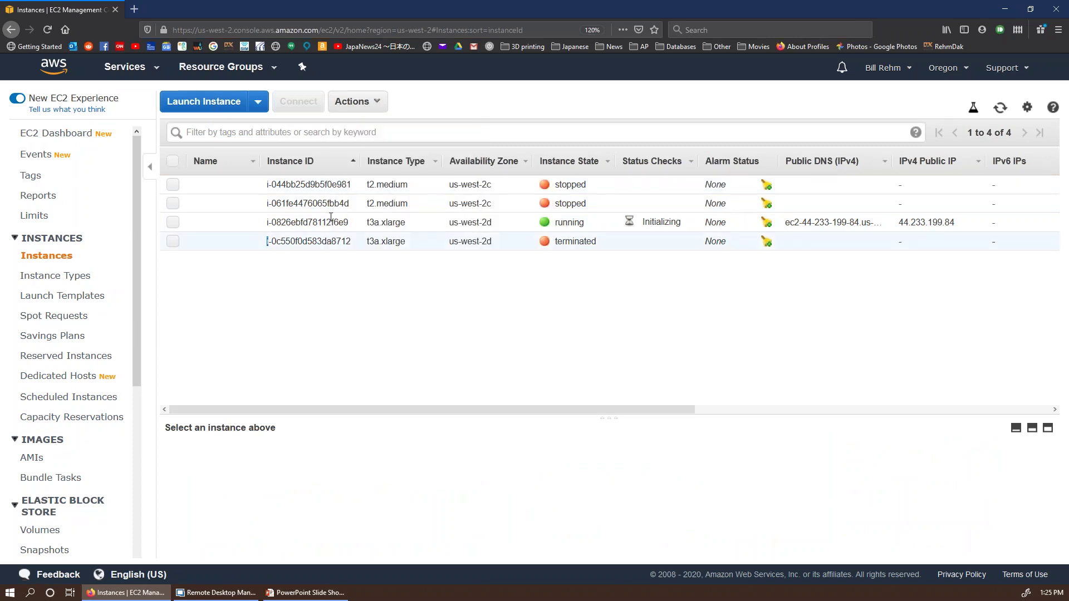
{"action": "left_click", "coordinate": [196, 221]}
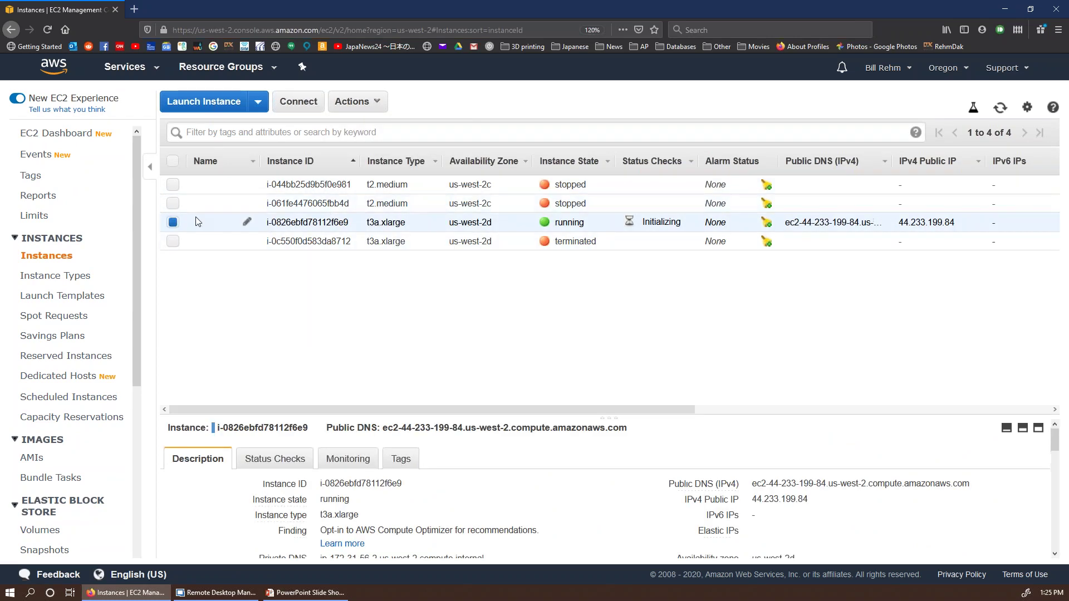
{"action": "left_click", "coordinate": [367, 101]}
{"action": "mouse_move", "coordinate": [395, 210]}
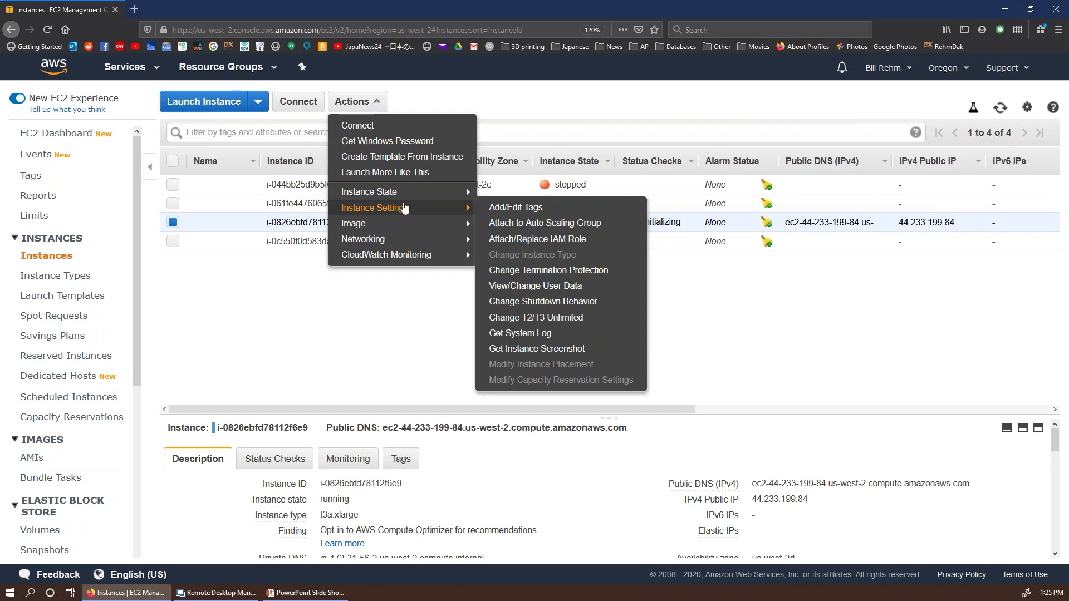
{"action": "left_click", "coordinate": [418, 146]}
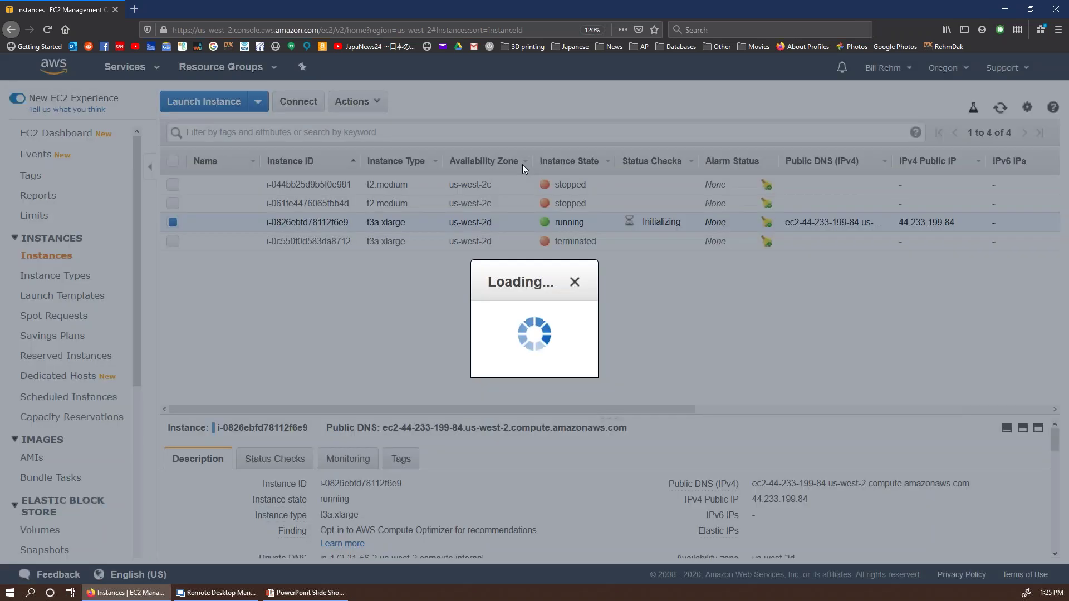
{"action": "left_click", "coordinate": [766, 214]}
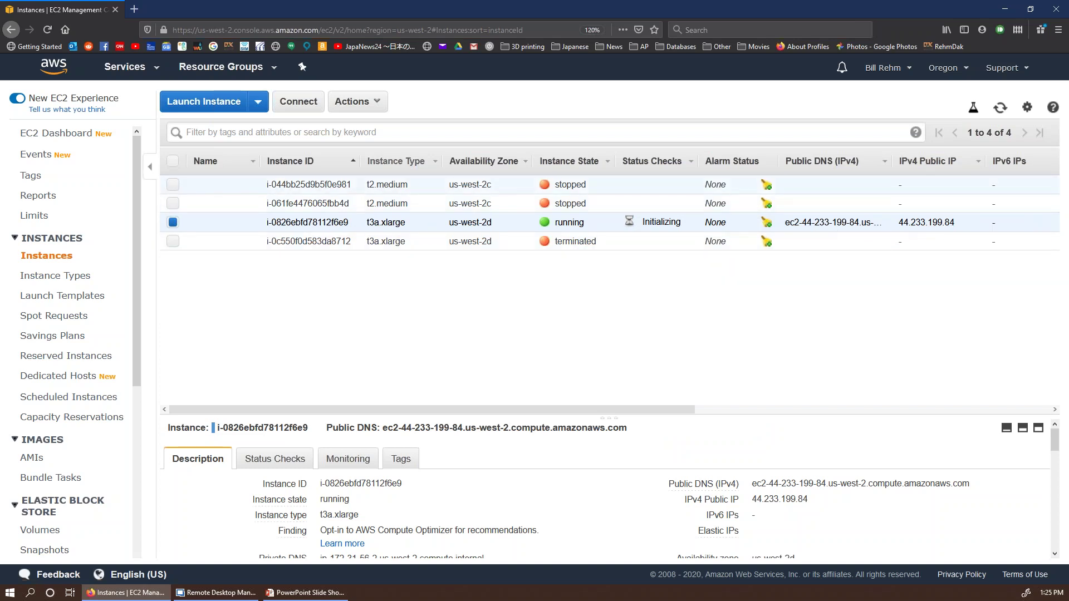
Step: Refresh the instance list repeatedly while the instance initializes
{"action": "left_click", "coordinate": [1001, 109]}
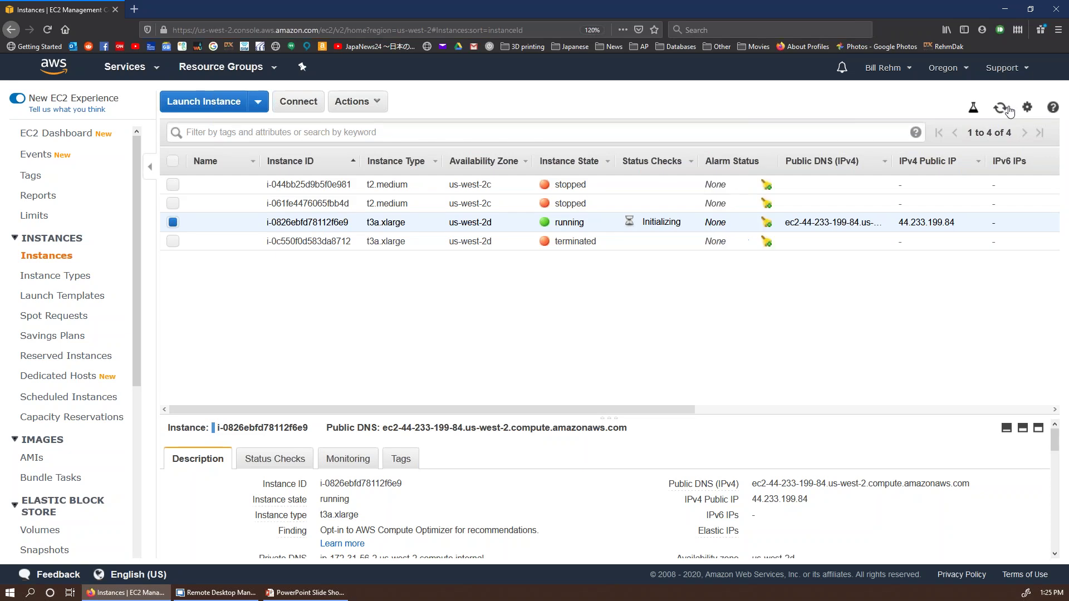
{"action": "left_click", "coordinate": [1000, 111]}
{"action": "left_click", "coordinate": [1001, 109]}
Step: Refresh the EC2 instance list twice more
{"action": "left_click", "coordinate": [1001, 108]}
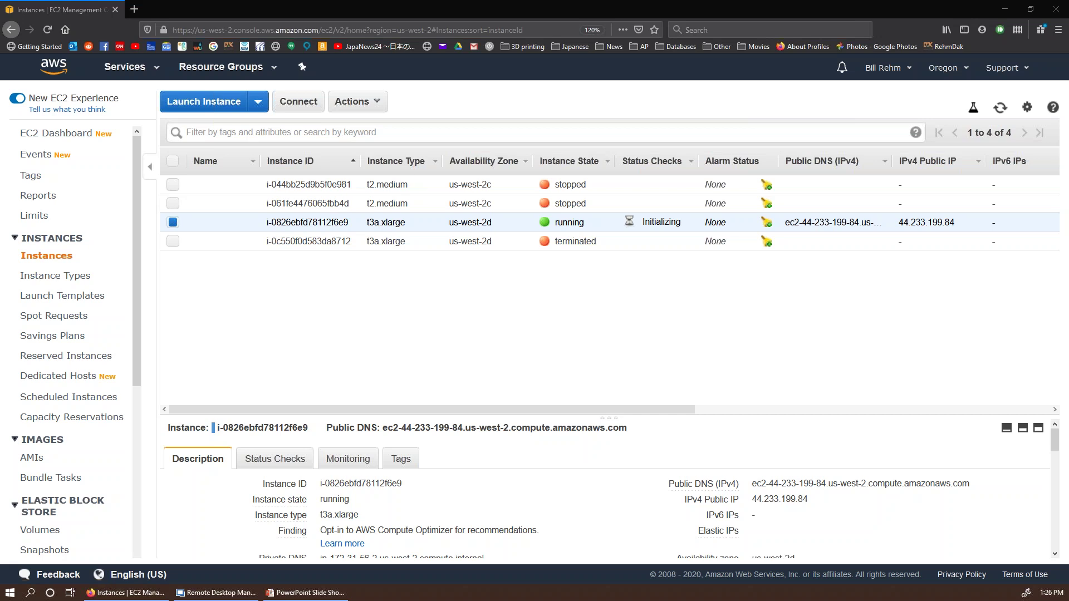
{"action": "left_click", "coordinate": [1001, 112]}
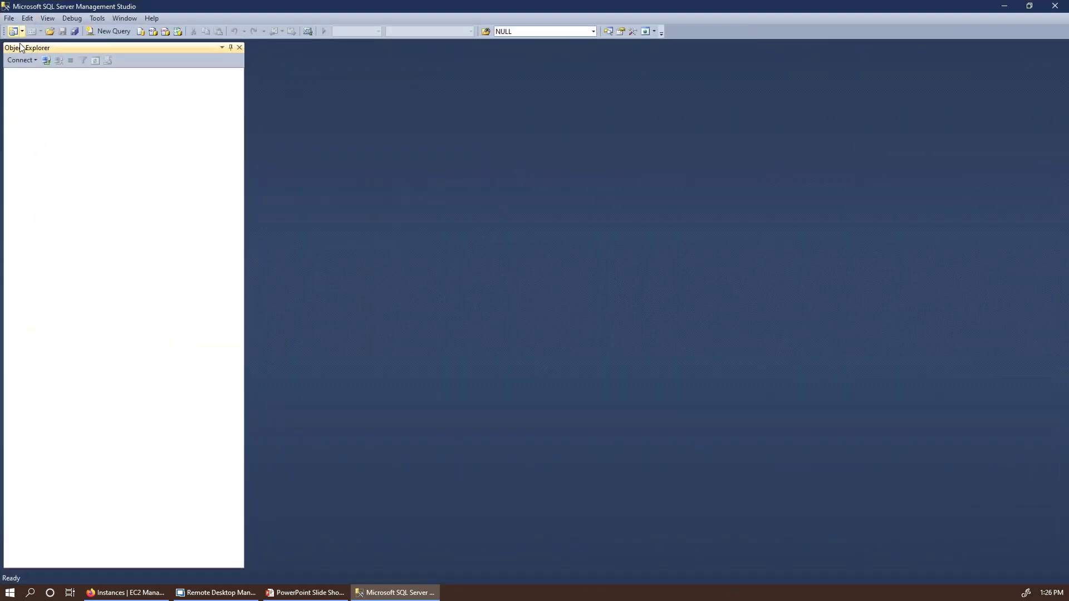
Step: Open SSMS's Connect > Database Engine dialog, then return to the EC2 Instances page
{"action": "left_click", "coordinate": [22, 60]}
{"action": "left_click", "coordinate": [46, 71]}
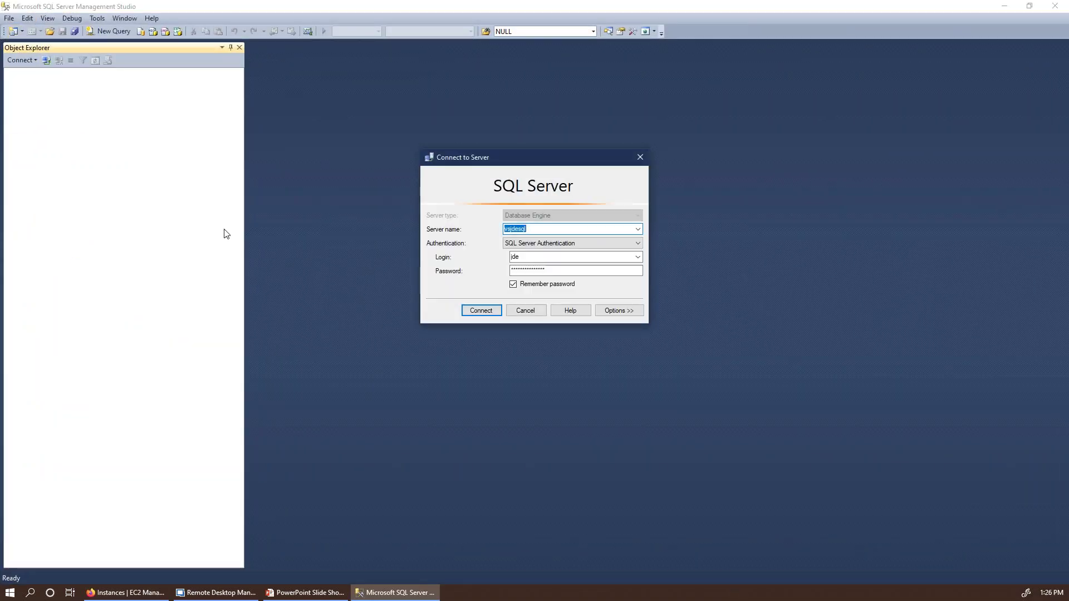
{"action": "left_click", "coordinate": [135, 593]}
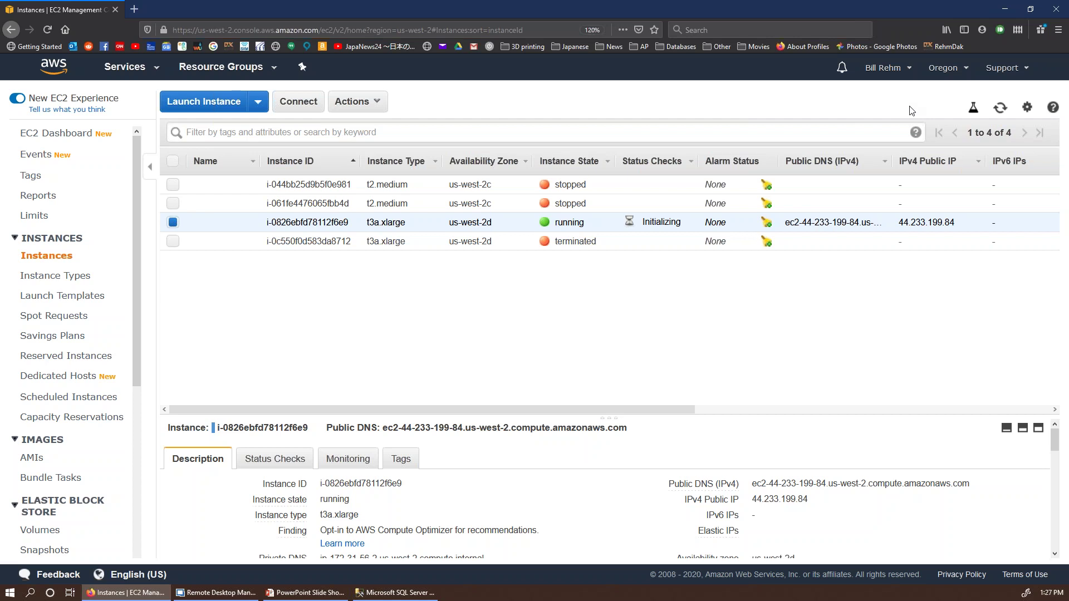
Step: Refresh, retry Get Windows Password (still unavailable), dismiss the notice and open Services
{"action": "left_click", "coordinate": [1001, 108]}
{"action": "left_click", "coordinate": [356, 102]}
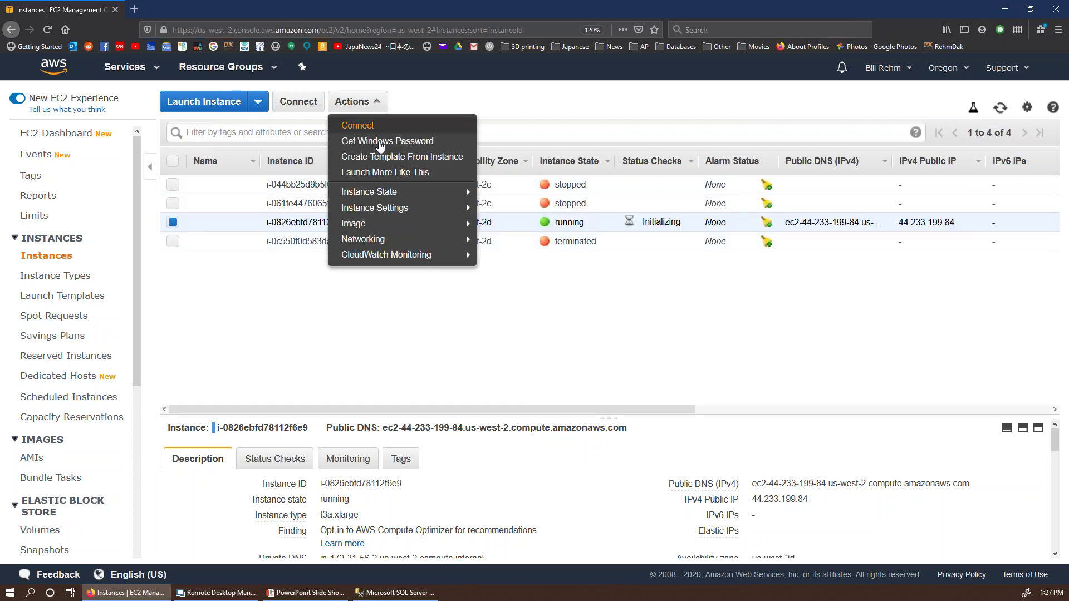
{"action": "left_click", "coordinate": [381, 143]}
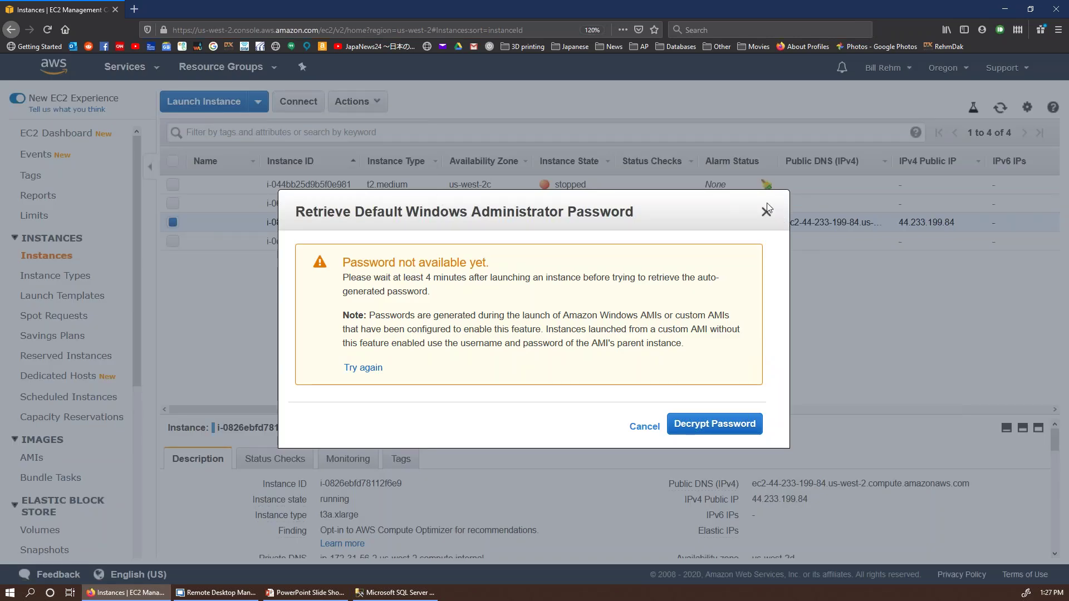
{"action": "left_click", "coordinate": [766, 211]}
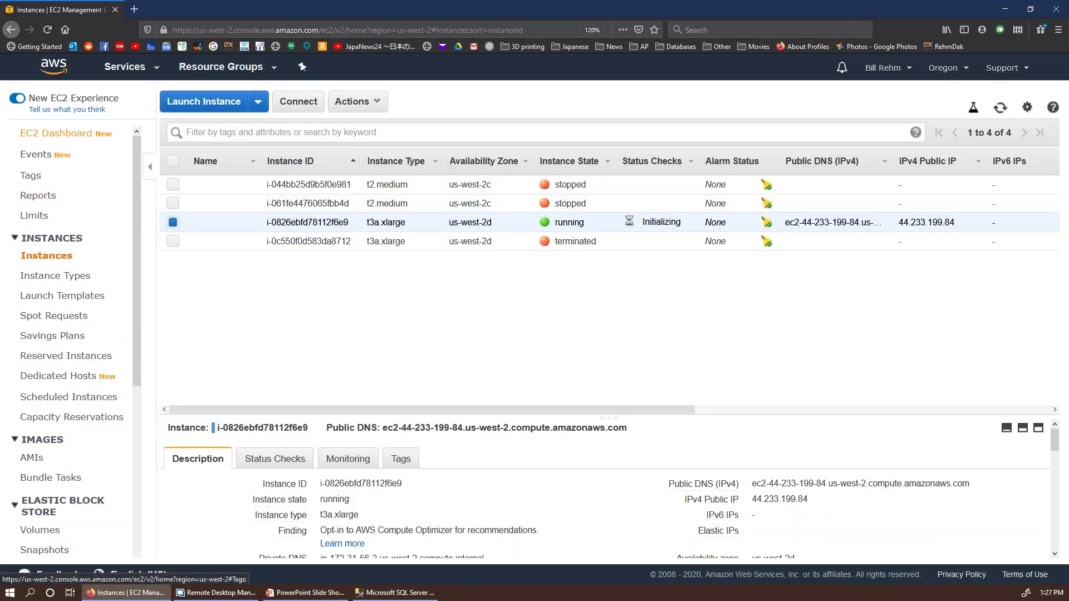
{"action": "left_click", "coordinate": [125, 67]}
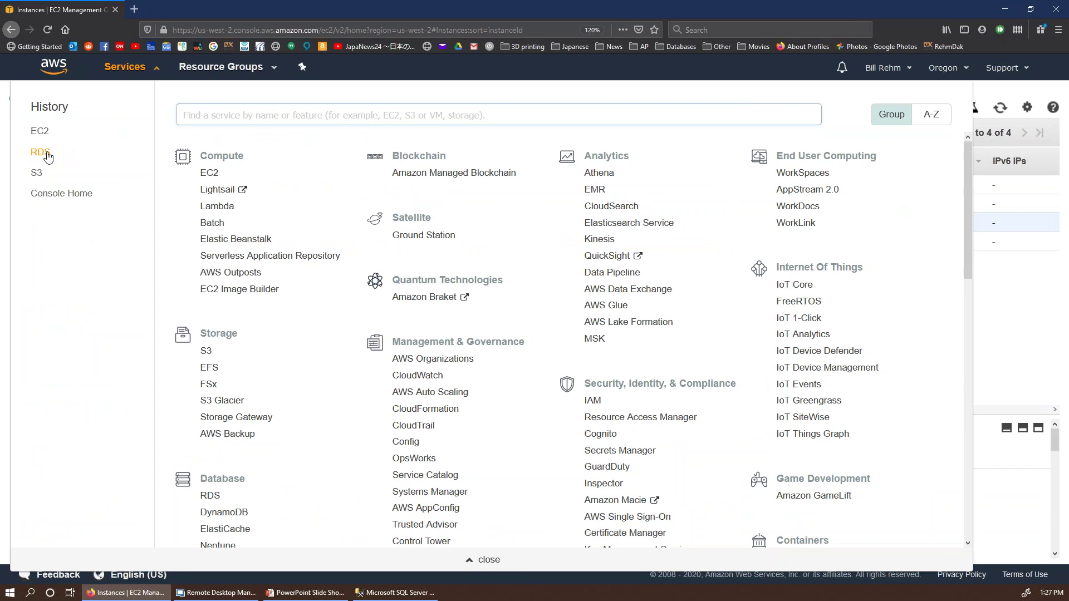
Step: Open billrdsdb1 from RDS DB Instances and copy its endpoint from Connectivity & security
{"action": "left_click", "coordinate": [48, 157]}
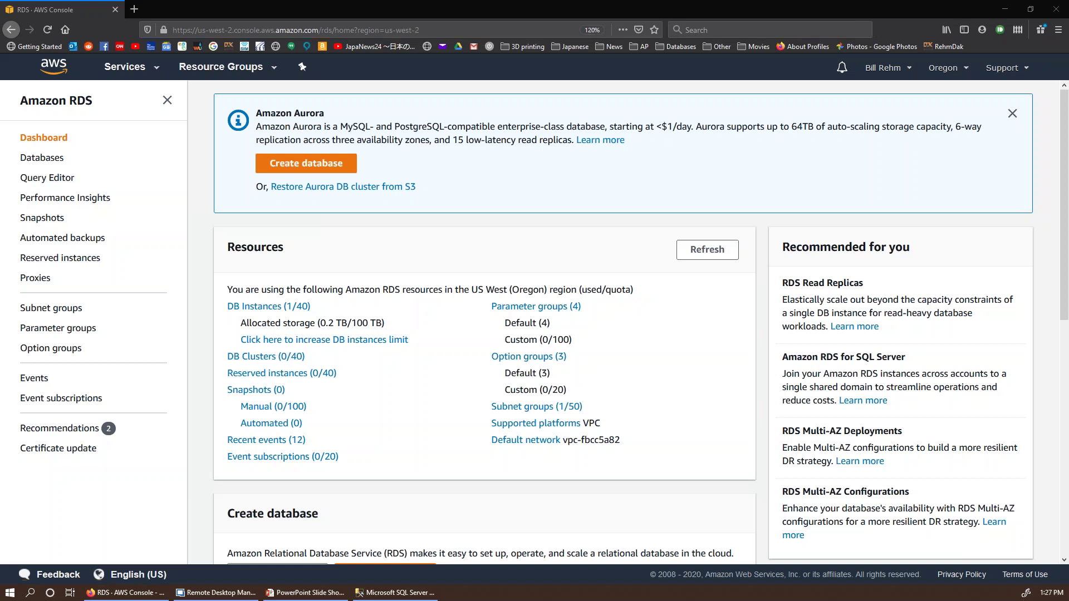
{"action": "left_click", "coordinate": [291, 307]}
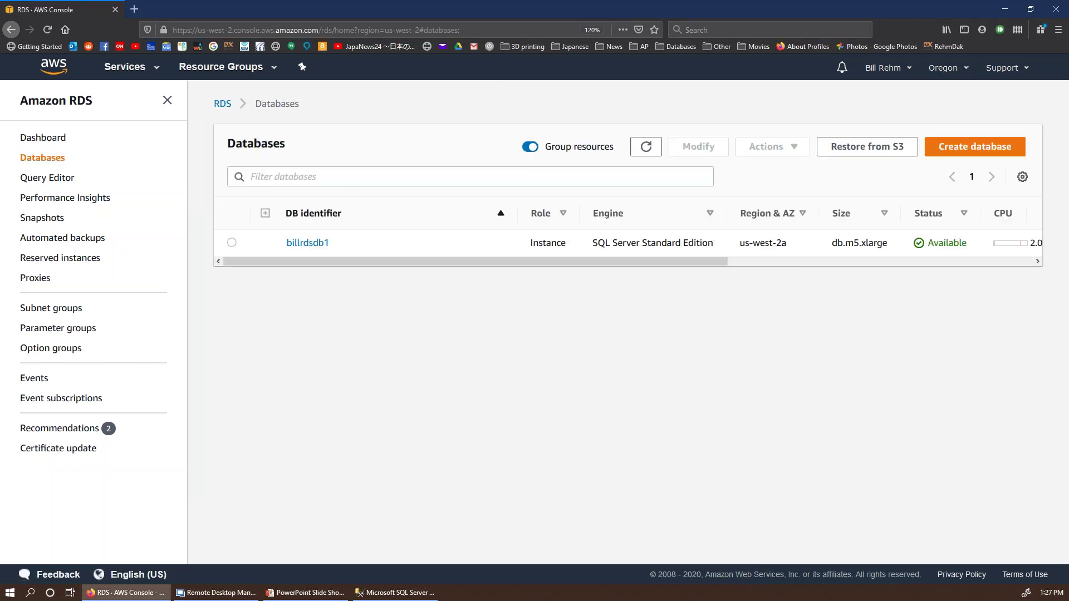
{"action": "left_click", "coordinate": [307, 243]}
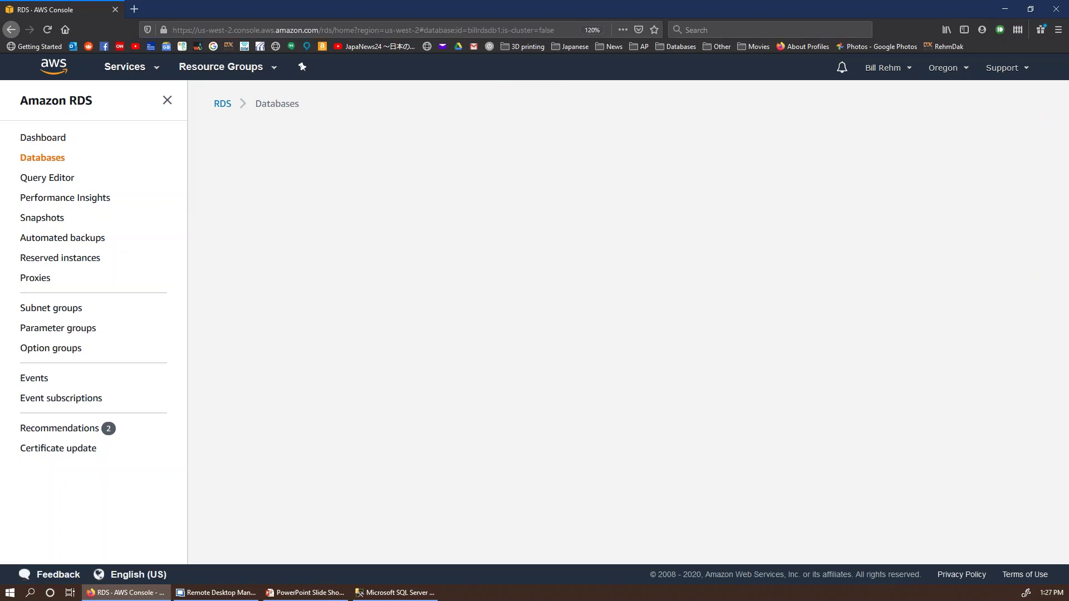
{"action": "scroll", "coordinate": [421, 235], "scroll_direction": "down", "scroll_amount": 2}
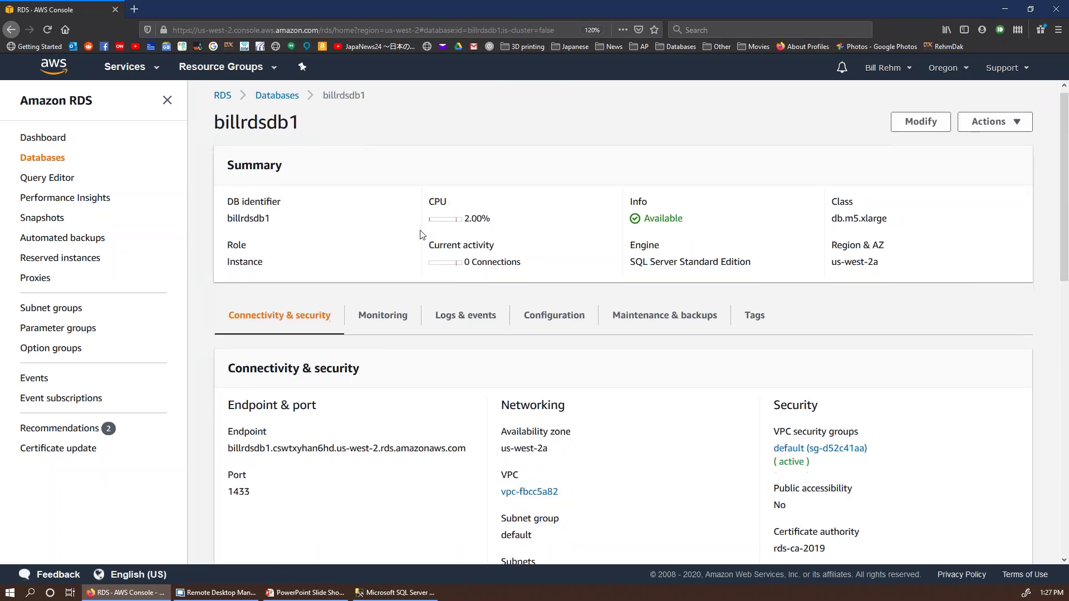
{"action": "scroll", "coordinate": [421, 234], "scroll_direction": "down", "scroll_amount": 3}
{"action": "left_click_drag", "start_coordinate": [468, 248], "coordinate": [227, 247]}
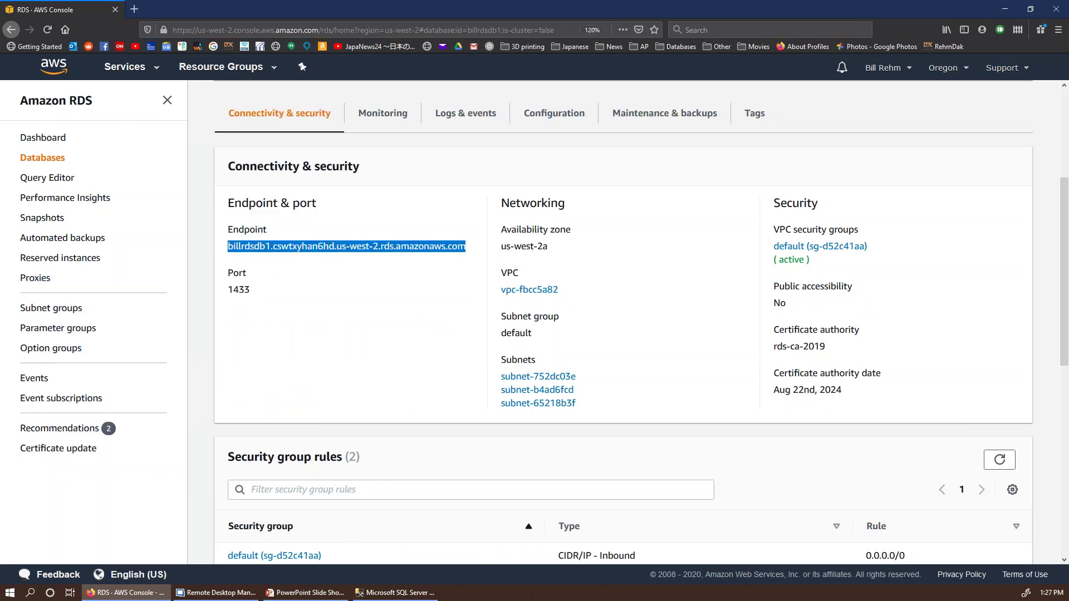
{"action": "right_click", "coordinate": [249, 246]}
{"action": "left_click", "coordinate": [267, 342]}
{"action": "key", "text": "alt+Tab"}
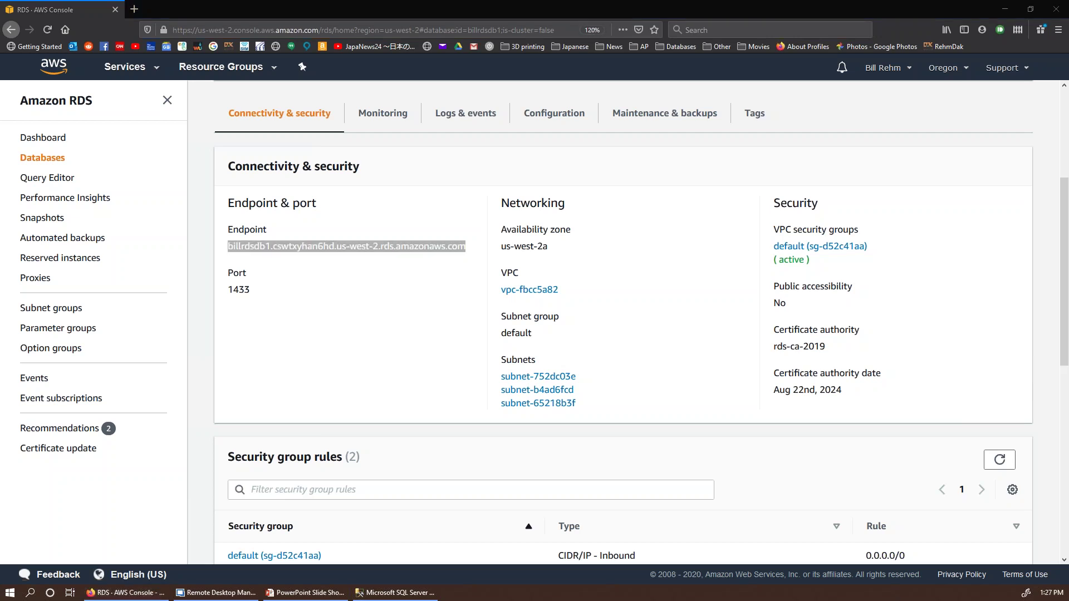
Step: Connect SSMS to the billrdsdb1 endpoint with login admin and the account password, then return to the browser
{"action": "left_click", "coordinate": [396, 592]}
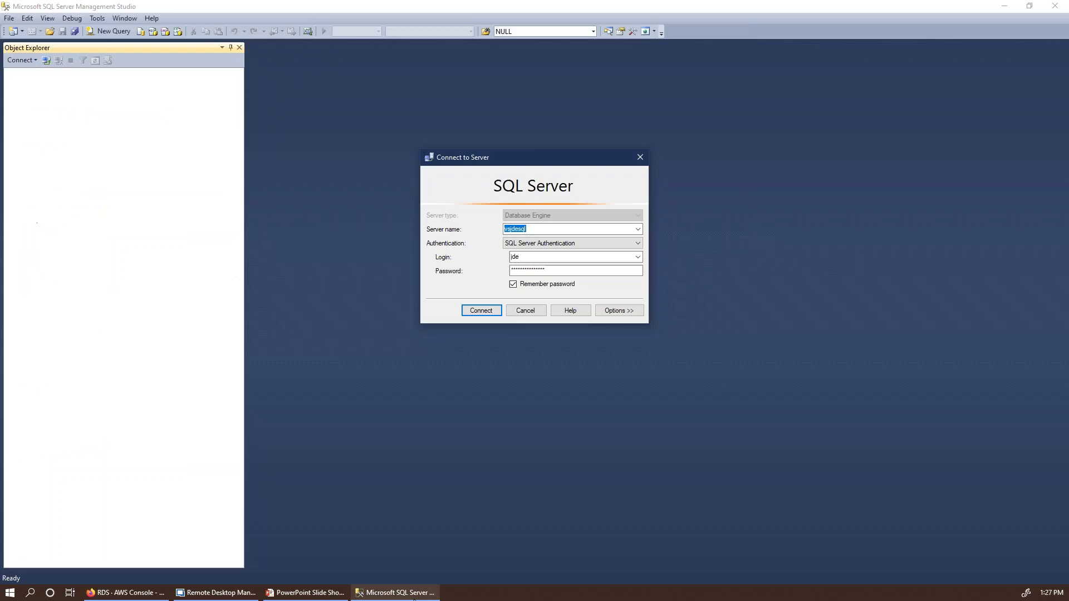
{"action": "left_click", "coordinate": [575, 257]}
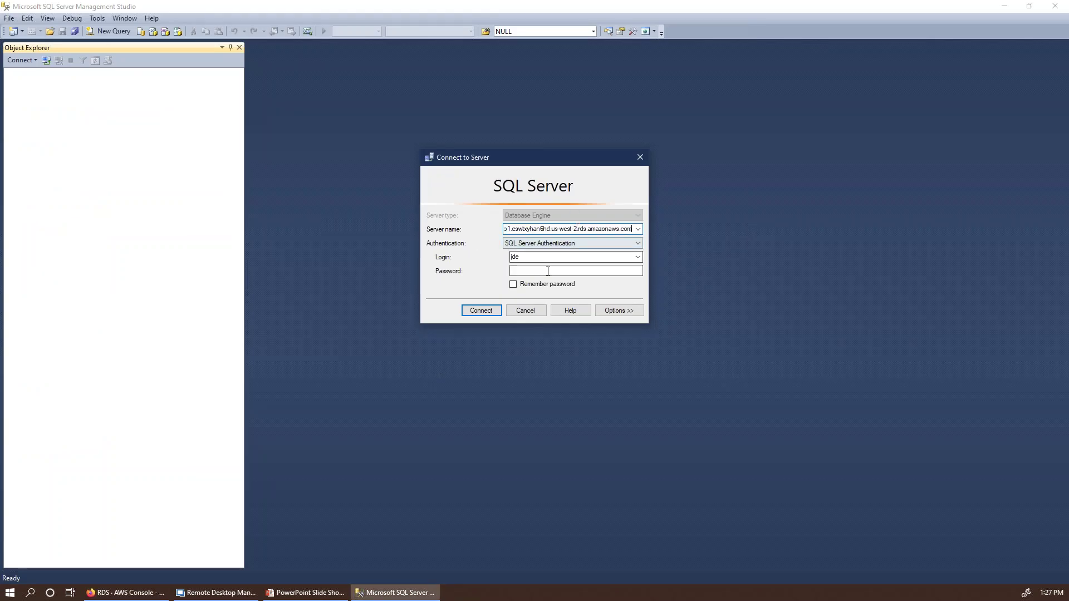
{"action": "left_click", "coordinate": [547, 268]}
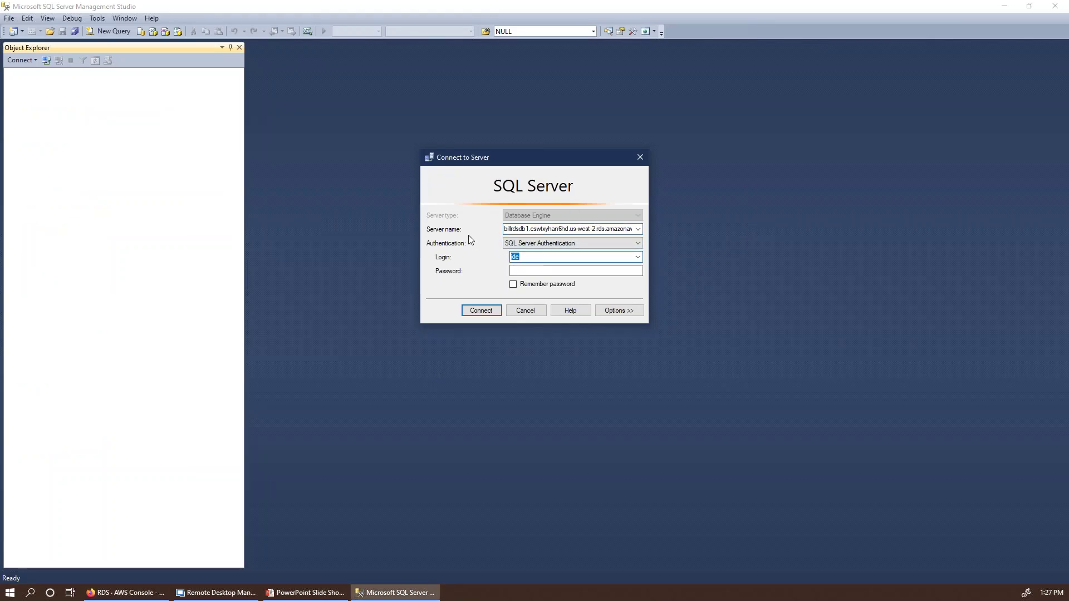
{"action": "type", "text": "admin"}
{"action": "key", "text": "BackSpace"}
{"action": "key", "text": "BackSpace"}
{"action": "key", "text": "BackSpace"}
{"action": "key", "text": "BackSpace"}
{"action": "type", "text": "dmin"}
{"action": "key", "text": "Tab"}
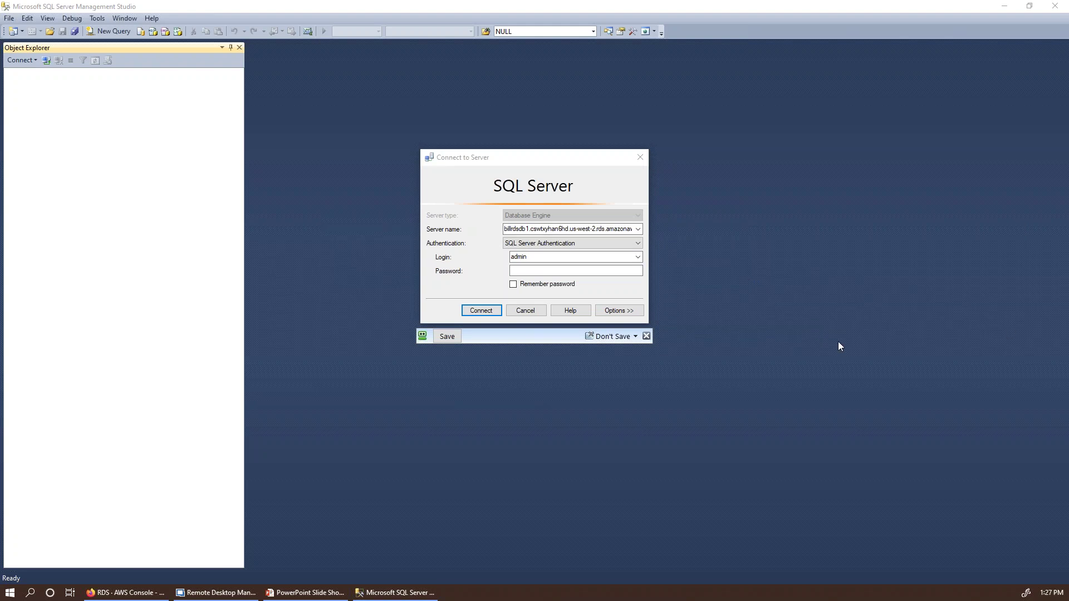
{"action": "left_click", "coordinate": [558, 288]}
{"action": "key", "text": "ctrl+v"}
{"action": "key", "text": "Return"}
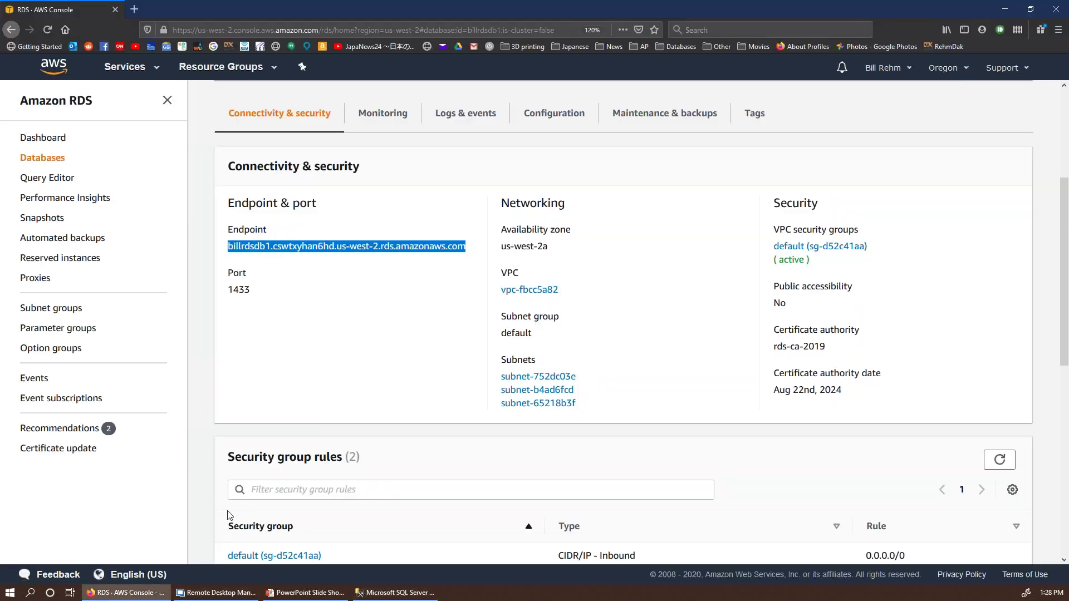
{"action": "left_click", "coordinate": [126, 592]}
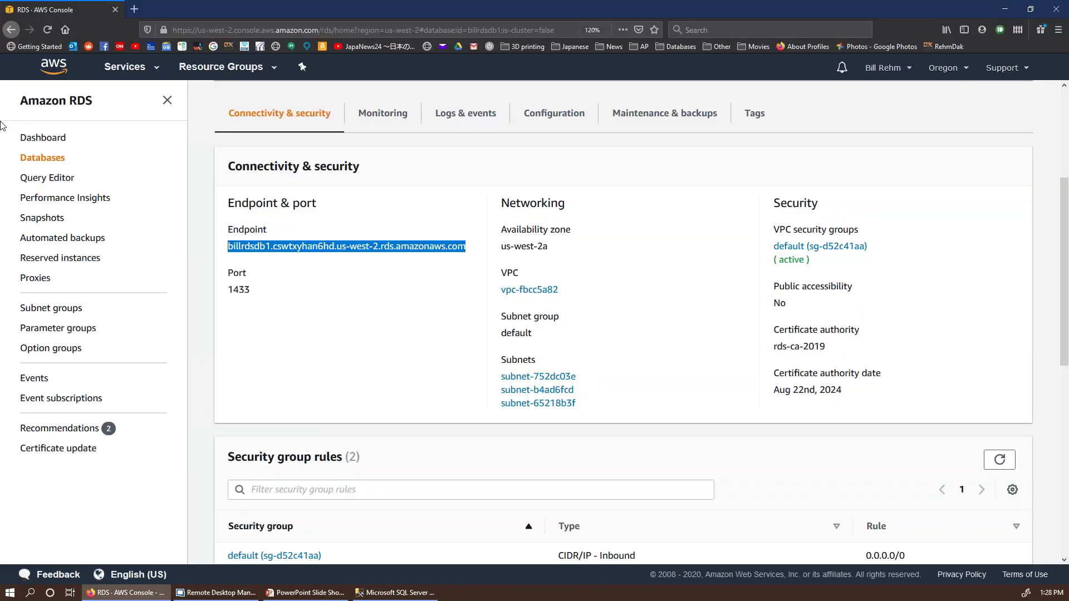
Step: Go from RDS back to EC2 and show the running instances list
{"action": "left_click", "coordinate": [124, 67]}
{"action": "left_click", "coordinate": [39, 160]}
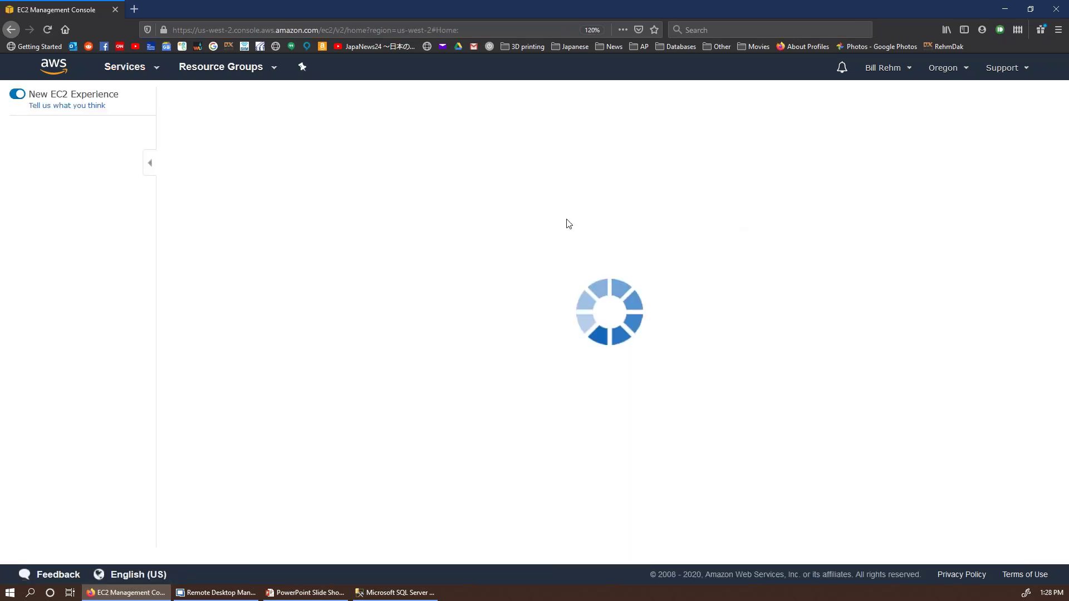
{"action": "left_click", "coordinate": [229, 211]}
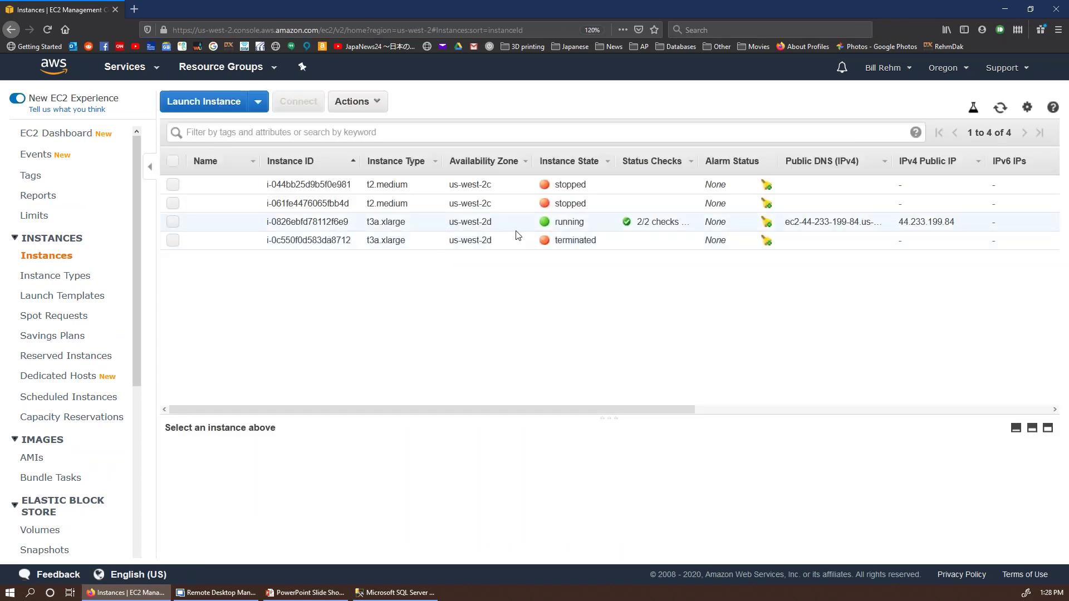
Step: Retry Get Windows Password on the running t3a.xlarge instance; without a key it stays unavailable
{"action": "left_click", "coordinate": [351, 222]}
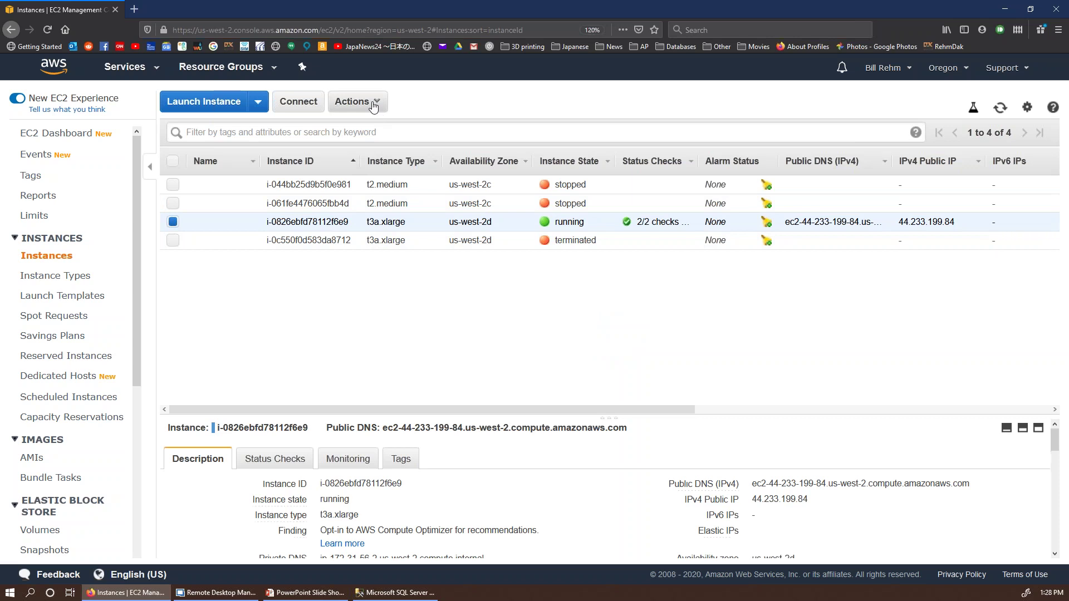
{"action": "left_click", "coordinate": [356, 102]}
{"action": "left_click", "coordinate": [385, 142]}
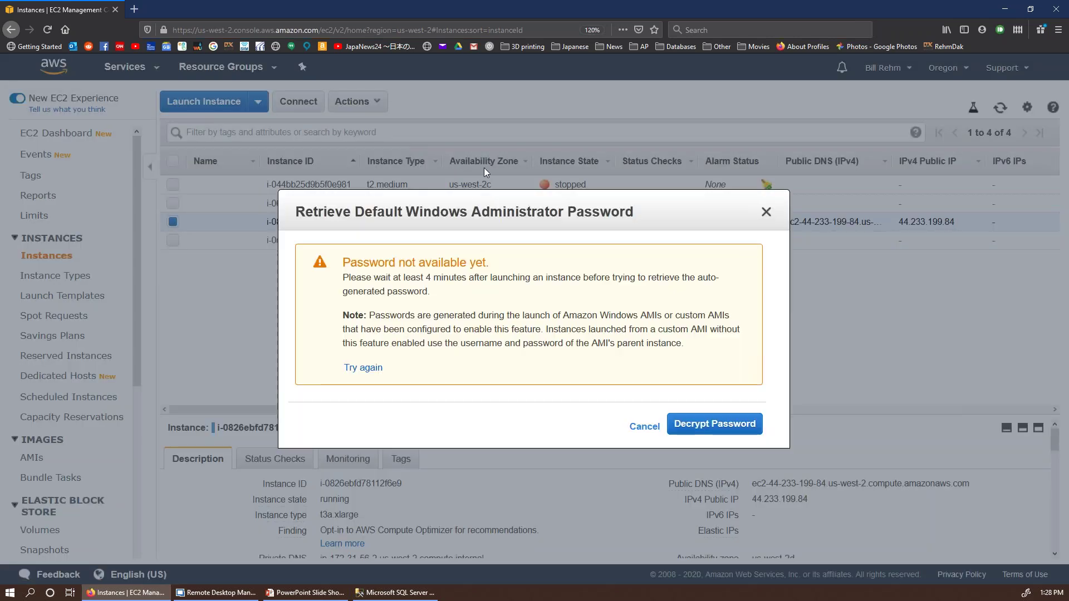
{"action": "left_click", "coordinate": [697, 428]}
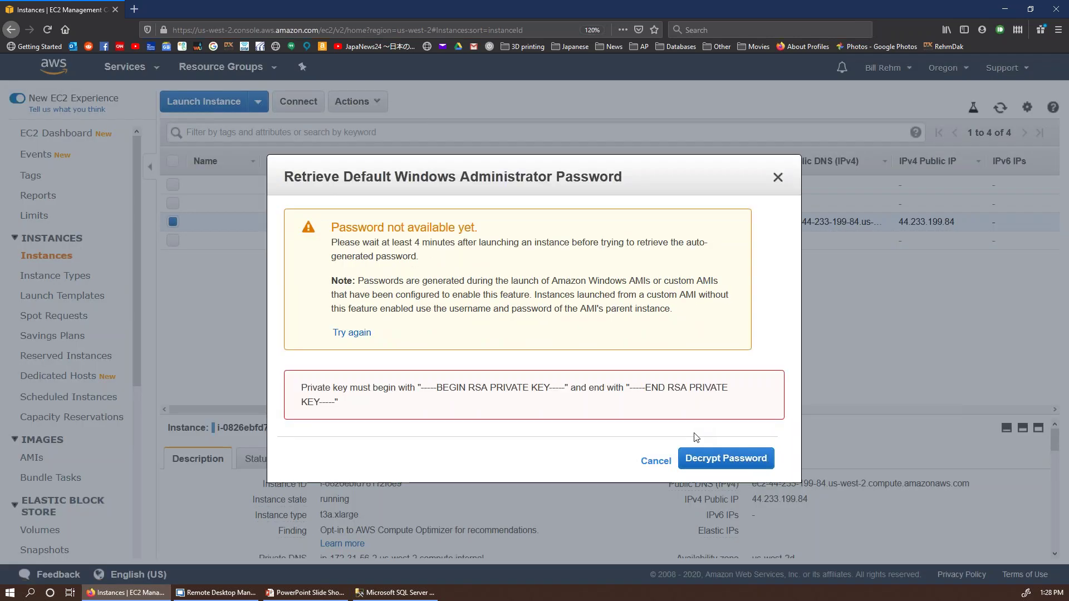
{"action": "left_click", "coordinate": [651, 462]}
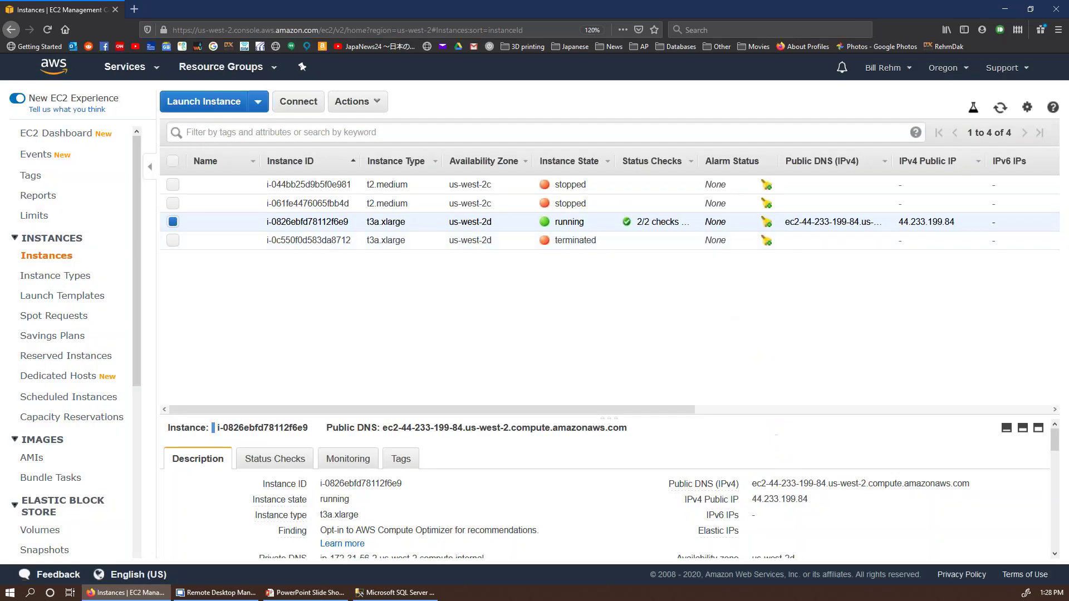
Step: Widen the Status Checks column to show 2/2 checks passed and refresh the instances list
{"action": "left_click", "coordinate": [352, 103]}
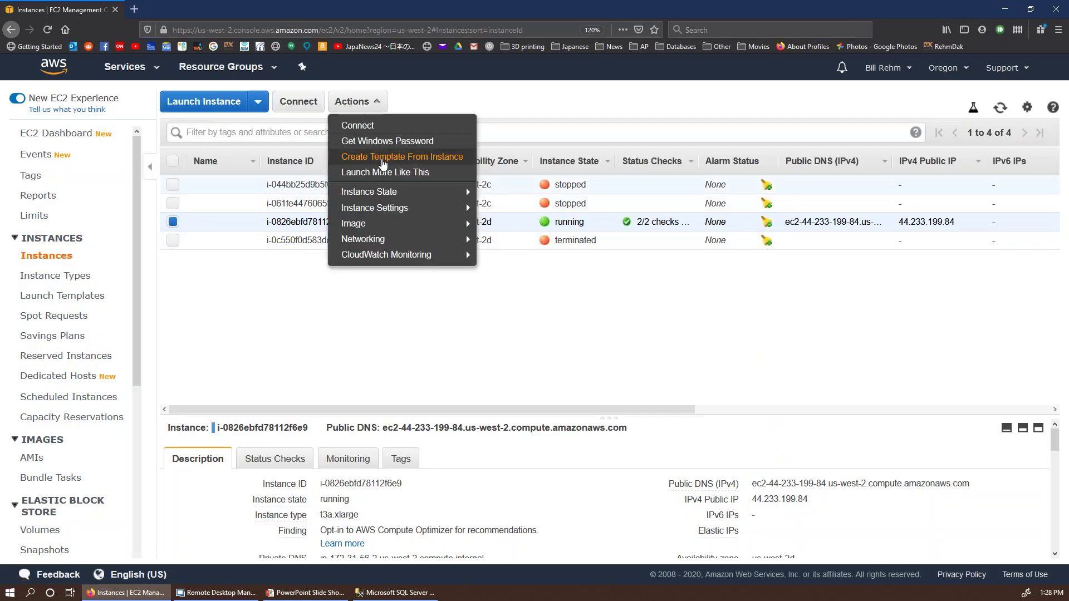
{"action": "left_click", "coordinate": [682, 212]}
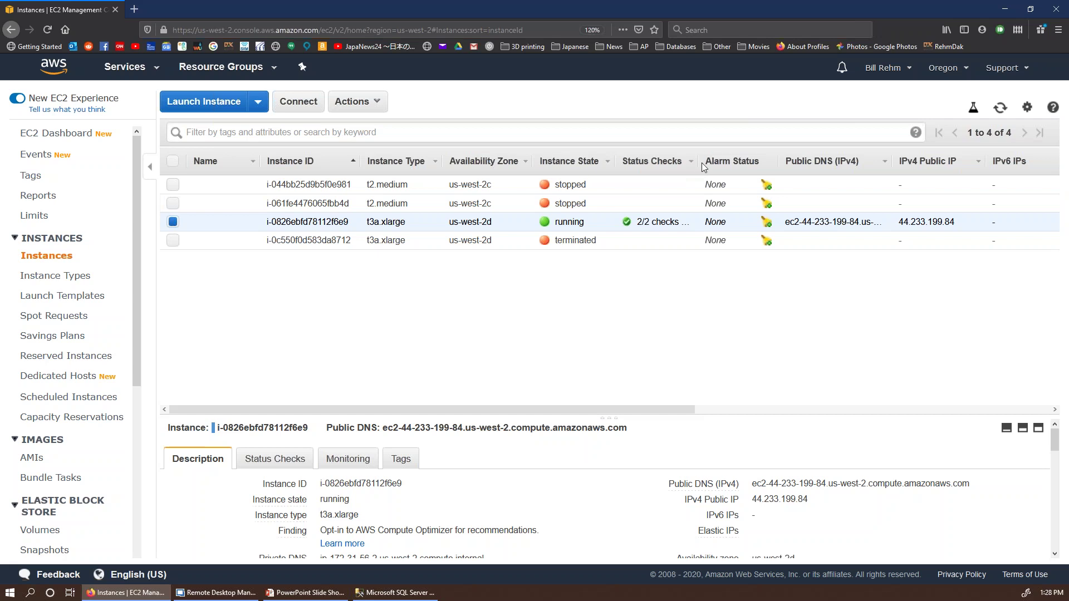
{"action": "left_click_drag", "start_coordinate": [700, 163], "coordinate": [725, 163]}
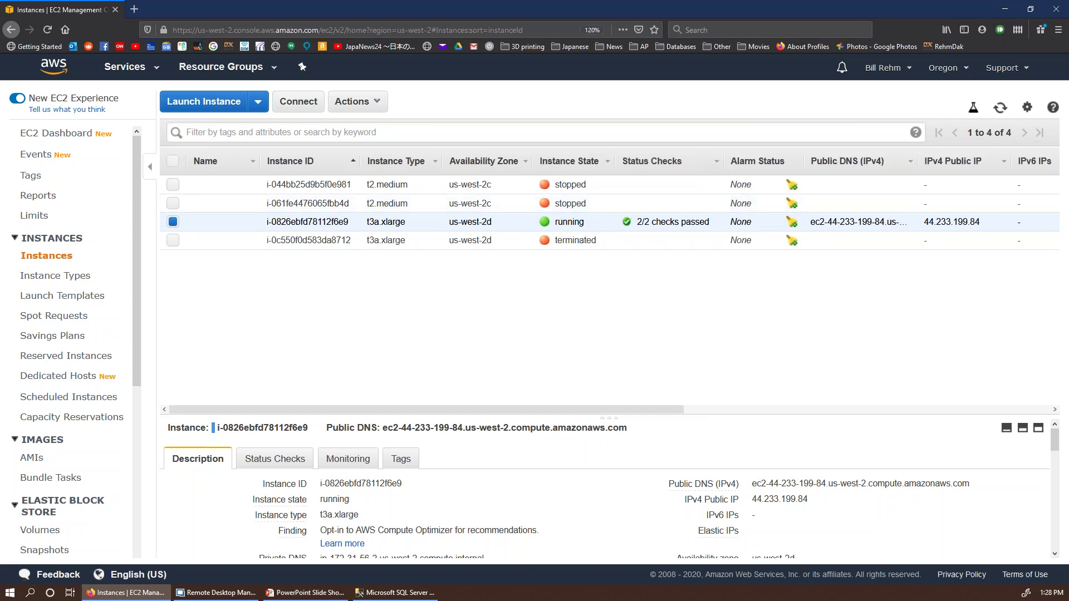
{"action": "left_click", "coordinate": [1001, 109]}
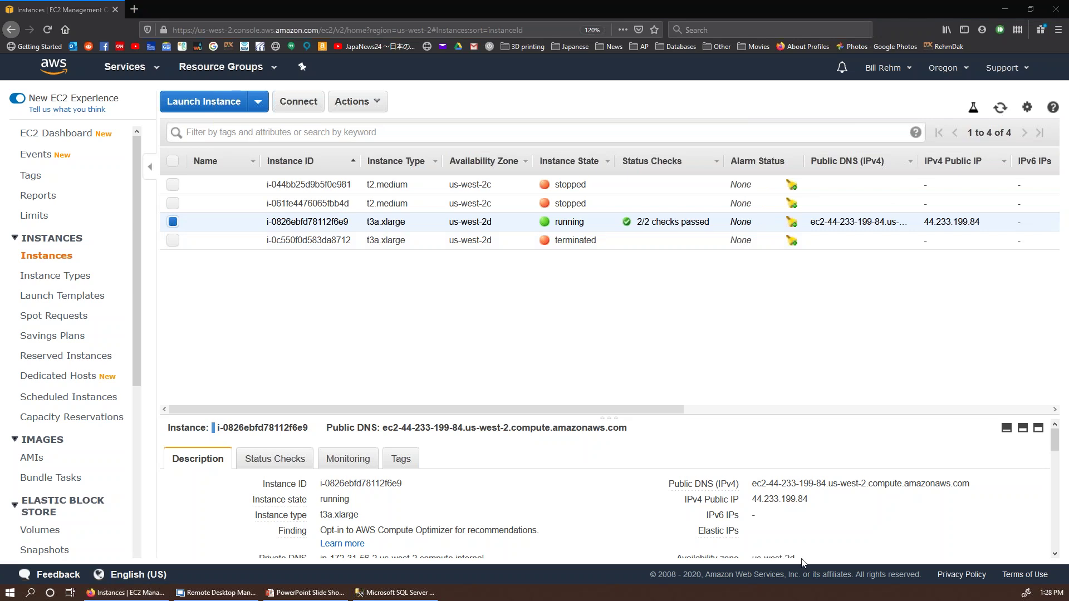
Step: Dismiss SSMS's Cannot connect error, cancel the RDS server connection, and minimize SSMS
{"action": "left_click", "coordinate": [395, 593]}
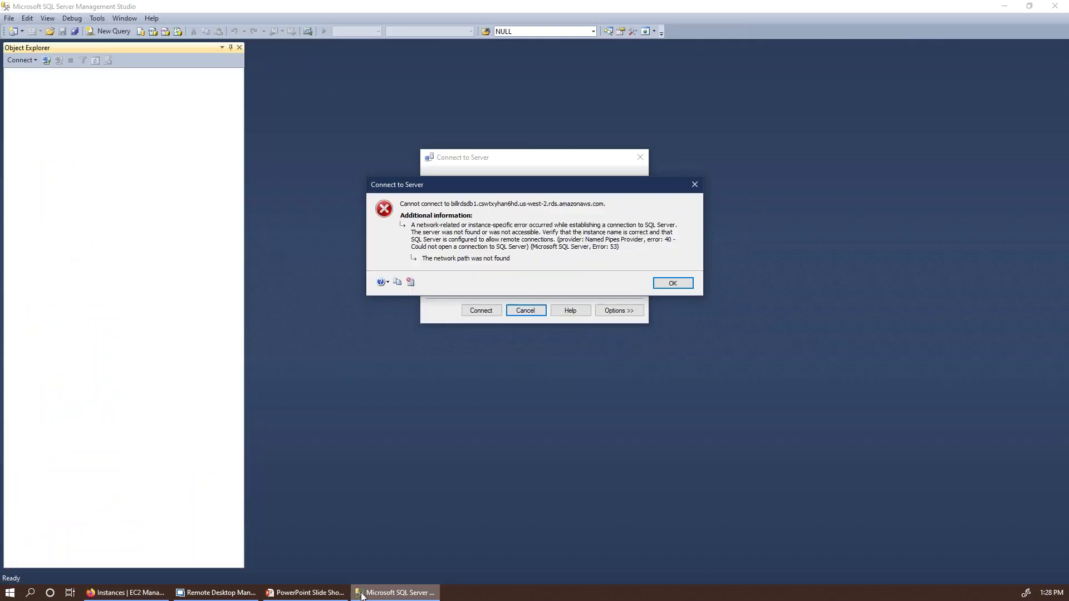
{"action": "left_click", "coordinate": [673, 283]}
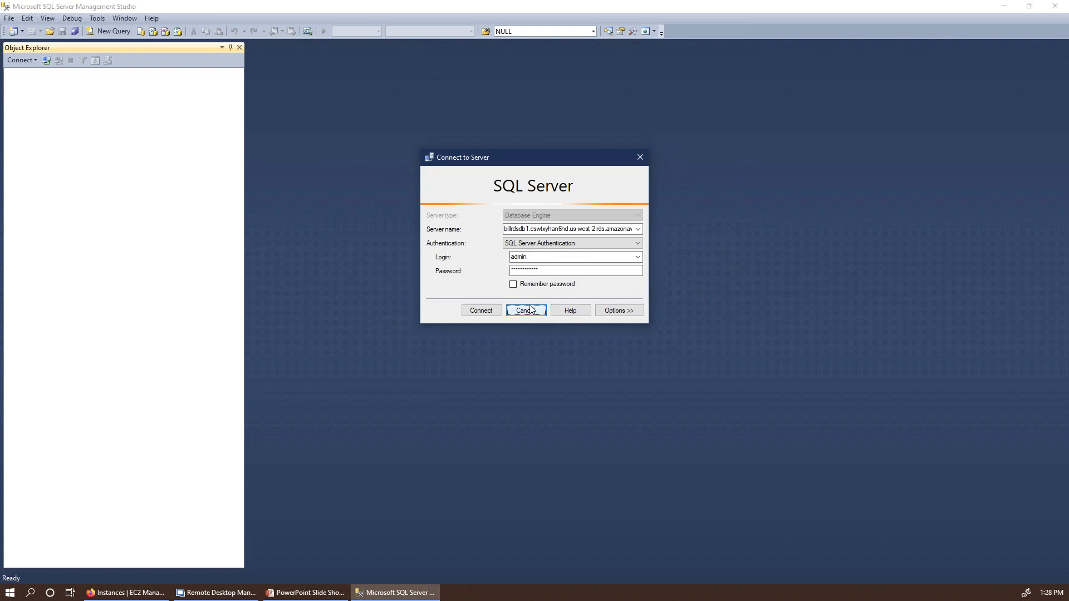
{"action": "left_click", "coordinate": [608, 244]}
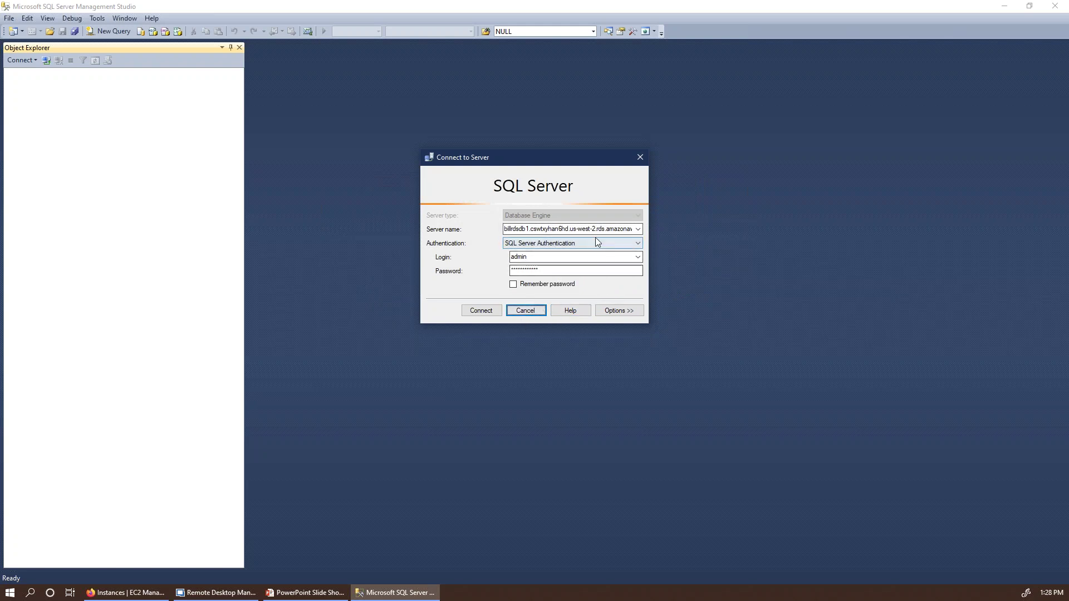
{"action": "left_click", "coordinate": [622, 229]}
{"action": "left_click", "coordinate": [624, 229]}
{"action": "left_click", "coordinate": [640, 231]}
{"action": "left_click", "coordinate": [639, 230]}
{"action": "left_click_drag", "start_coordinate": [630, 230], "coordinate": [505, 229]}
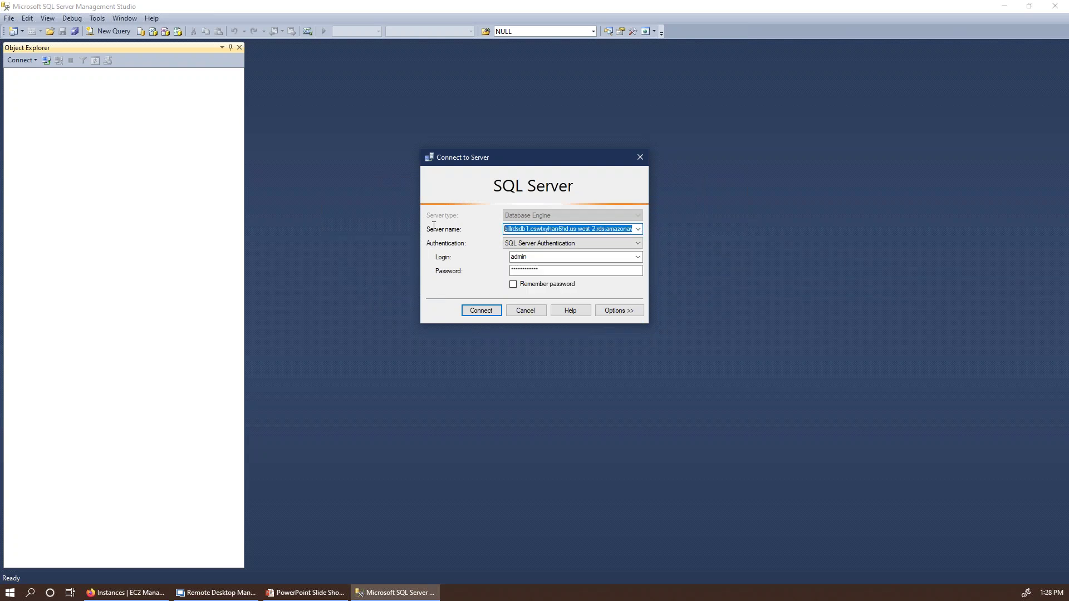
{"action": "left_click", "coordinate": [521, 313]}
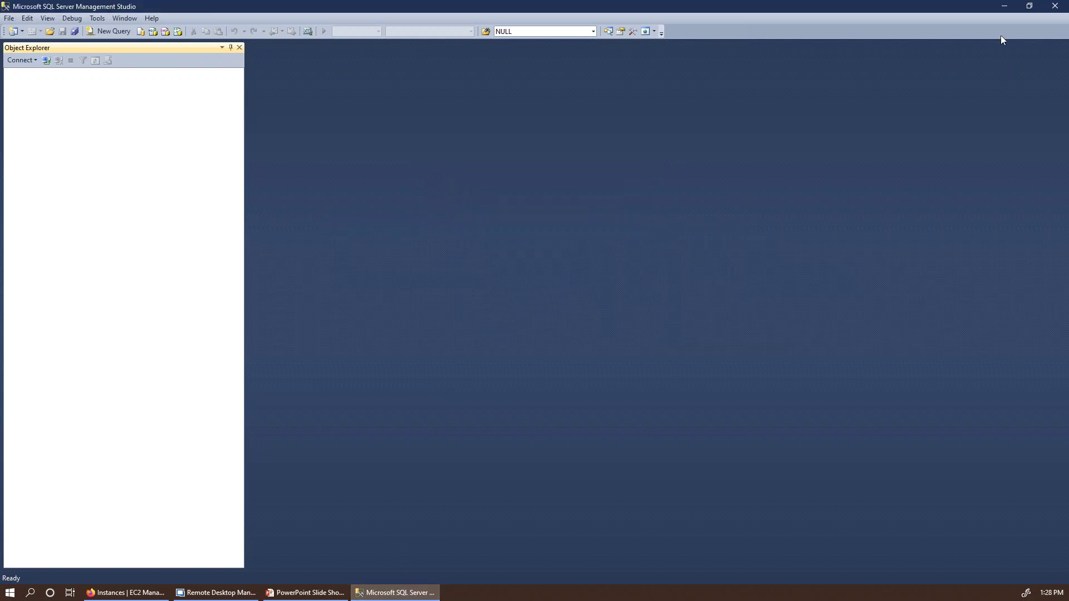
{"action": "left_click", "coordinate": [1004, 5]}
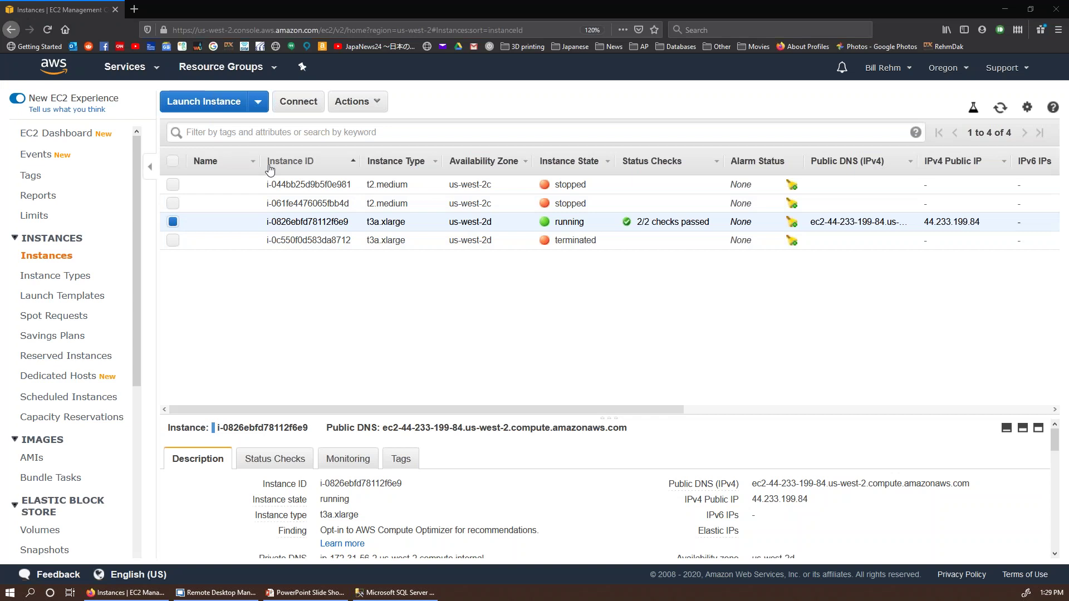
Step: Refresh the EC2 instances list repeatedly until the t3a.xlarge instance passes 2/2 status checks
{"action": "left_click", "coordinate": [1000, 109]}
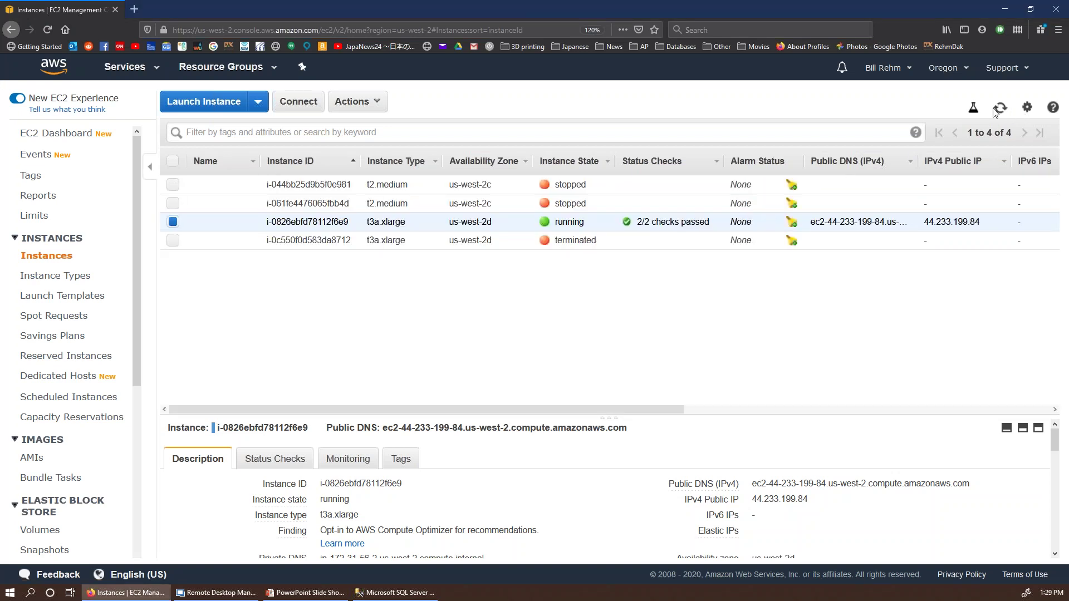
{"action": "left_click", "coordinate": [1001, 111]}
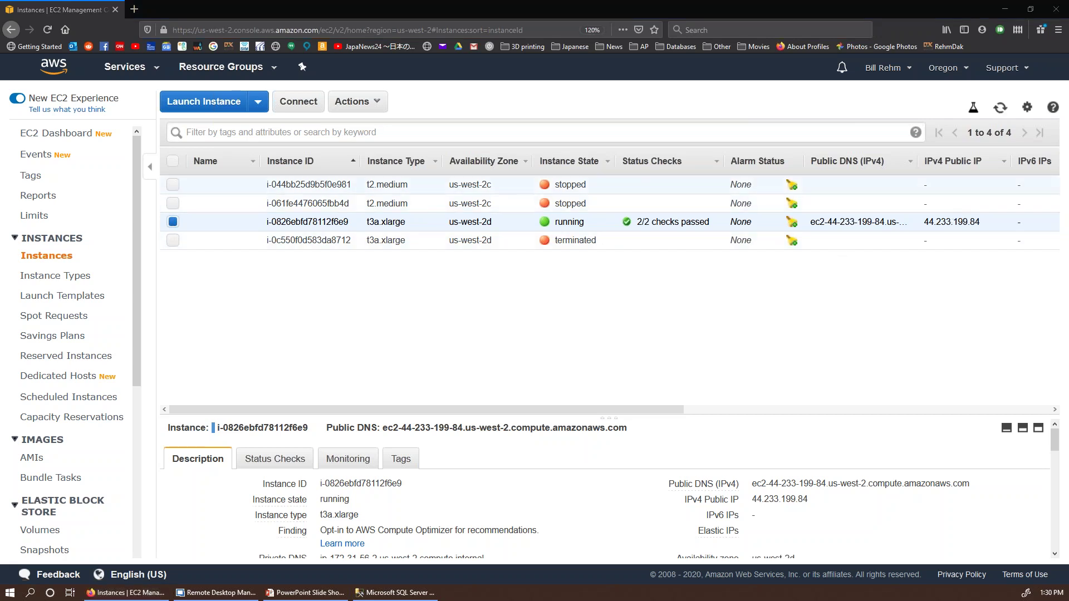
{"action": "left_click", "coordinate": [1001, 107]}
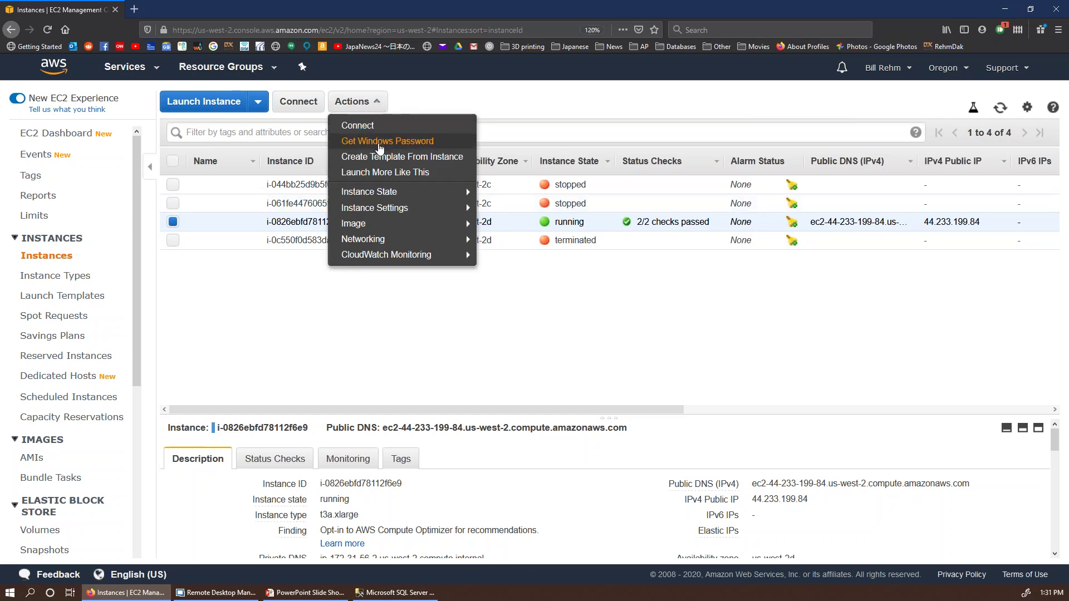
Step: Decrypt the instance's Windows Administrator password using its .pem key pair file
{"action": "left_click", "coordinate": [387, 141]}
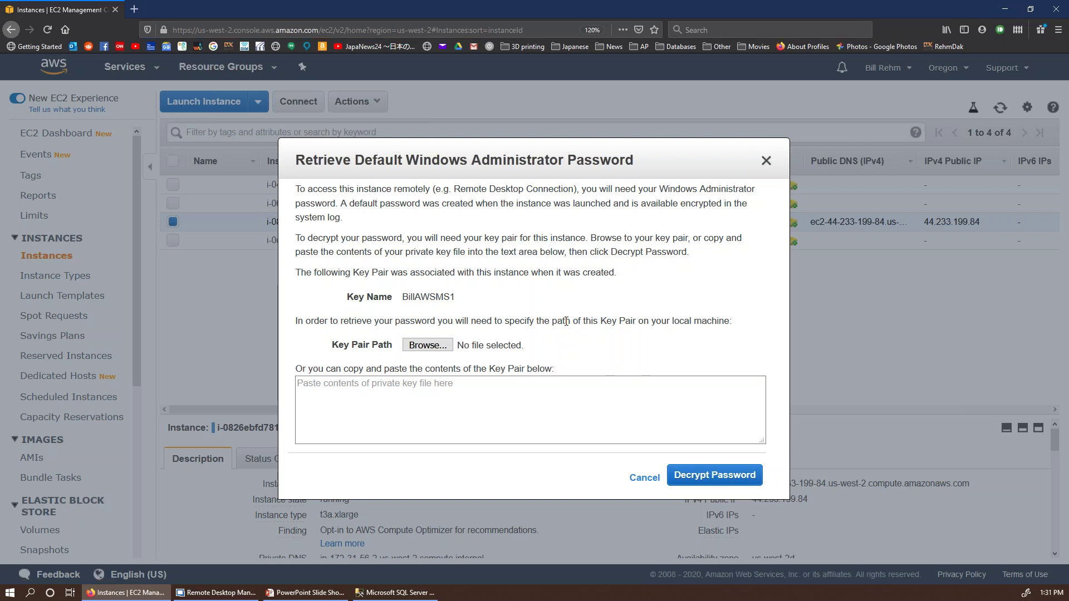
{"action": "left_click", "coordinate": [427, 346]}
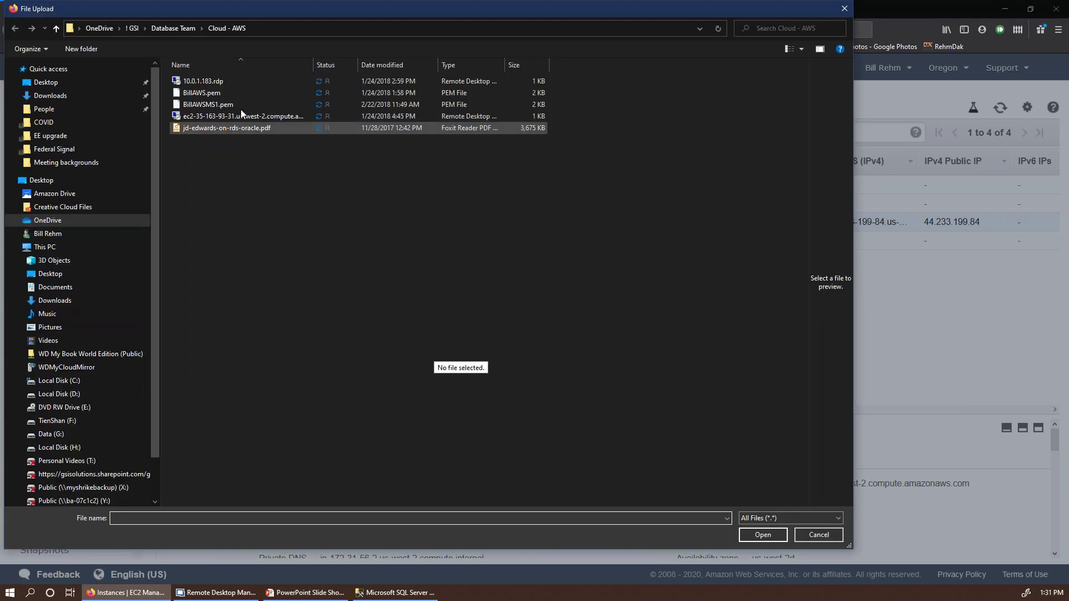
{"action": "left_click", "coordinate": [219, 104]}
{"action": "double_click", "coordinate": [219, 105]}
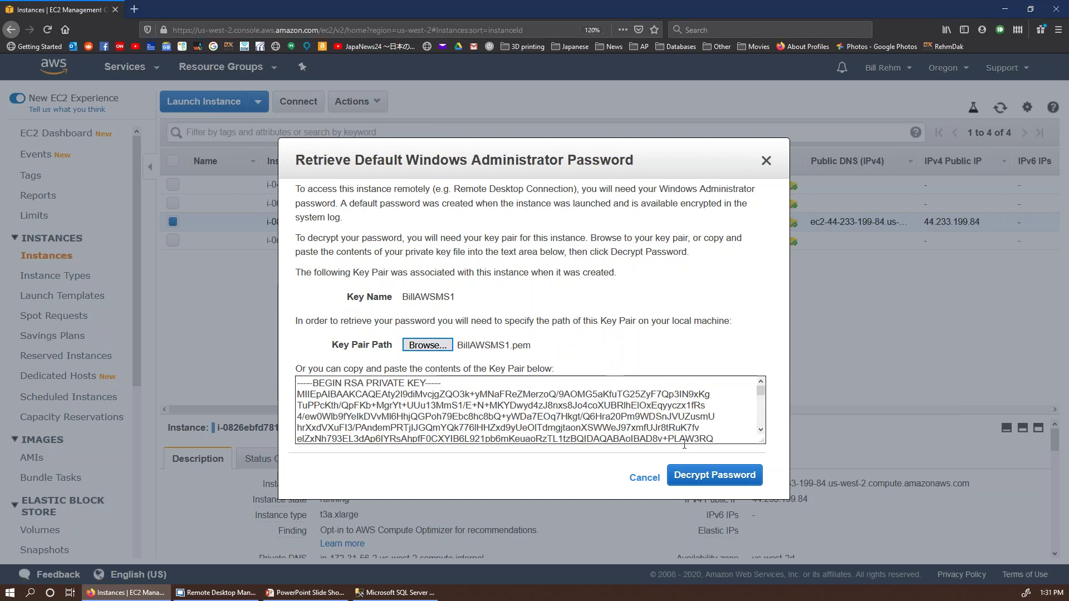
{"action": "left_click", "coordinate": [717, 478]}
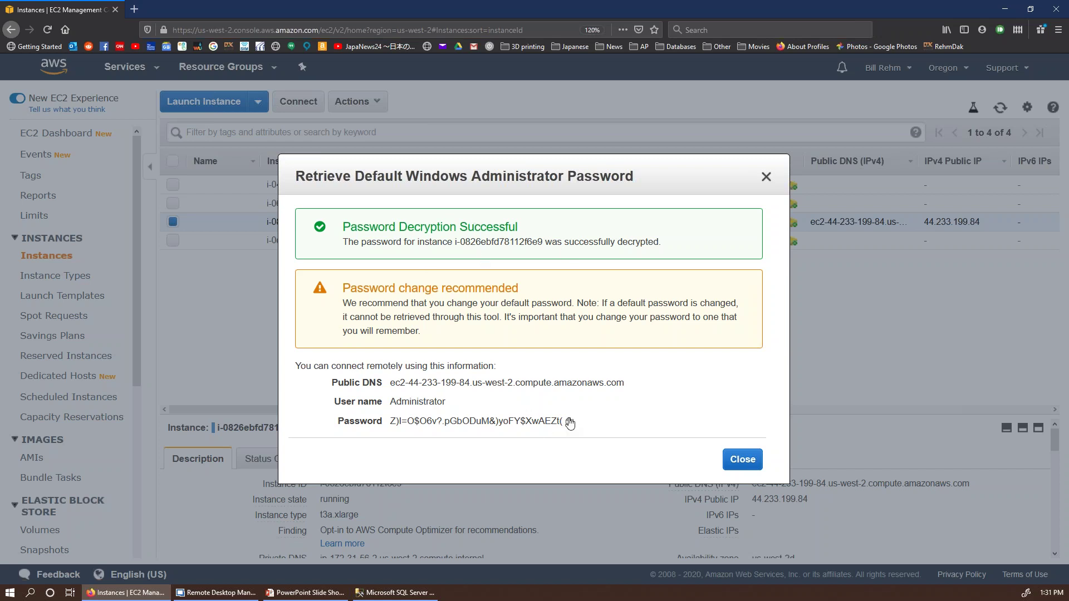
Step: Copy the decrypted password and the instance's public DNS name, then close the dialog
{"action": "left_click_drag", "start_coordinate": [394, 422], "coordinate": [569, 422]}
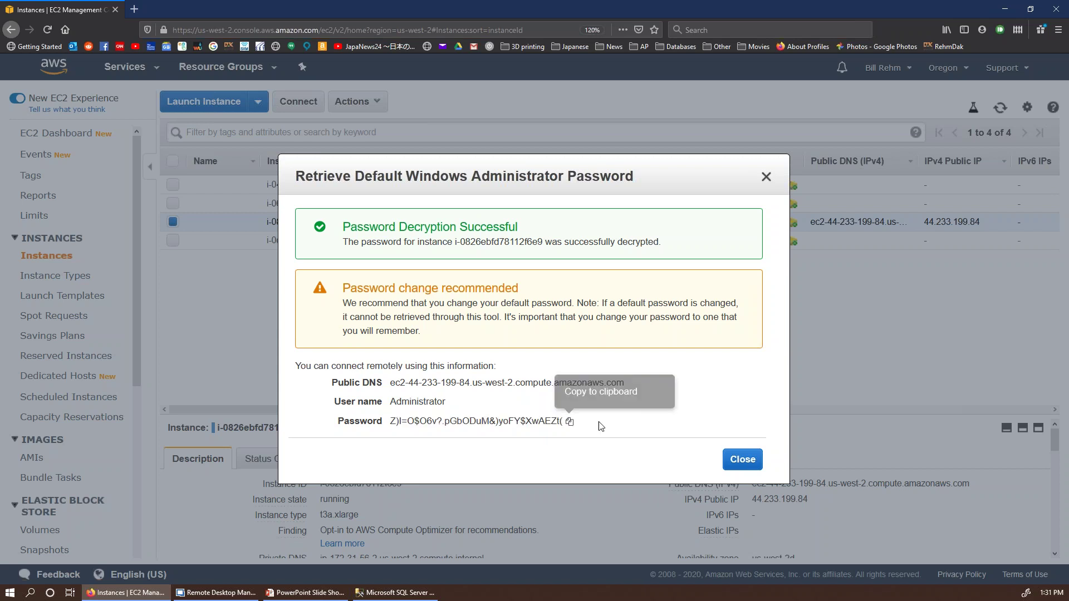
{"action": "left_click", "coordinate": [569, 422]}
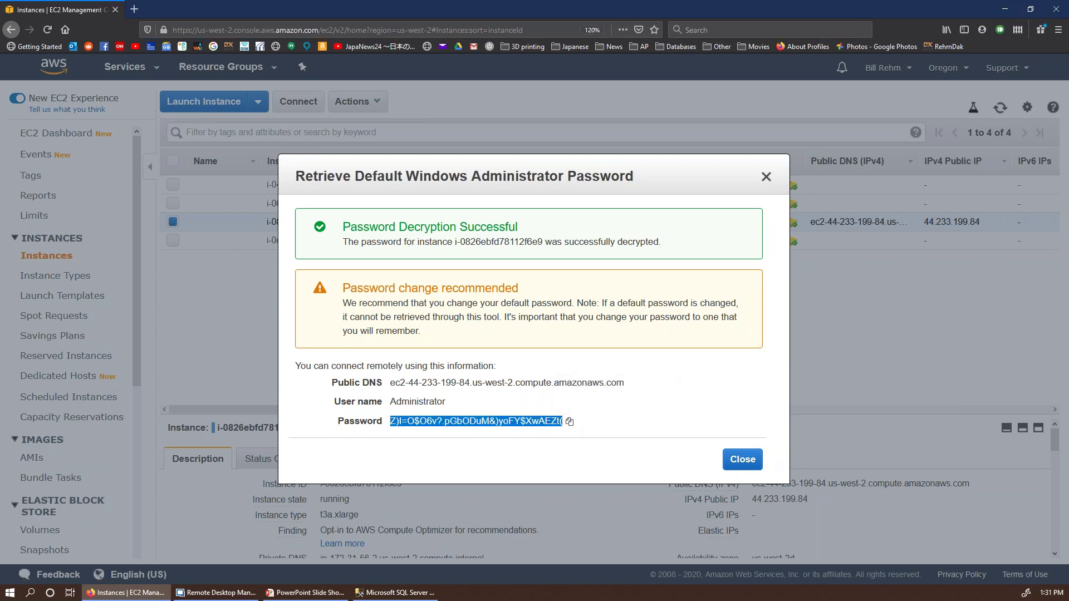
{"action": "key", "text": "alt+Tab"}
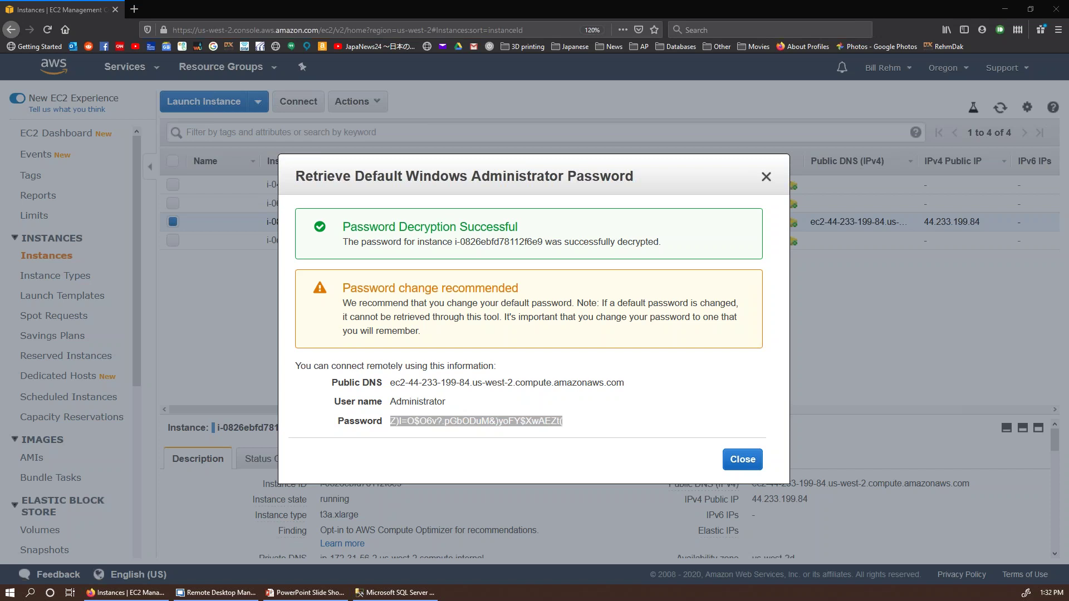
{"action": "left_click_drag", "start_coordinate": [628, 384], "coordinate": [392, 383]}
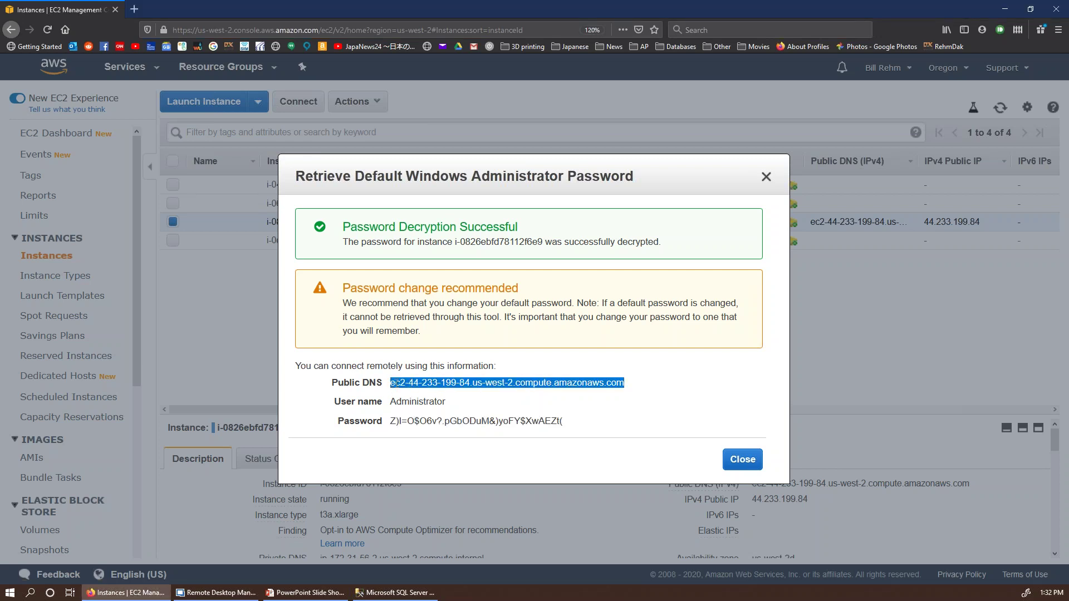
{"action": "key", "text": "alt+Tab"}
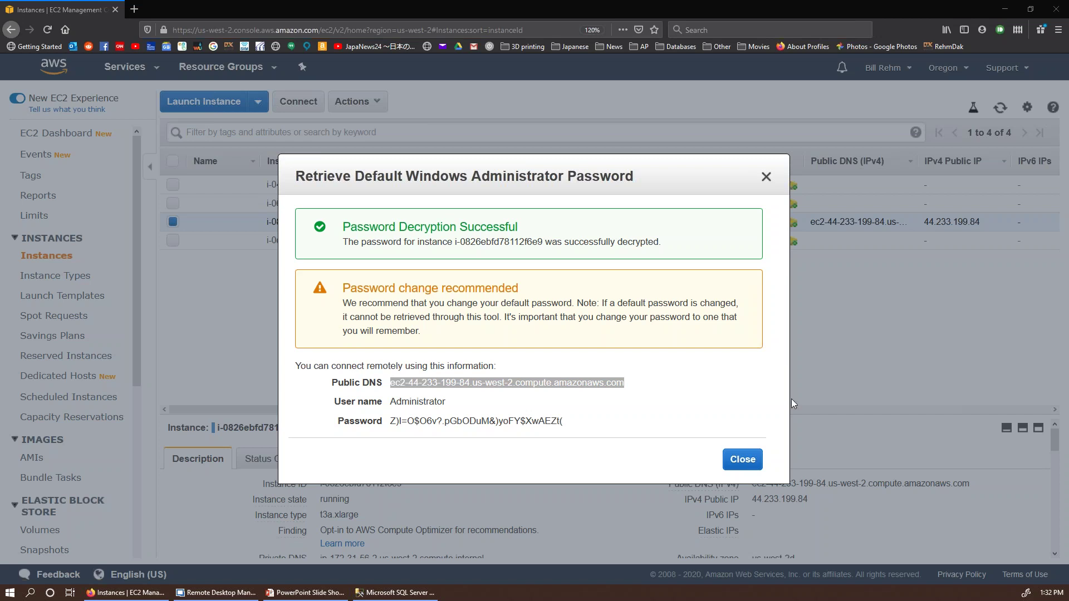
{"action": "left_click", "coordinate": [742, 459]}
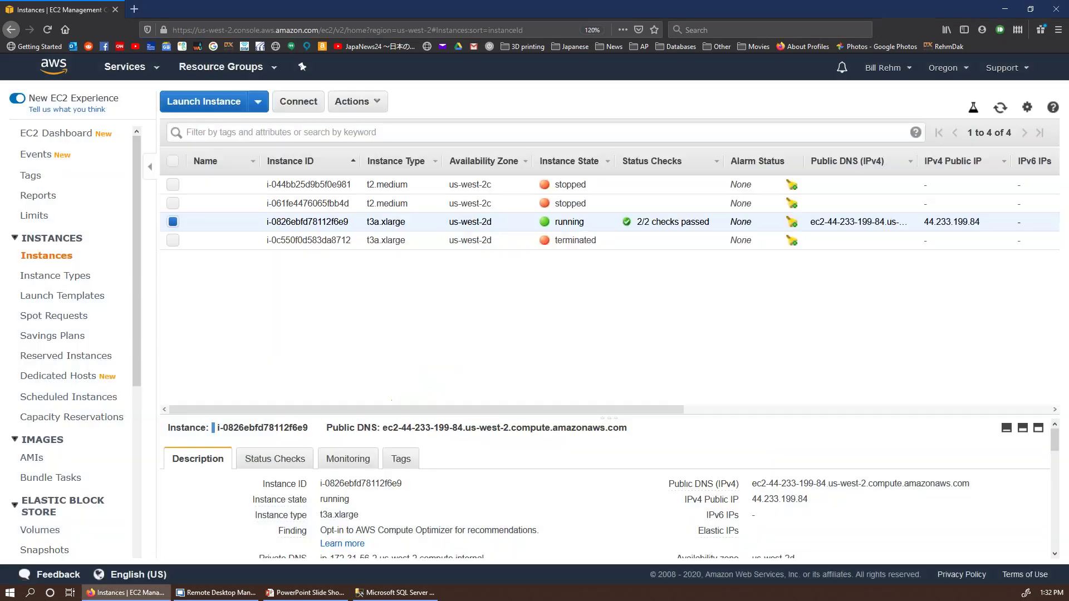
{"action": "left_click", "coordinate": [199, 595]}
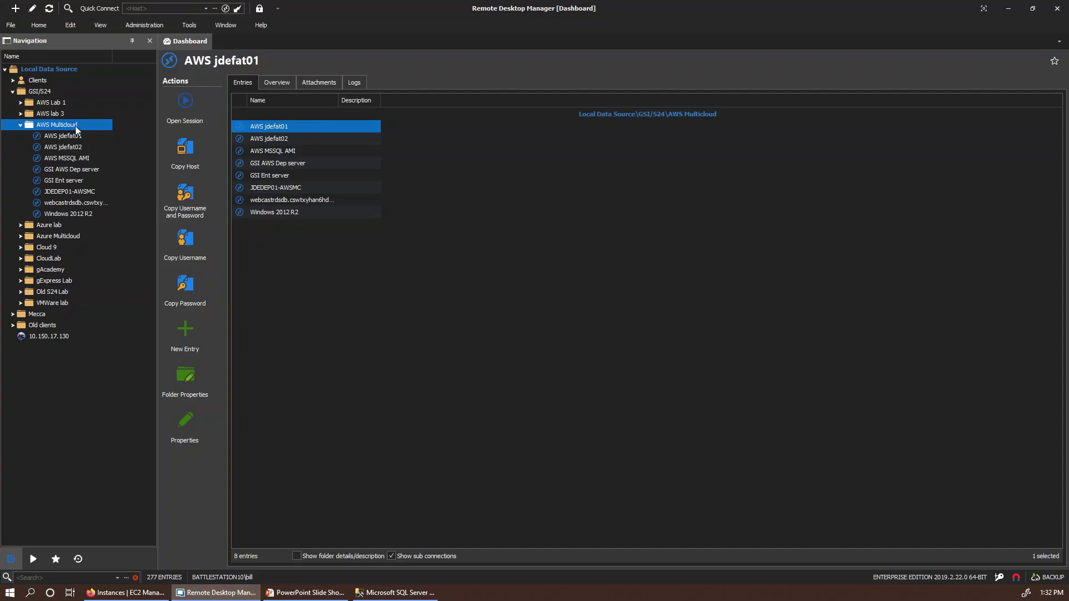
{"action": "right_click", "coordinate": [76, 127]}
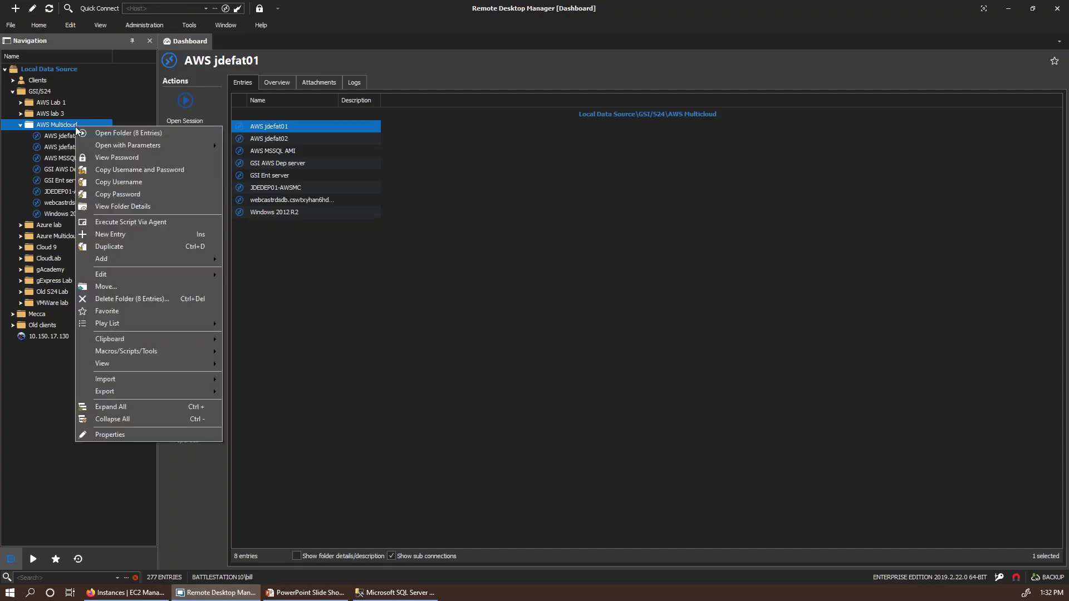
{"action": "left_click", "coordinate": [110, 234]}
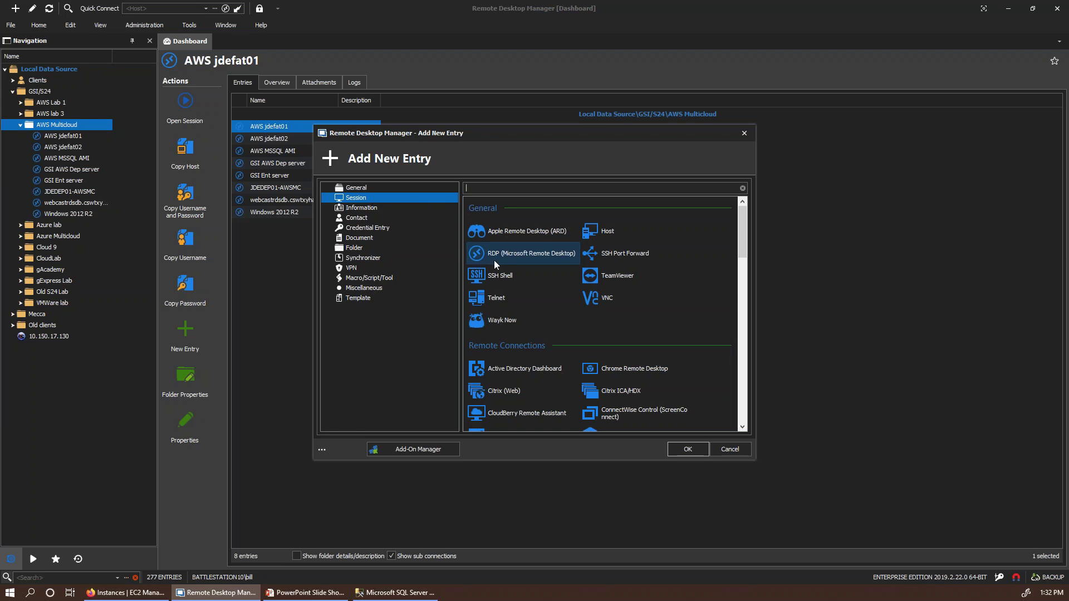
{"action": "left_click", "coordinate": [680, 450]}
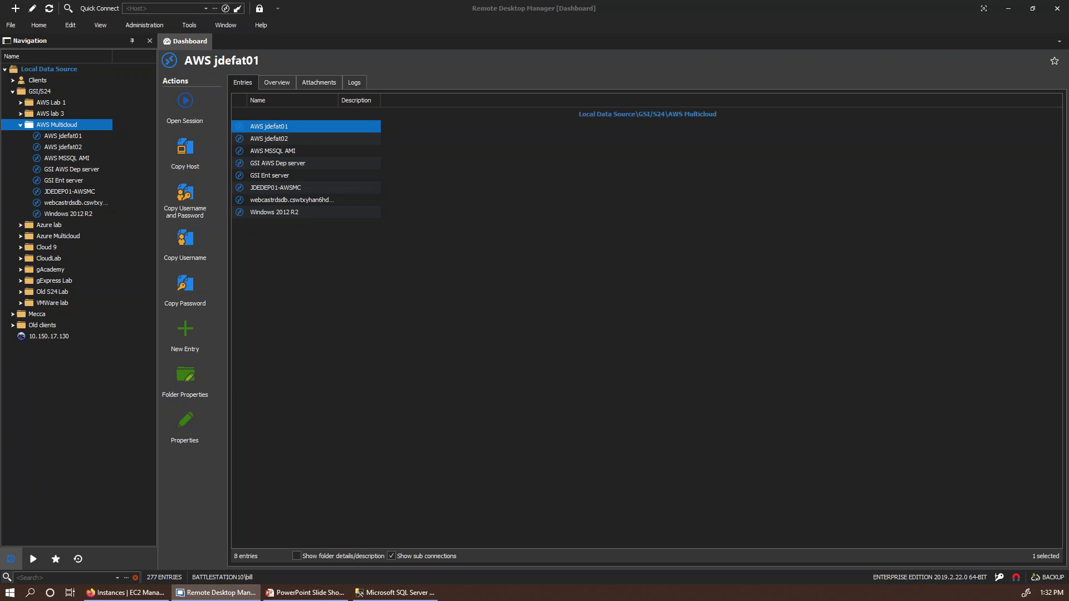
{"action": "key", "text": "Return"}
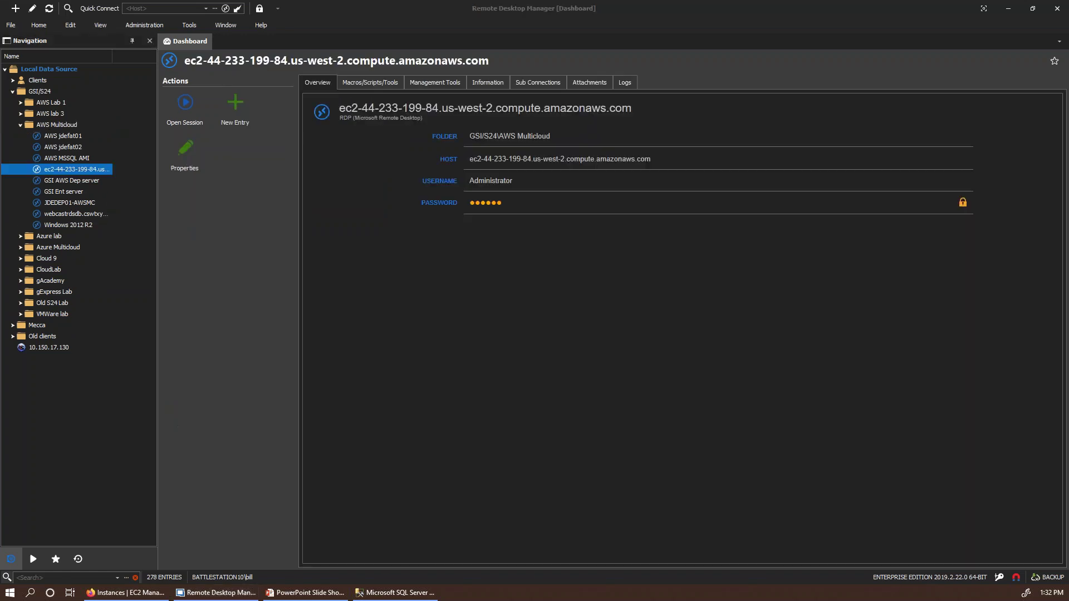
{"action": "left_click", "coordinate": [183, 105]}
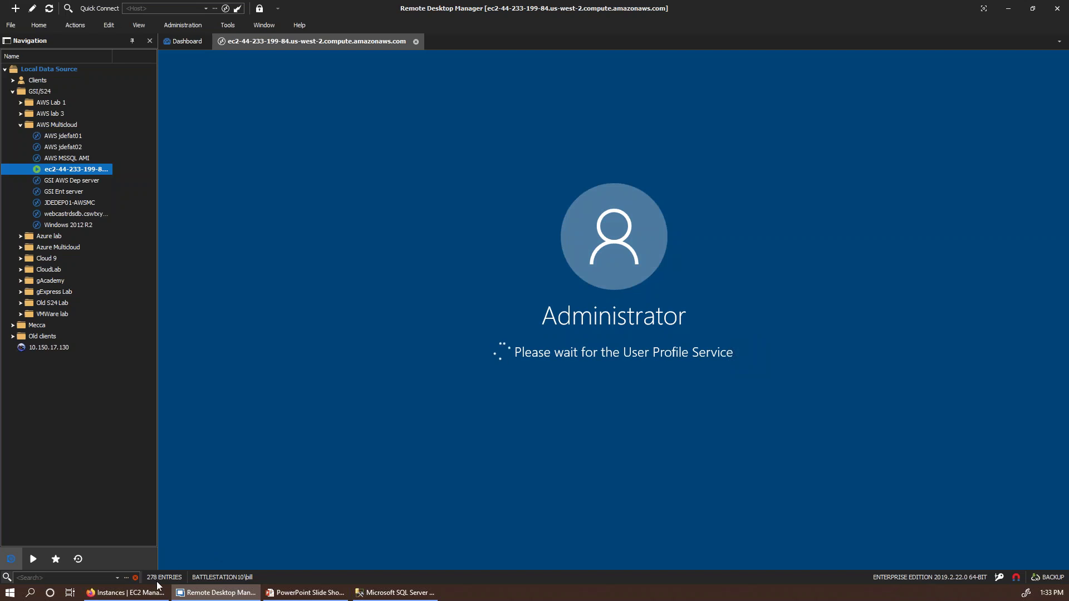
{"action": "left_click", "coordinate": [158, 590]}
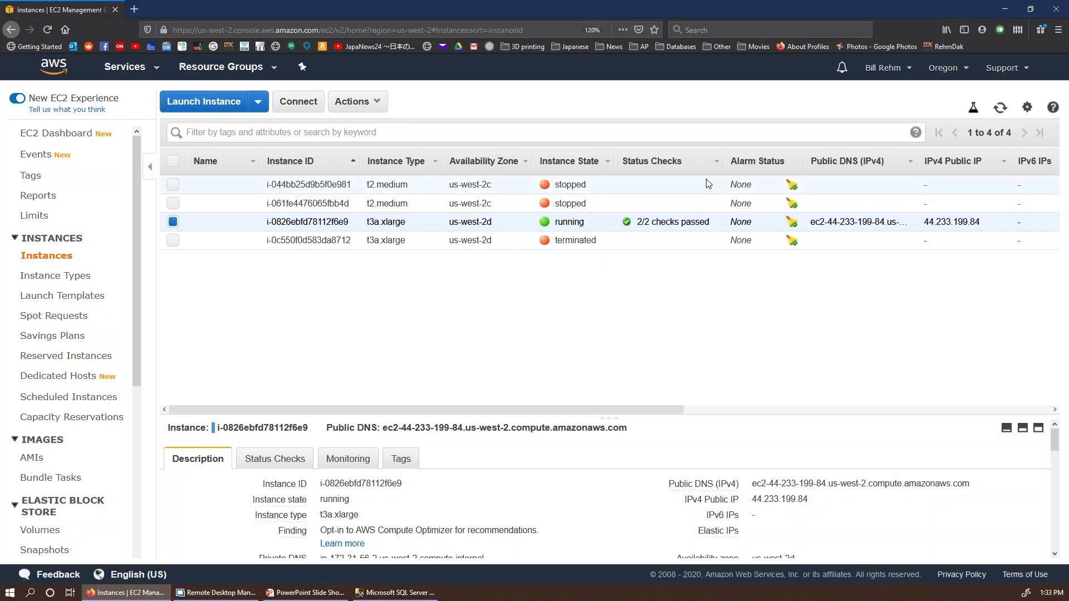
Step: Refresh the EC2 instances list to drop the terminated instance, then return to Remote Desktop Manager
{"action": "left_click", "coordinate": [1001, 110]}
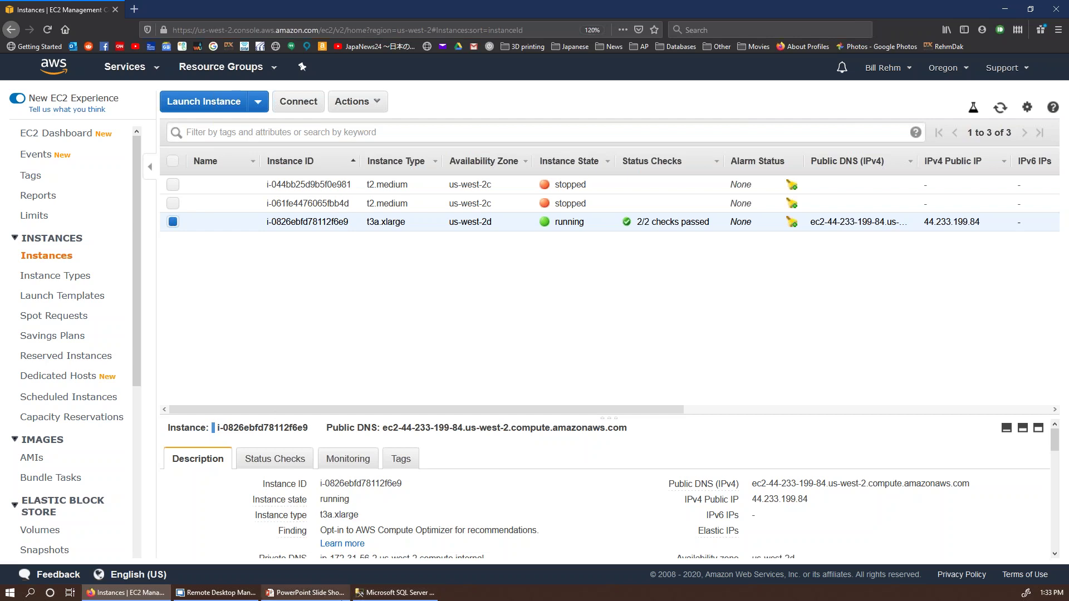
{"action": "left_click", "coordinate": [200, 593]}
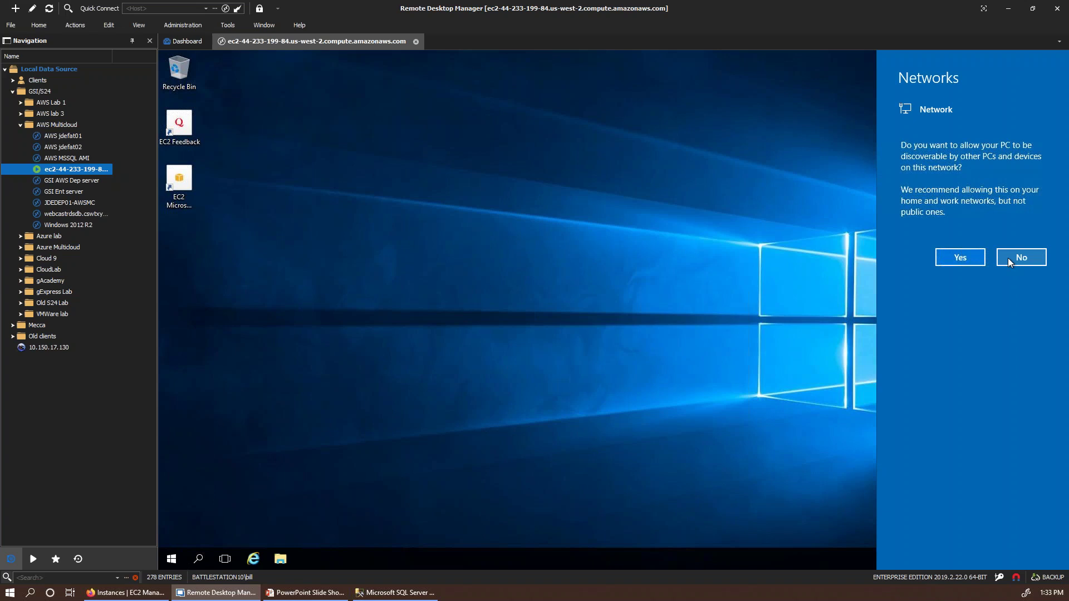
Step: Accept network discovery on the remote server and launch SSMS from the Microsoft SQL Server 2016 programs
{"action": "left_click", "coordinate": [966, 255]}
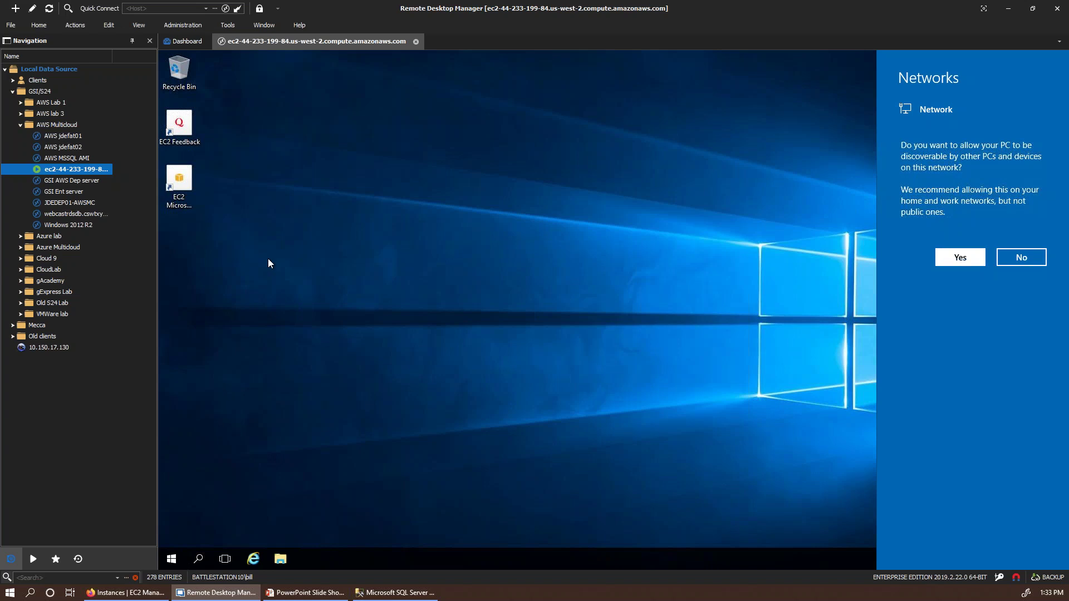
{"action": "left_click", "coordinate": [172, 561]}
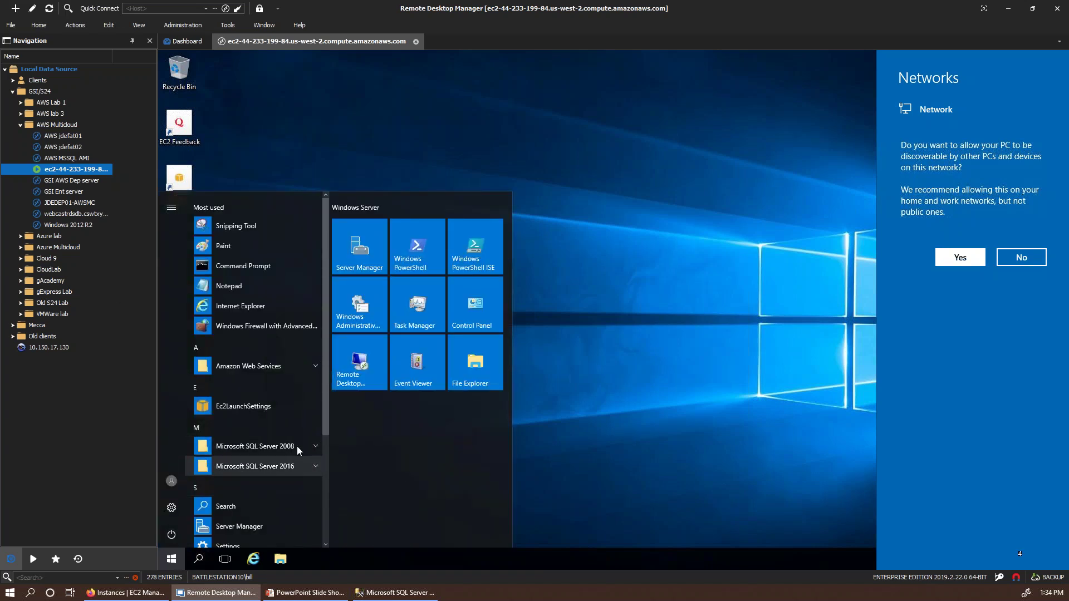
{"action": "left_click", "coordinate": [316, 463]}
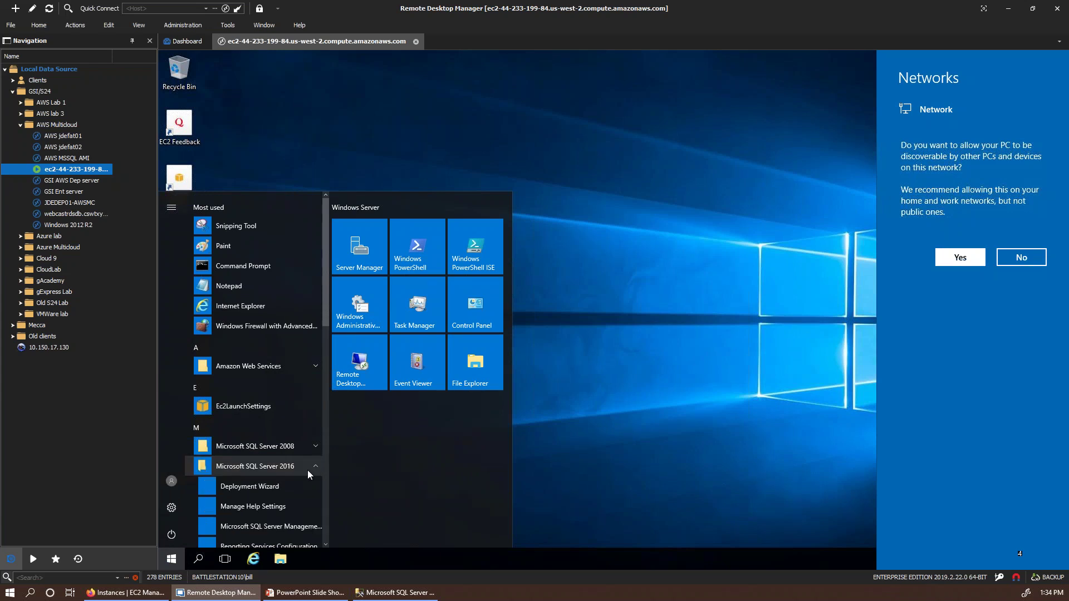
{"action": "scroll", "coordinate": [289, 474], "scroll_direction": "down", "scroll_amount": 8}
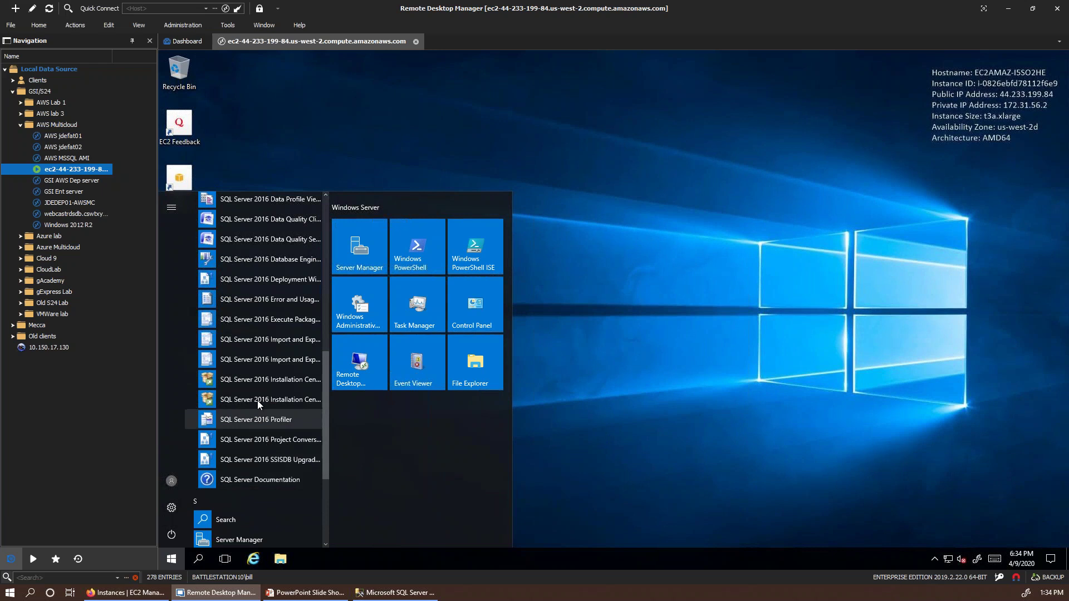
{"action": "scroll", "coordinate": [252, 370], "scroll_direction": "up", "scroll_amount": 1}
{"action": "scroll", "coordinate": [252, 371], "scroll_direction": "up", "scroll_amount": 3}
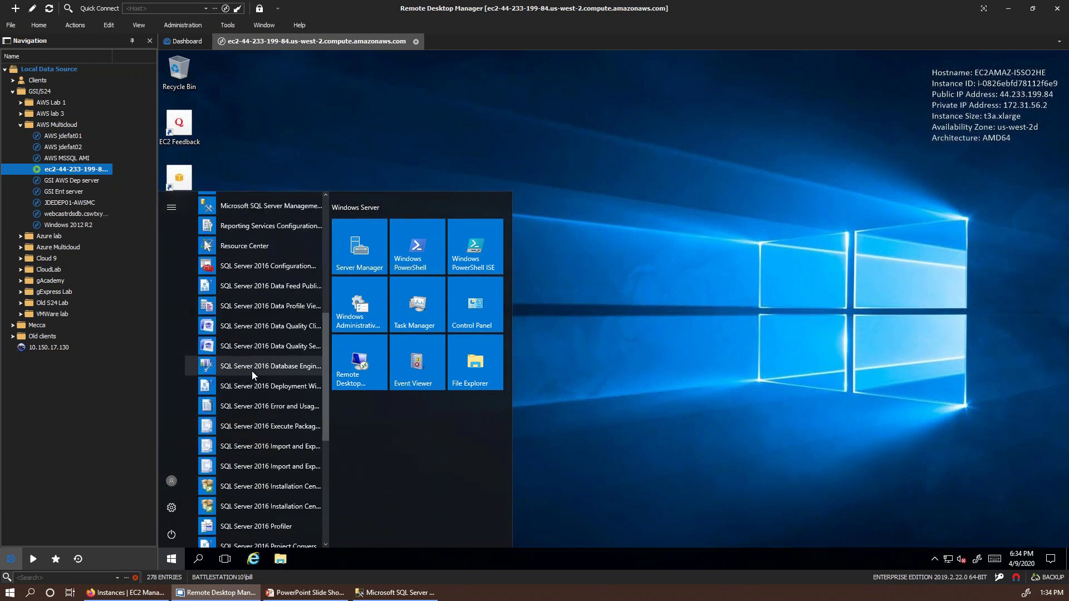
{"action": "left_click", "coordinate": [292, 211]}
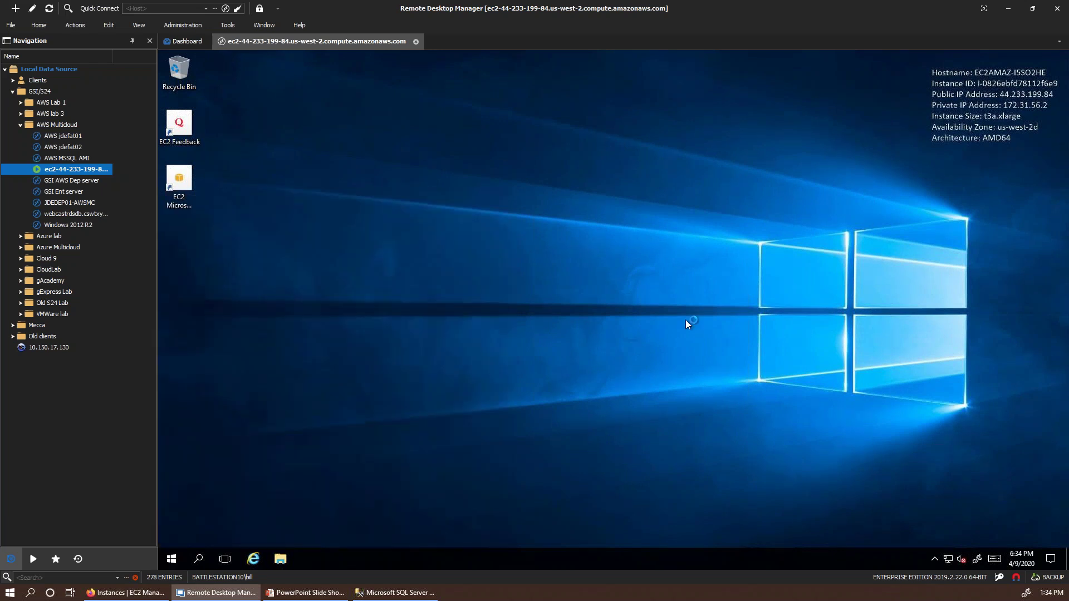
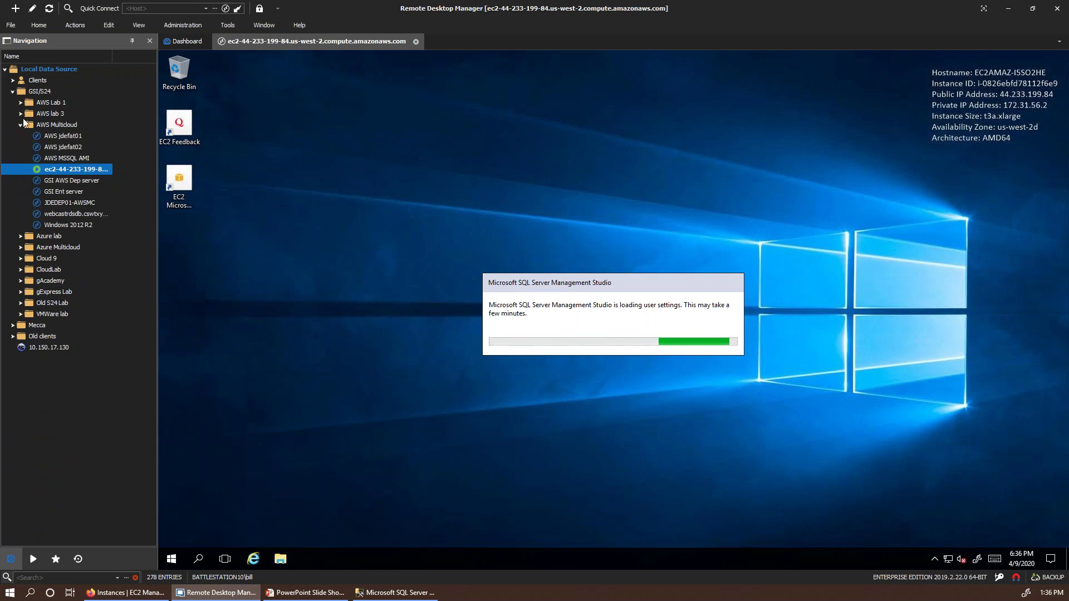
Step: Begin adding a new entry to the AWS Multicloud folder and scroll through its options
{"action": "right_click", "coordinate": [56, 125]}
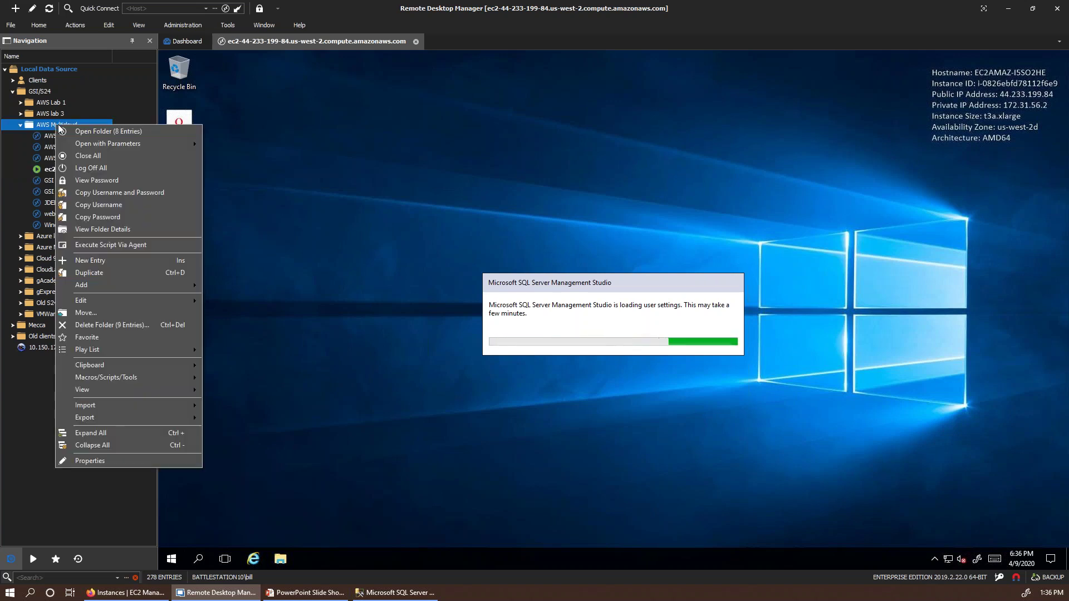
{"action": "left_click", "coordinate": [90, 261]}
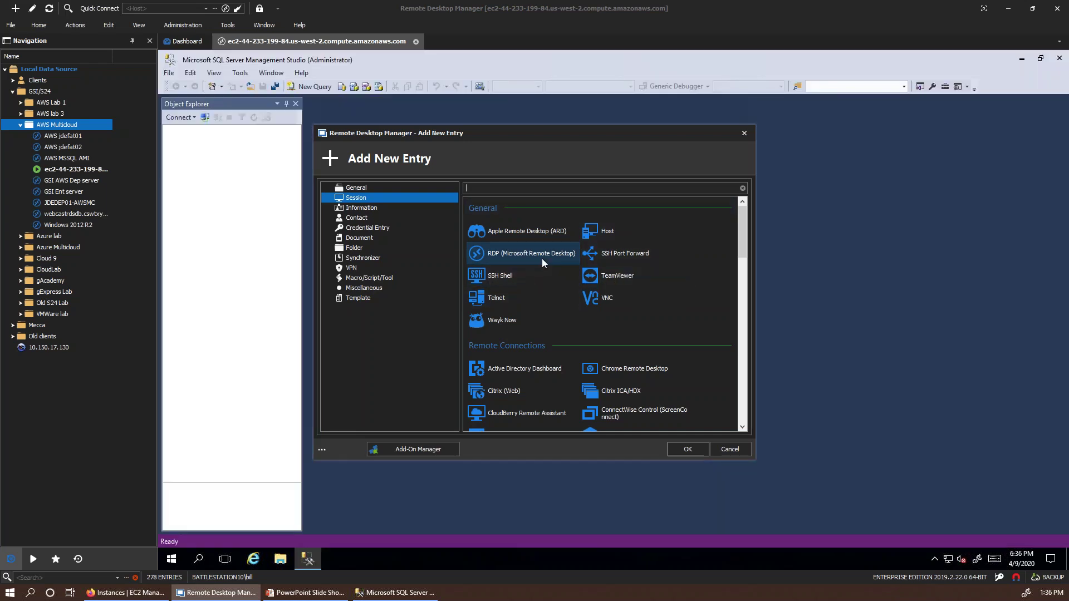
{"action": "scroll", "coordinate": [557, 326], "scroll_direction": "down", "scroll_amount": 1}
{"action": "scroll", "coordinate": [558, 327], "scroll_direction": "down", "scroll_amount": 2}
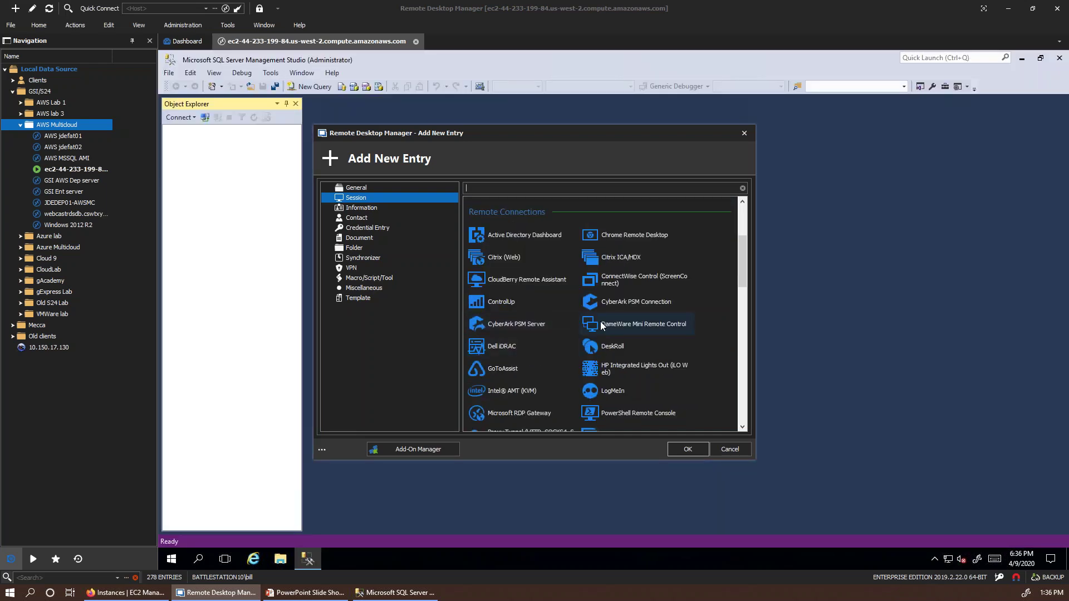
{"action": "scroll", "coordinate": [604, 327], "scroll_direction": "down", "scroll_amount": 2}
{"action": "scroll", "coordinate": [602, 324], "scroll_direction": "down", "scroll_amount": 2}
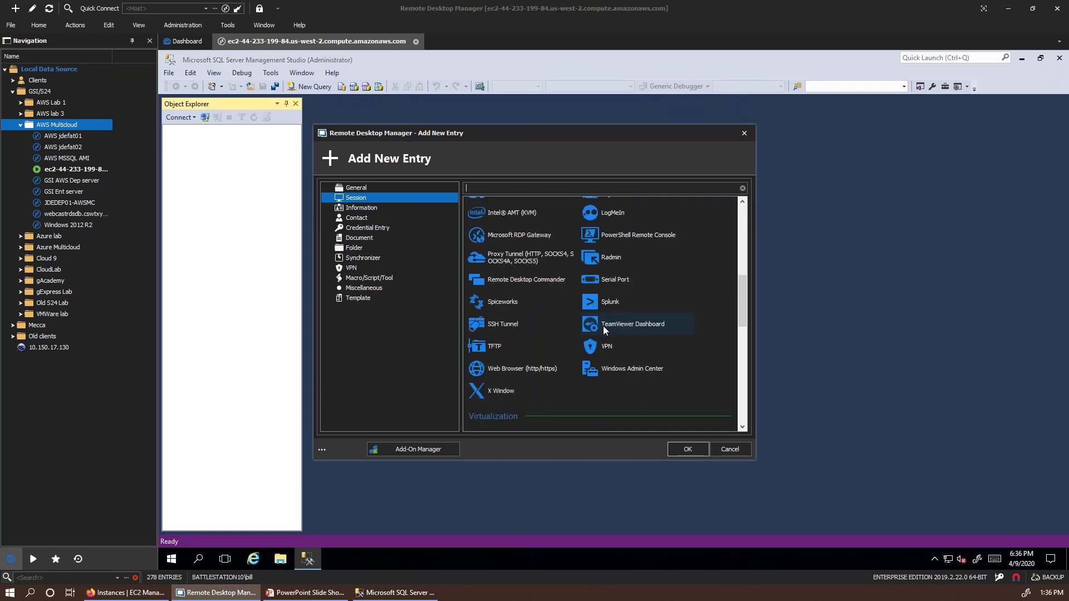
{"action": "scroll", "coordinate": [604, 328], "scroll_direction": "down", "scroll_amount": 3}
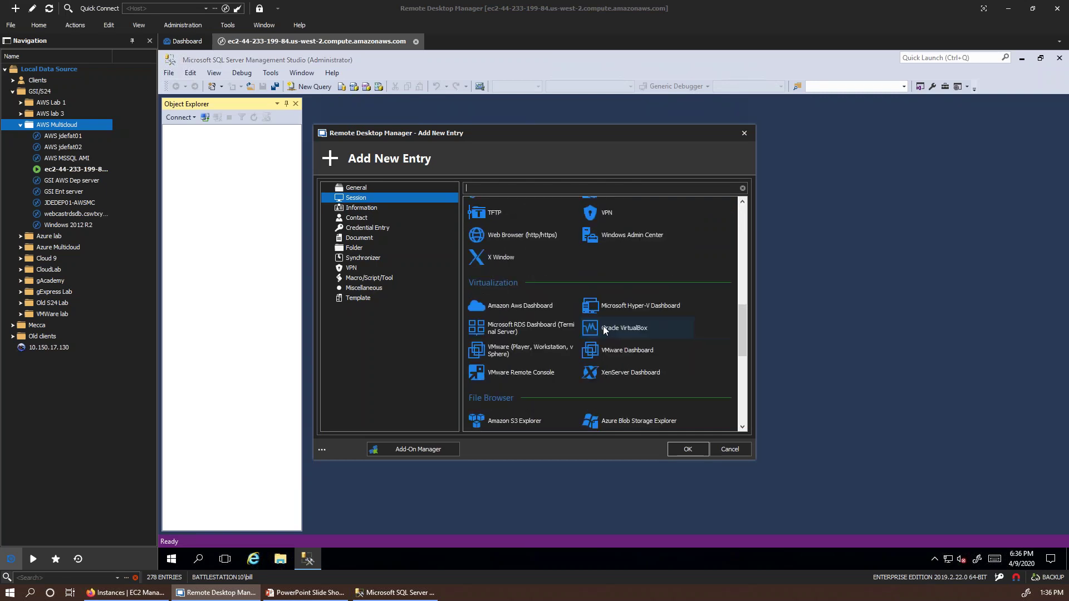
{"action": "scroll", "coordinate": [605, 330], "scroll_direction": "down", "scroll_amount": 5}
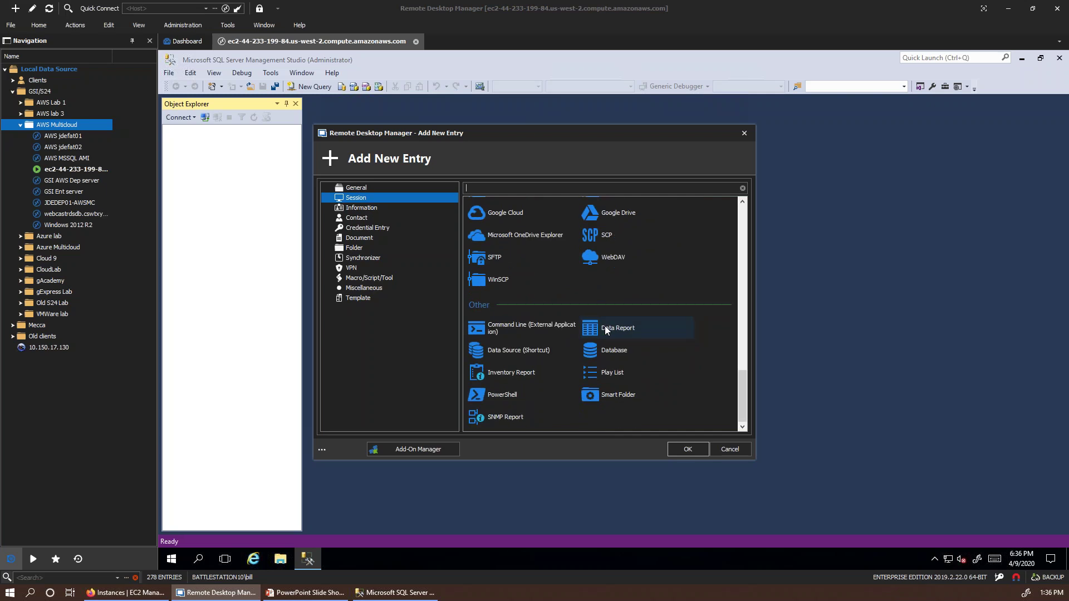
Step: Discard the new entry, connect to EC2AMAZ-I5SO2HE with Windows Authentication, and expand Databases
{"action": "left_click", "coordinate": [727, 454]}
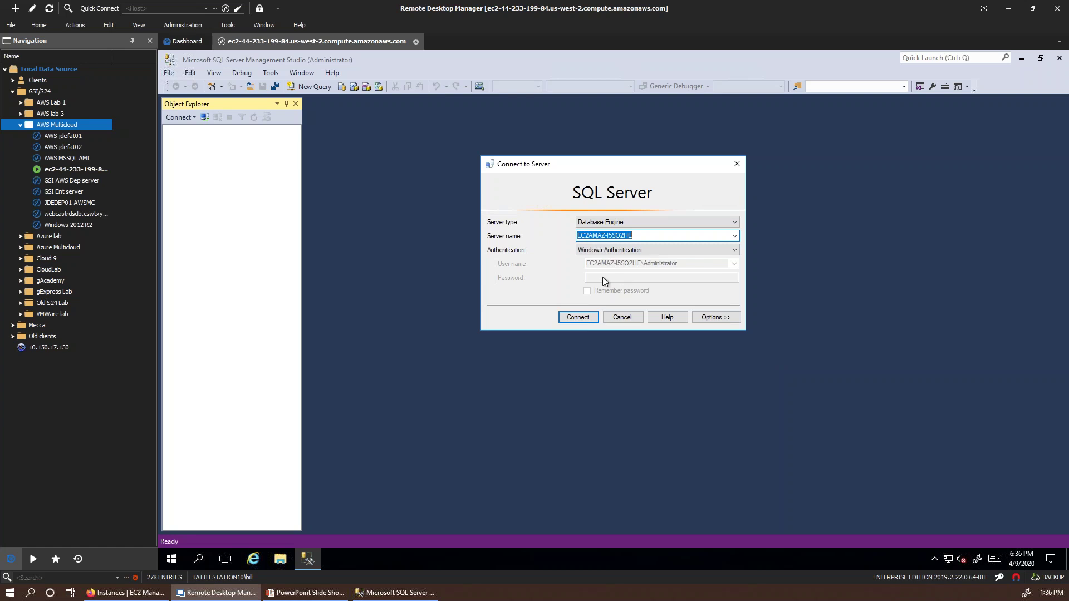
{"action": "left_click", "coordinate": [569, 313]}
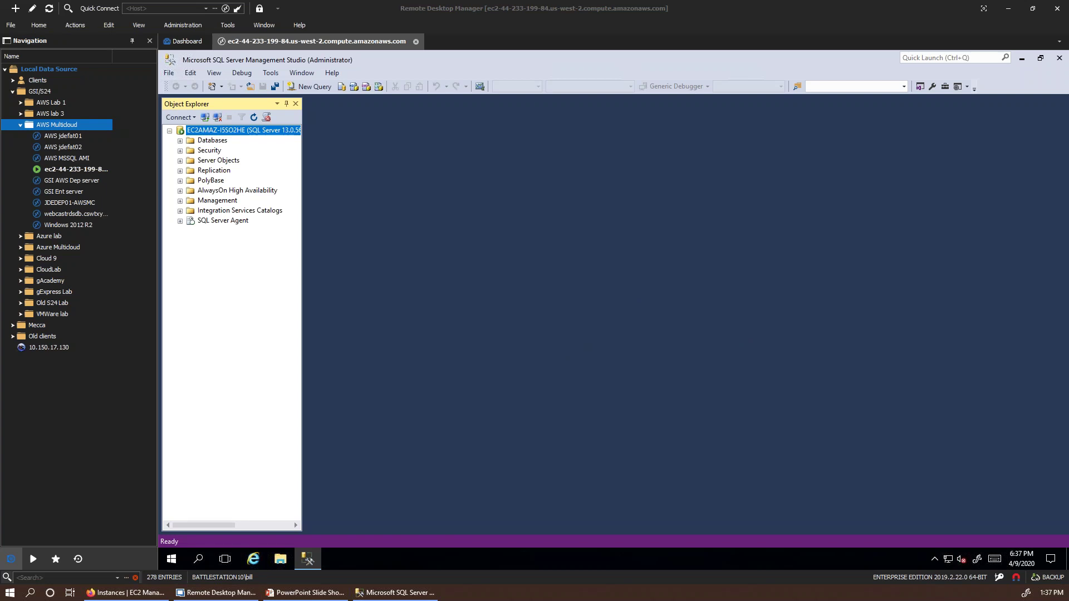
{"action": "left_click", "coordinate": [180, 141]}
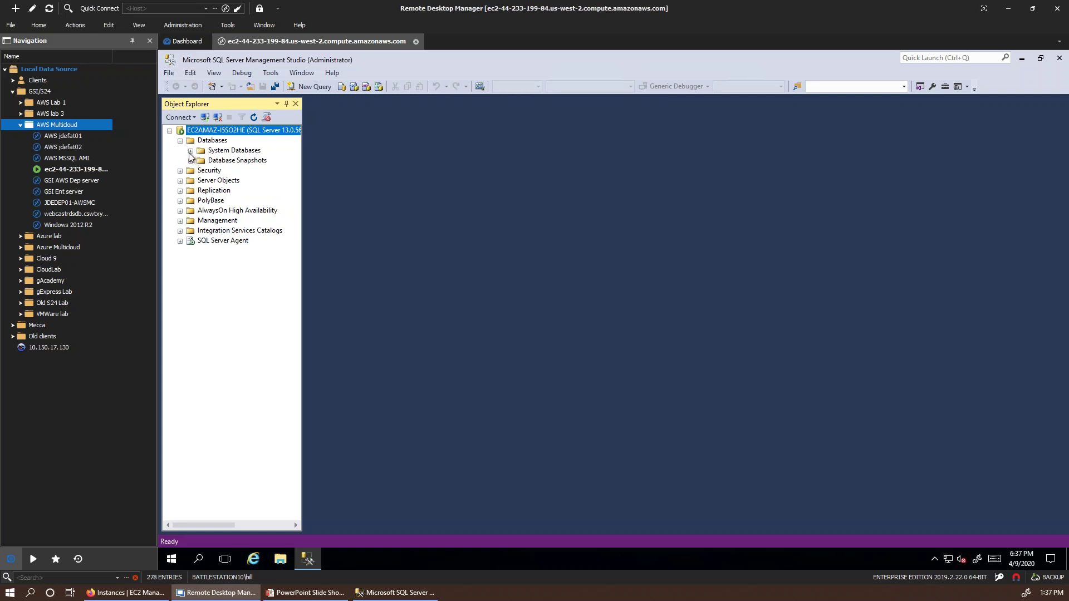
Step: Open tempdb's properties under System Databases and confirm collation SQL_Latin1_General_CP1_CI_AS without changes
{"action": "left_click", "coordinate": [190, 151]}
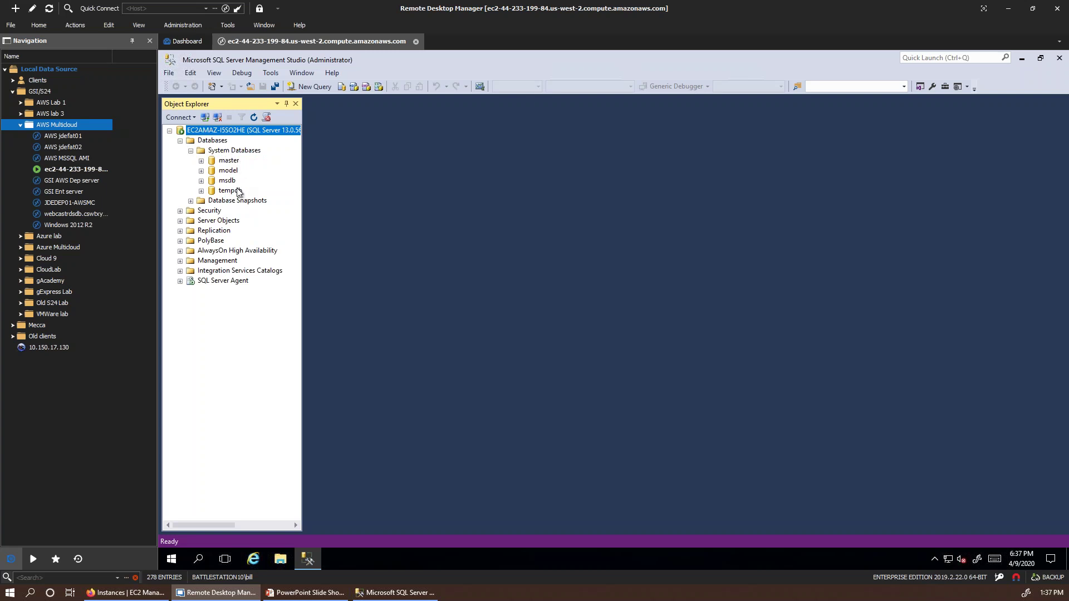
{"action": "left_click", "coordinate": [228, 191]}
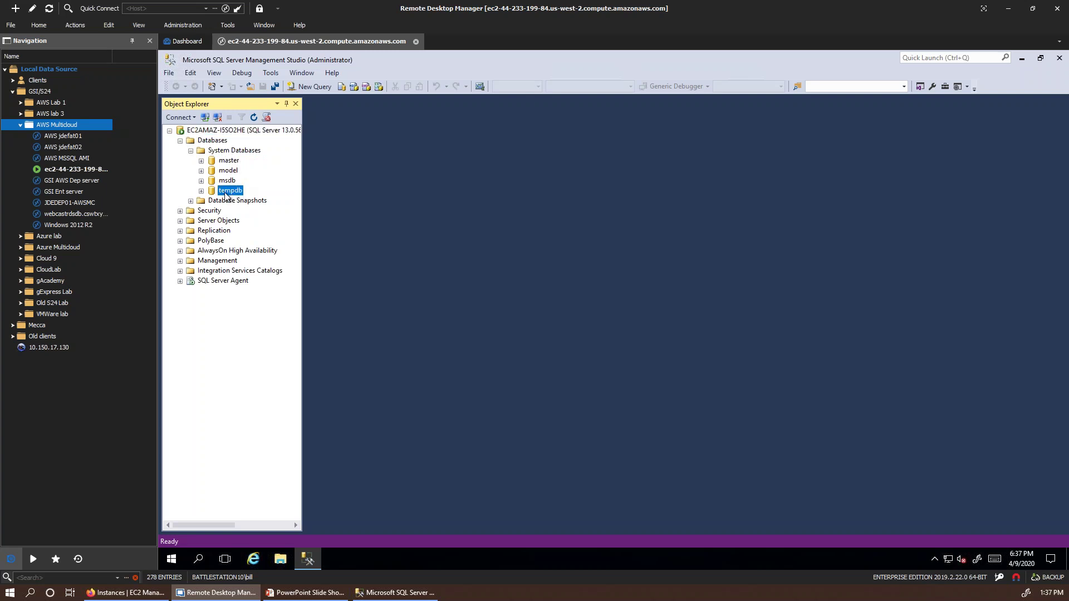
{"action": "right_click", "coordinate": [226, 196]}
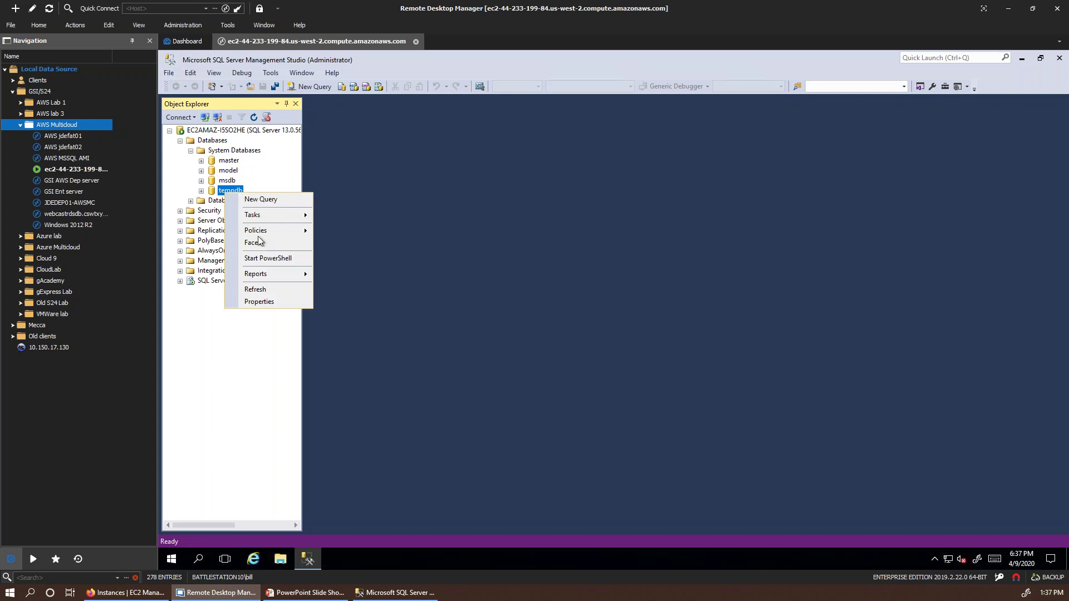
{"action": "left_click", "coordinate": [279, 303]}
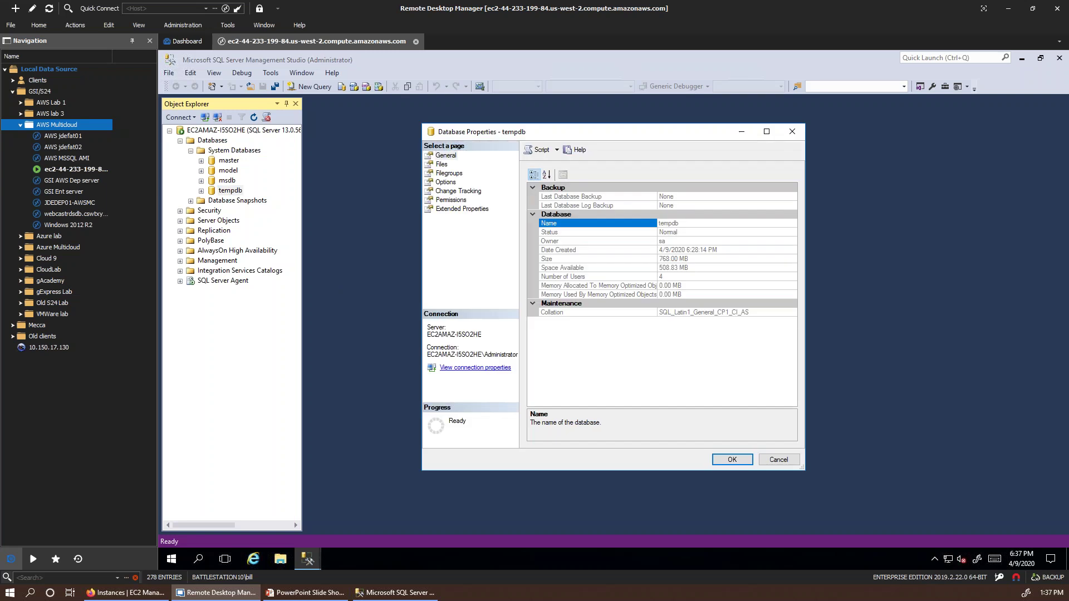
{"action": "left_click", "coordinate": [718, 313]}
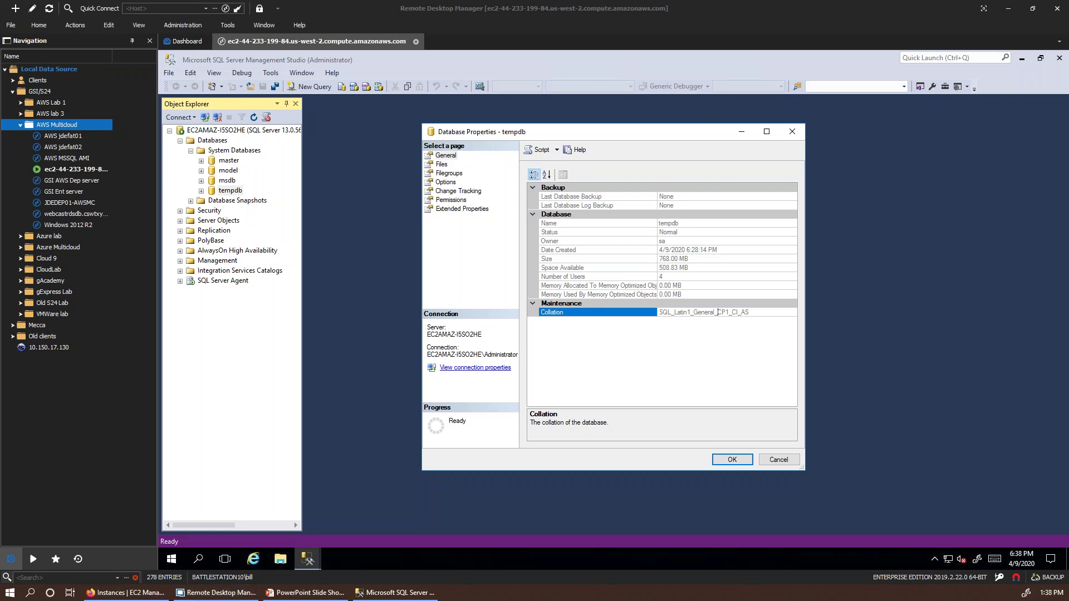
{"action": "left_click", "coordinate": [778, 460]}
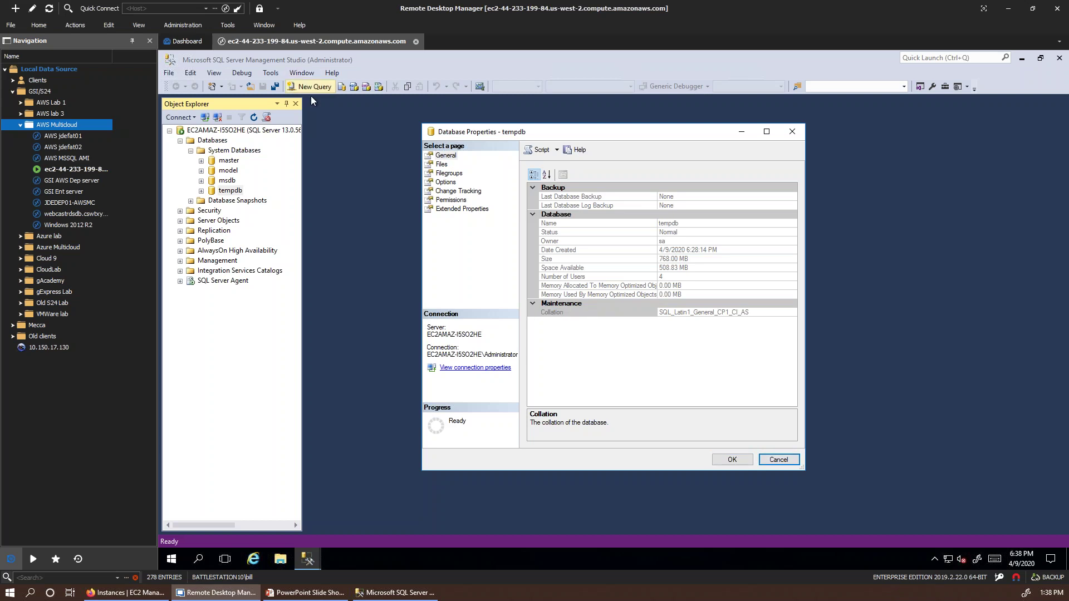
Step: Run the pasted collation queries in a new query window; server and master return SQL_Latin1_General_CP1_CI_AS
{"action": "left_click", "coordinate": [777, 459]}
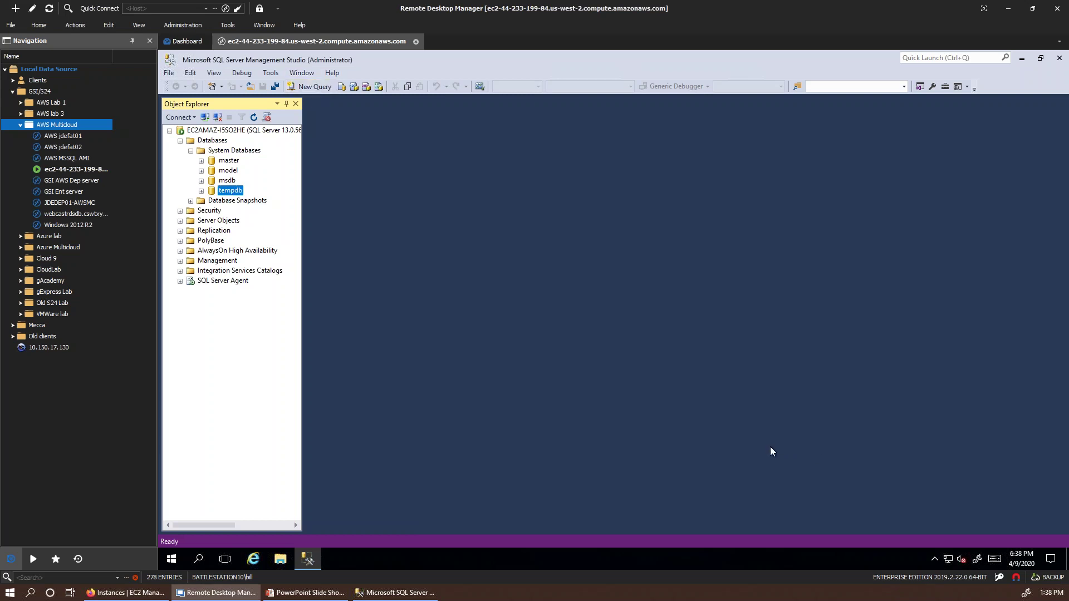
{"action": "left_click", "coordinate": [316, 87]}
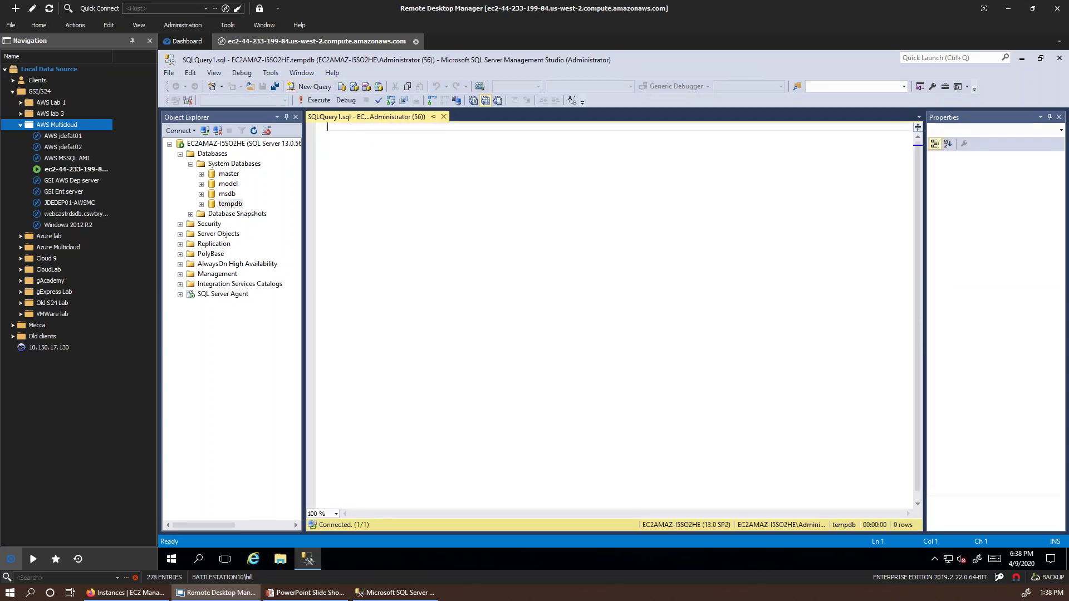
{"action": "type", "text": "SELECT CONVERT (varchar, SERVERPROPERTY('collation')) AS 'Server Collation' SELECT name, collation_name FROM sys.databases WHERE name = 'master'; SELECT name, collation_name FROM sys.databases WHERE name = 'Products'; SELECT COLUMN_NAME, COLLATION_NAME FROM INFORMATION_SCHEMA.COLUMNS WHERE TABLE_NAME = 'ProductGuid'"}
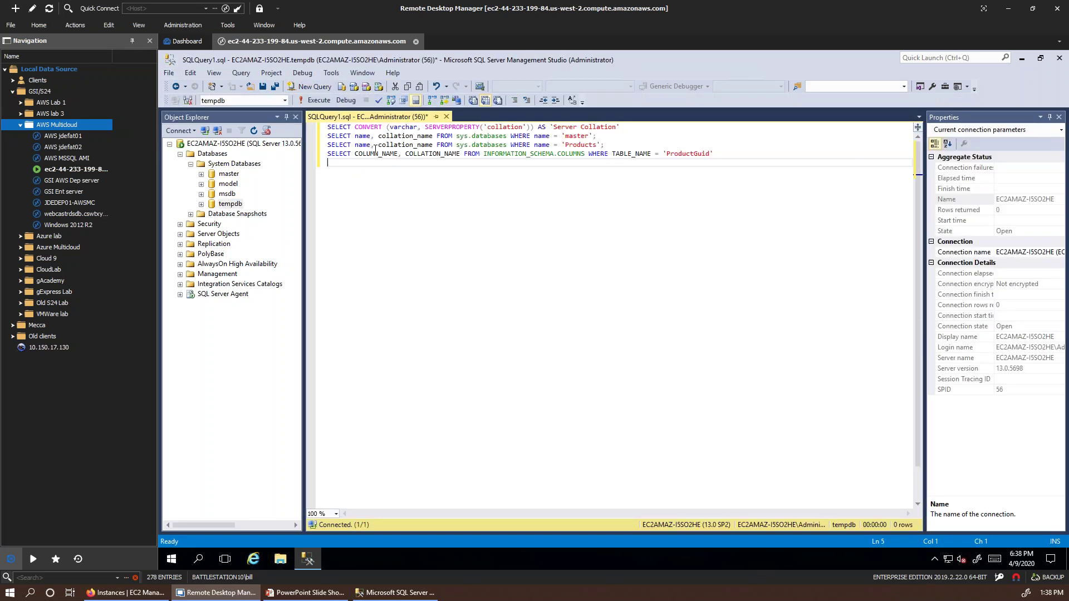
{"action": "left_click", "coordinate": [315, 100]}
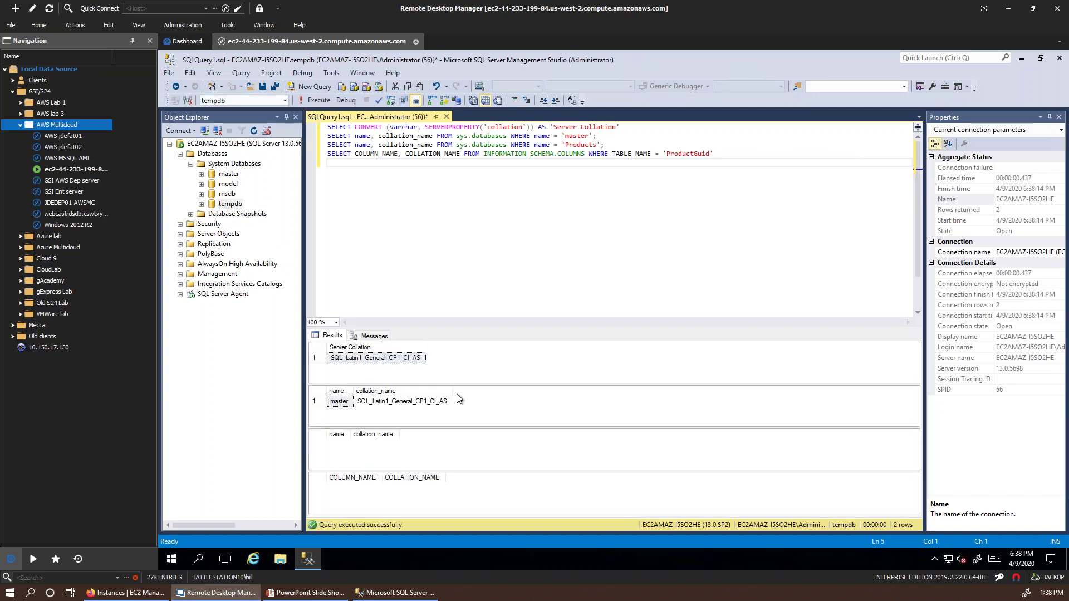
{"action": "left_click", "coordinate": [383, 360]}
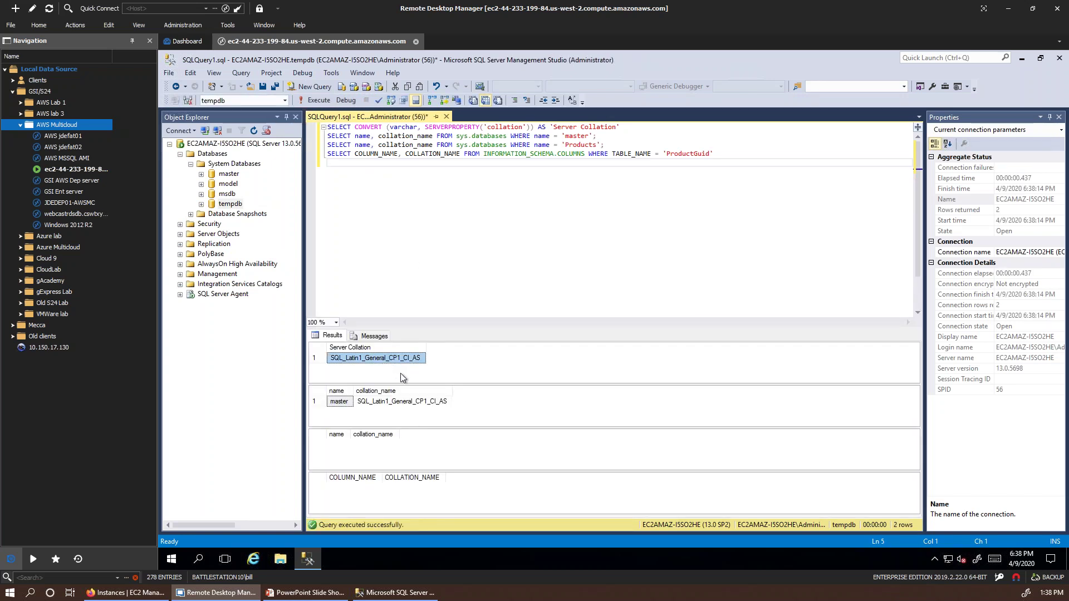
{"action": "left_click", "coordinate": [420, 401]}
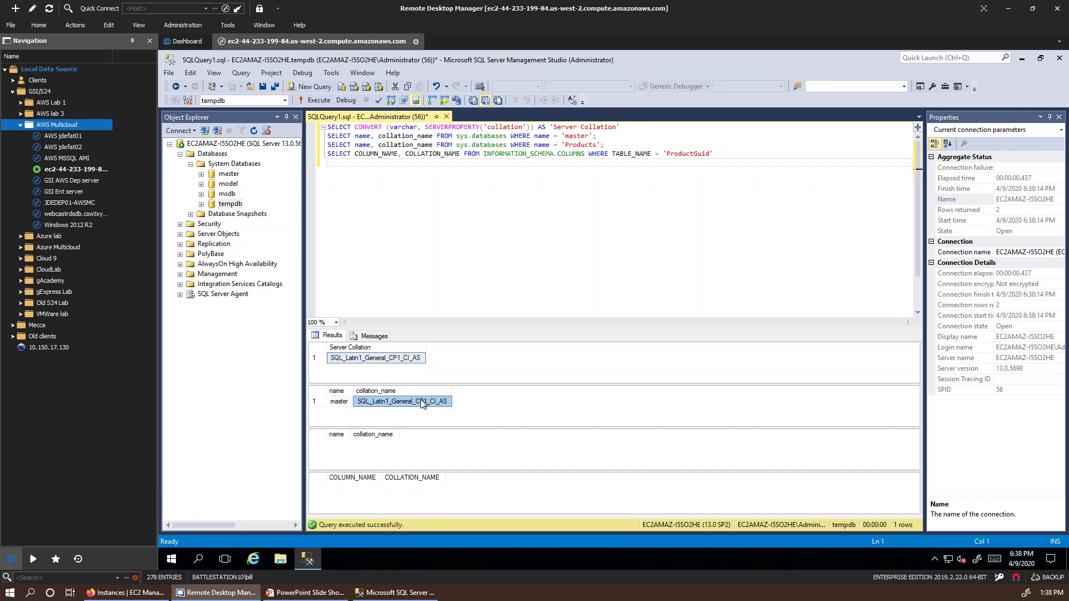
{"action": "left_click", "coordinate": [486, 280]}
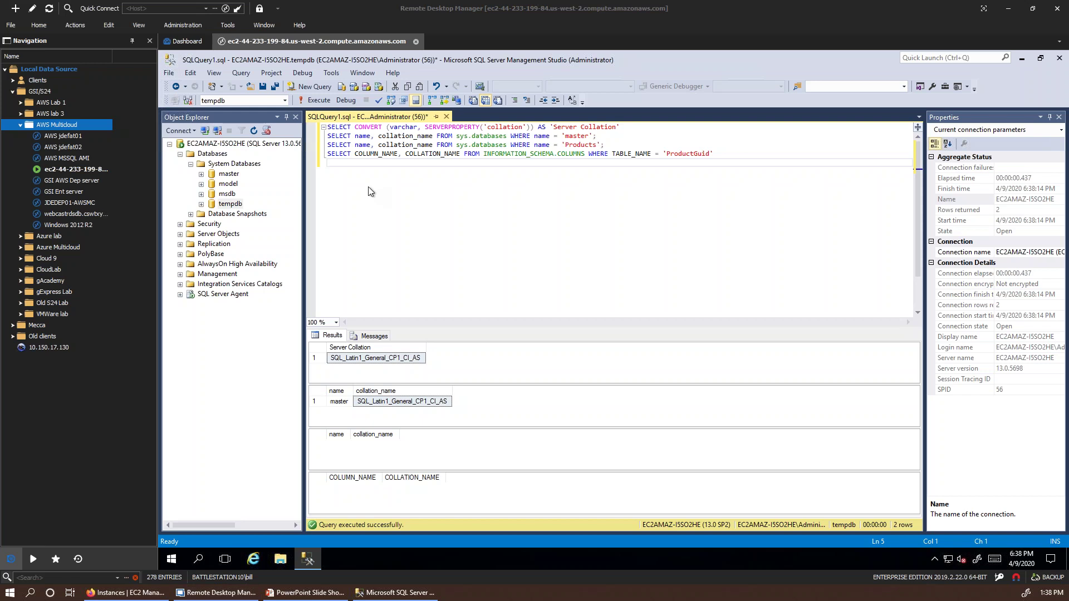
Step: Stop the EC2AMAZ-I5SO2HE MSSQLSERVER service and SQL Server Agent, confirming both prompts
{"action": "left_click", "coordinate": [234, 143]}
{"action": "right_click", "coordinate": [222, 151]}
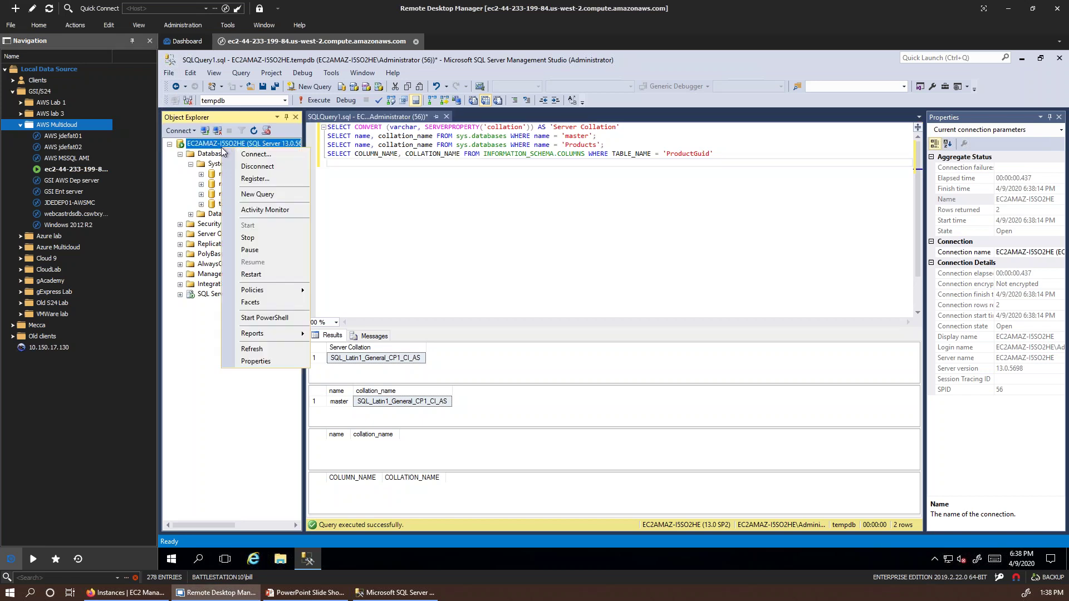
{"action": "left_click", "coordinate": [248, 237]}
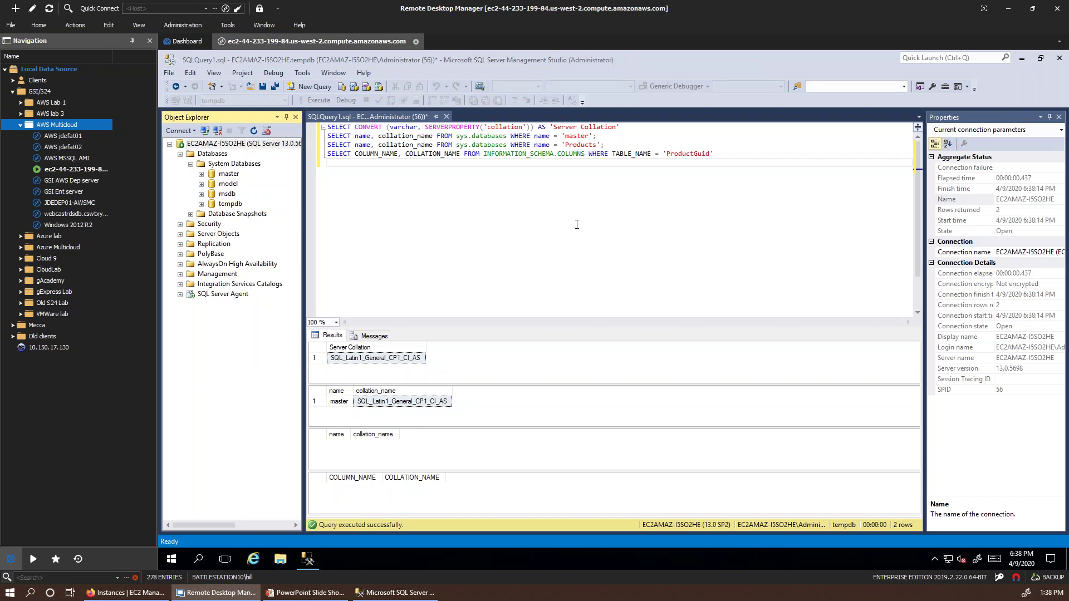
{"action": "left_click", "coordinate": [425, 110]}
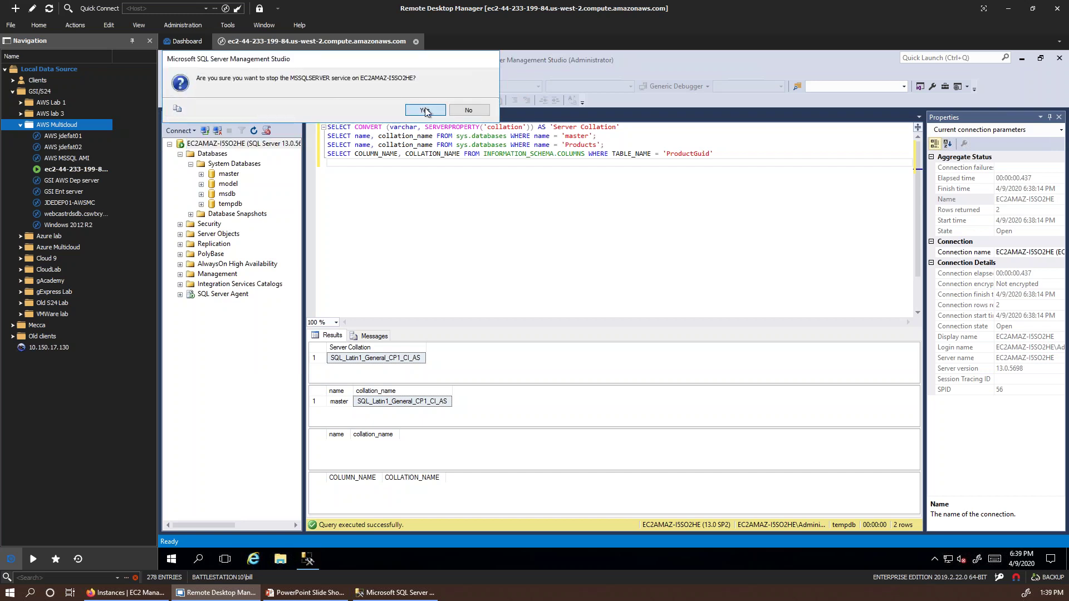
{"action": "left_click", "coordinate": [429, 140]}
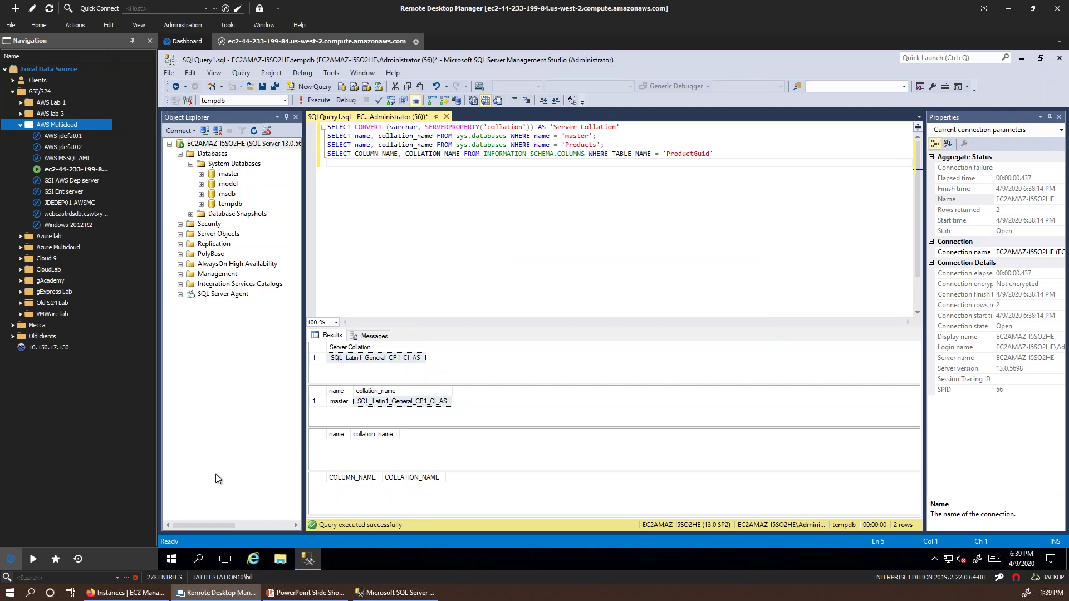
Step: Search 'cmd' in the Start menu and launch Command Prompt as administrator
{"action": "left_click", "coordinate": [172, 559]}
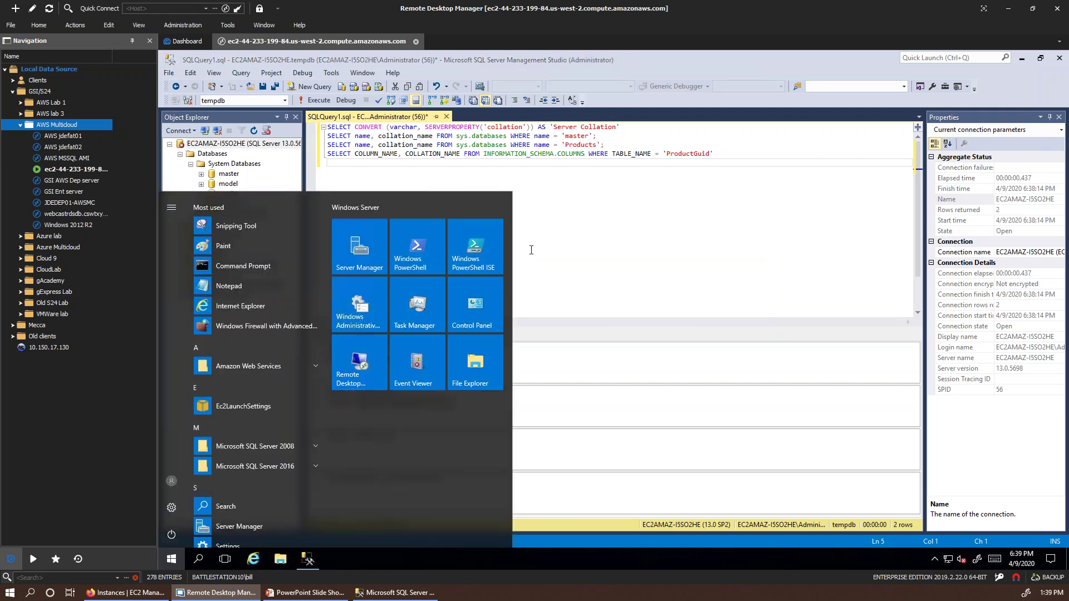
{"action": "right_click", "coordinate": [219, 268]}
{"action": "left_click", "coordinate": [342, 401]}
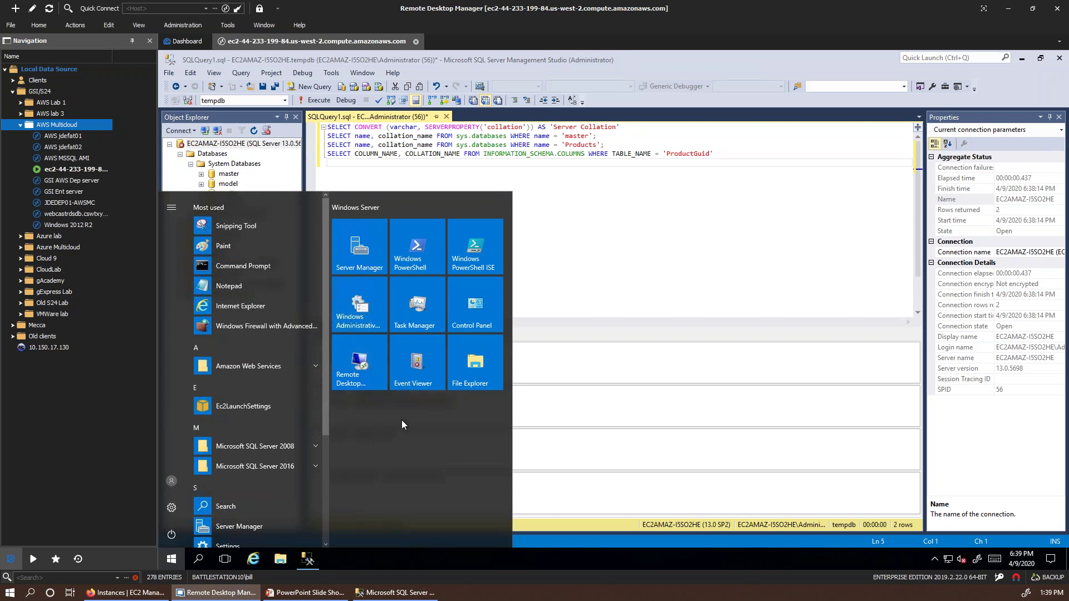
{"action": "key", "text": "Down"}
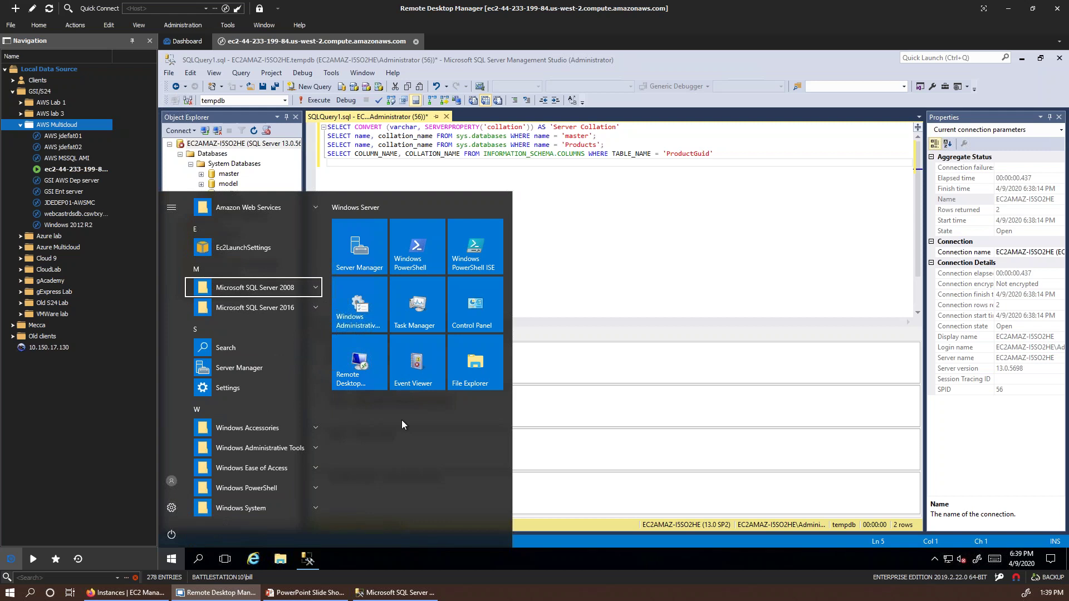
{"action": "left_click", "coordinate": [630, 256]}
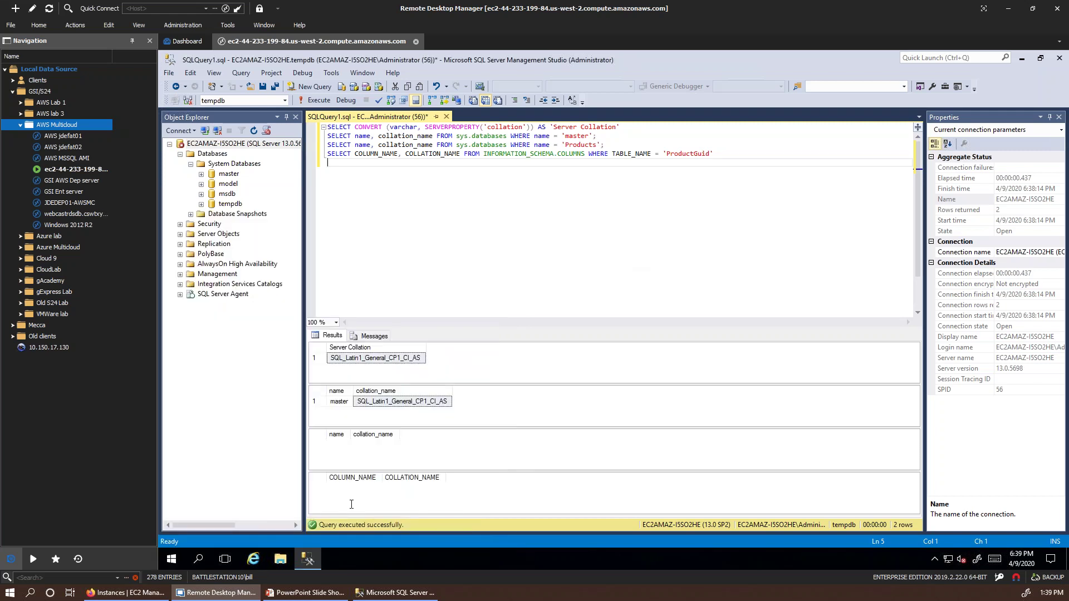
{"action": "left_click", "coordinate": [171, 559]}
{"action": "left_click", "coordinate": [171, 563]}
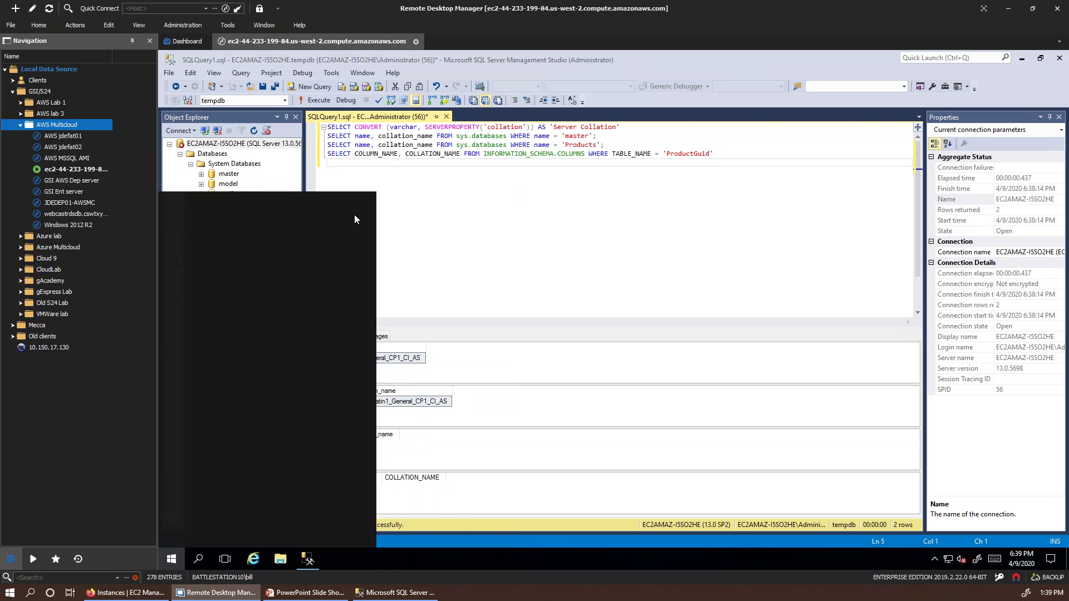
{"action": "type", "text": "c"}
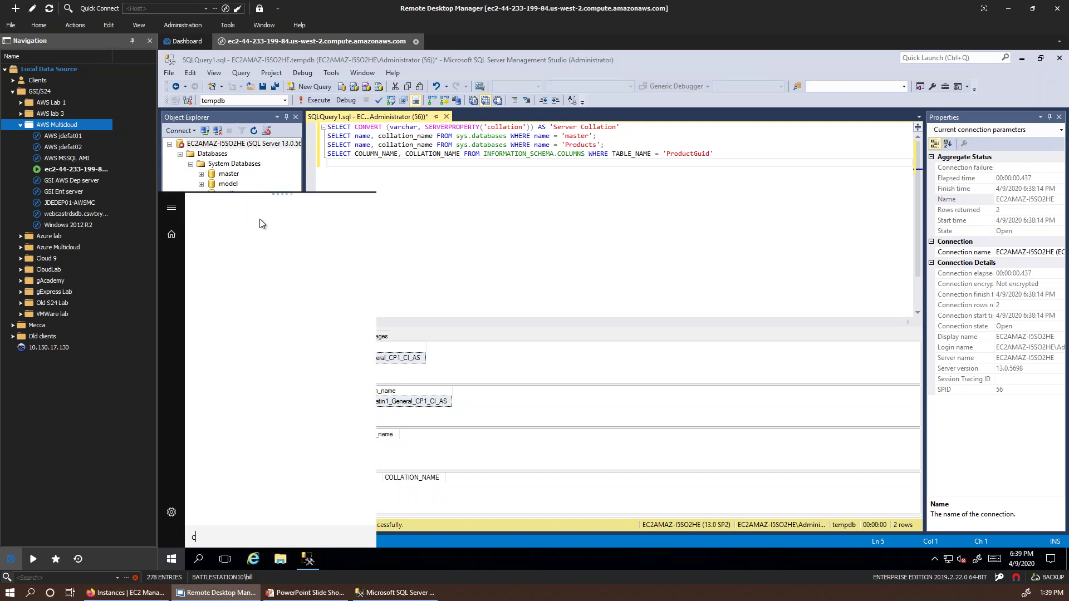
{"action": "type", "text": "md"}
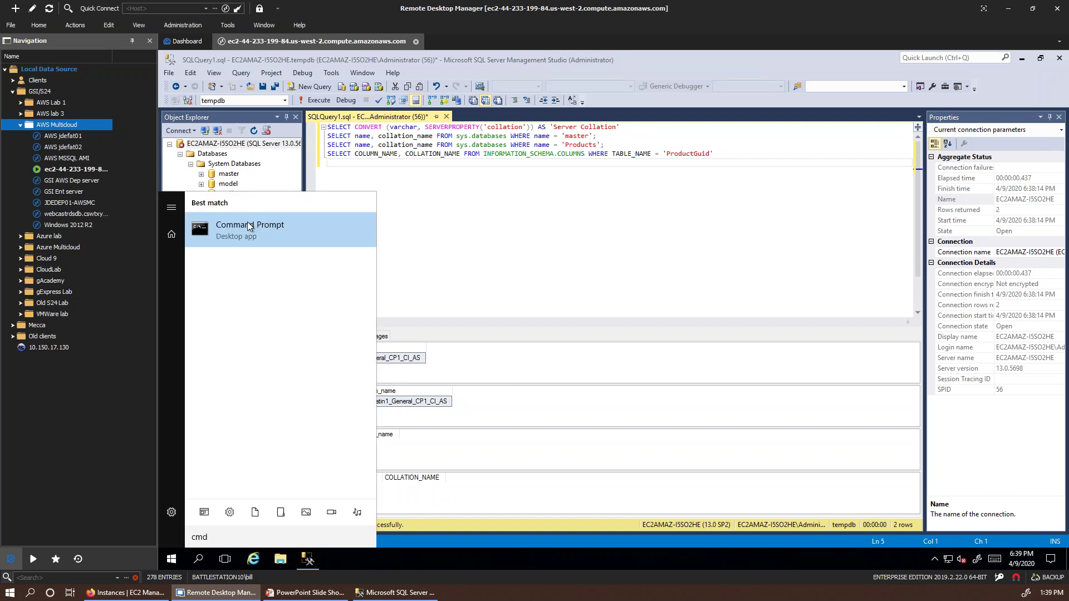
{"action": "right_click", "coordinate": [256, 232]}
{"action": "left_click", "coordinate": [261, 236]}
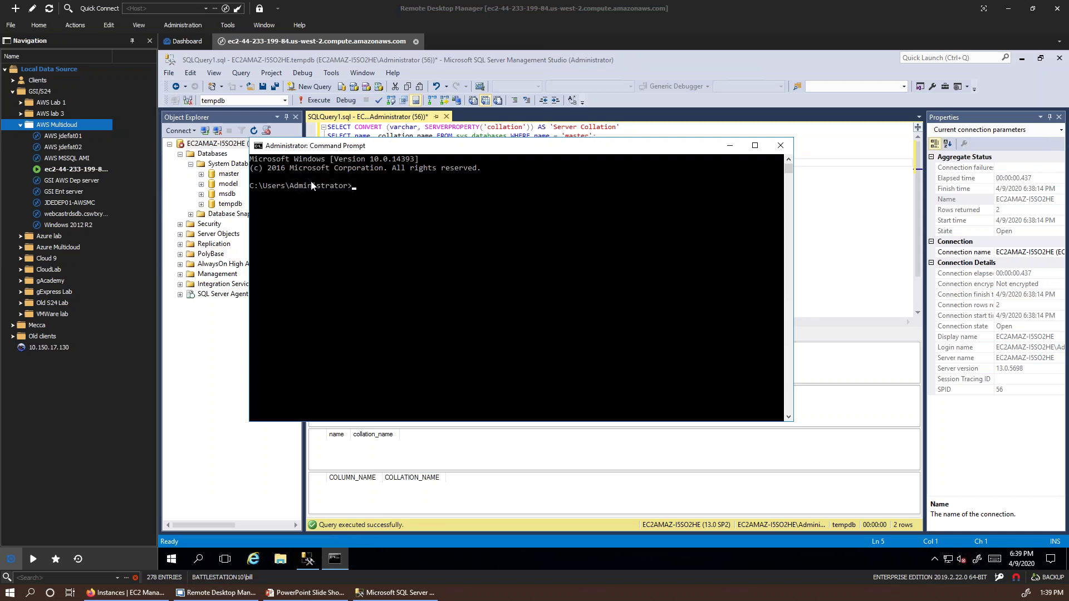
Step: Change into \Program Files\Microsoft SQL Server and list its contents
{"action": "left_click", "coordinate": [447, 177]}
{"action": "type", "text": "cd"}
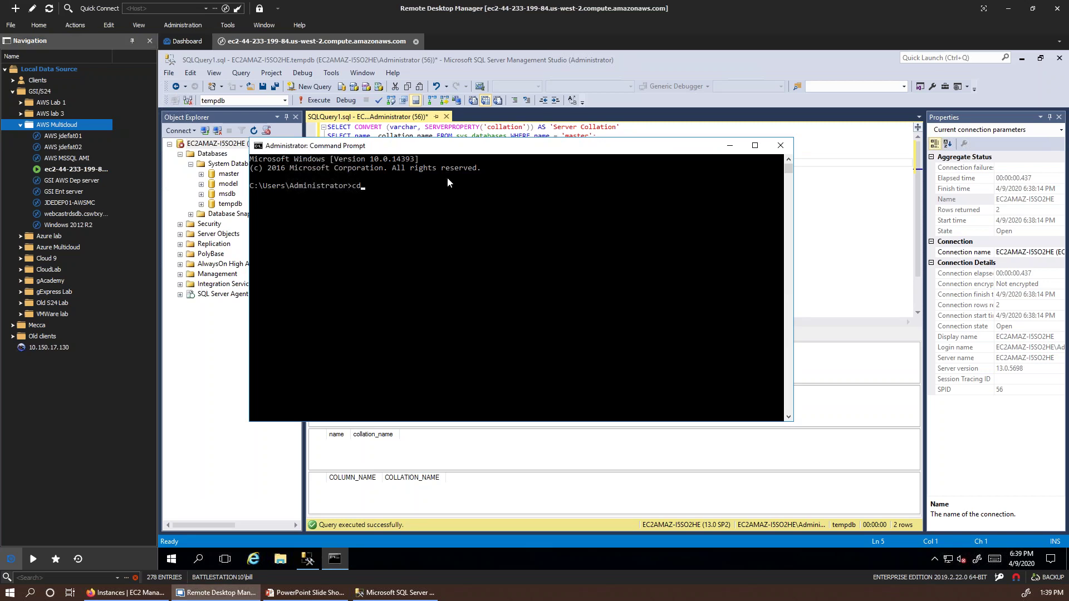
{"action": "type", "text": " desk"}
{"action": "key", "text": "BackSpace"}
{"action": "key", "text": "BackSpace"}
{"action": "key", "text": "BackSpace"}
{"action": "key", "text": "BackSpace"}
{"action": "type", "text": "\\Pro"}
{"action": "key", "text": "Tab"}
{"action": "type", "text": "\\m"}
{"action": "key", "text": "Tab"}
{"action": "key", "text": "Tab"}
{"action": "key", "text": "Tab"}
{"action": "key", "text": "Tab"}
{"action": "key", "text": "BackSpace"}
{"action": "key", "text": "BackSpace"}
{"action": "key", "text": "BackSpace"}
{"action": "key", "text": "BackSpace"}
{"action": "key", "text": "BackSpace"}
{"action": "key", "text": "BackSpace"}
{"action": "key", "text": "BackSpace"}
{"action": "key", "text": "BackSpace"}
{"action": "key", "text": "BackSpace"}
{"action": "key", "text": "BackSpace"}
{"action": "key", "text": "BackSpace"}
{"action": "key", "text": "BackSpace"}
{"action": "key", "text": "BackSpace"}
{"action": "key", "text": "BackSpace"}
{"action": "key", "text": "BackSpace"}
{"action": "key", "text": "BackSpace"}
{"action": "key", "text": "BackSpace"}
{"action": "key", "text": "BackSpace"}
{"action": "key", "text": "BackSpace"}
{"action": "type", "text": "s"}
{"action": "key", "text": "Tab"}
{"action": "key", "text": "Return"}
{"action": "type", "text": "dir"}
{"action": "key", "text": "Return"}
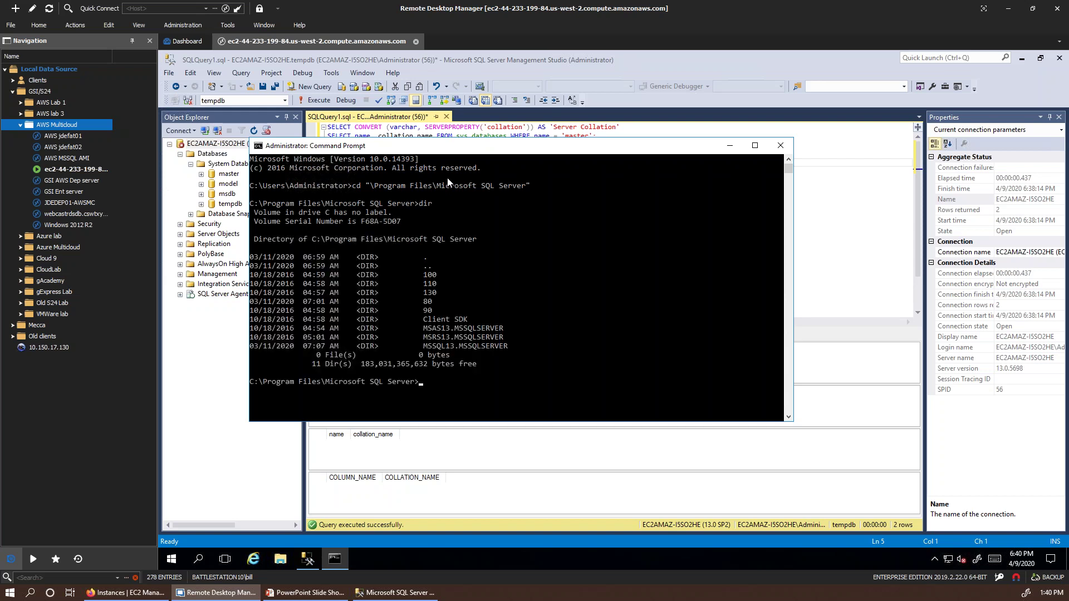
Step: Navigate through MSSQL13.MSSQLSERVER and MSSQL into the Binn folder
{"action": "type", "text": "cd MSSQL13"}
{"action": "key", "text": "Tab"}
{"action": "key", "text": "Return"}
{"action": "type", "text": "cd Binn"}
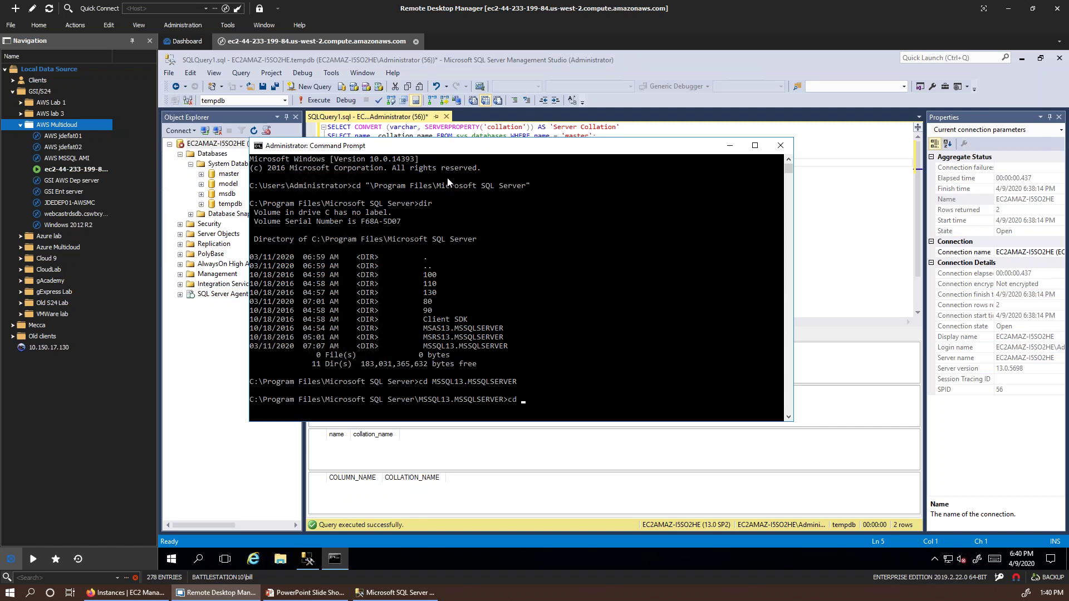
{"action": "key", "text": "Return"}
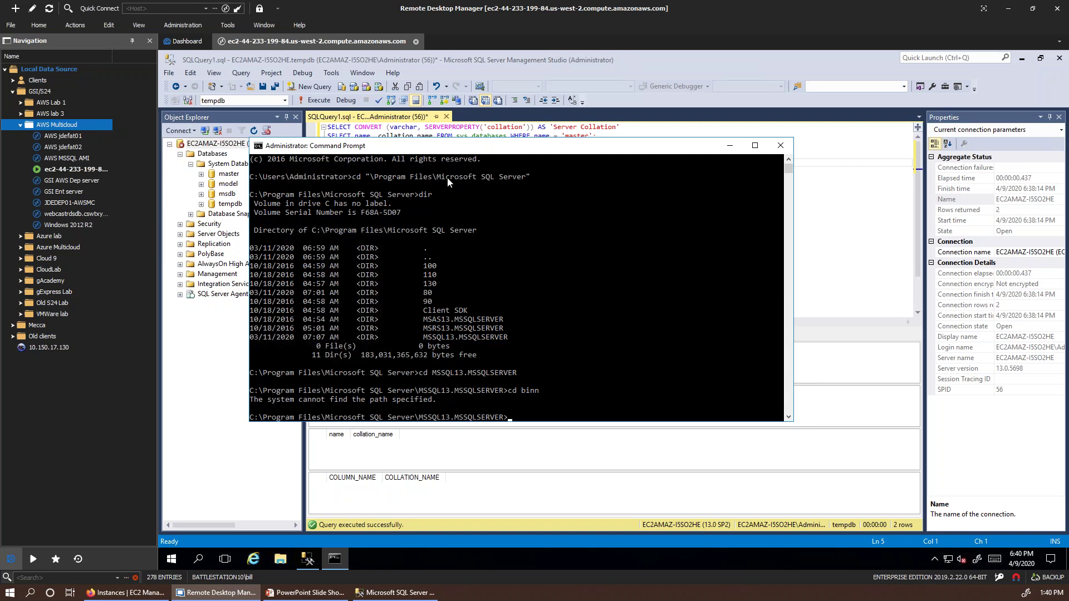
{"action": "type", "text": "dir"}
{"action": "key", "text": "Return"}
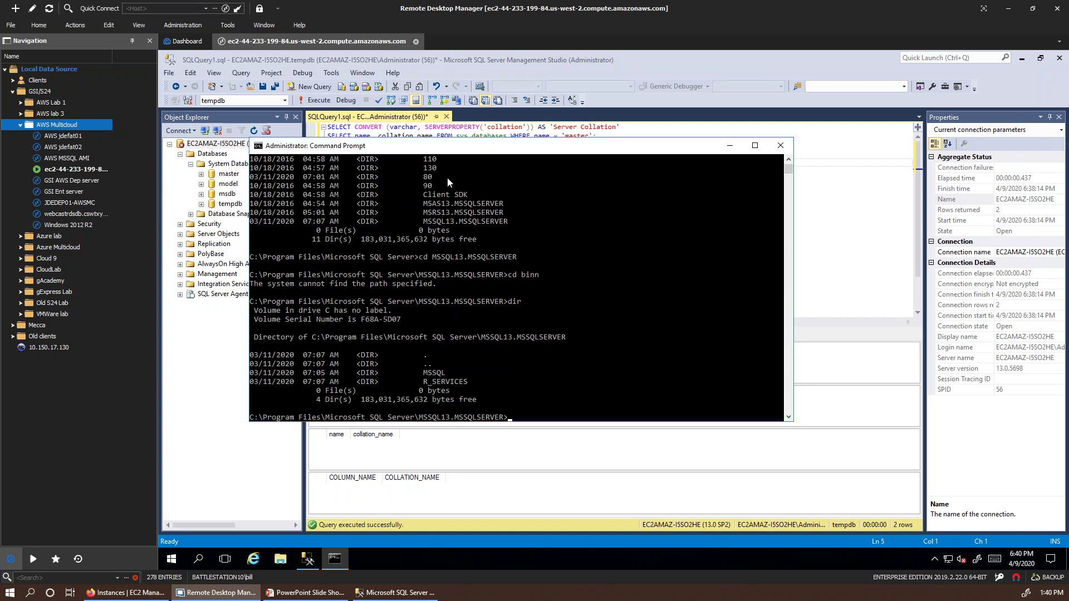
{"action": "type", "text": "cd MSSQL"}
{"action": "key", "text": "Return"}
{"action": "type", "text": "dir"}
{"action": "key", "text": "Return"}
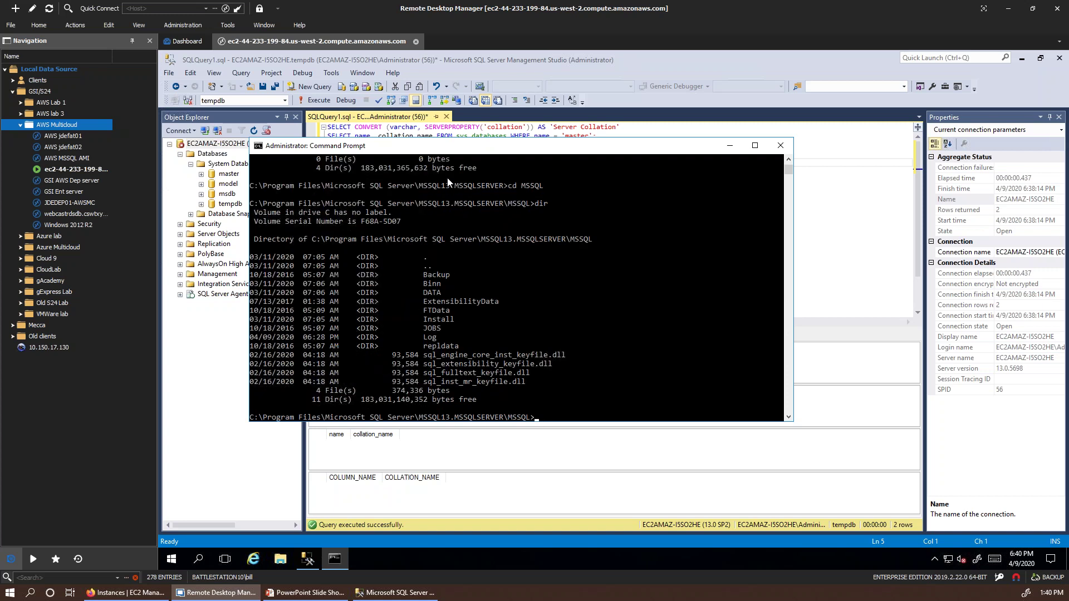
{"action": "type", "text": "cd binn"}
{"action": "key", "text": "Return"}
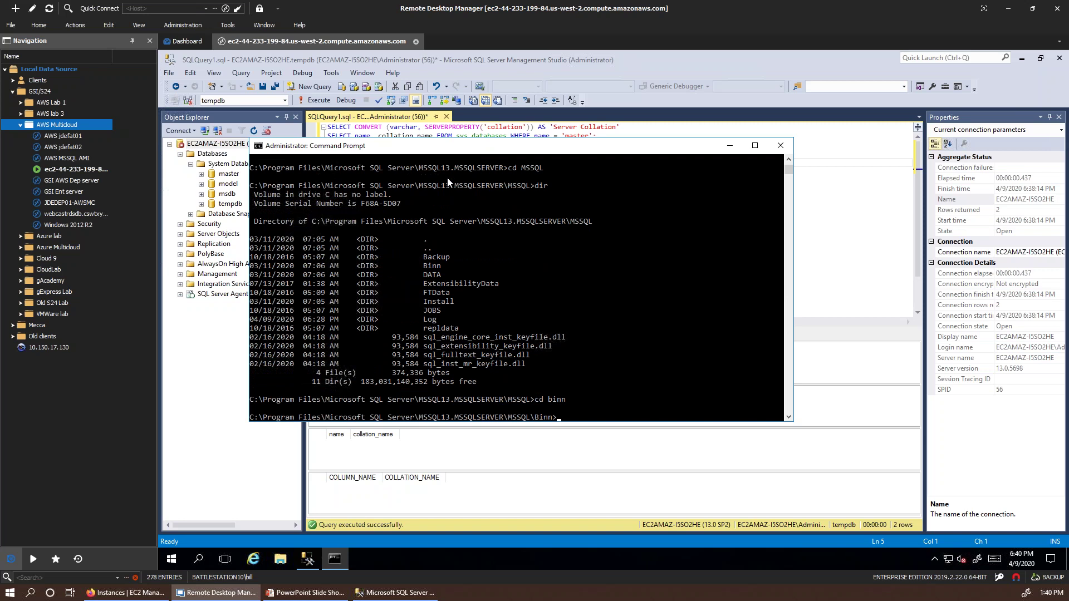
Step: List the sql* files in Binn, showing sqlservr.exe, and check for sqlsrvr* files
{"action": "type", "text": "dir s2"}
{"action": "key", "text": "BackSpace"}
{"action": "type", "text": "ql*"}
{"action": "key", "text": "Return"}
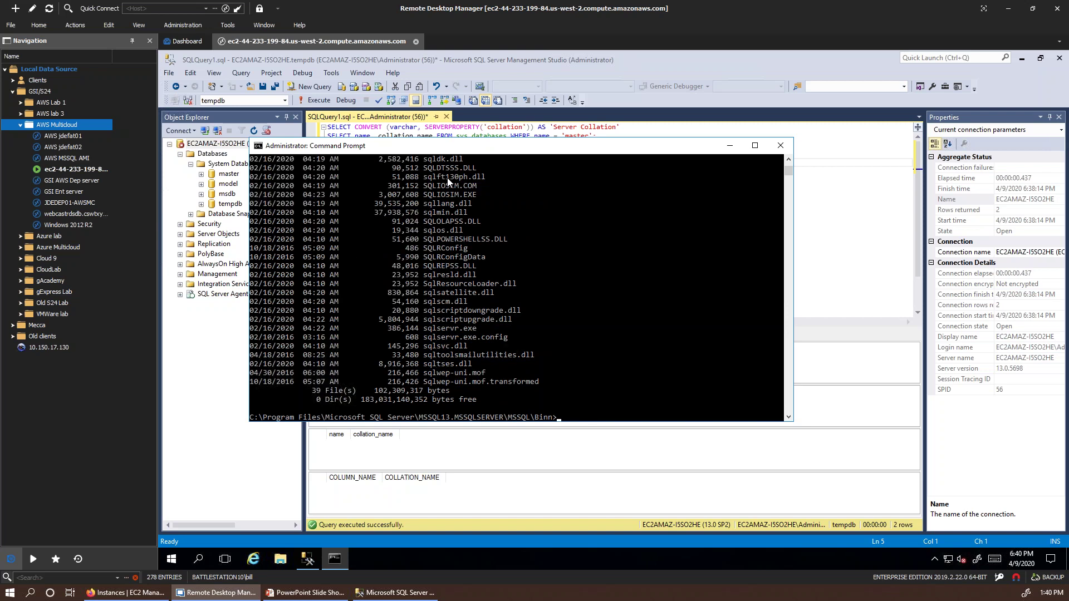
{"action": "type", "text": "dir sqlsrvr*"}
{"action": "key", "text": "Return"}
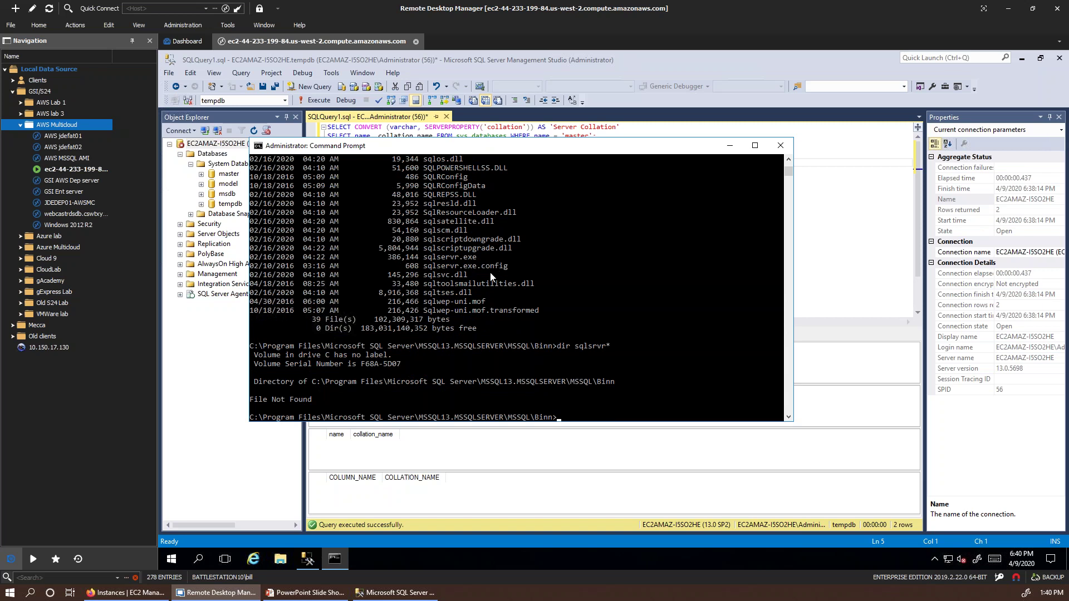
Step: Run sqlservr -m -T4022 -T3569 -q"Latin1_General_CI_AS_WS" from the Binn folder
{"action": "left_click", "coordinate": [466, 258]}
{"action": "left_click_drag", "start_coordinate": [467, 258], "coordinate": [501, 272]}
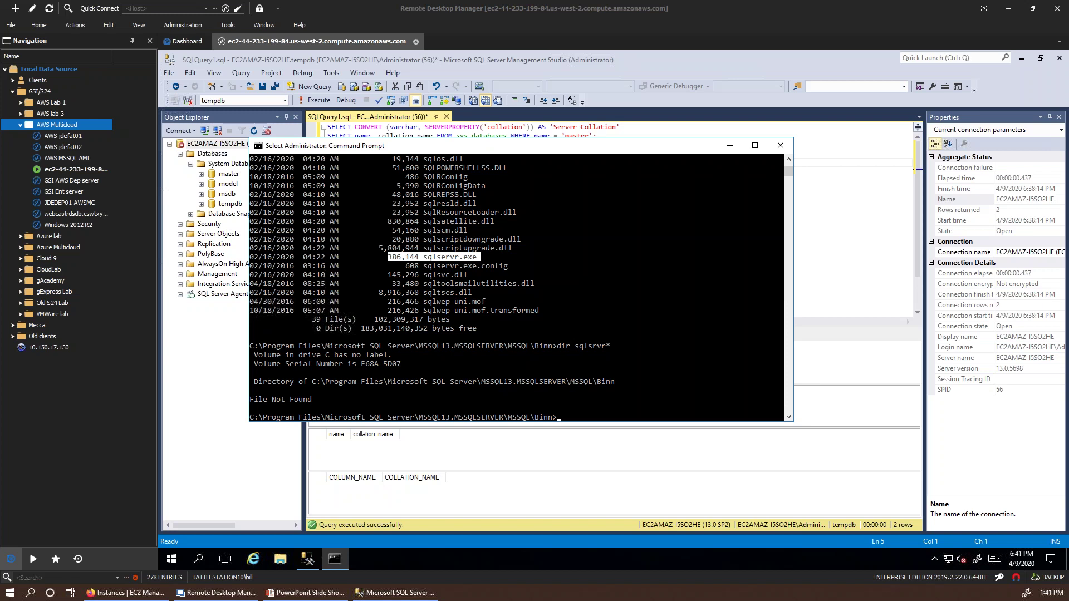
{"action": "left_click", "coordinate": [559, 419]}
{"action": "type", "text": "sqlser"}
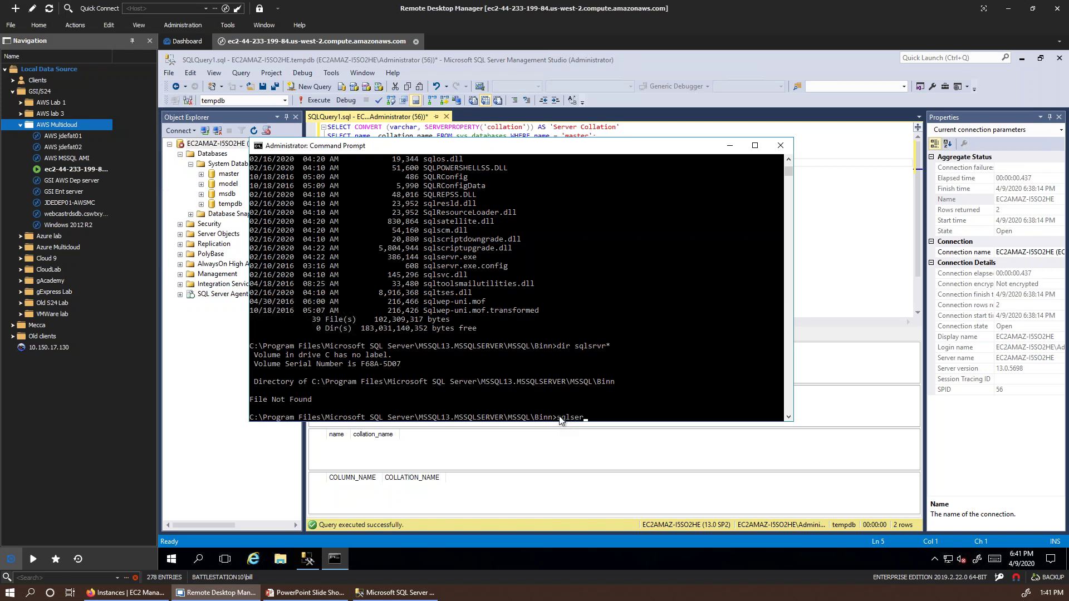
{"action": "type", "text": "vr -m -t"}
{"action": "key", "text": "BackSpace"}
{"action": "type", "text": "T4022 -T3569"}
{"action": "type", "text": "-q\"Latin1_d"}
{"action": "key", "text": "BackSpace"}
{"action": "type", "text": "Geferal_CI"}
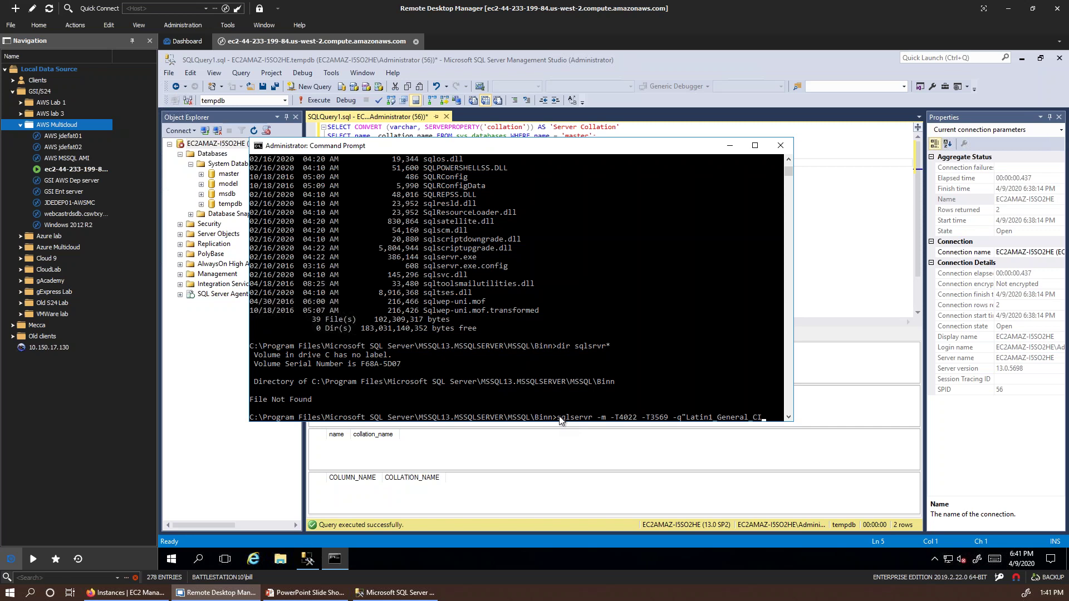
{"action": "type", "text": "_AS_WS"}
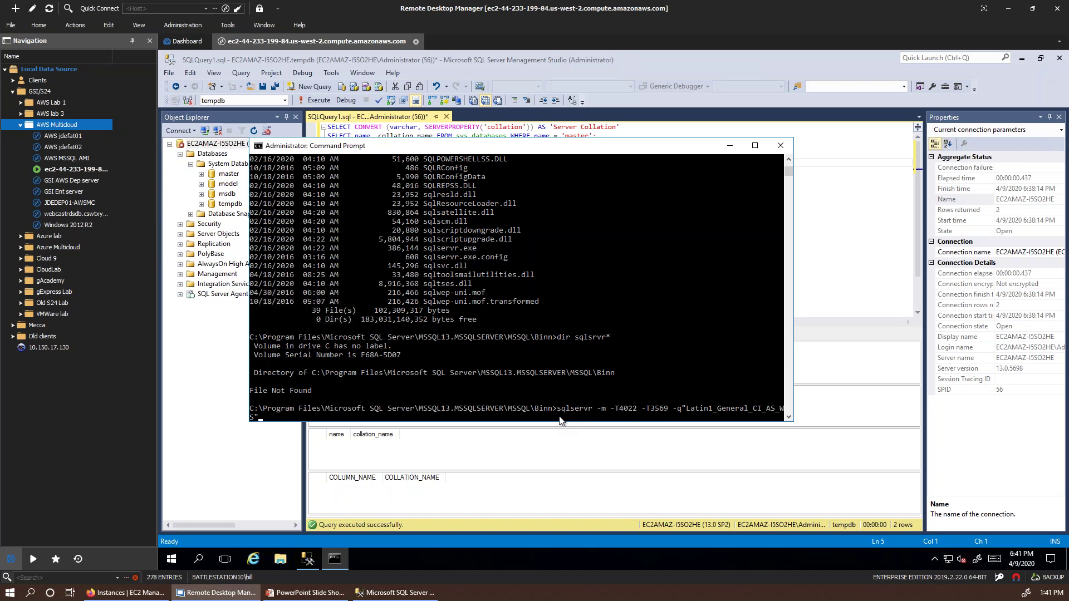
{"action": "key", "text": "Return"}
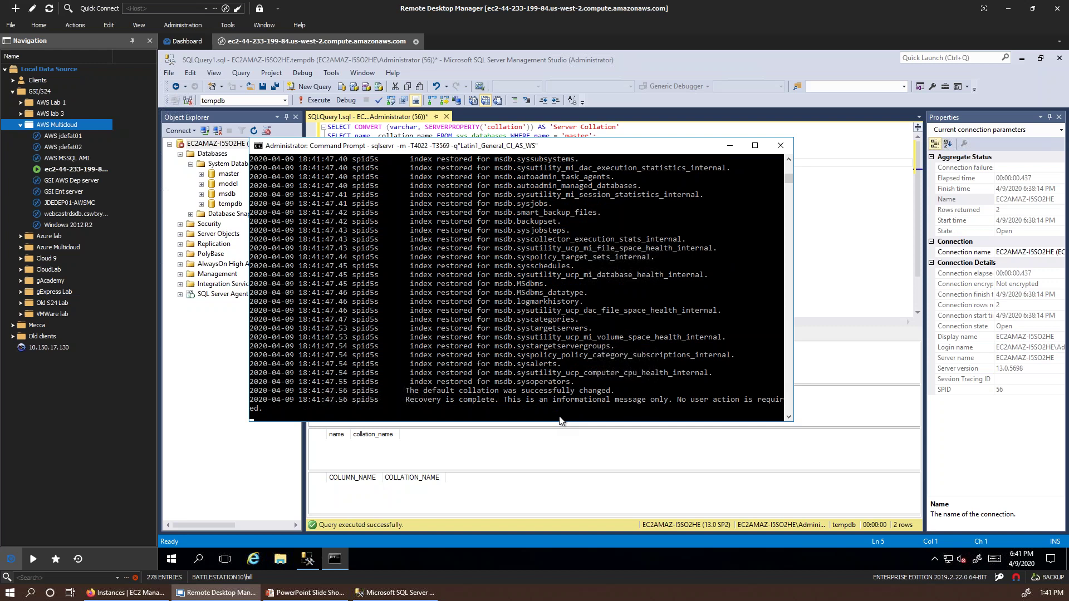
Step: Mark text in the startup log showing the collation change and completed recovery
{"action": "left_click", "coordinate": [561, 420]}
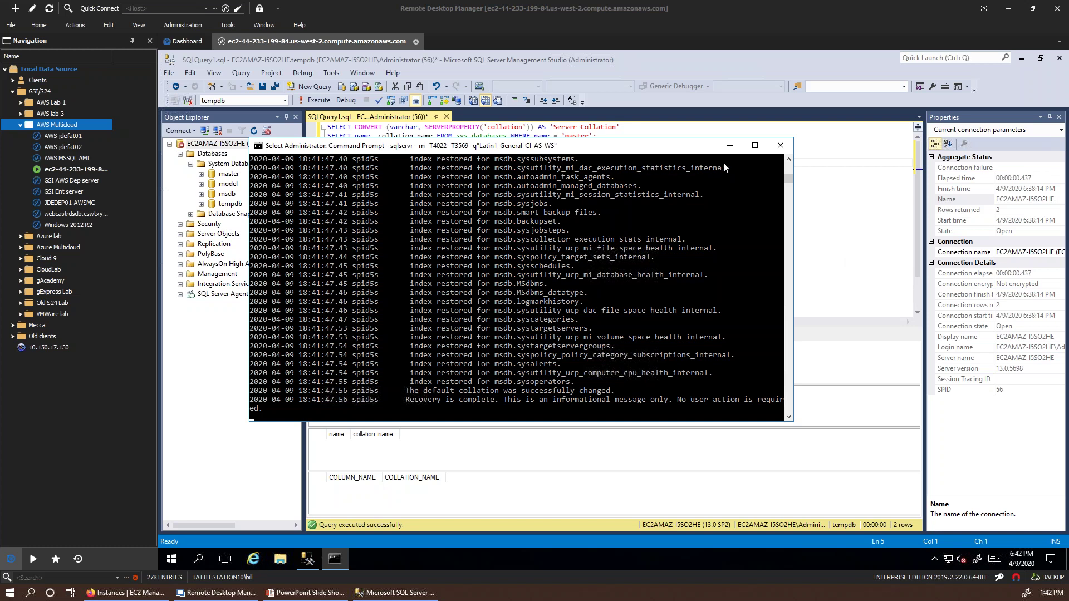
Step: Copy part of the startup log and scroll through the output confirming the collation change
{"action": "left_click_drag", "start_coordinate": [616, 240], "coordinate": [607, 246]}
{"action": "right_click", "coordinate": [607, 247]}
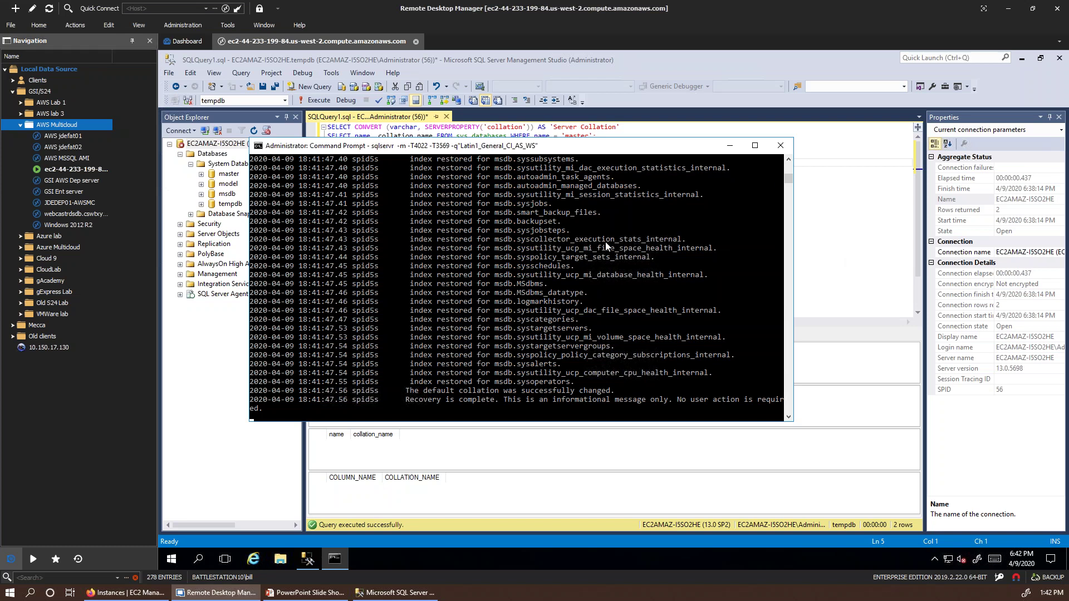
{"action": "left_click", "coordinate": [788, 170]}
{"action": "left_click_drag", "start_coordinate": [788, 181], "coordinate": [788, 163]}
{"action": "scroll", "coordinate": [512, 301], "scroll_direction": "down", "scroll_amount": 6}
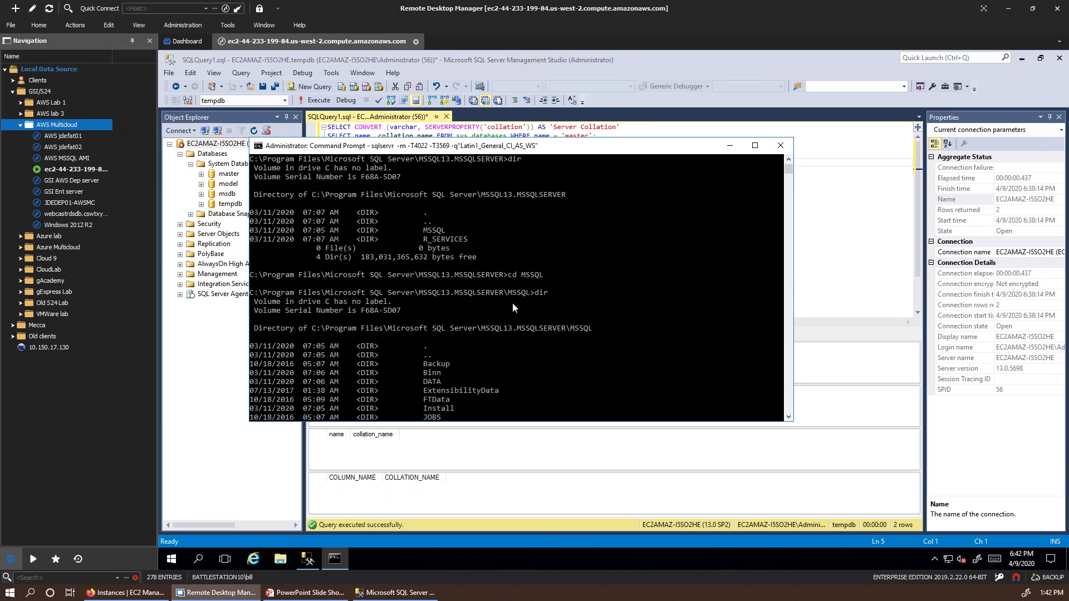
{"action": "scroll", "coordinate": [512, 303], "scroll_direction": "down", "scroll_amount": 15}
{"action": "scroll", "coordinate": [513, 295], "scroll_direction": "down", "scroll_amount": 20}
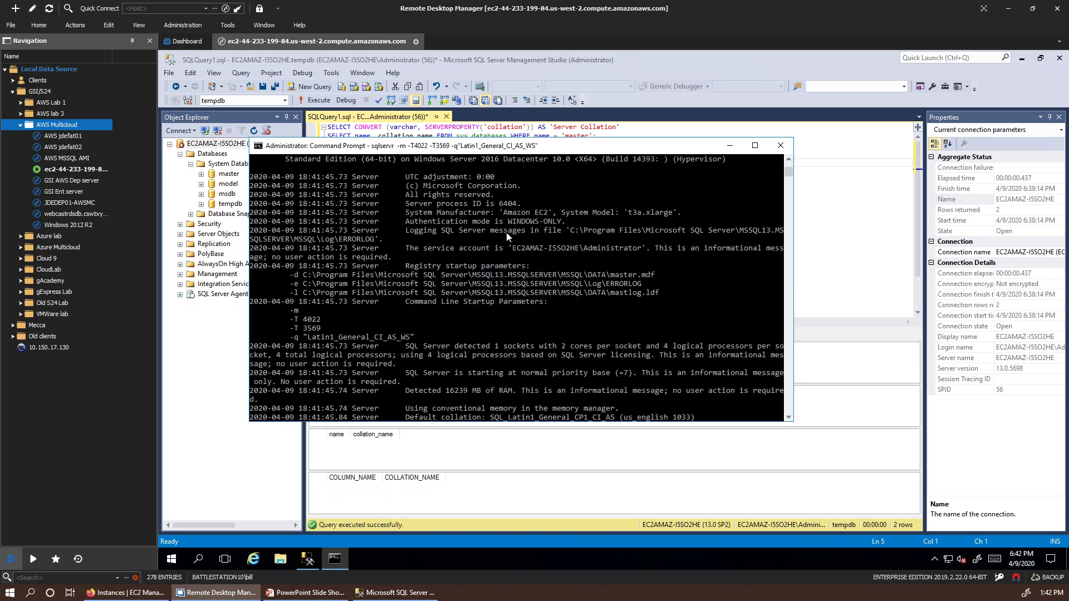
{"action": "scroll", "coordinate": [507, 236], "scroll_direction": "down", "scroll_amount": 4}
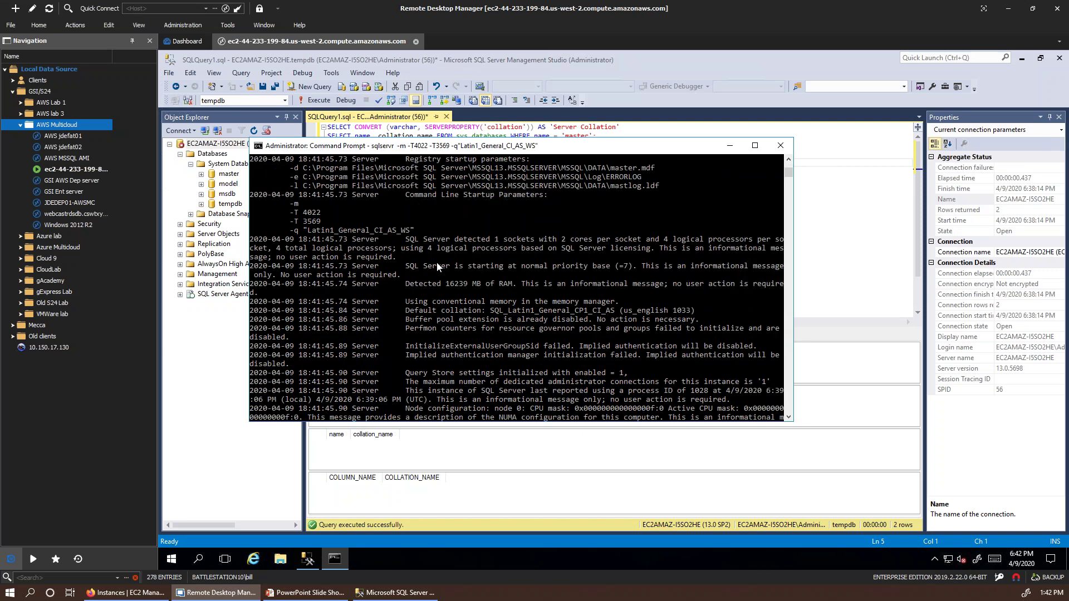
{"action": "scroll", "coordinate": [447, 265], "scroll_direction": "down", "scroll_amount": 2}
{"action": "scroll", "coordinate": [465, 275], "scroll_direction": "down", "scroll_amount": 9}
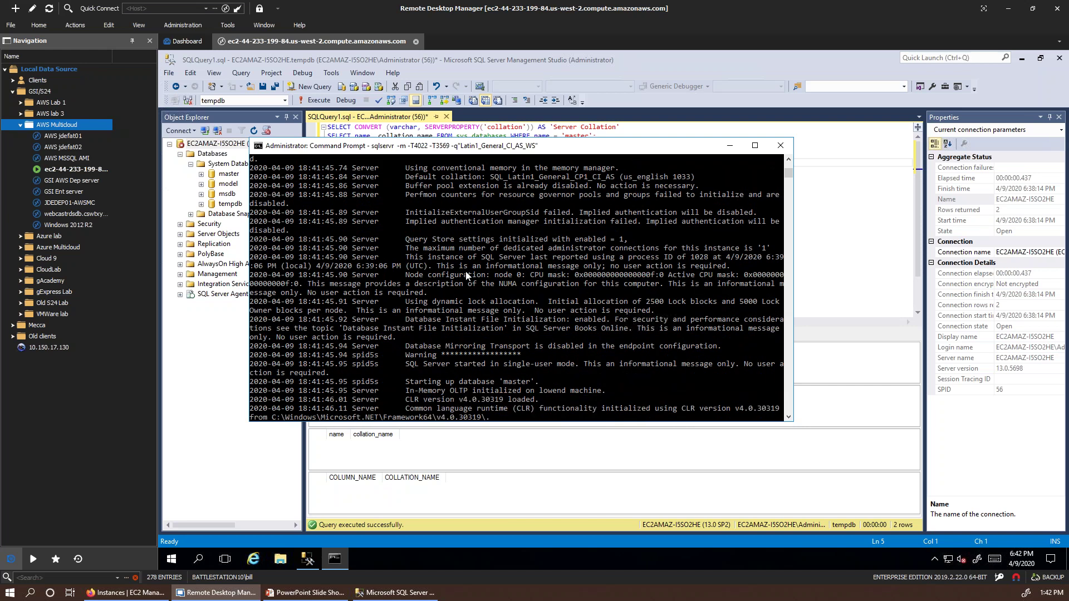
{"action": "scroll", "coordinate": [471, 273], "scroll_direction": "down", "scroll_amount": 7}
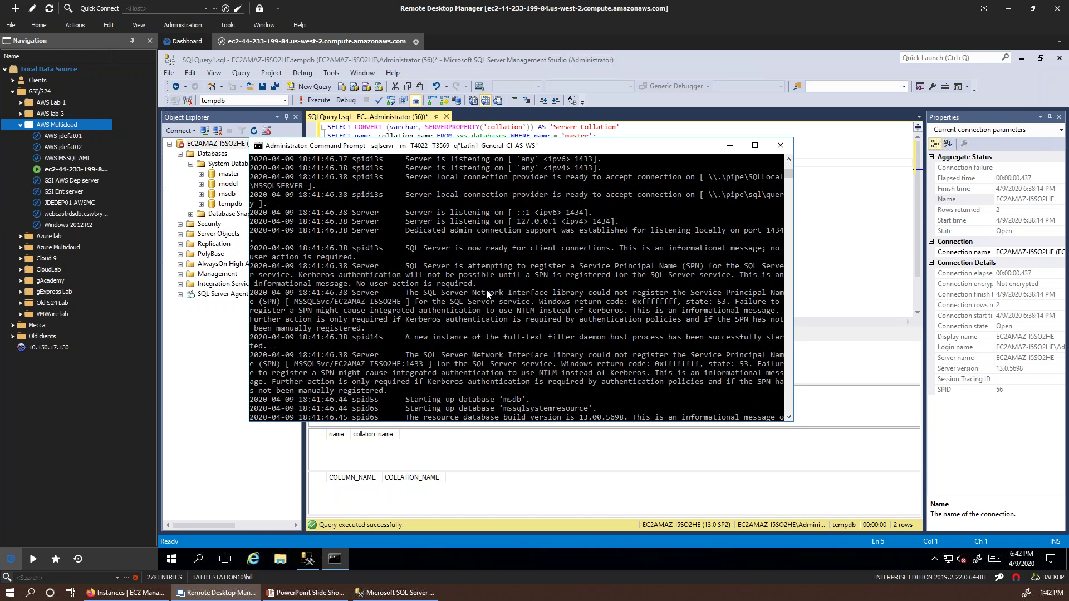
{"action": "scroll", "coordinate": [486, 290], "scroll_direction": "down", "scroll_amount": 5}
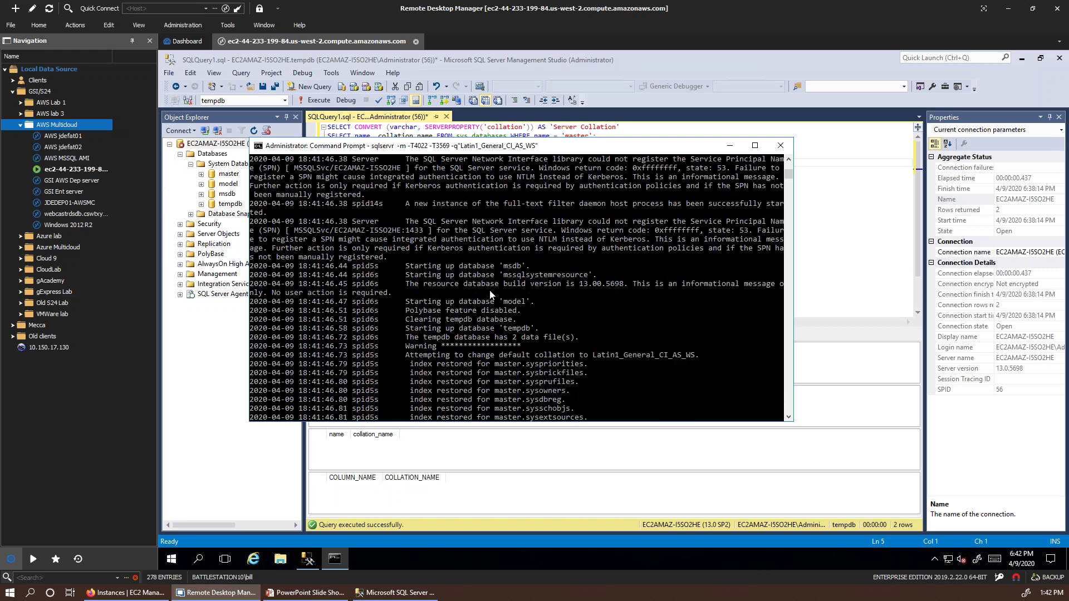
{"action": "scroll", "coordinate": [490, 295], "scroll_direction": "down", "scroll_amount": 8}
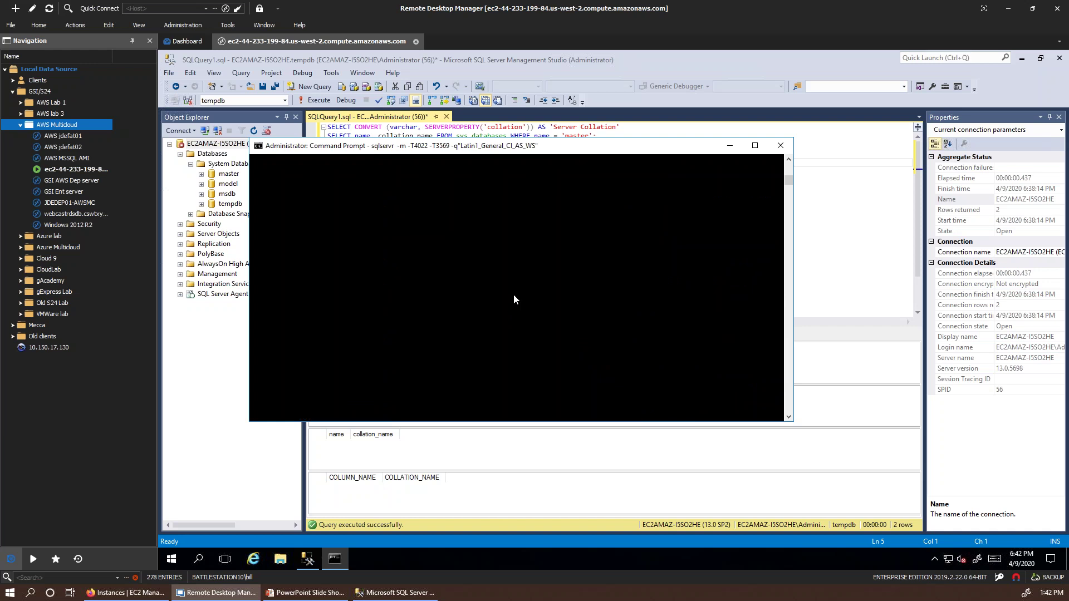
{"action": "scroll", "coordinate": [513, 293], "scroll_direction": "up", "scroll_amount": 7}
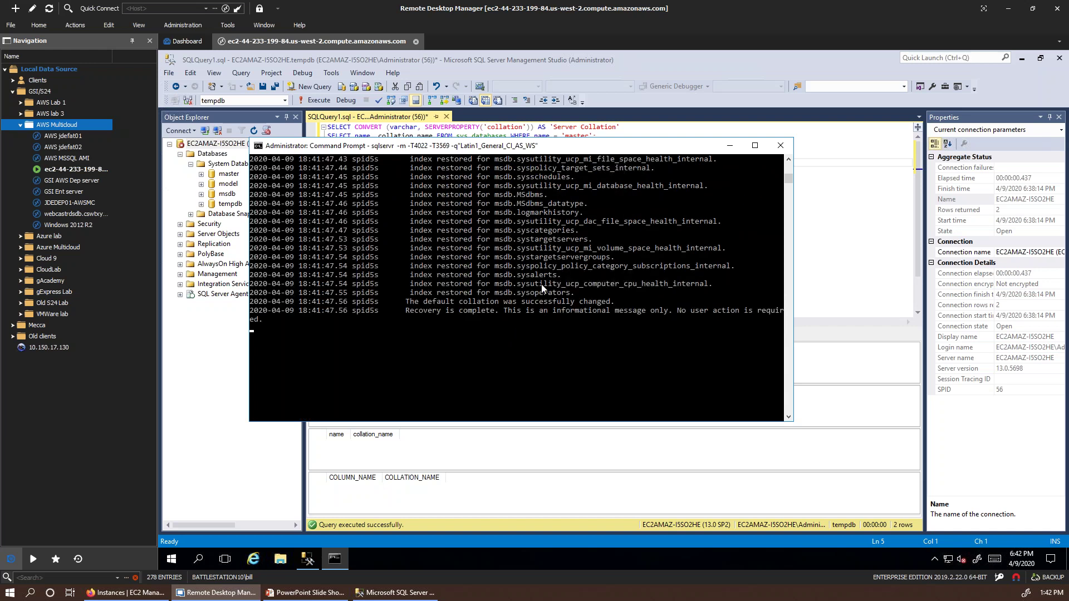
{"action": "scroll", "coordinate": [446, 320], "scroll_direction": "up", "scroll_amount": 1}
Step: Cancel the console text marking and switch to the 'Create AWS RDS MSSQL' slide
{"action": "left_click", "coordinate": [315, 363]}
{"action": "key", "text": "Escape"}
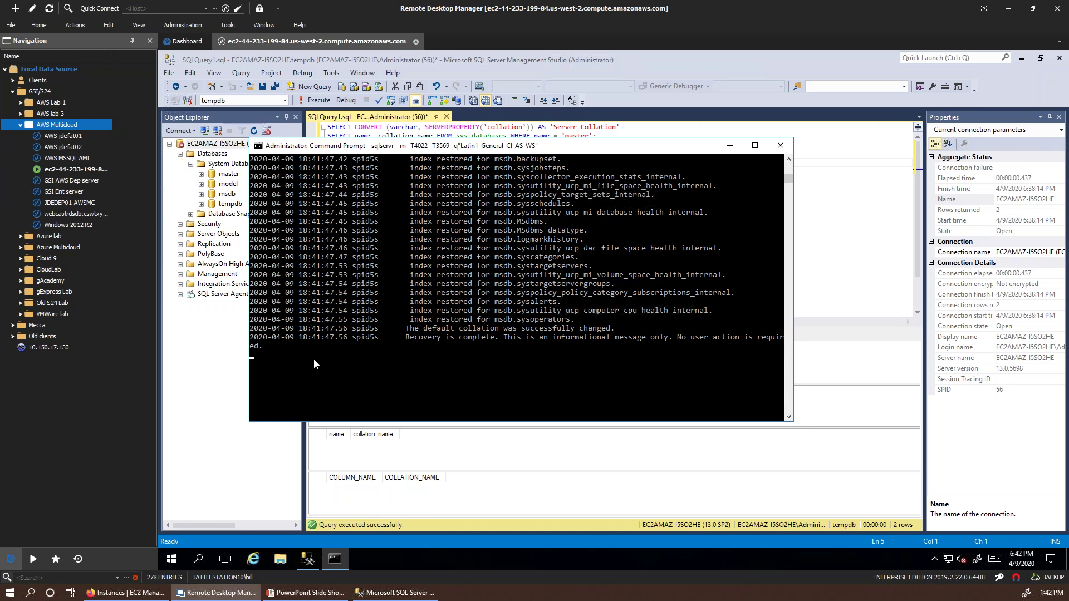
{"action": "left_click", "coordinate": [393, 387]}
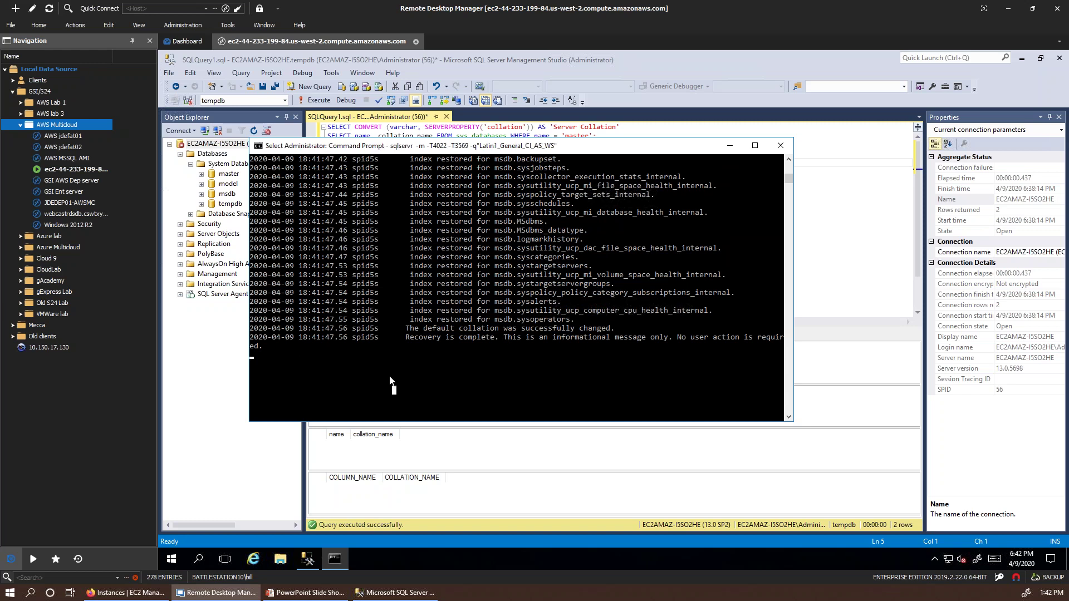
{"action": "key", "text": "Escape"}
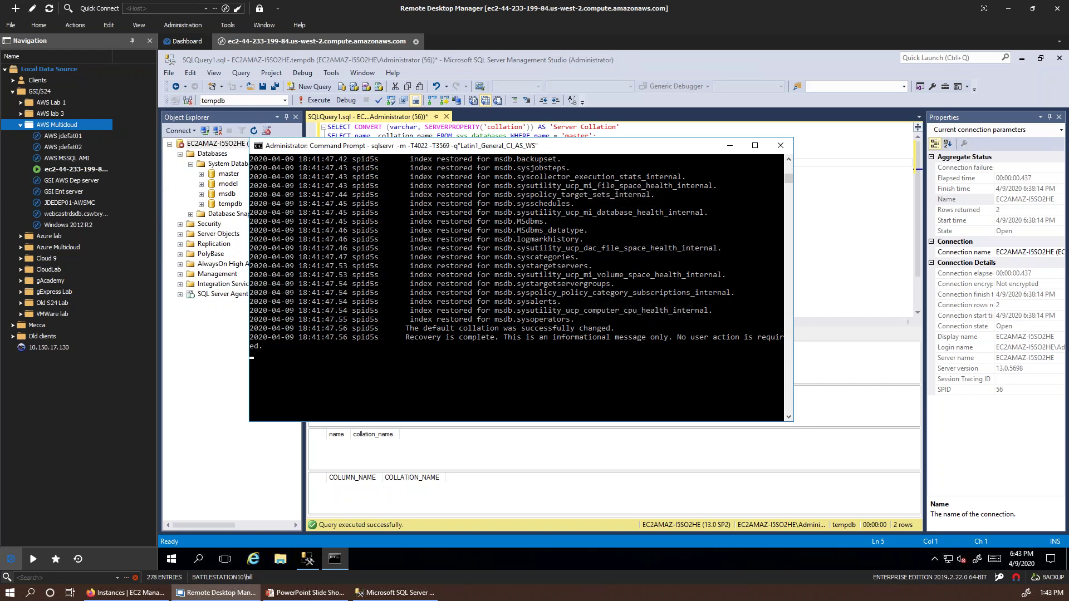
{"action": "key", "text": "alt+Tab"}
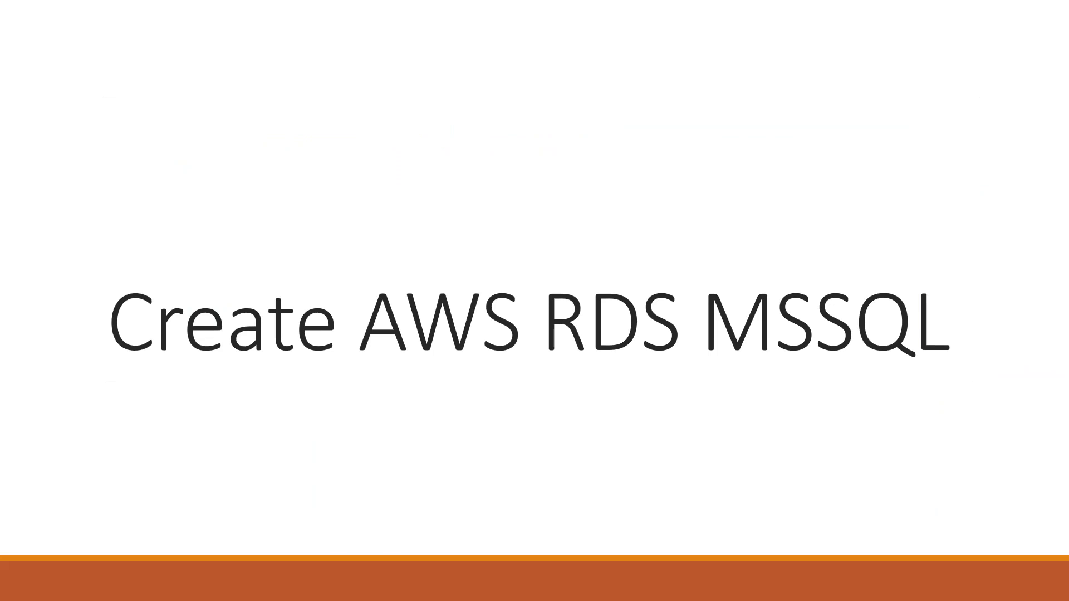
{"action": "key", "text": "alt+Tab"}
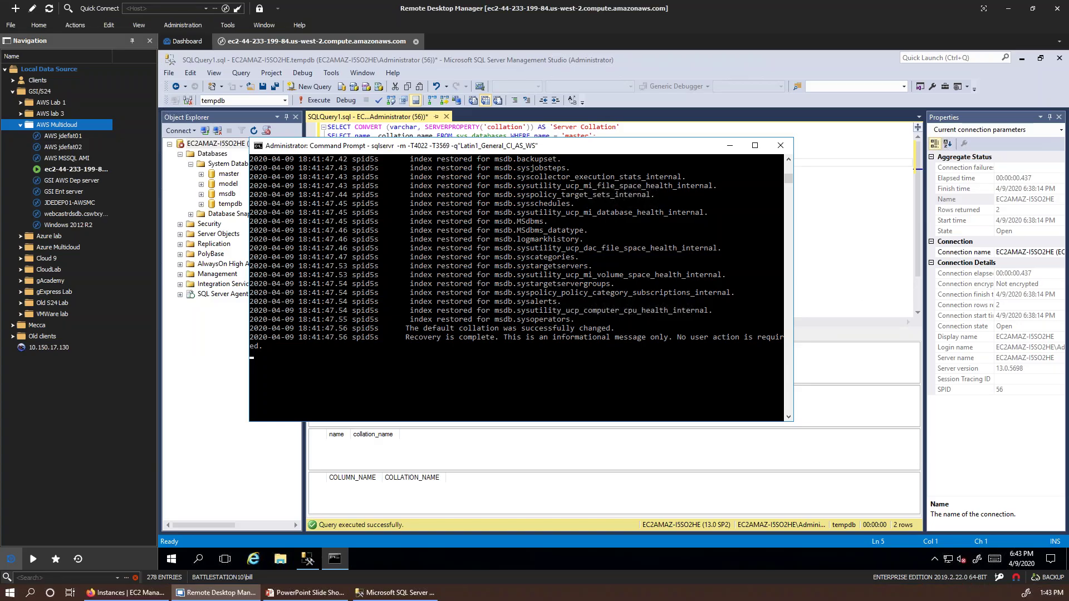
{"action": "key", "text": "alt+Tab"}
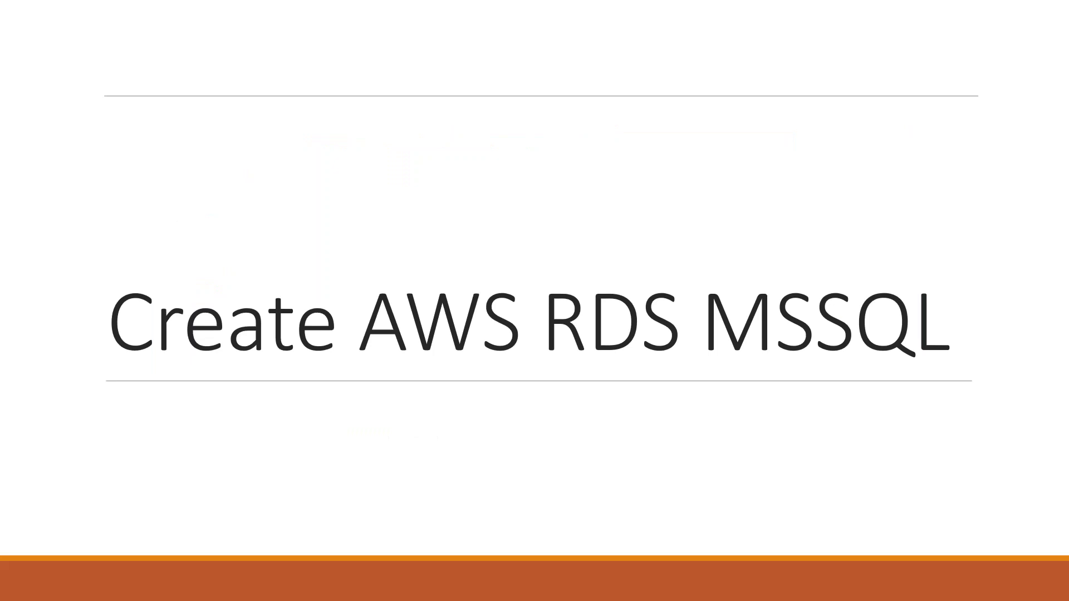
{"action": "key", "text": "alt+Tab"}
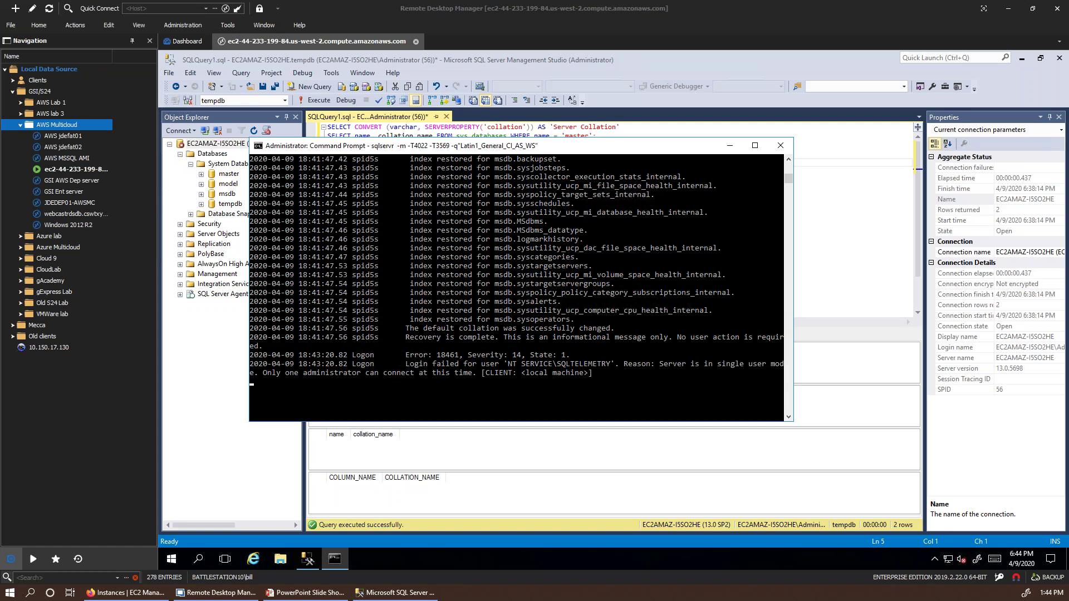
{"action": "key", "text": "alt+Tab"}
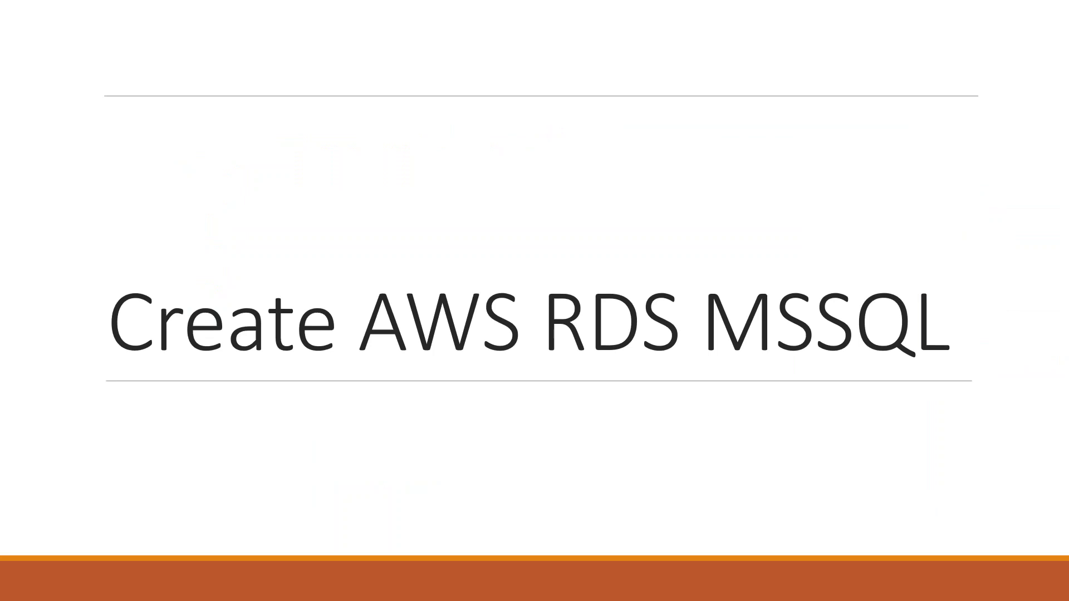
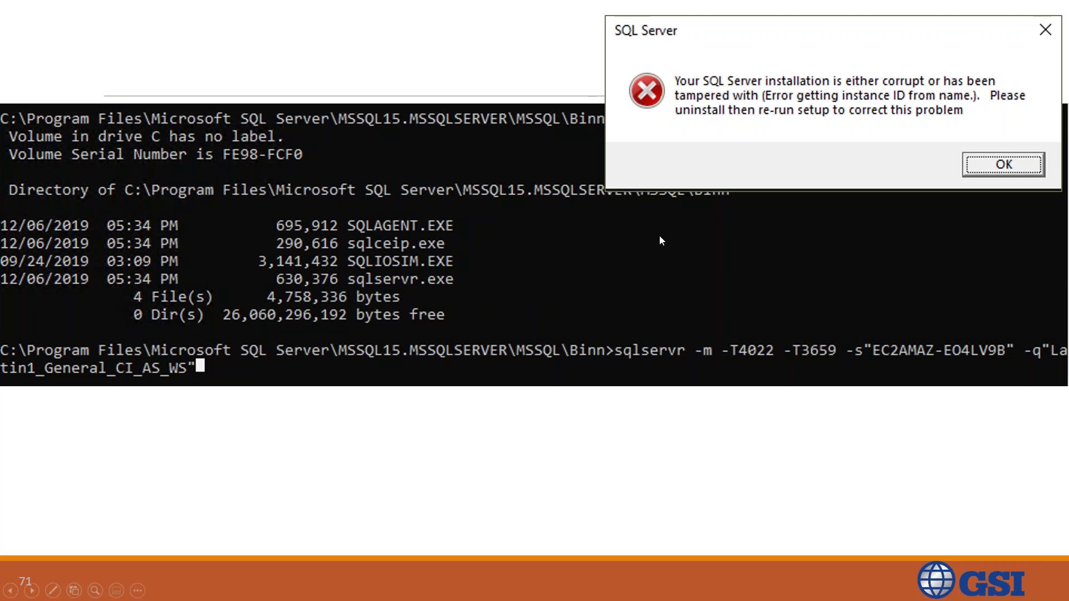
Step: Step past the Back to RDS slide to the Command Prompt slide showing the non-yielding scheduler shutdown
{"action": "left_click", "coordinate": [547, 321]}
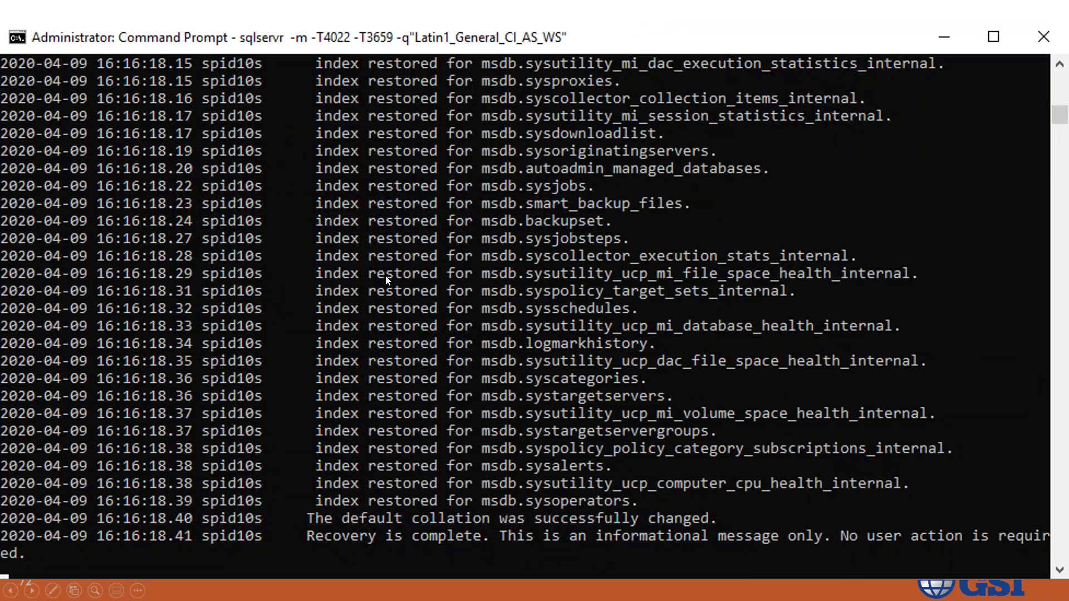
{"action": "left_click", "coordinate": [385, 275]}
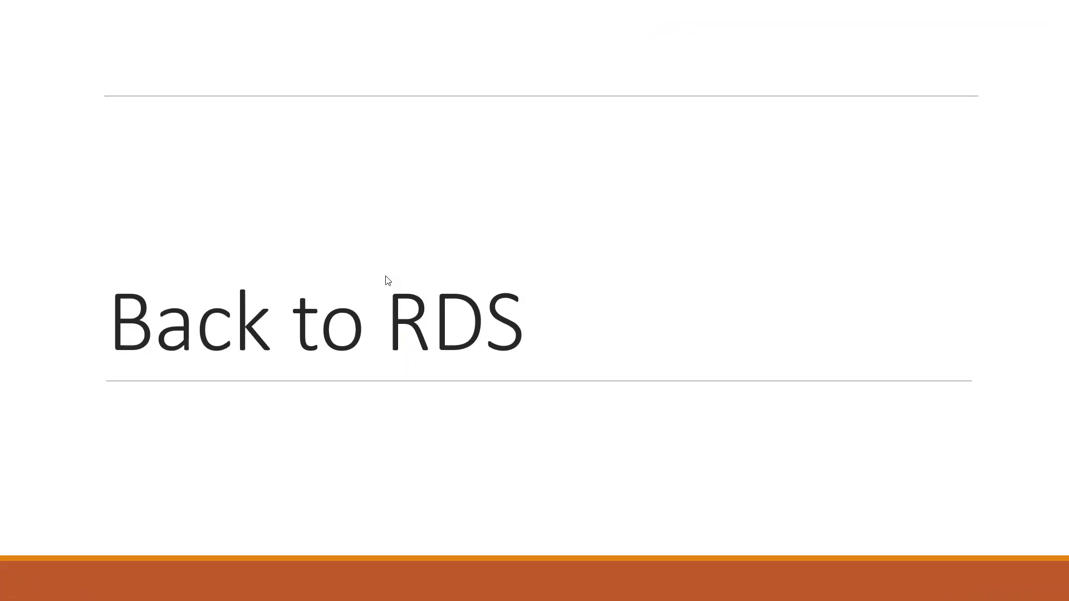
{"action": "scroll", "coordinate": [385, 276], "scroll_direction": "up", "scroll_amount": 1}
{"action": "left_click", "coordinate": [385, 276]}
{"action": "scroll", "coordinate": [385, 276], "scroll_direction": "up", "scroll_amount": 1}
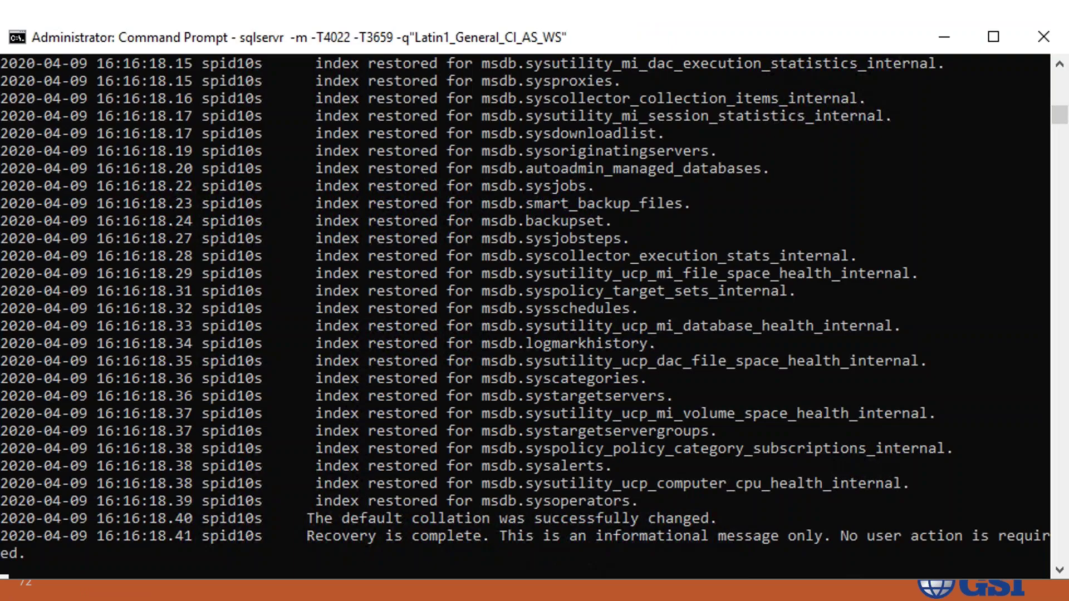
{"action": "key", "text": "Right"}
{"action": "left_click", "coordinate": [405, 274]}
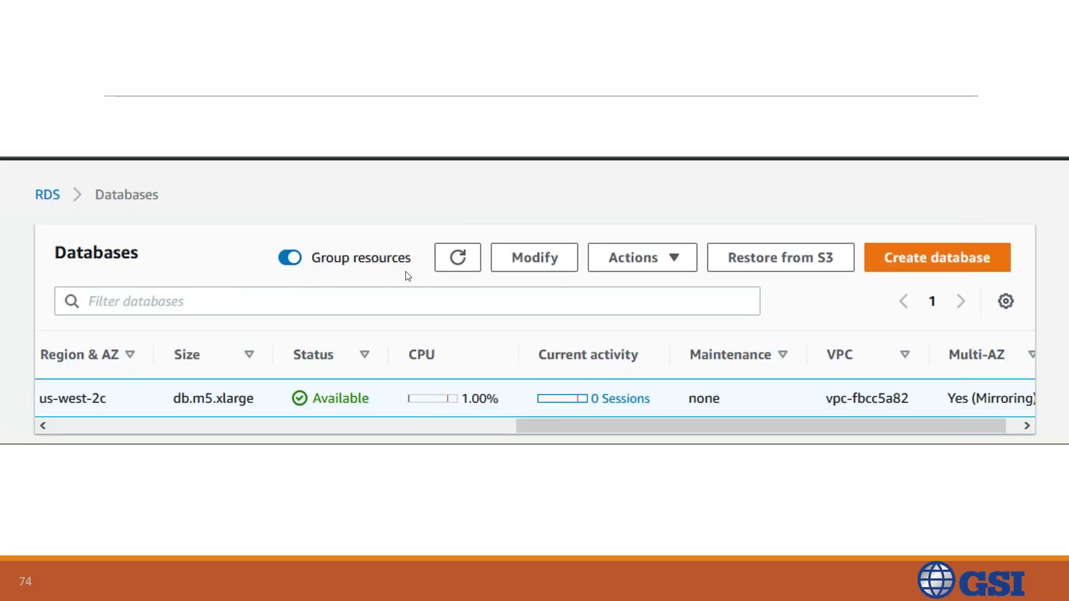
{"action": "left_click", "coordinate": [406, 275]}
{"action": "left_click", "coordinate": [407, 276]}
{"action": "scroll", "coordinate": [405, 271], "scroll_direction": "up", "scroll_amount": 1}
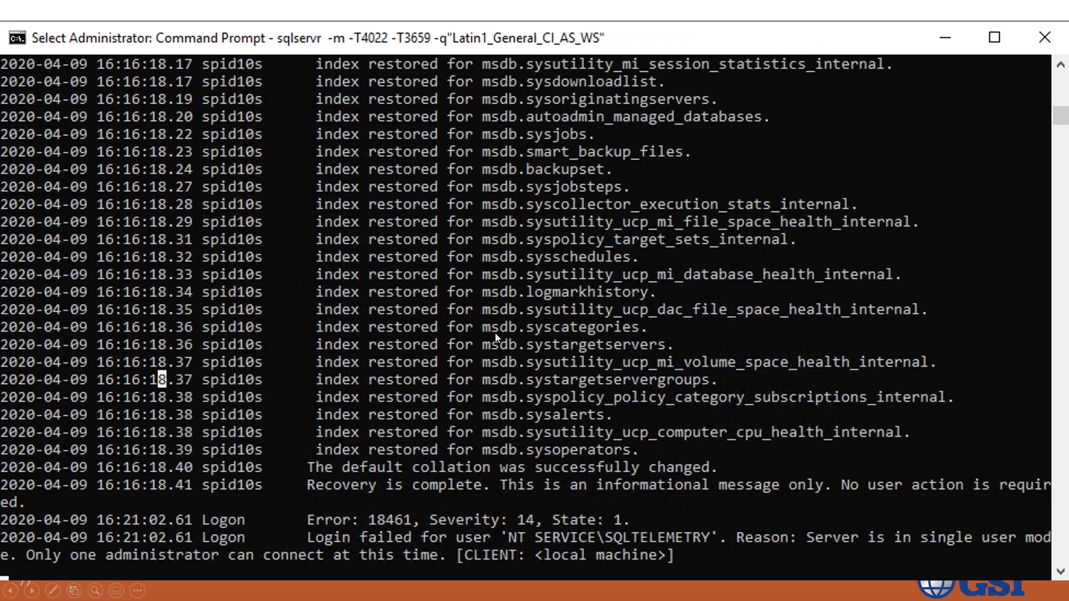
{"action": "left_click", "coordinate": [507, 461]}
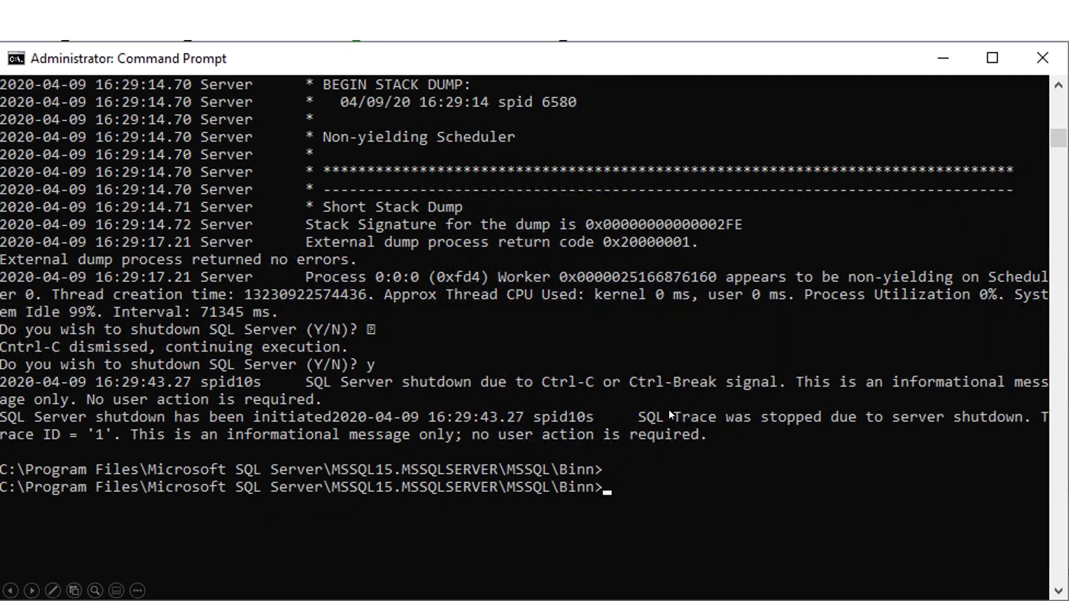
Step: Stop the single-user SQL Server with Ctrl+C twice and 'y', then close the console window
{"action": "key", "text": "alt+Tab"}
{"action": "right_click", "coordinate": [563, 394]}
{"action": "key", "text": "ctrl+c"}
{"action": "key", "text": "ctrl+c"}
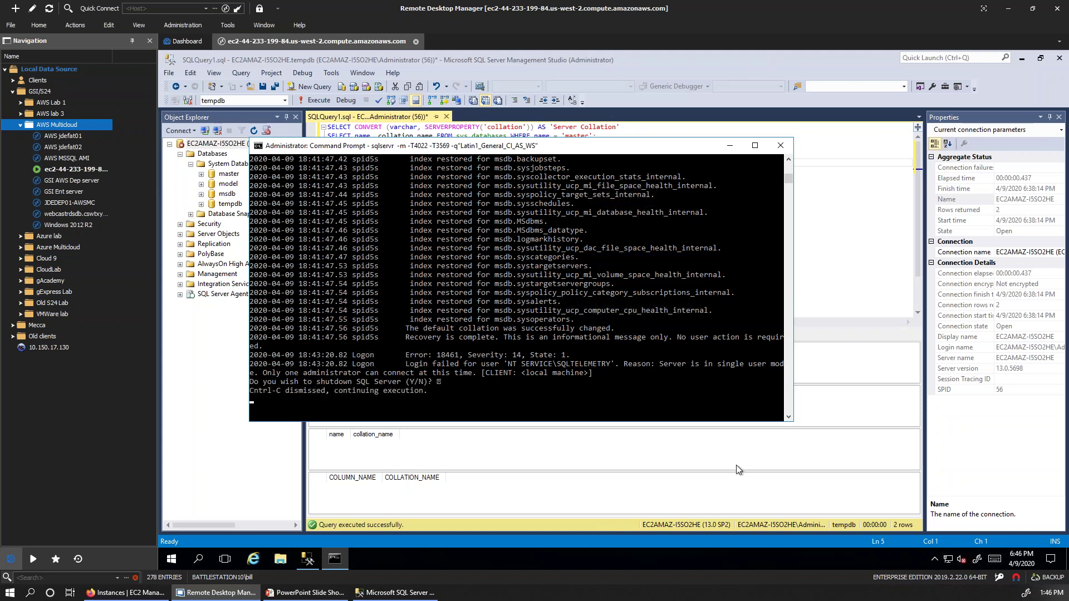
{"action": "key", "text": "ctrl+c"}
{"action": "type", "text": "y"}
{"action": "key", "text": "Return"}
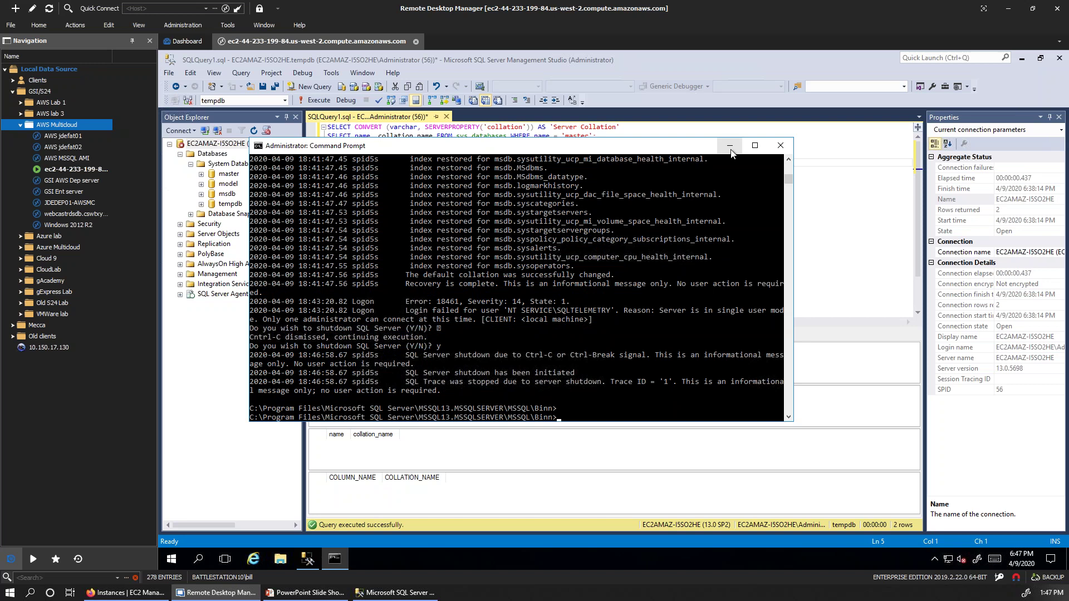
{"action": "left_click", "coordinate": [780, 145]}
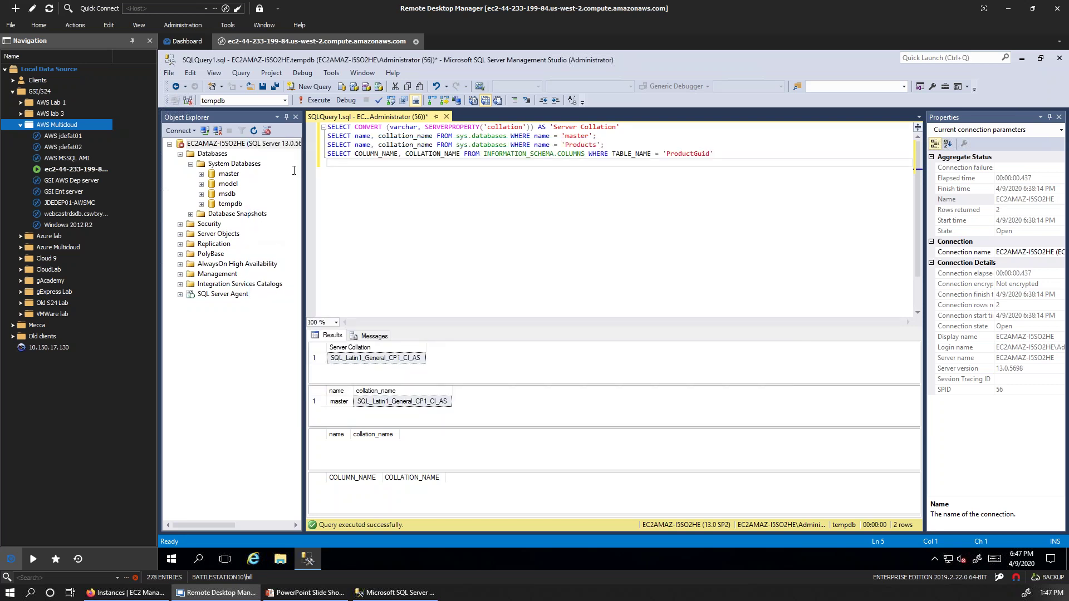
{"action": "left_click", "coordinate": [218, 145]}
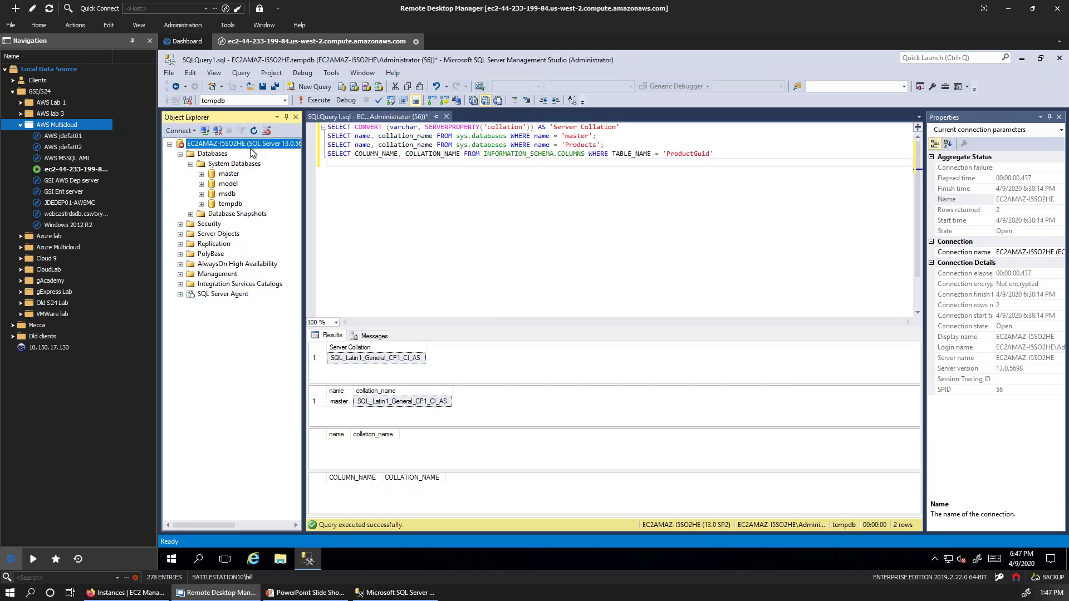
Step: Start the MSSQLSERVER service from the server's context menu and confirm
{"action": "right_click", "coordinate": [214, 148]}
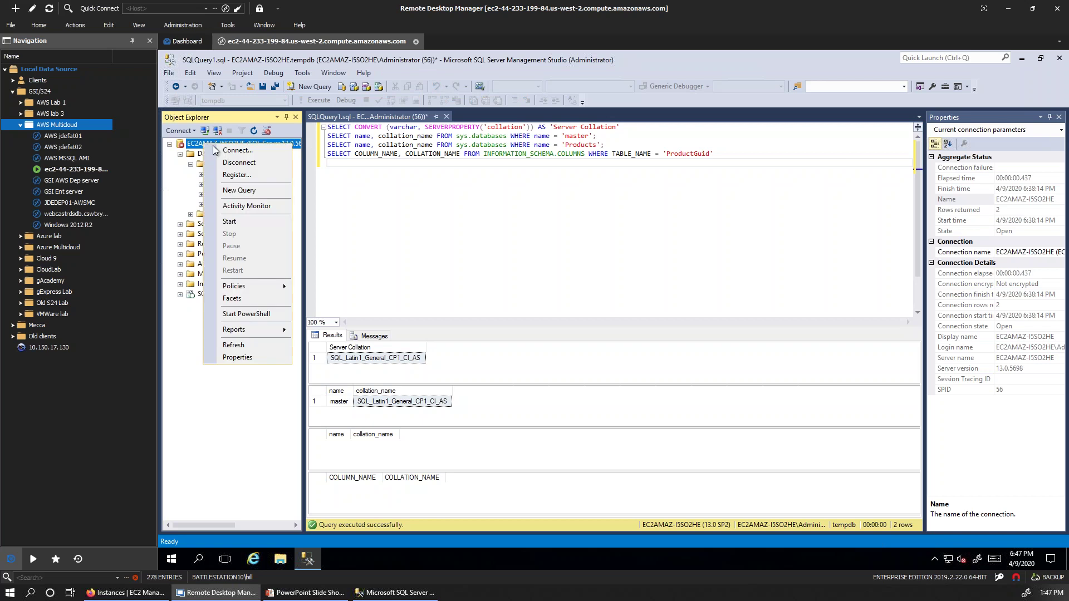
{"action": "left_click", "coordinate": [245, 221]}
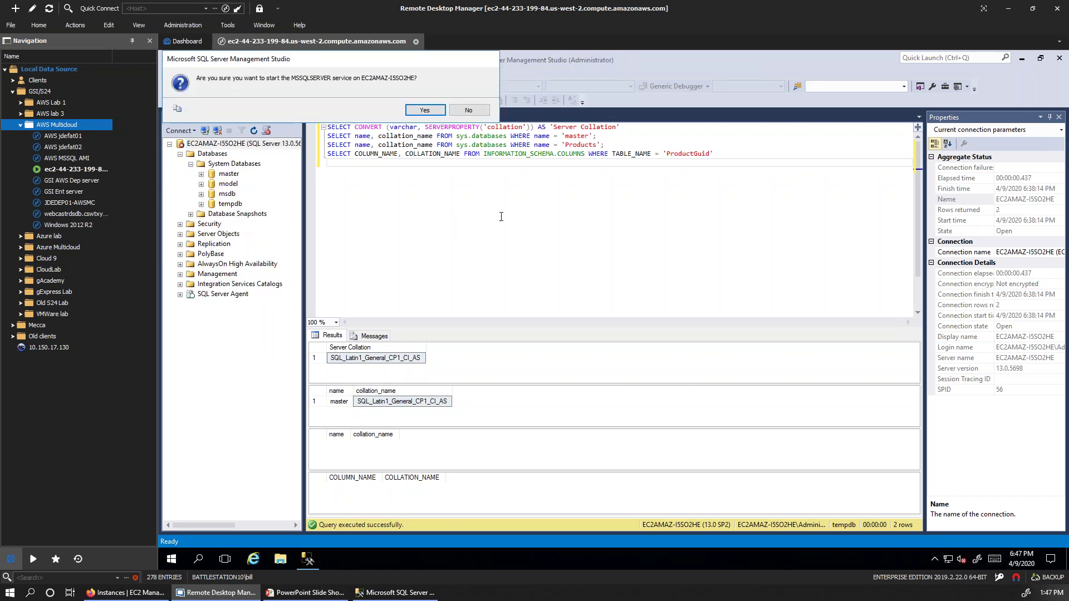
{"action": "left_click", "coordinate": [425, 109]}
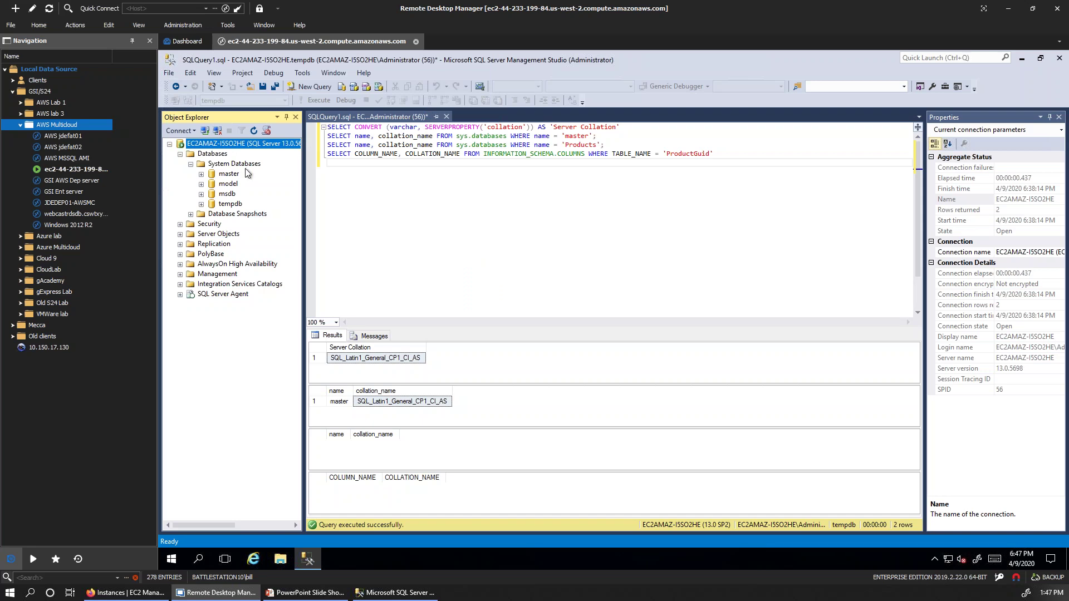
Step: Copy the four collation-check SELECT statements into a new query window on master and run them
{"action": "left_click_drag", "start_coordinate": [721, 156], "coordinate": [328, 127]}
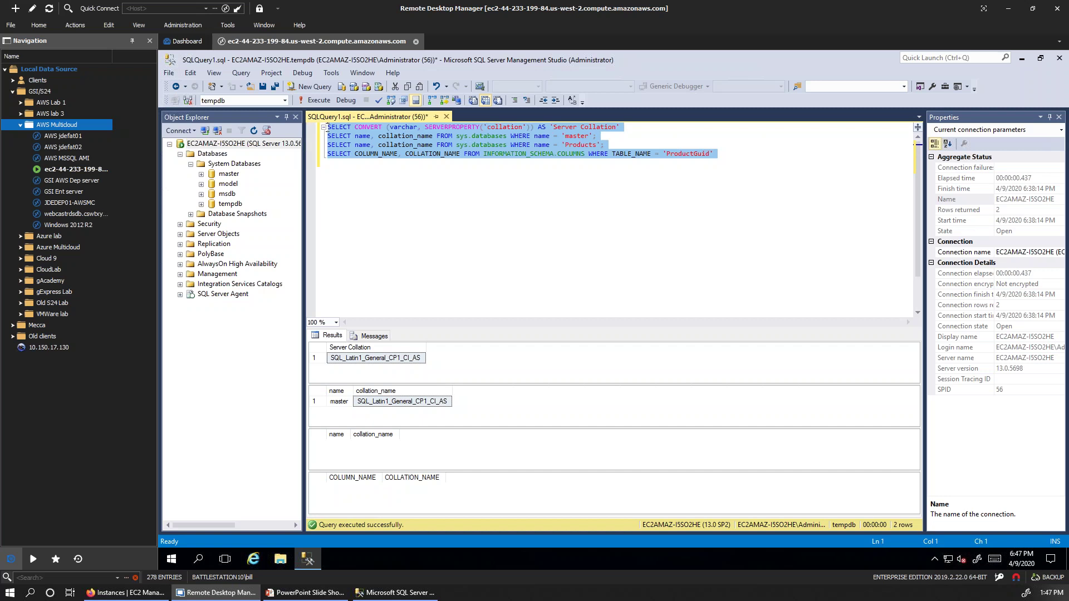
{"action": "left_click", "coordinate": [187, 144]}
{"action": "left_click", "coordinate": [315, 87]}
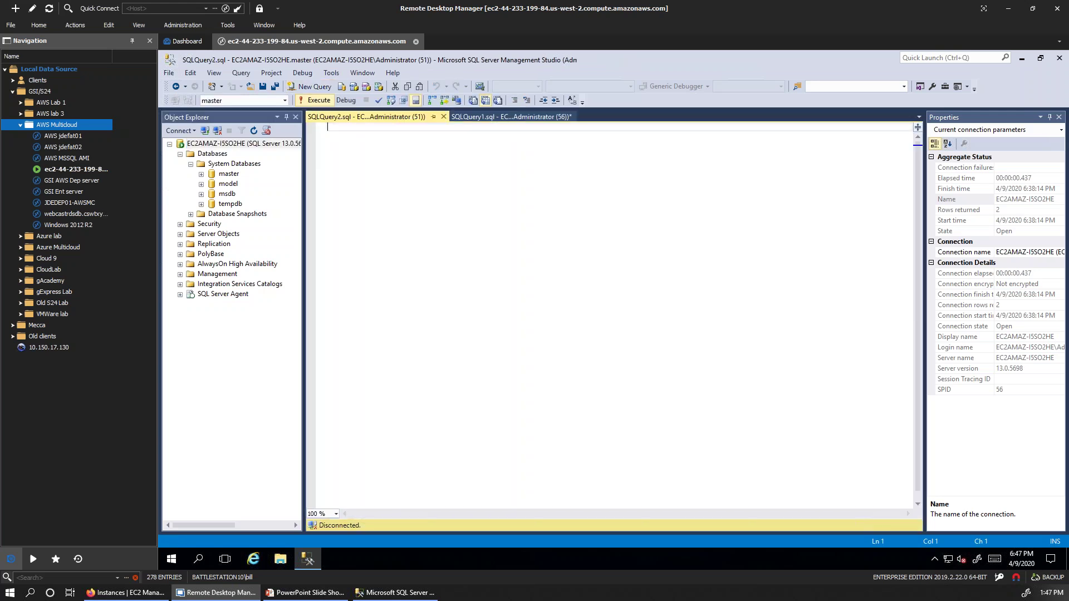
{"action": "key", "text": "ctrl+v"}
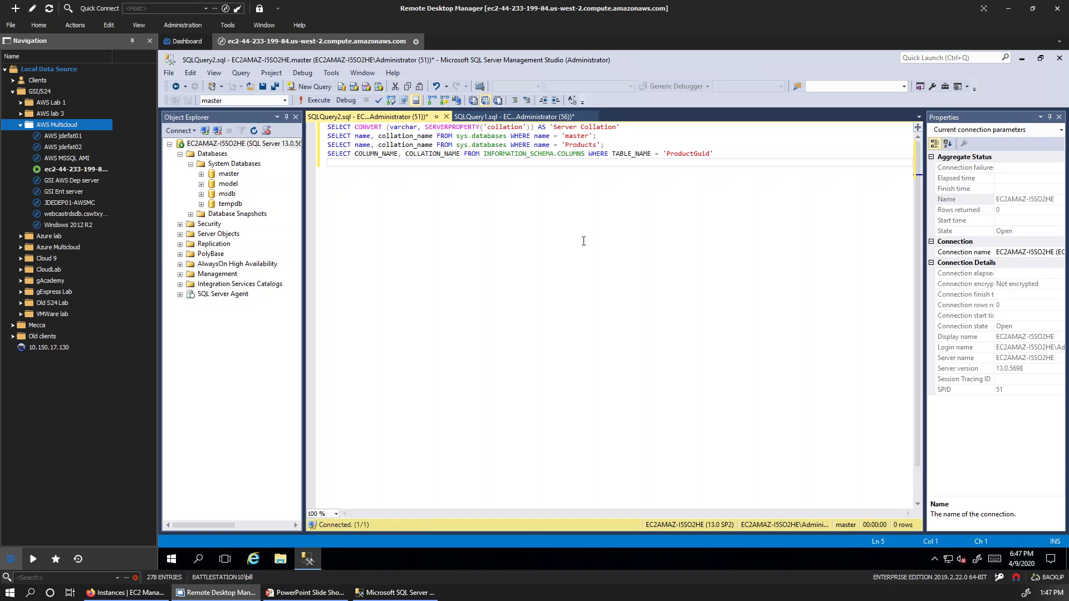
{"action": "key", "text": "F5"}
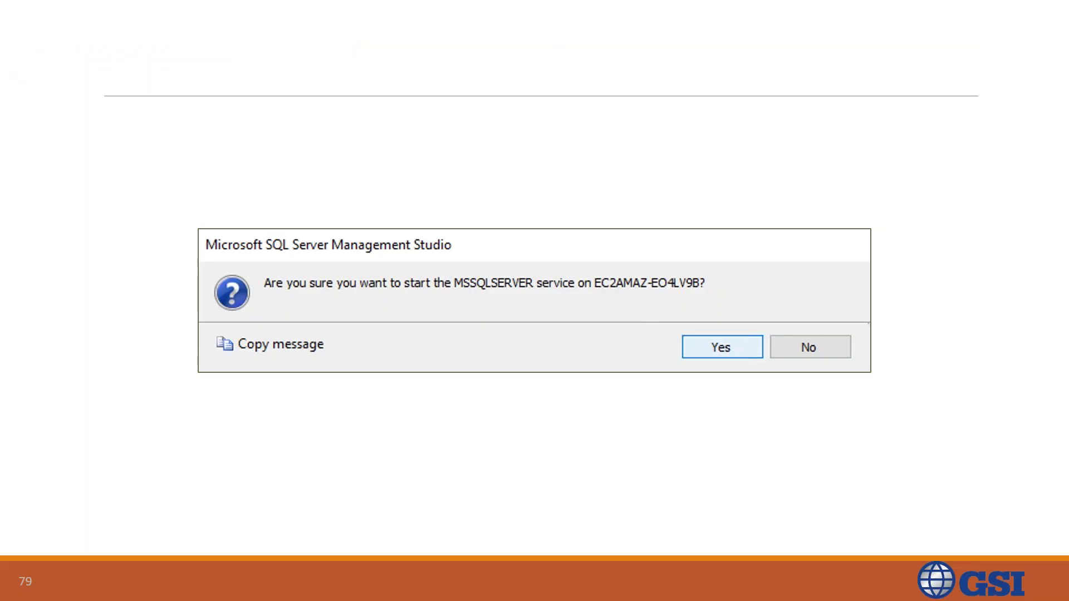
Step: Advance through the RDS deletion, Modify DB Instance and Finishing up Collation slides to the show's end
{"action": "key", "text": "Right"}
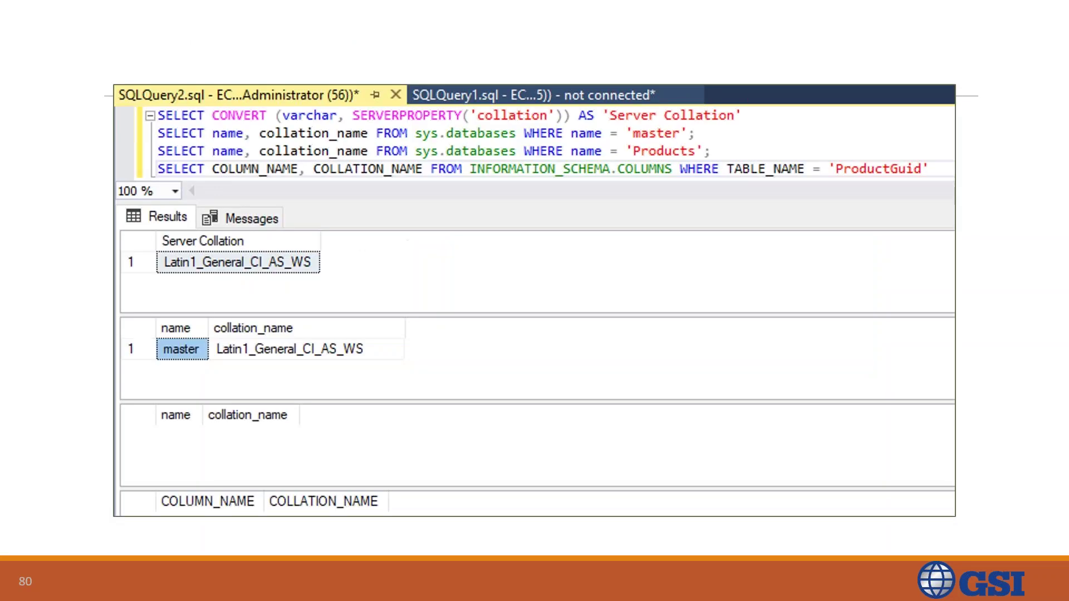
{"action": "key", "text": "Left"}
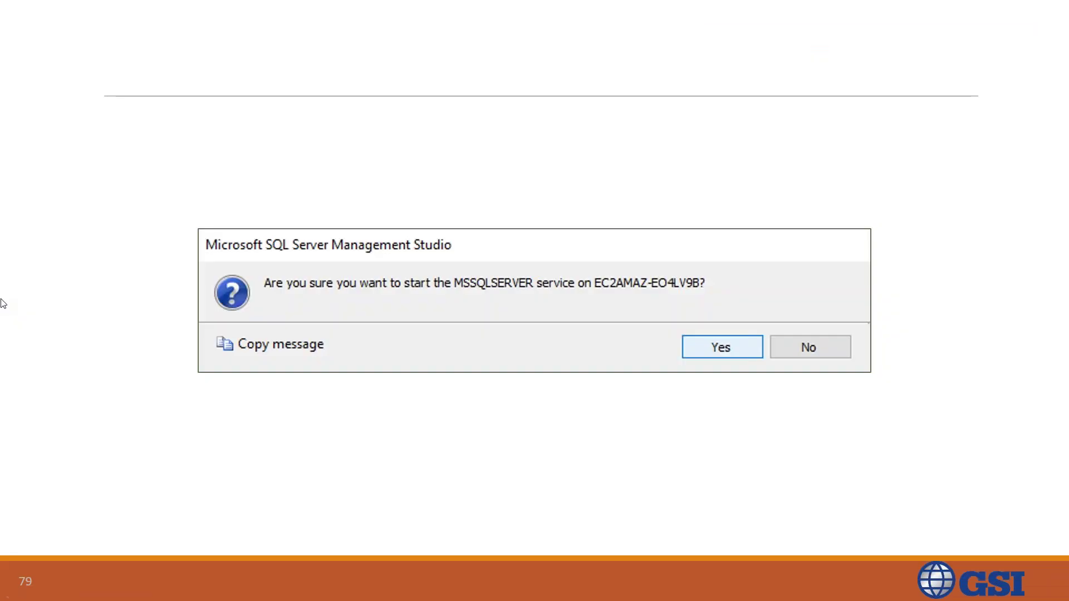
{"action": "key", "text": "Right"}
{"action": "key", "text": "Right"}
{"action": "key", "text": "Right"}
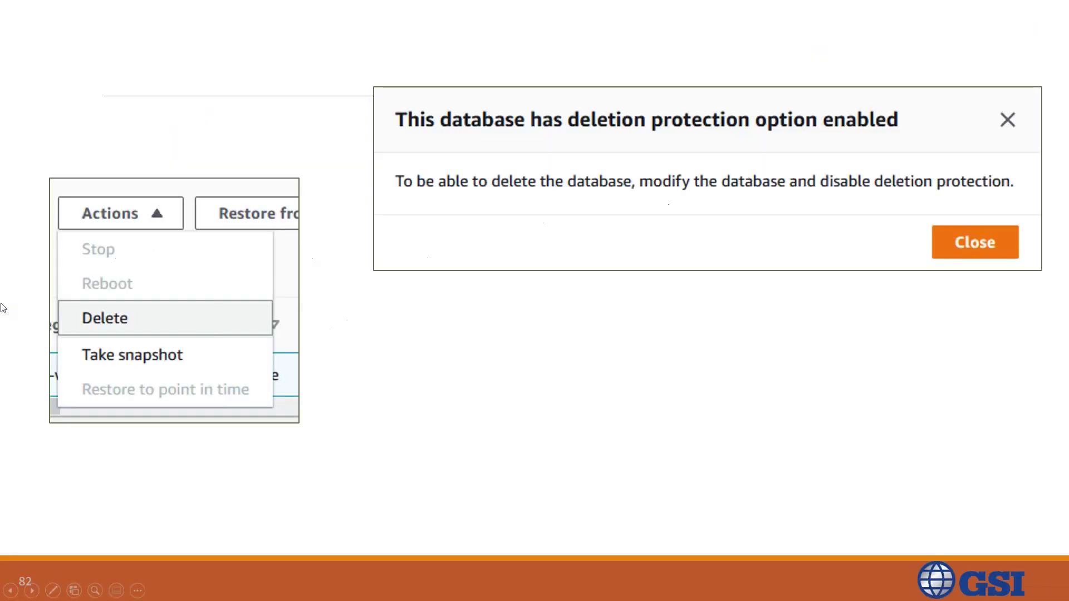
{"action": "key", "text": "Right"}
{"action": "key", "text": "Right"}
{"action": "key", "text": "Right"}
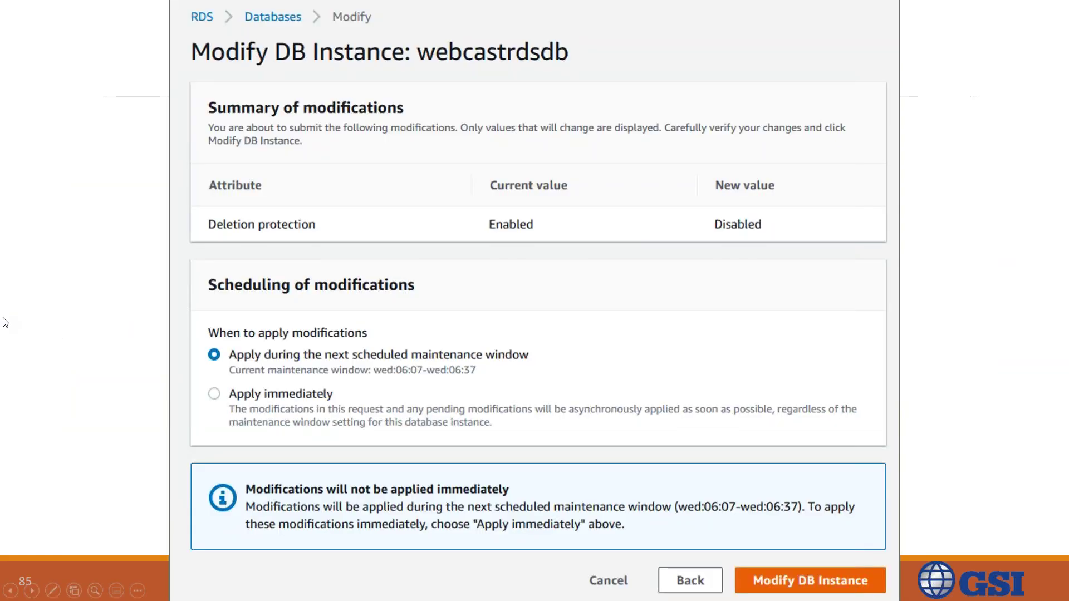
{"action": "key", "text": "Right"}
{"action": "key", "text": "Right"}
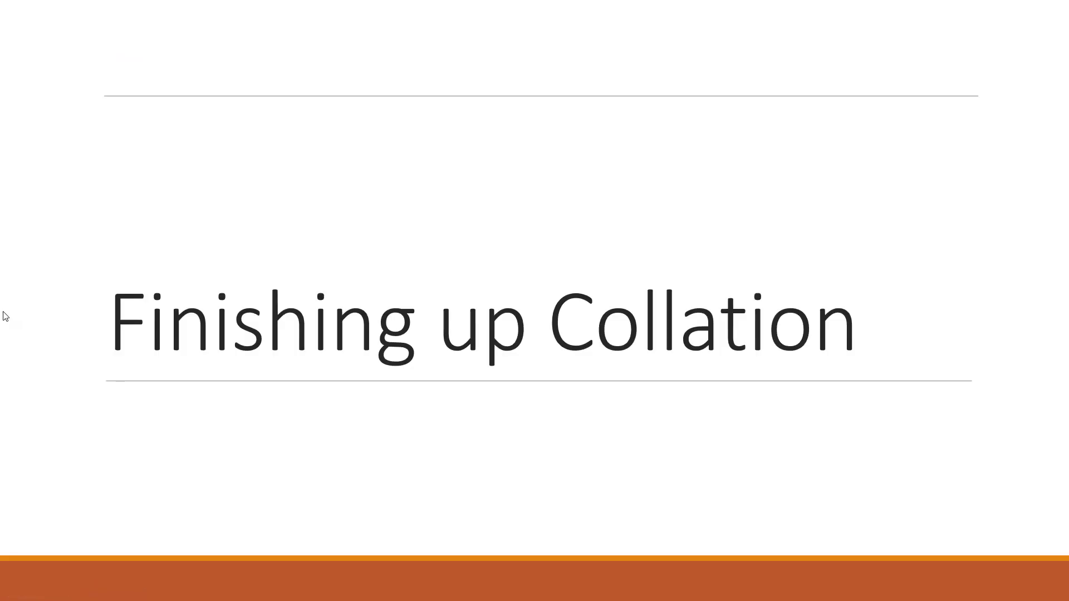
{"action": "key", "text": "Right"}
{"action": "key", "text": "Right"}
{"action": "key", "text": "Right"}
{"action": "key", "text": "Right"}
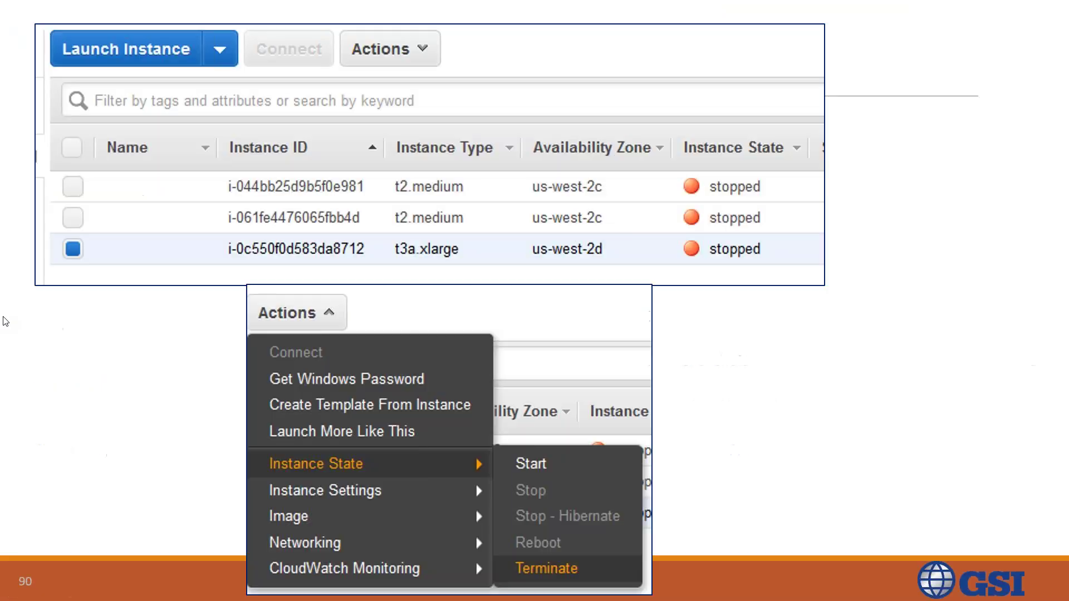
{"action": "key", "text": "Right"}
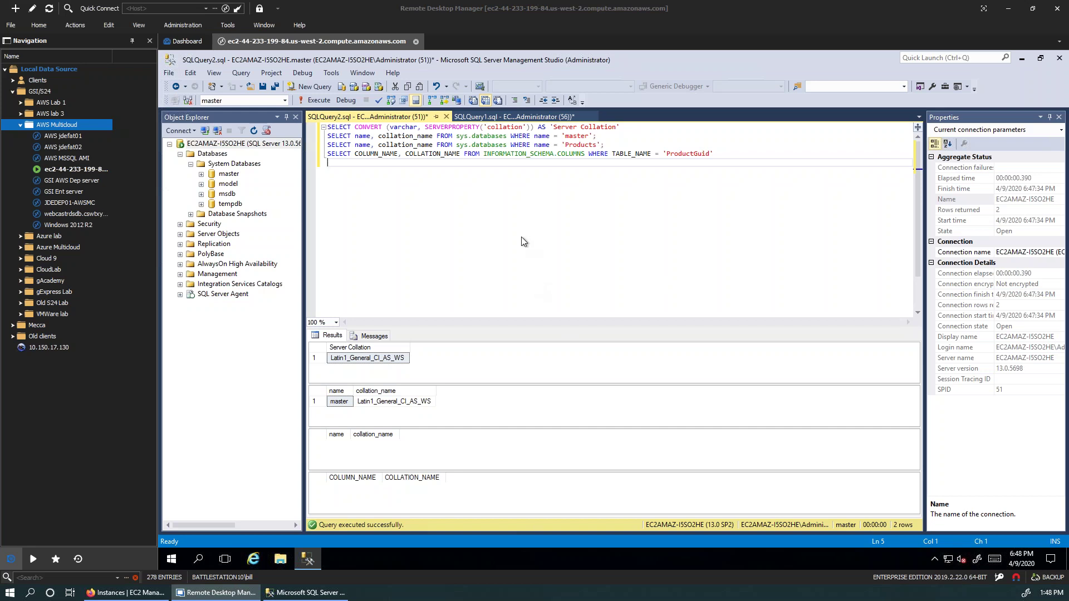
{"action": "right_click", "coordinate": [224, 146]}
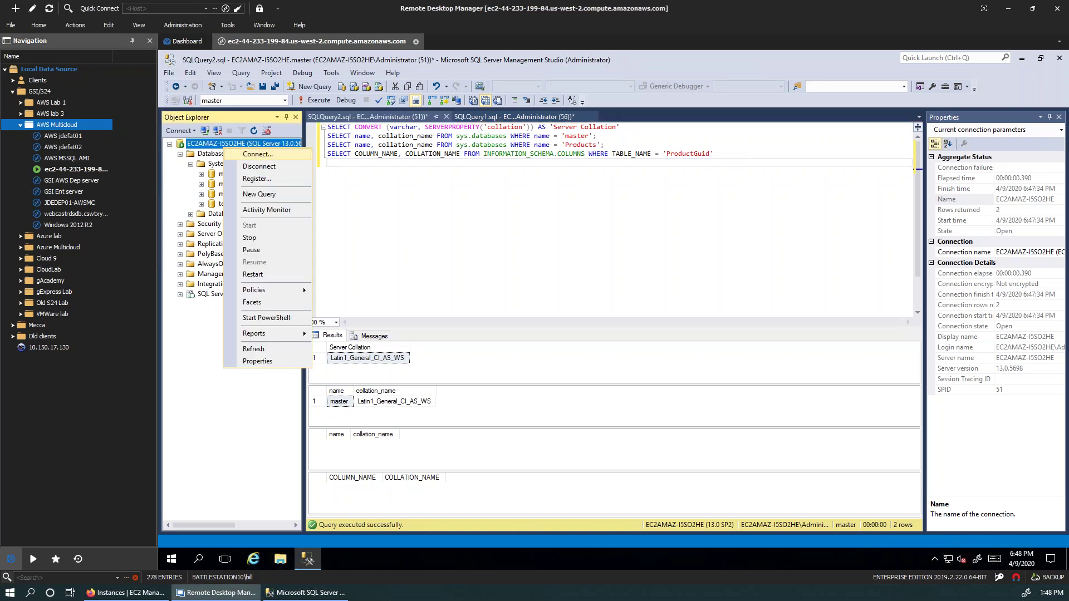
{"action": "left_click", "coordinate": [266, 361]}
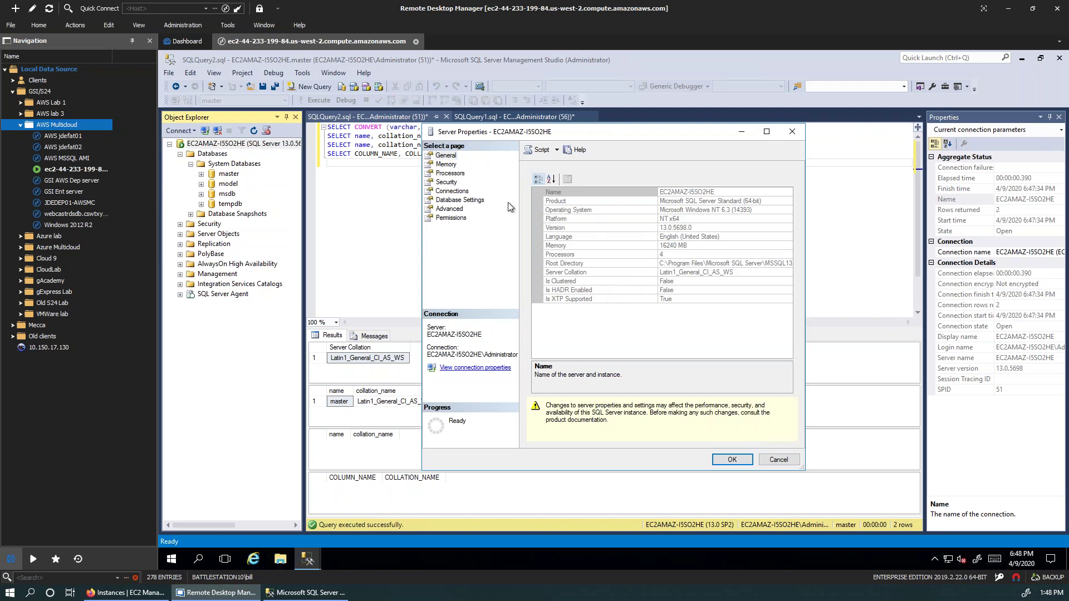
{"action": "left_click", "coordinate": [452, 166]}
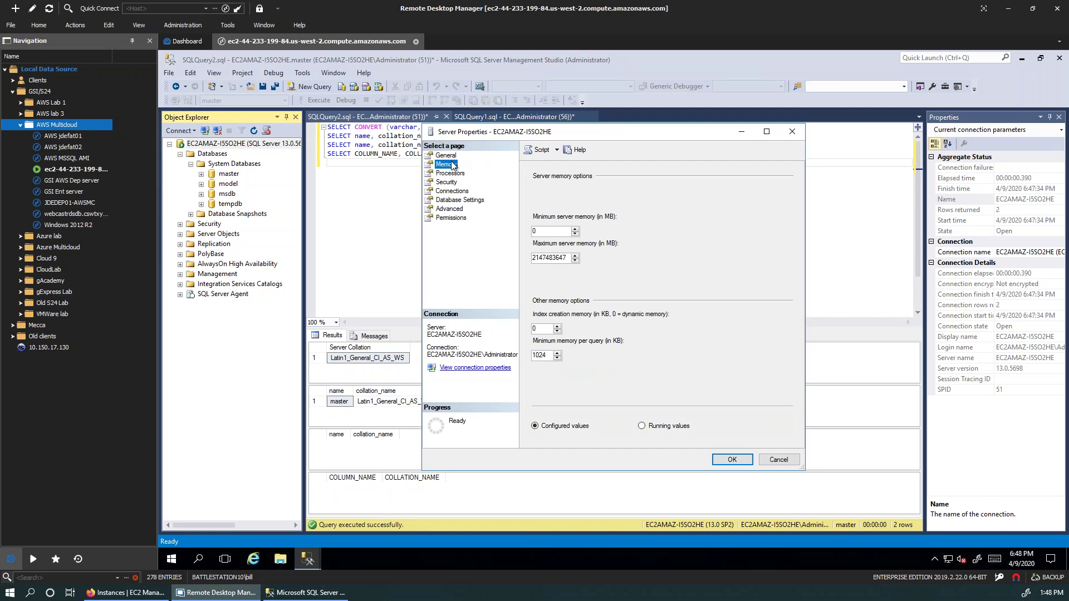
{"action": "double_click", "coordinate": [554, 259]}
Step: Check Task Manager's memory view (15.9 GB total, 2.6 GB in use), then return to Server Properties
{"action": "right_click", "coordinate": [515, 559]}
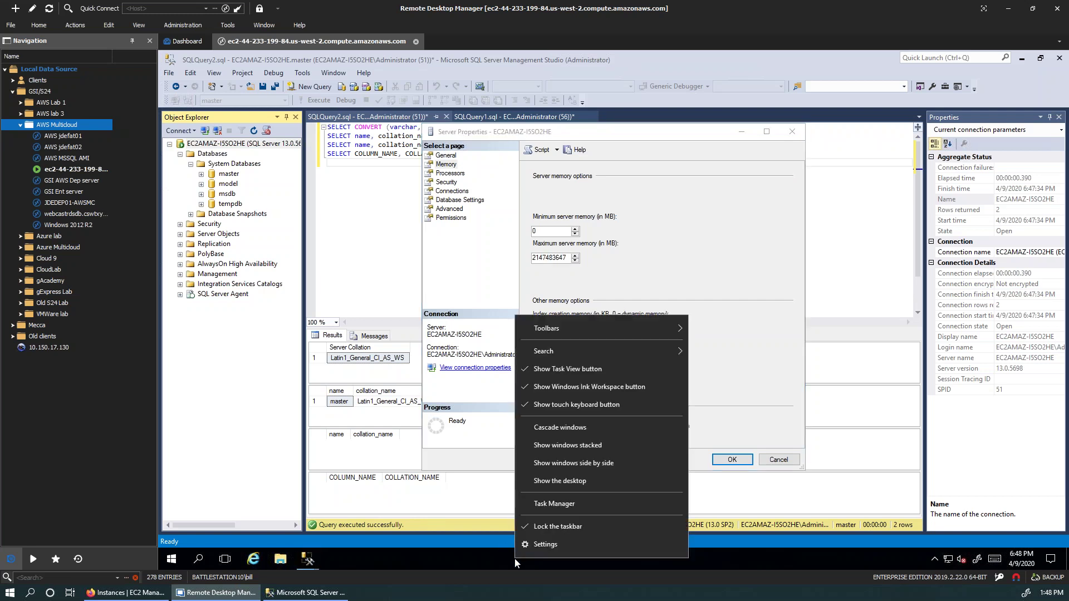
{"action": "left_click", "coordinate": [615, 507]}
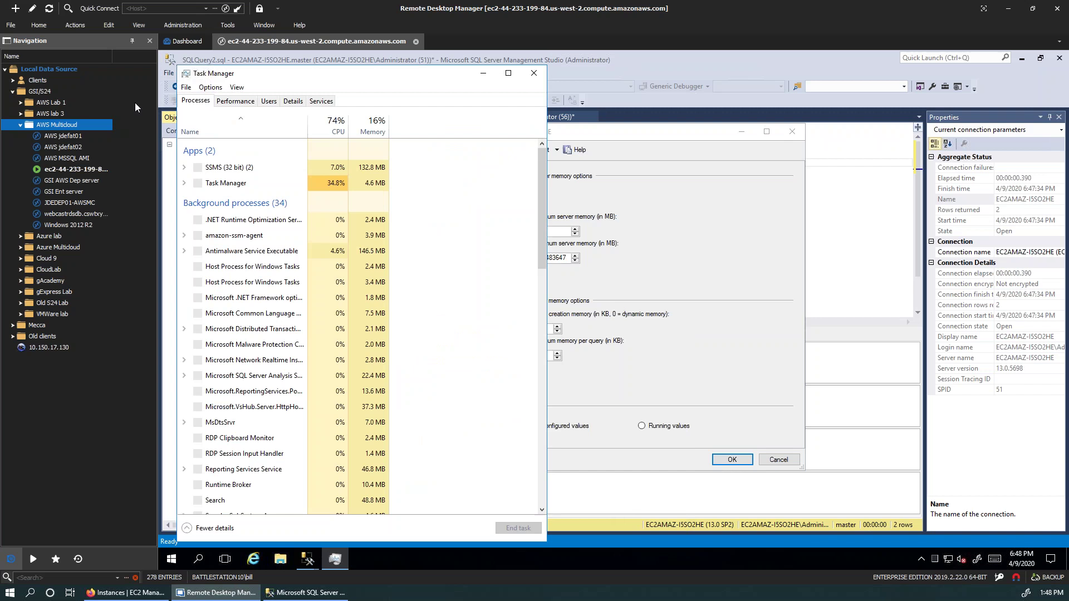
{"action": "left_click", "coordinate": [235, 101]}
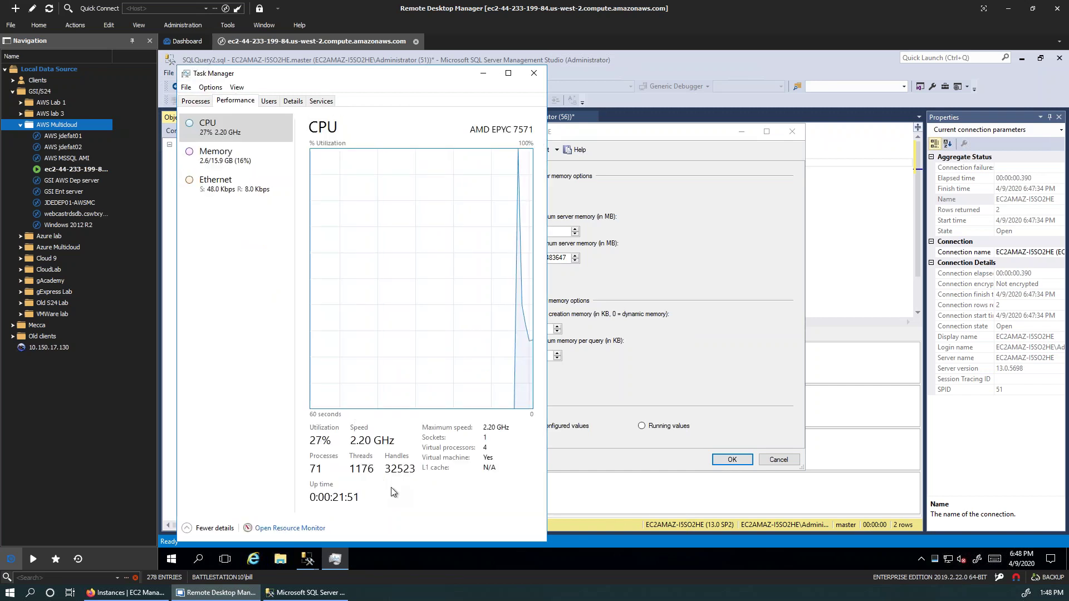
{"action": "left_click", "coordinate": [220, 162]}
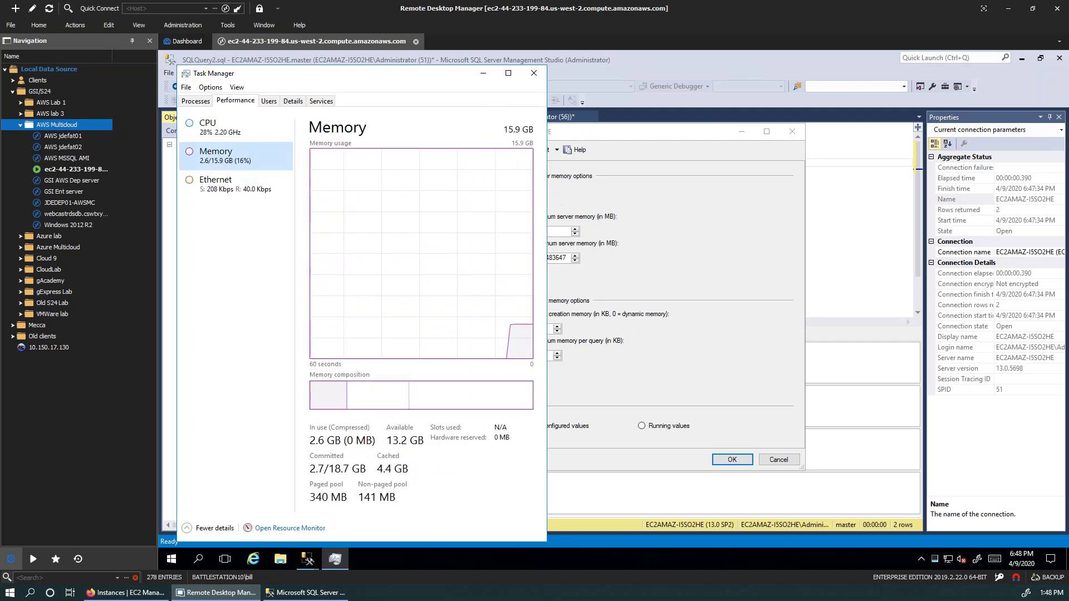
{"action": "left_click", "coordinate": [670, 215]}
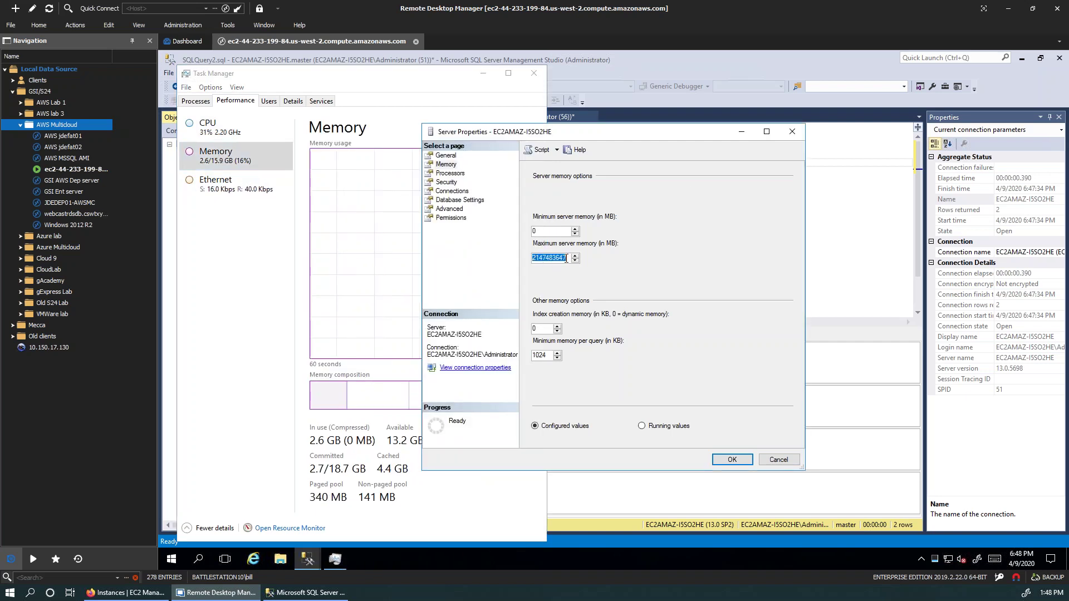
Step: Enter 12000 MB as maximum server memory and move on to the Processors page
{"action": "type", "text": "12000"}
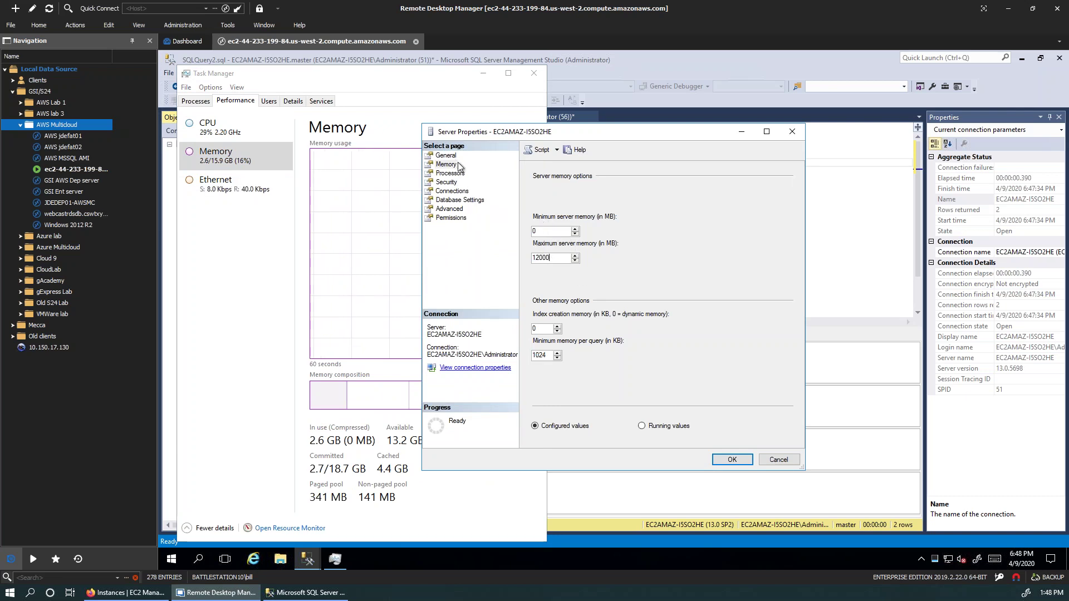
{"action": "left_click", "coordinate": [450, 173]}
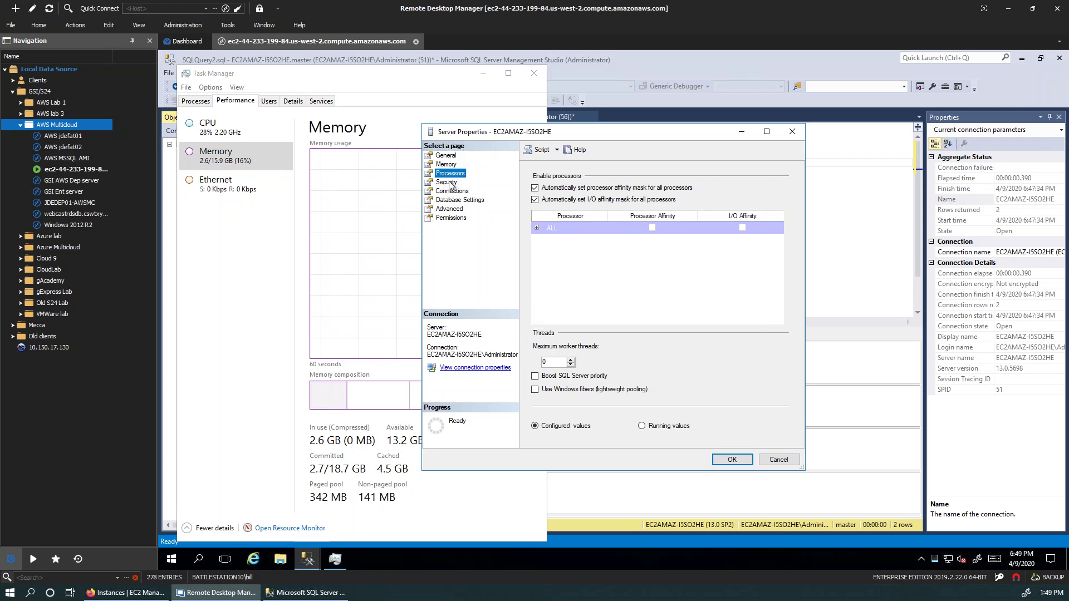
{"action": "left_click", "coordinate": [447, 182]}
Step: Tick Compress backup on the Database Settings page and review the default data and backup paths
{"action": "left_click", "coordinate": [452, 191]}
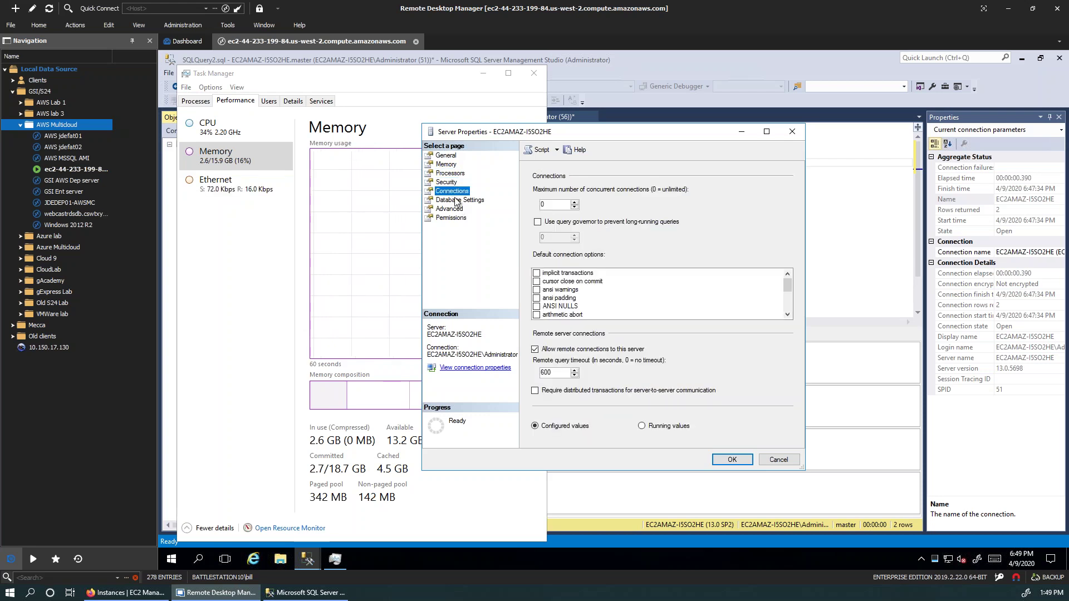
{"action": "left_click", "coordinate": [448, 182]}
{"action": "left_click", "coordinate": [453, 191]}
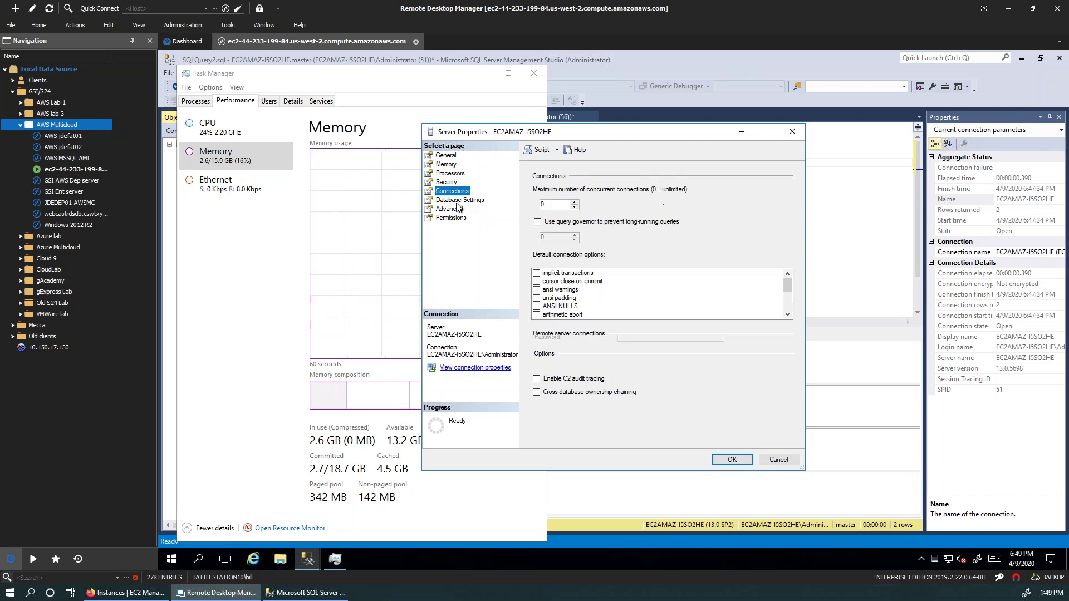
{"action": "left_click", "coordinate": [457, 200]}
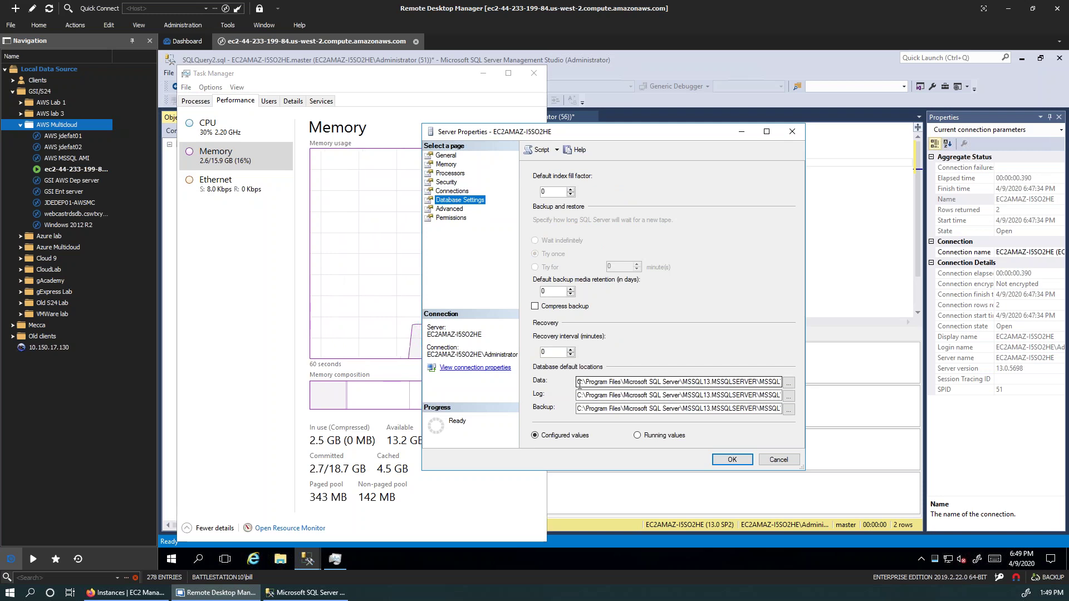
{"action": "left_click", "coordinate": [535, 308]}
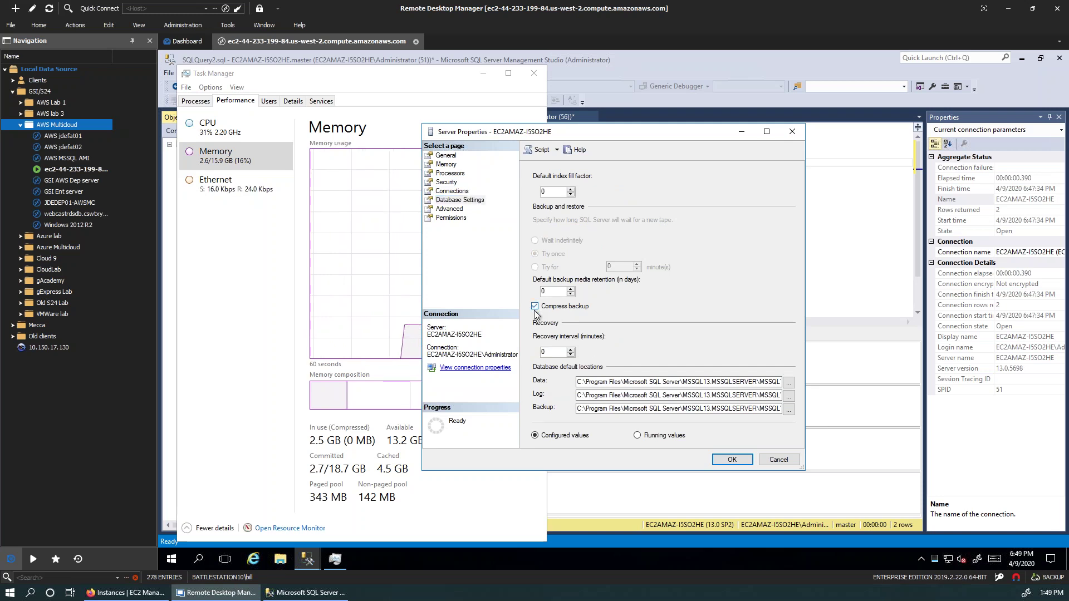
{"action": "left_click_drag", "start_coordinate": [628, 382], "coordinate": [635, 382]}
{"action": "left_click", "coordinate": [635, 409]}
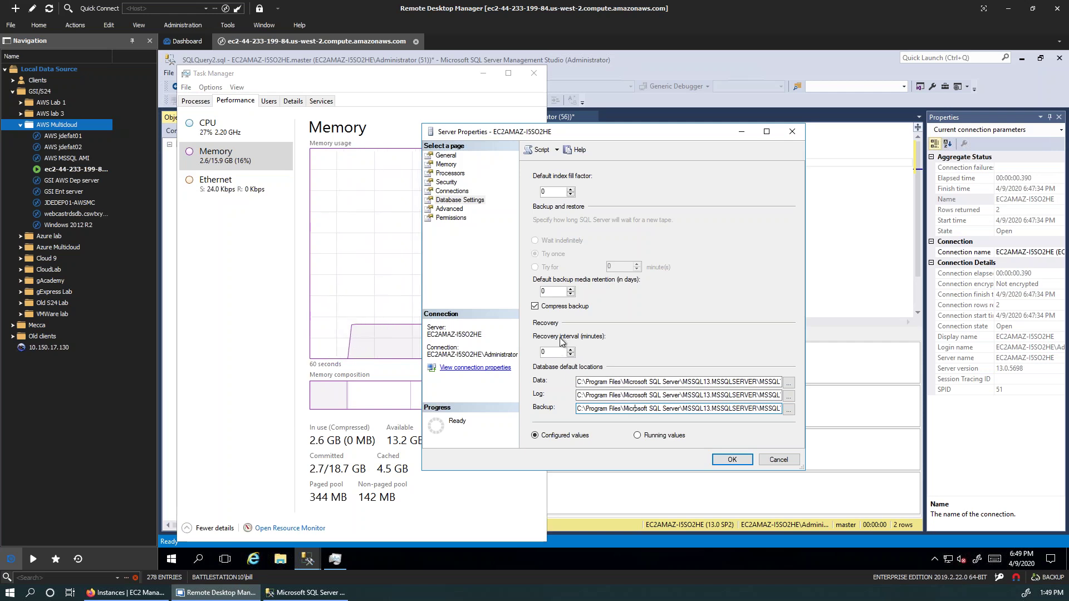
{"action": "left_click", "coordinate": [451, 209]}
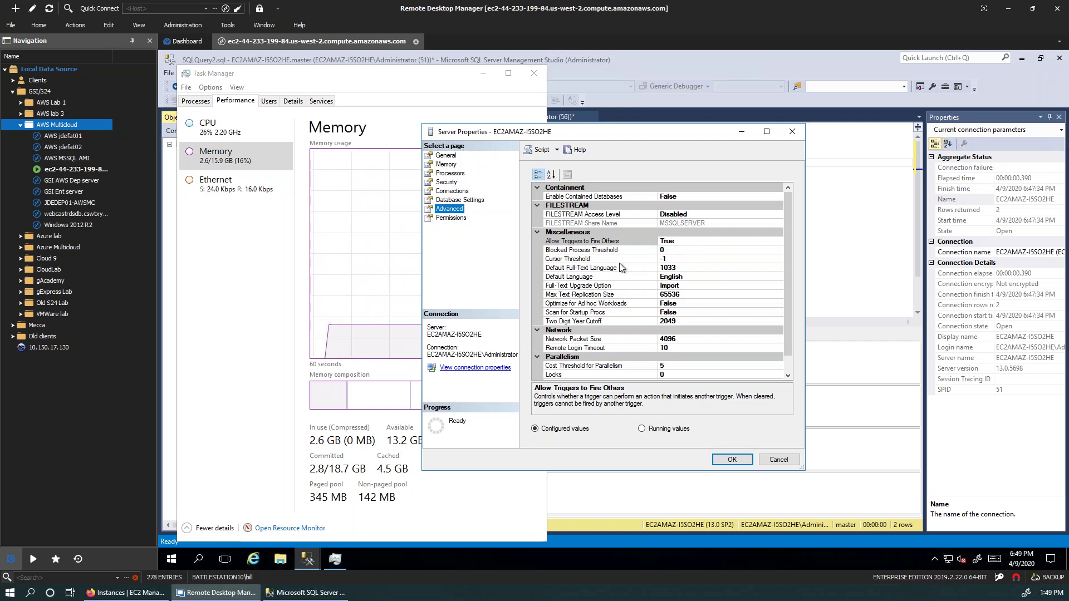
Step: Set Optimize for Ad hoc Workloads to True on the Advanced page
{"action": "left_click", "coordinate": [625, 304]}
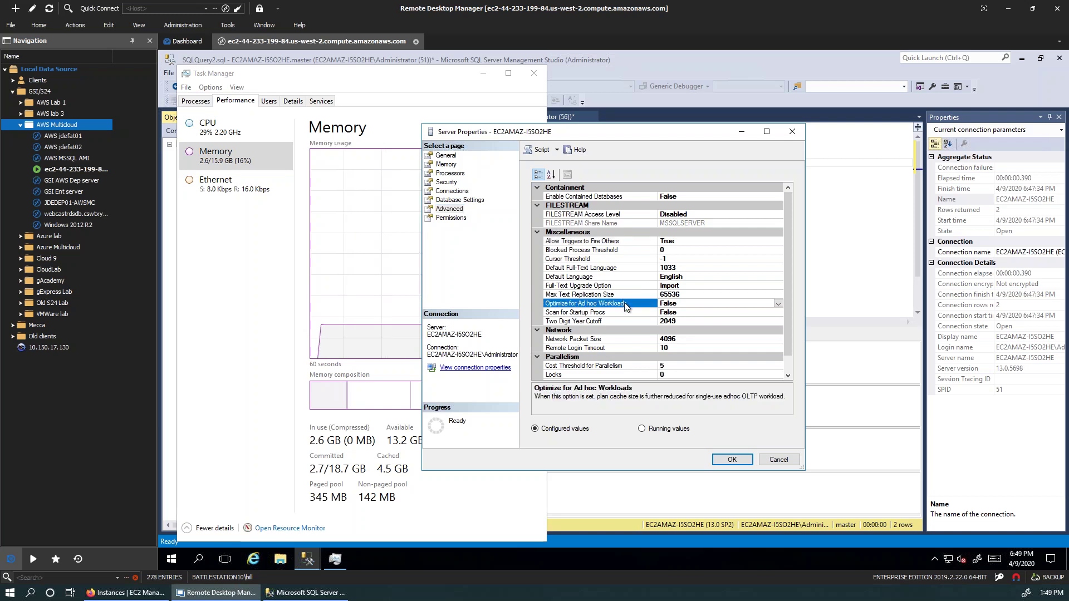
{"action": "left_click", "coordinate": [778, 304]}
{"action": "left_click", "coordinate": [677, 313]}
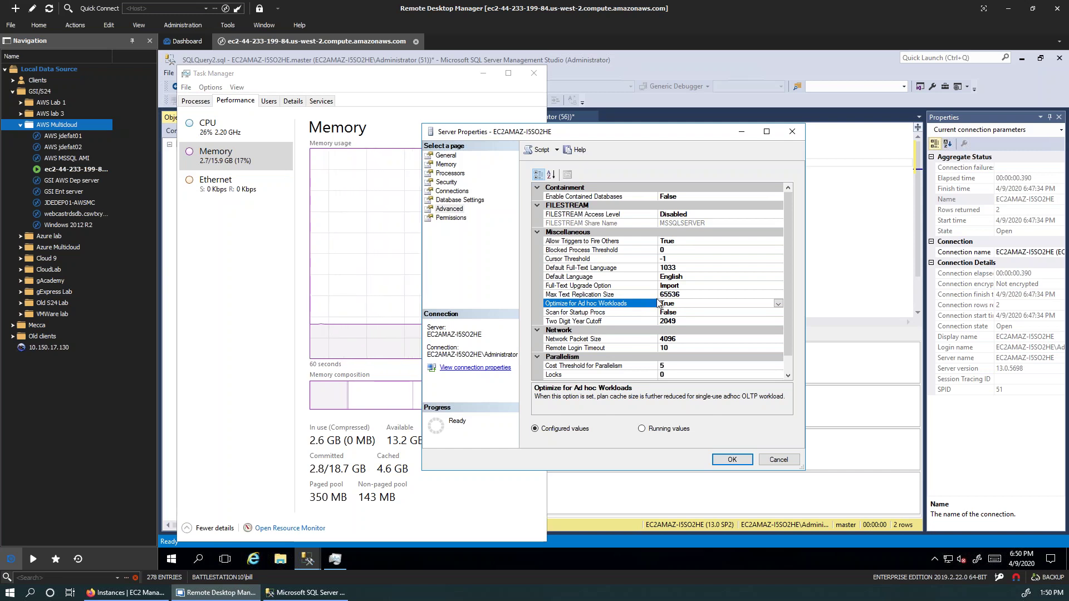
{"action": "scroll", "coordinate": [656, 298], "scroll_direction": "down", "scroll_amount": 1}
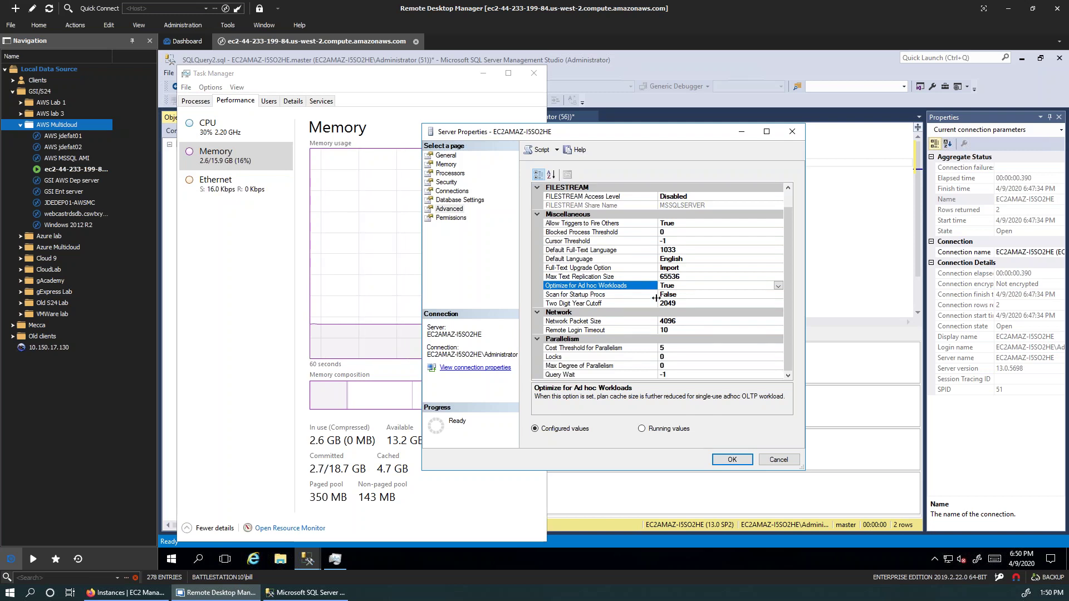
{"action": "left_click", "coordinate": [662, 348]}
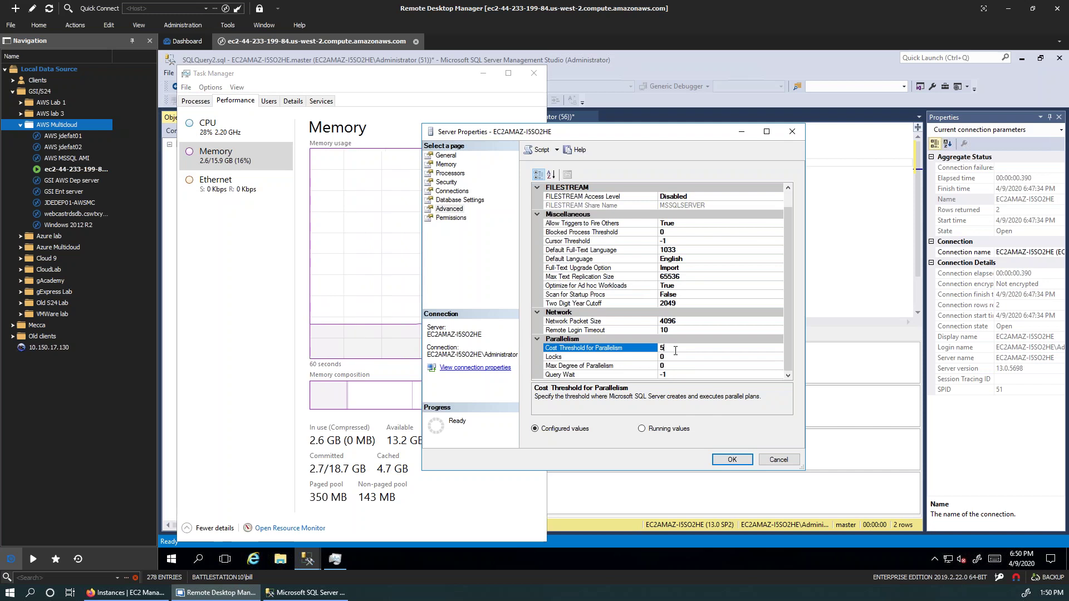
Step: Change Cost Threshold for Parallelism from 5 to 50 by appending a 0
{"action": "type", "text": "0"}
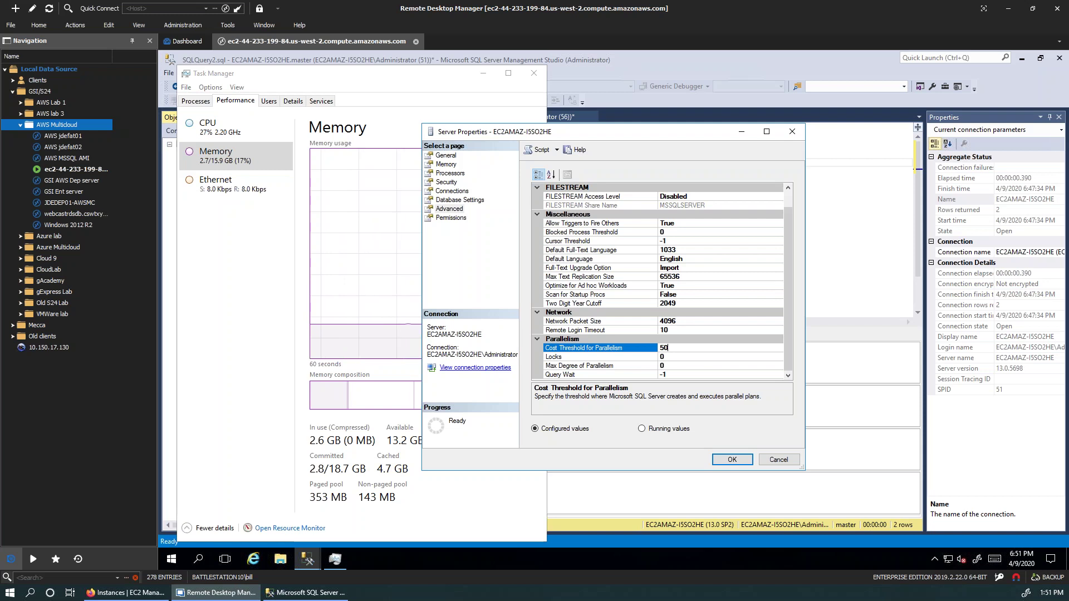
{"action": "left_click", "coordinate": [682, 365]}
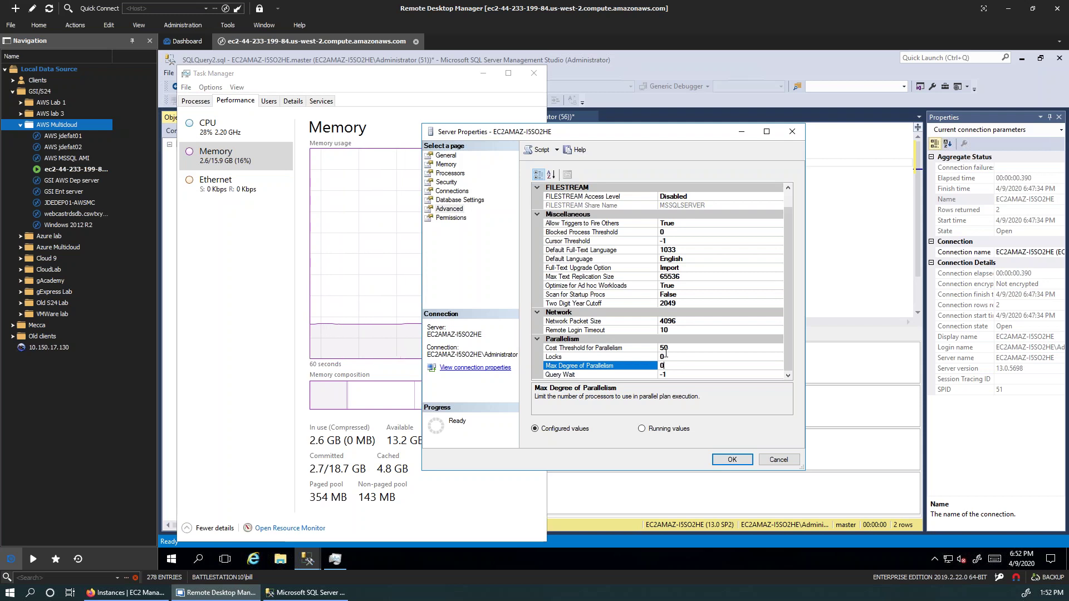
Step: Confirm the server has four processors, then set Max Degree of Parallelism to 4
{"action": "left_click", "coordinate": [195, 140]}
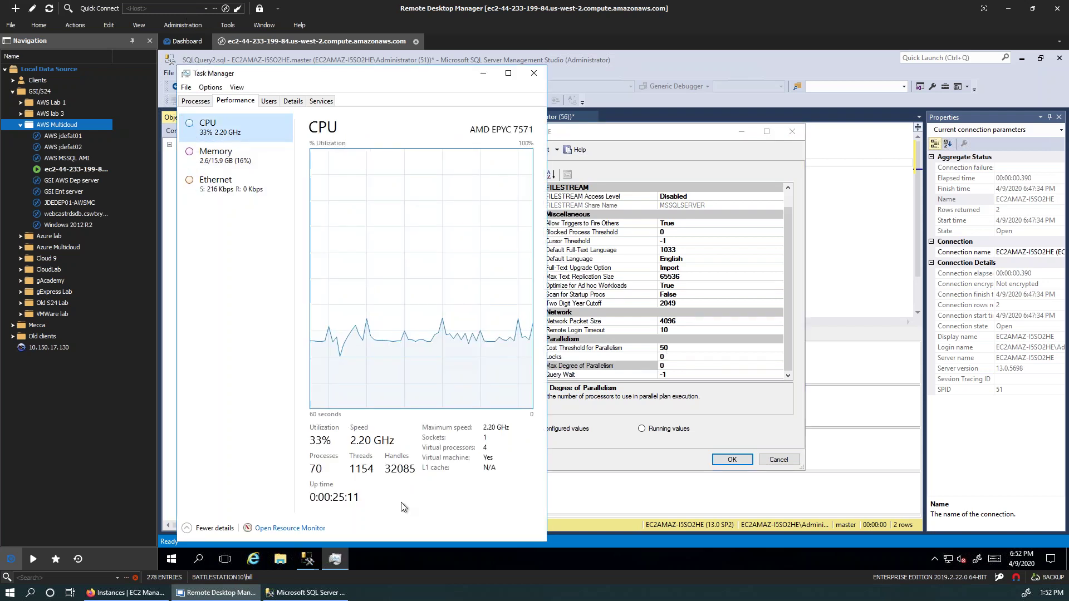
{"action": "left_click", "coordinate": [557, 446]}
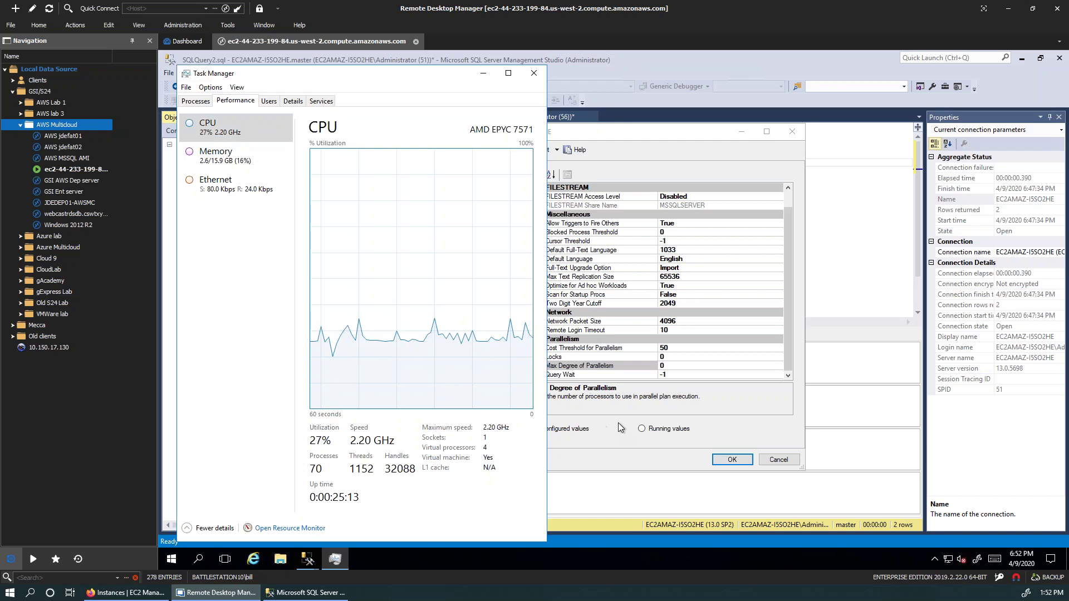
{"action": "left_click", "coordinate": [662, 366]}
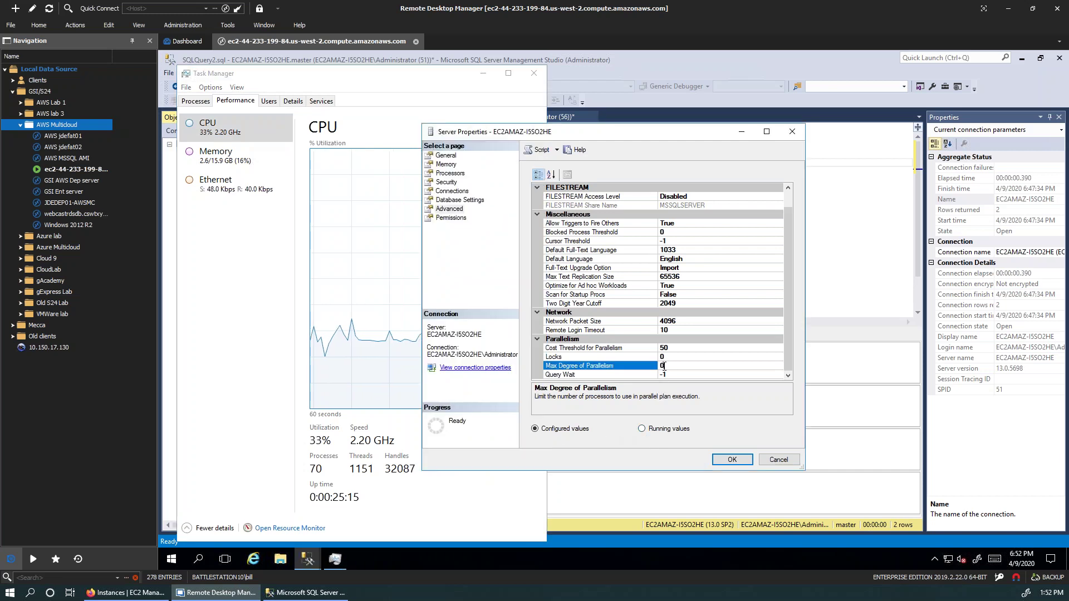
{"action": "type", "text": "4"}
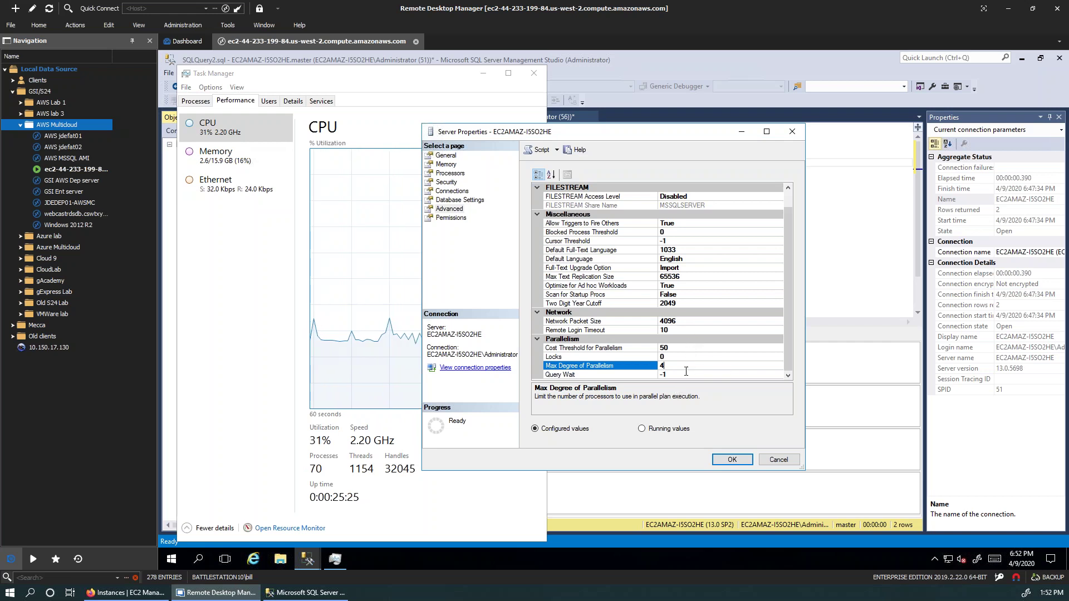
Step: Browse the Database Settings and Permissions pages of Server Properties
{"action": "left_click", "coordinate": [464, 200]}
{"action": "left_click", "coordinate": [452, 218]}
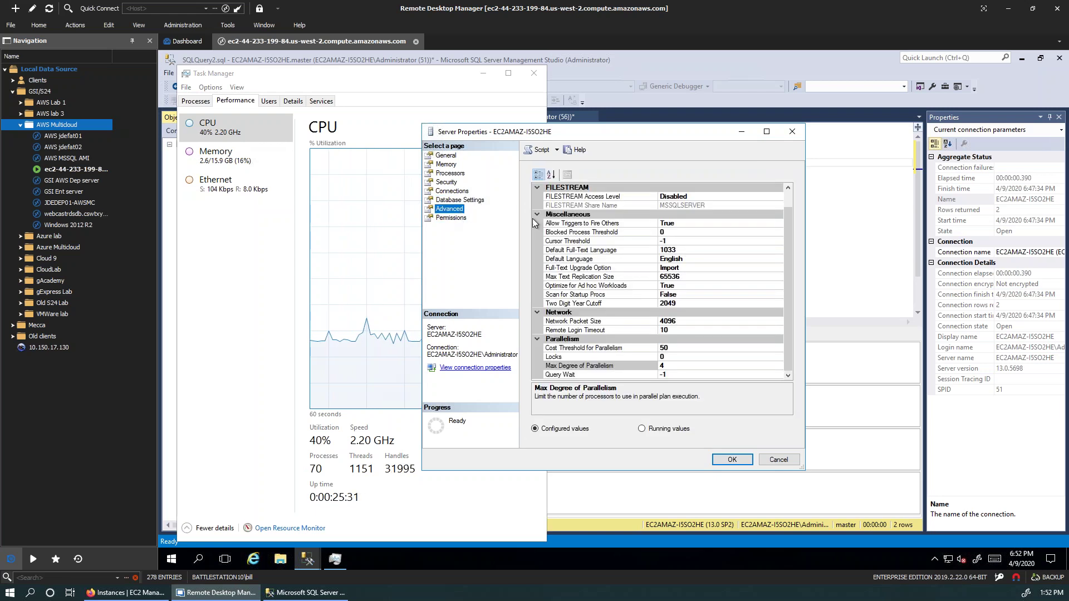
{"action": "scroll", "coordinate": [640, 250], "scroll_direction": "up", "scroll_amount": 1}
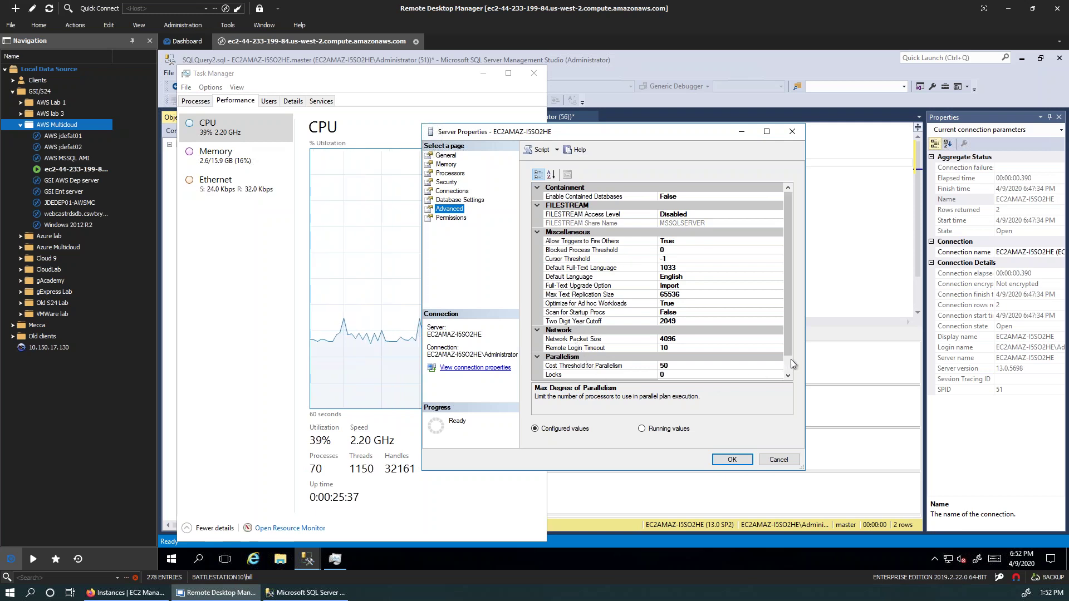
{"action": "scroll", "coordinate": [786, 362], "scroll_direction": "down", "scroll_amount": 1}
Step: Review the General, Memory, Security and Connections pages, then confirm all server property changes with OK
{"action": "scroll", "coordinate": [795, 351], "scroll_direction": "up", "scroll_amount": 1}
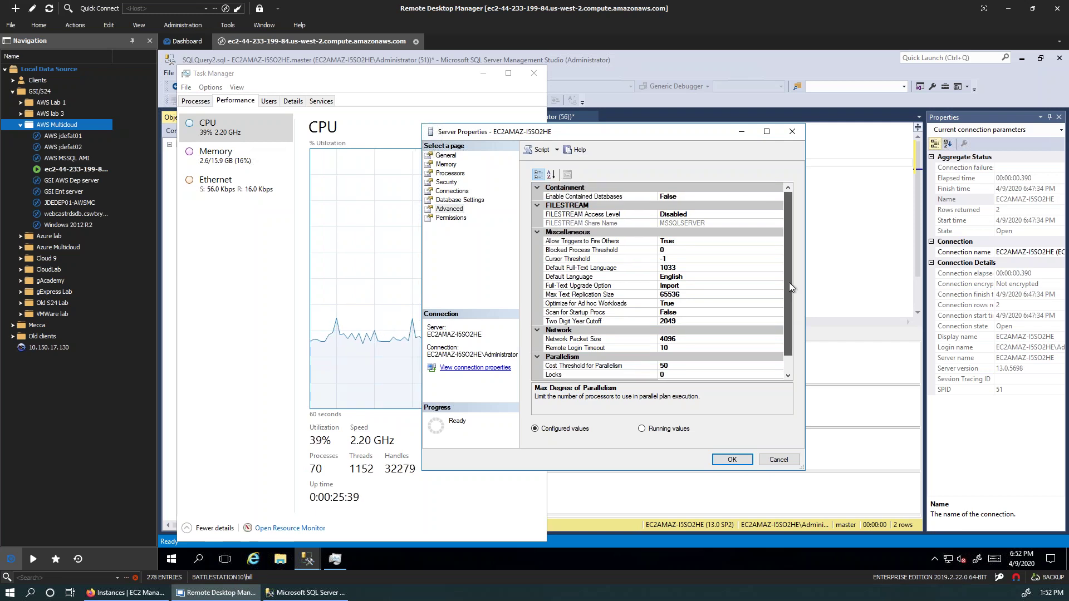
{"action": "left_click", "coordinate": [446, 155]}
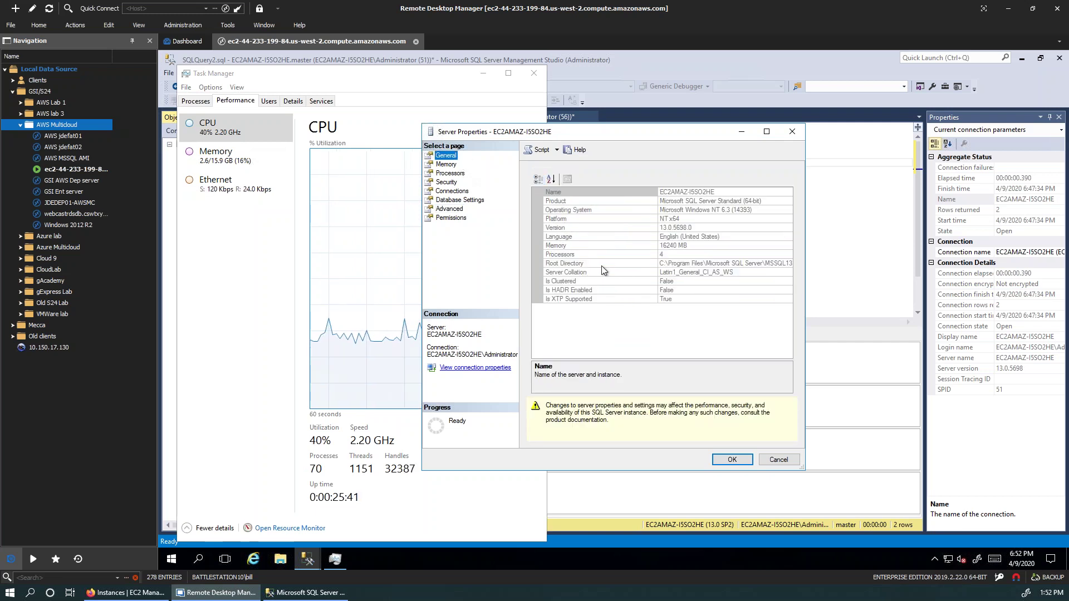
{"action": "left_click", "coordinate": [454, 165]}
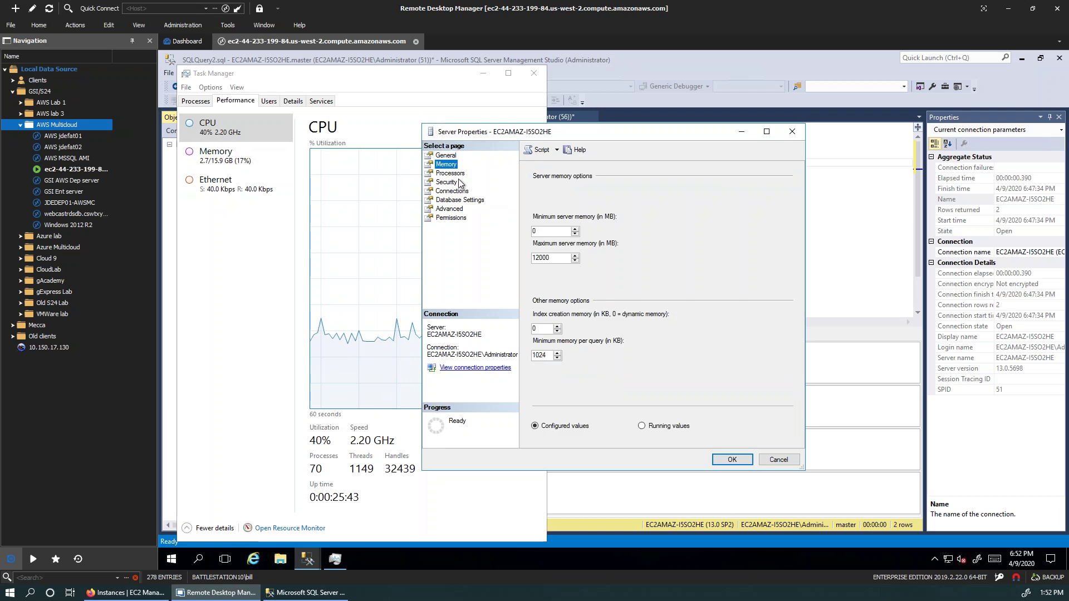
{"action": "left_click", "coordinate": [455, 183]}
{"action": "left_click", "coordinate": [457, 191]}
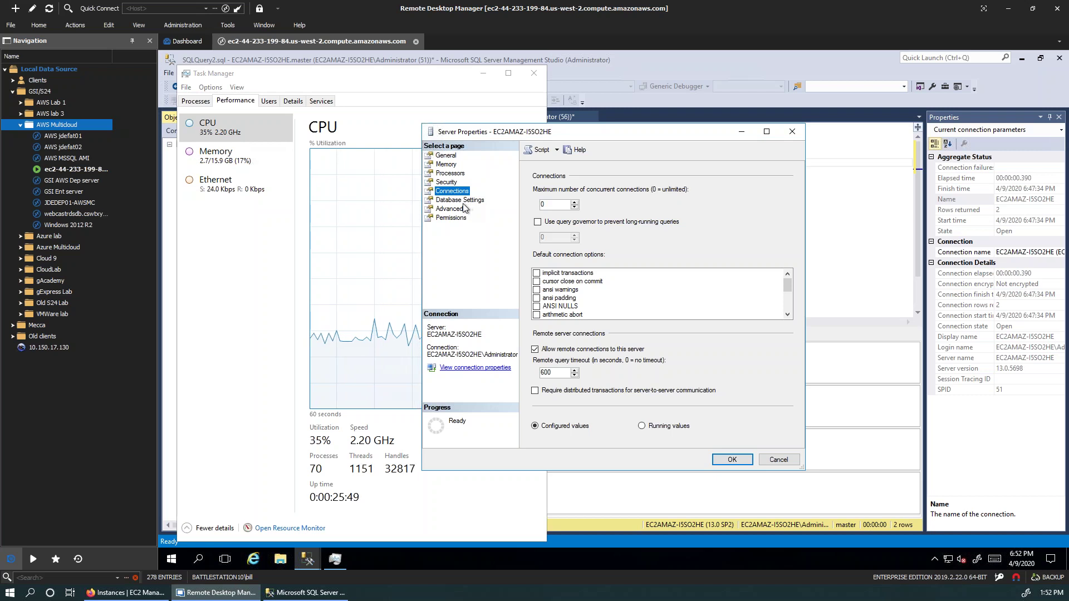
{"action": "left_click", "coordinate": [729, 459]}
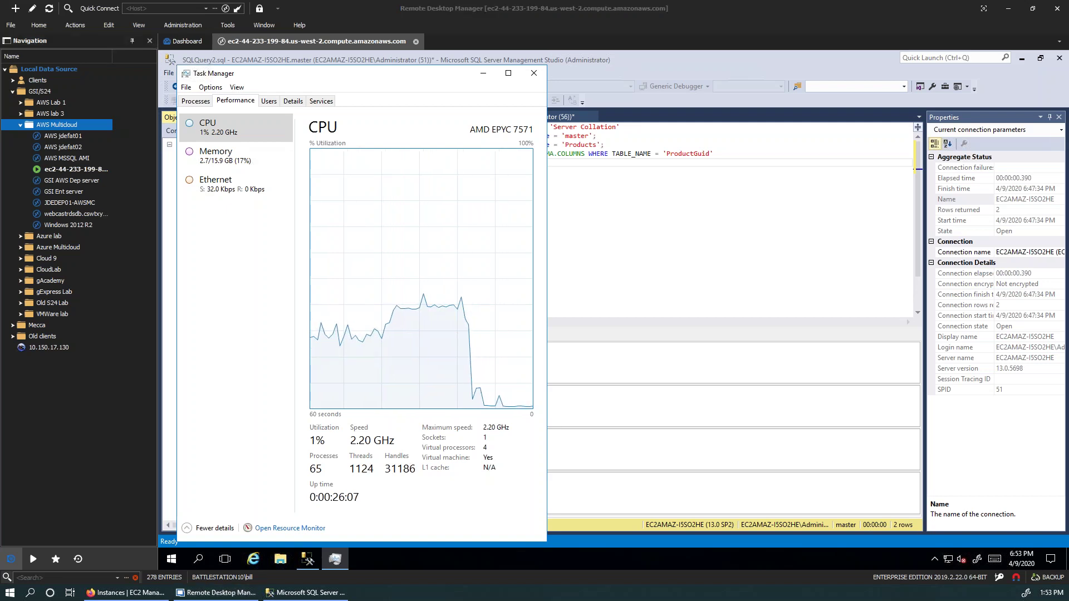
Step: Close Task Manager to reveal the Latin1_General_CI_AS_WS collation query results
{"action": "left_click", "coordinate": [534, 74]}
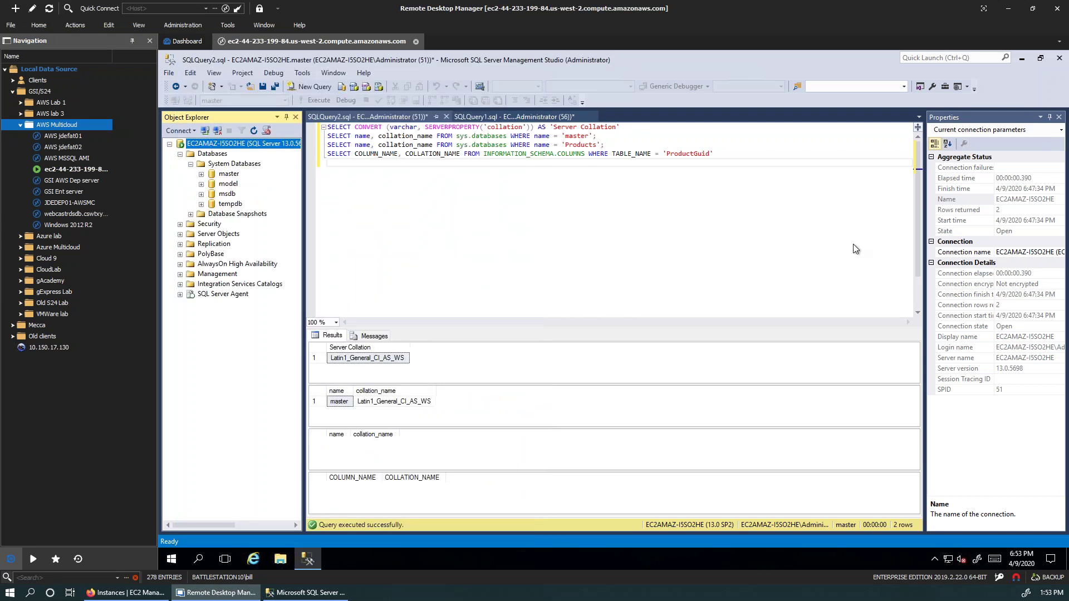